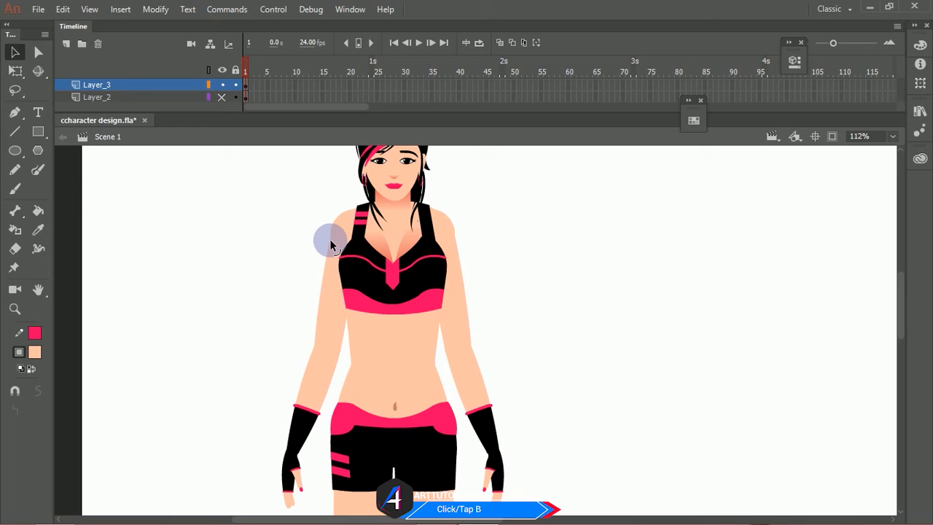
# Select the black pelvis shape of the shorts together with the pink waistband and both pink side patches.
pyautogui.moveTo(404, 369); pyautogui.dragTo(335, 278)
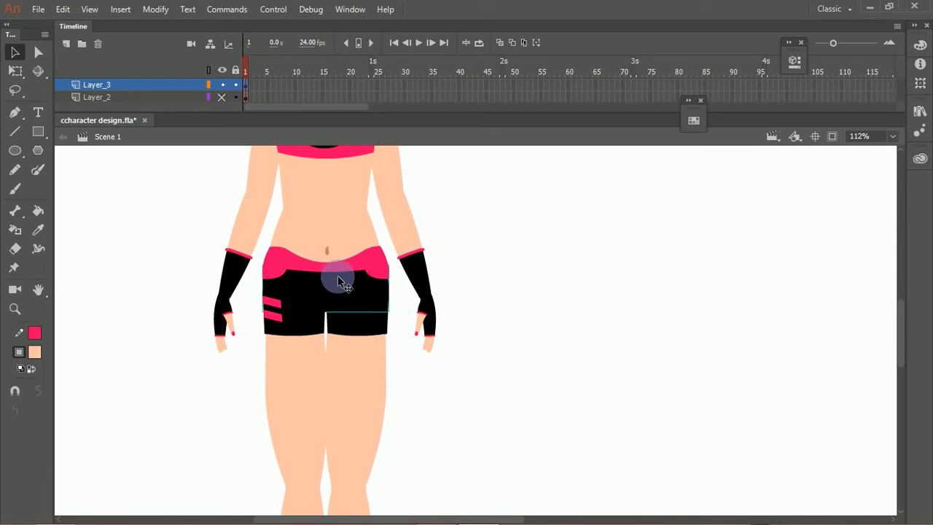
pyautogui.moveTo(337, 276); pyautogui.dragTo(353, 274)
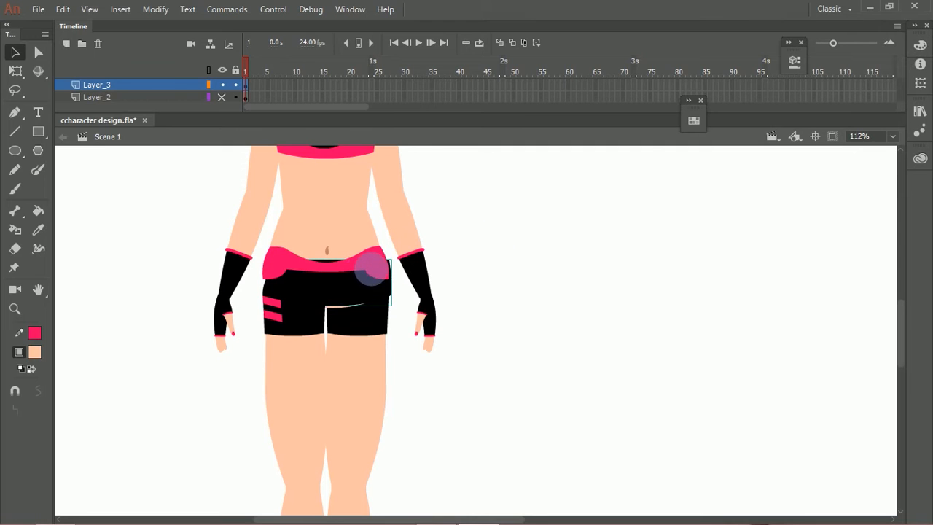
pyautogui.hotkey('ctrl', 'z')
pyautogui.keyDown('shift'); pyautogui.click(375, 264); pyautogui.keyUp('shift')
pyautogui.keyDown('shift'); pyautogui.click(346, 267); pyautogui.keyUp('shift')
pyautogui.keyDown('shift'); pyautogui.click(280, 272); pyautogui.keyUp('shift')
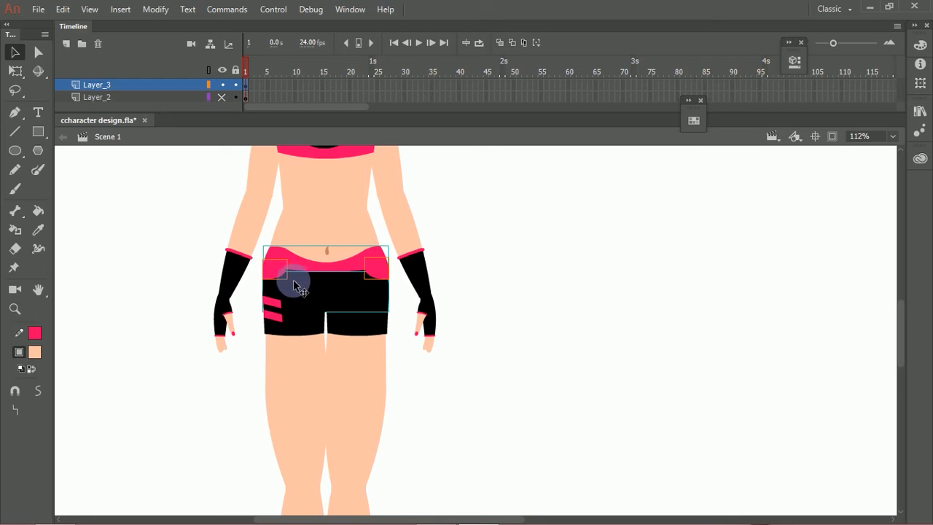
# Try moving the selected pelvis pieces away from the body, and undo the move.
pyautogui.moveTo(335, 285); pyautogui.dragTo(536, 283)
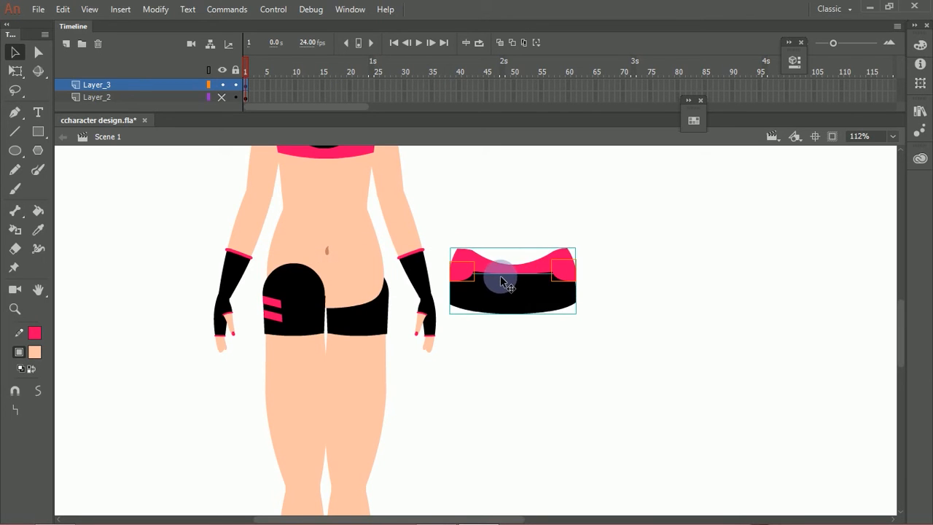
pyautogui.hotkey('ctrl', 'z')
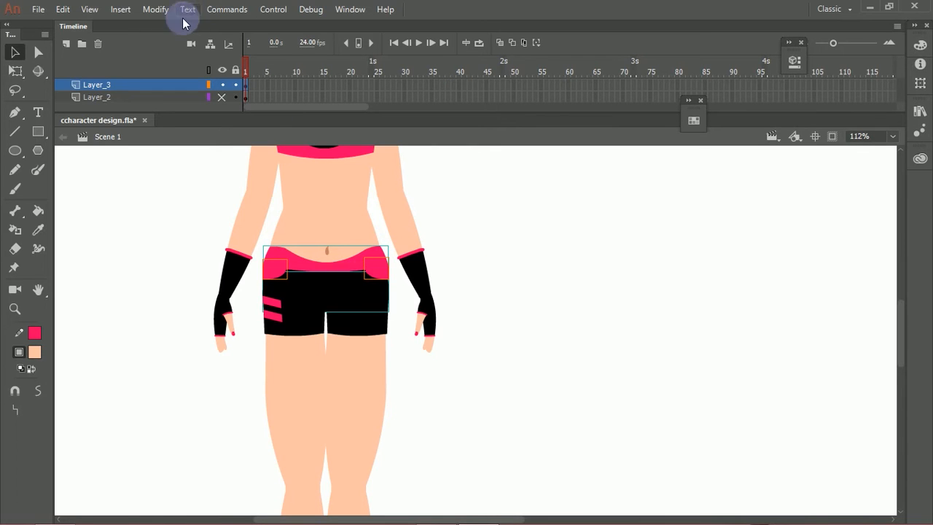
pyautogui.click(121, 9)
pyautogui.click(127, 13)
pyautogui.click(126, 12)
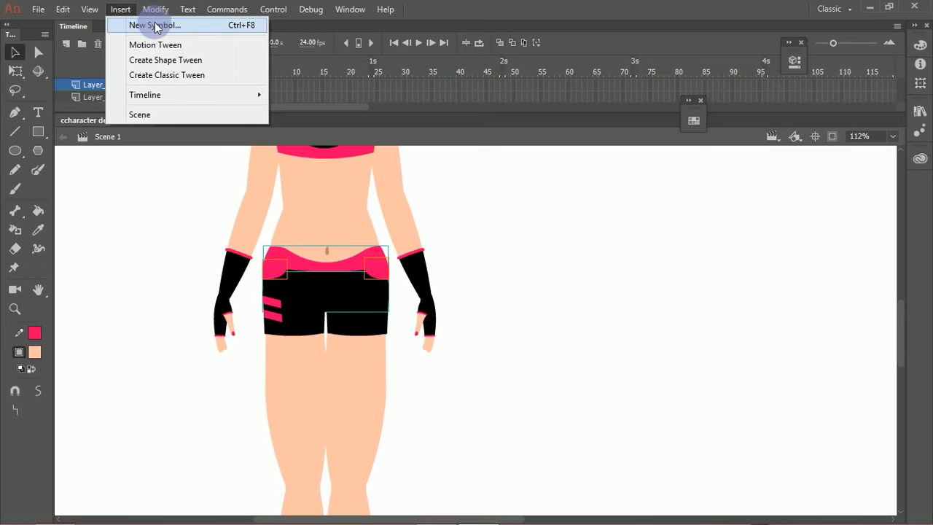
pyautogui.moveTo(156, 10)
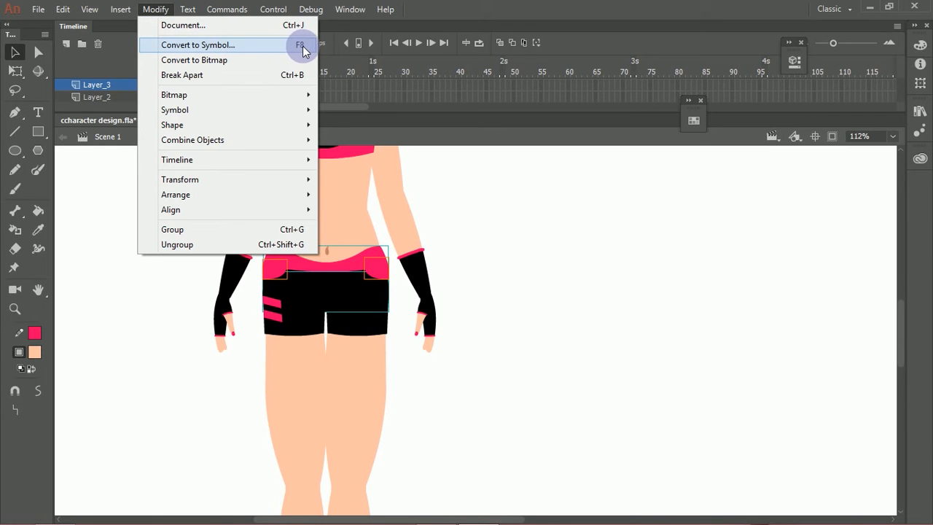
# Convert the selected pelvis pieces to a Graphic symbol named pelvis with a bottom-centre registration point.
pyautogui.rightClick(355, 269)
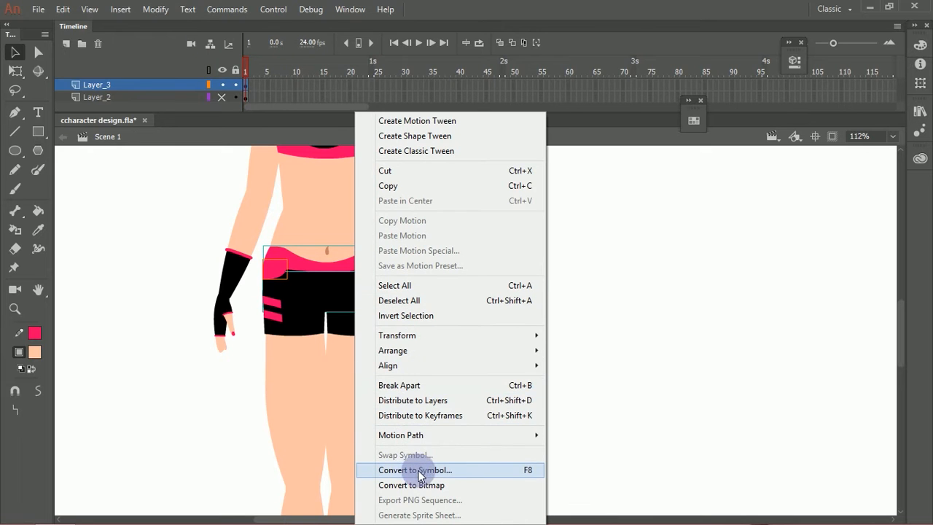
pyautogui.click(446, 471)
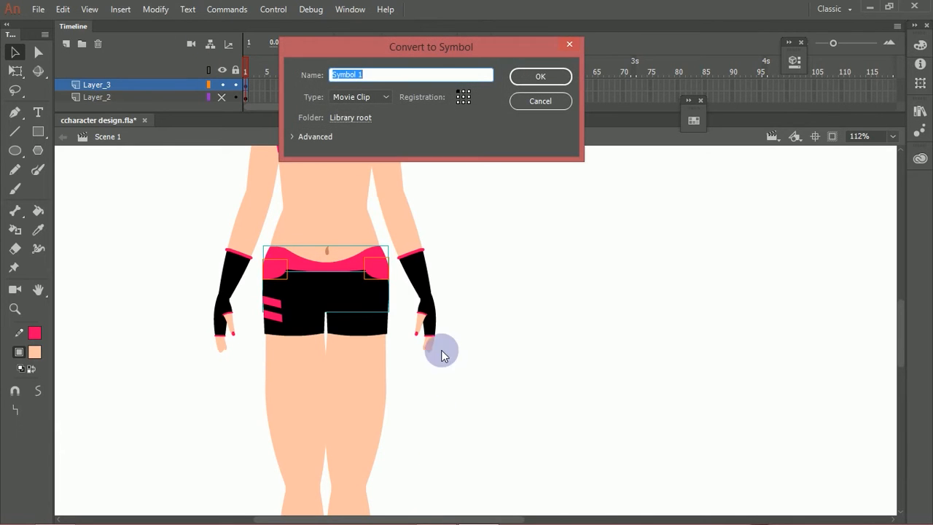
pyautogui.click(373, 99)
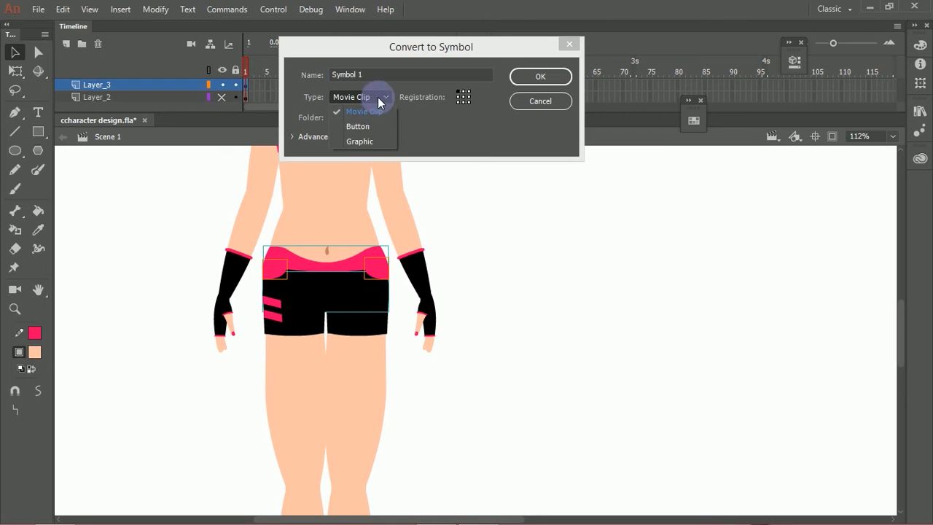
pyautogui.click(371, 138)
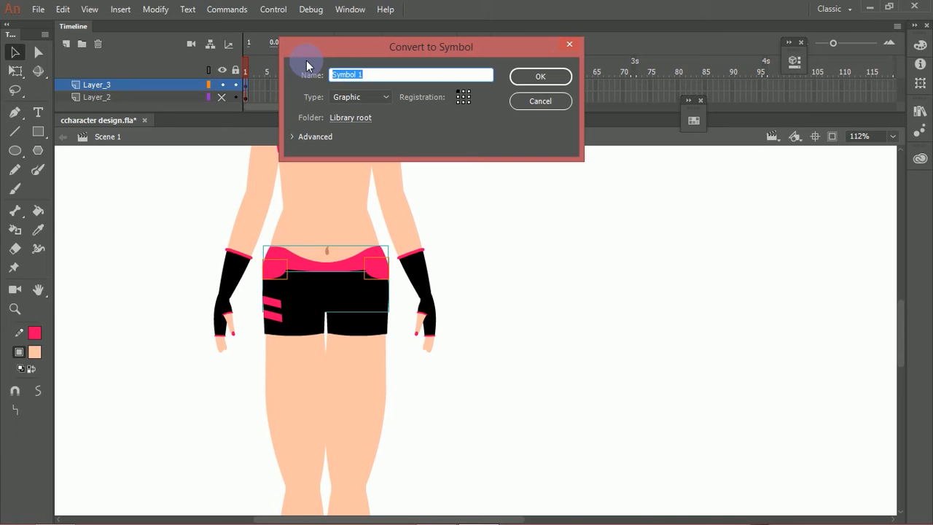
pyautogui.write('pelvis')
pyautogui.click(299, 137)
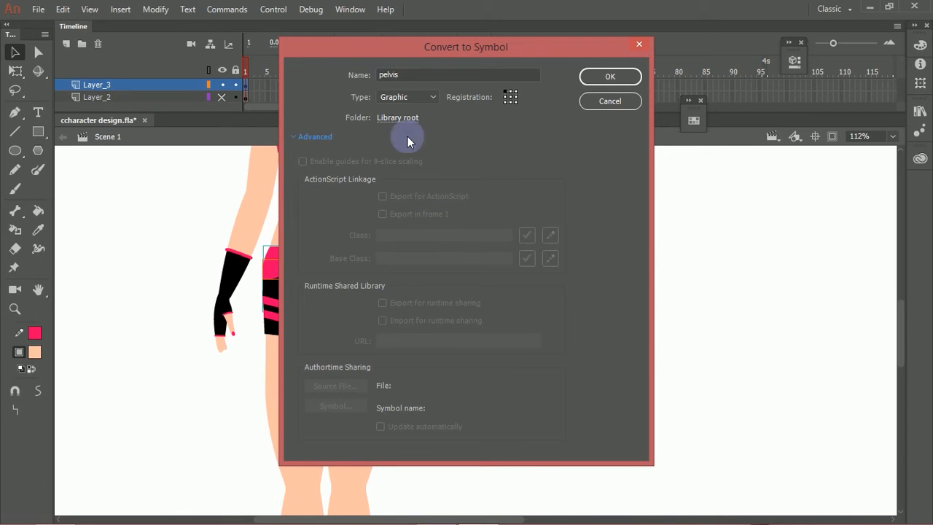
pyautogui.click(296, 138)
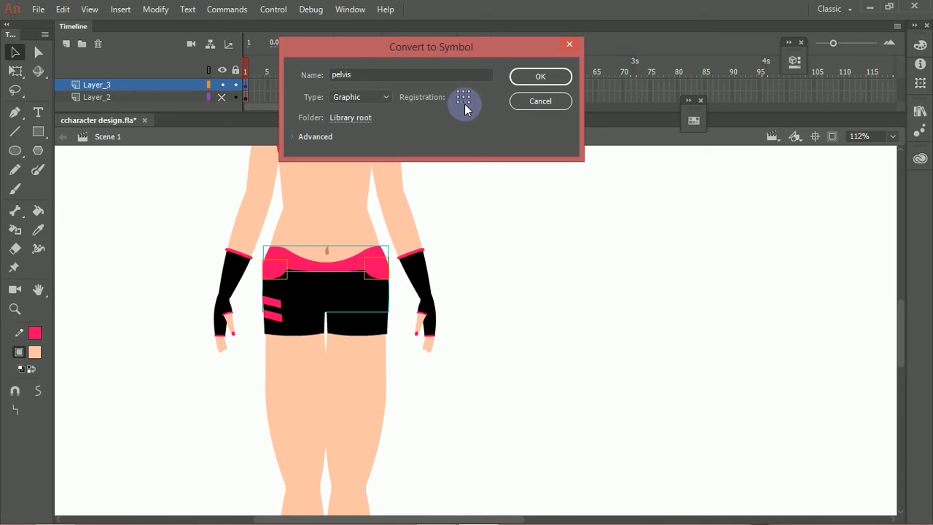
pyautogui.click(538, 79)
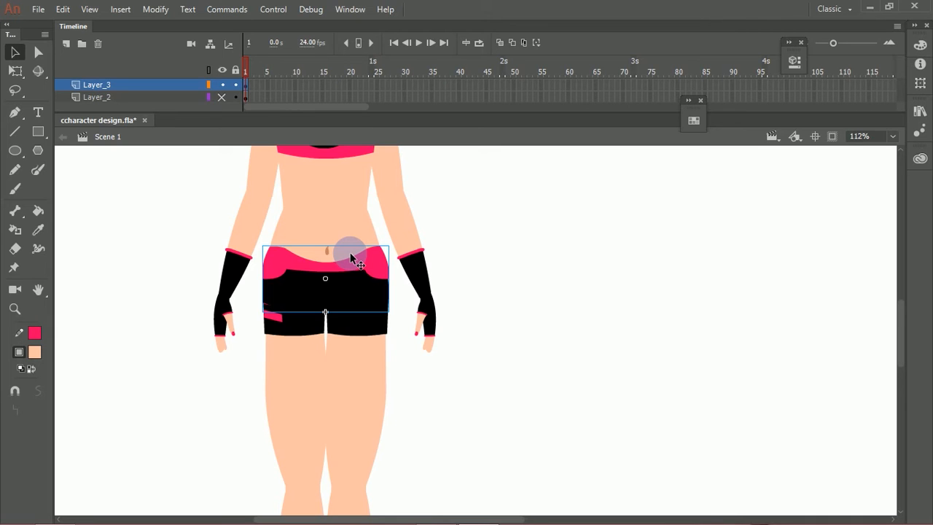
# Send the pelvis symbol two levels backward, behind the pink stripes on the shorts leg, and deselect it.
pyautogui.hotkey('ctrl', 'Down')
pyautogui.hotkey('ctrl', 'Down')
pyautogui.click(256, 367)
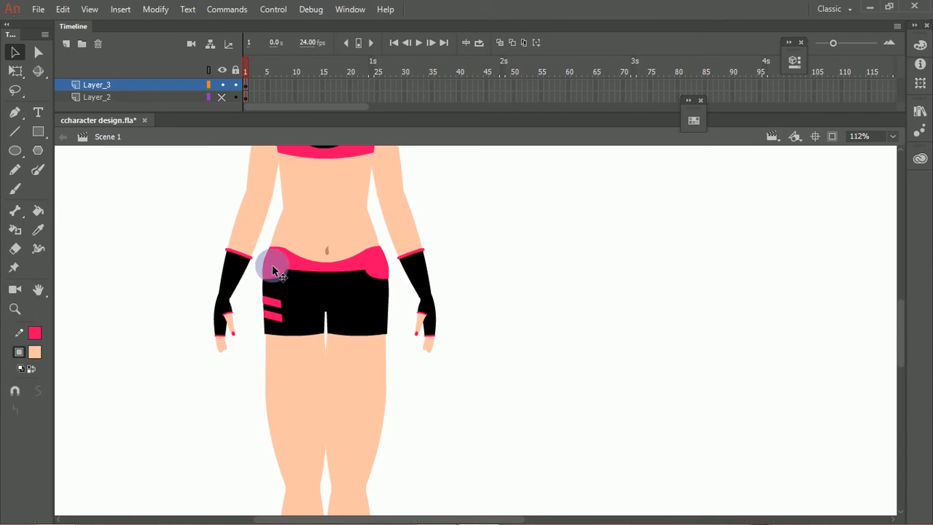
# Select both pink stripes, the black shorts leg beneath them and the thigh of the striped leg.
pyautogui.click(274, 301)
pyautogui.keyDown('shift'); pyautogui.click(278, 314); pyautogui.keyUp('shift')
pyautogui.keyDown('shift'); pyautogui.click(290, 330); pyautogui.keyUp('shift')
pyautogui.keyDown('shift'); pyautogui.click(292, 369); pyautogui.keyUp('shift')
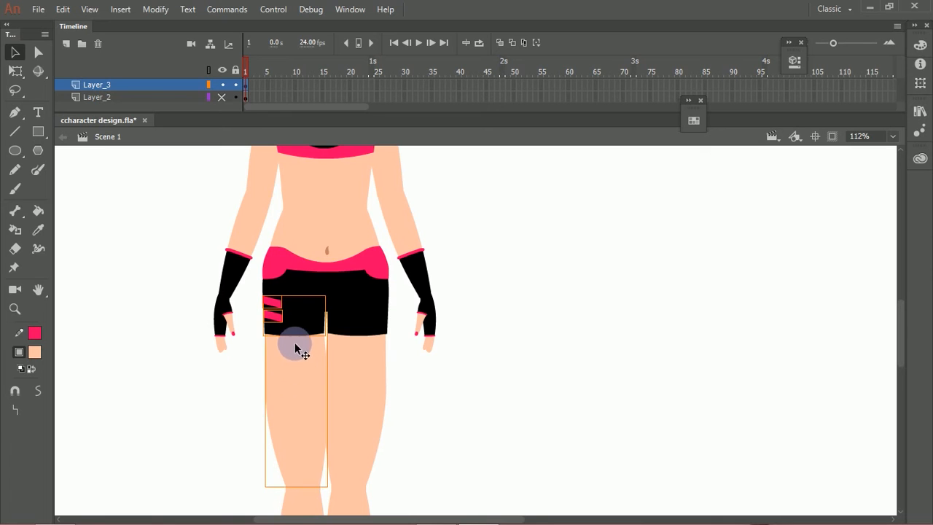
# Try rotating the selected thigh and shorts pieces outward about a pivot at the hip, and undo the rotation.
pyautogui.press('q')
pyautogui.moveTo(296, 389); pyautogui.dragTo(298, 297)
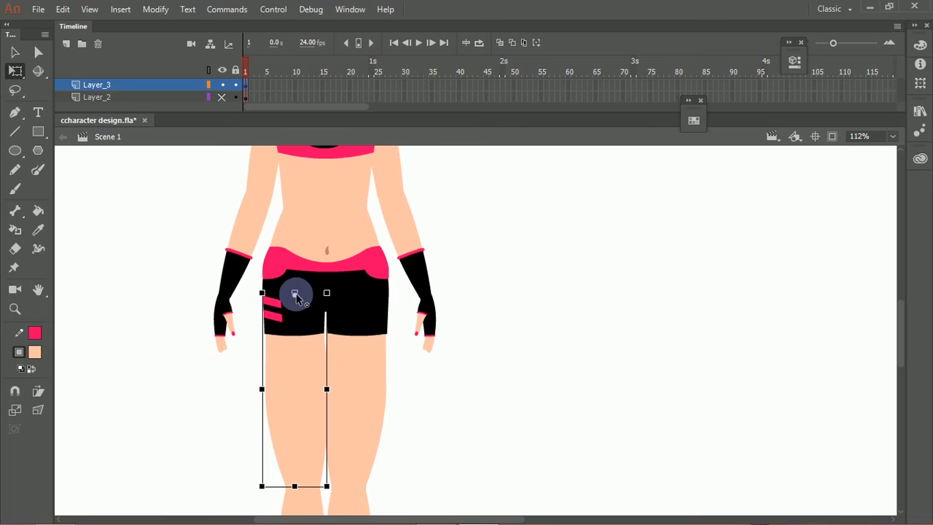
pyautogui.moveTo(339, 486); pyautogui.dragTo(194, 307)
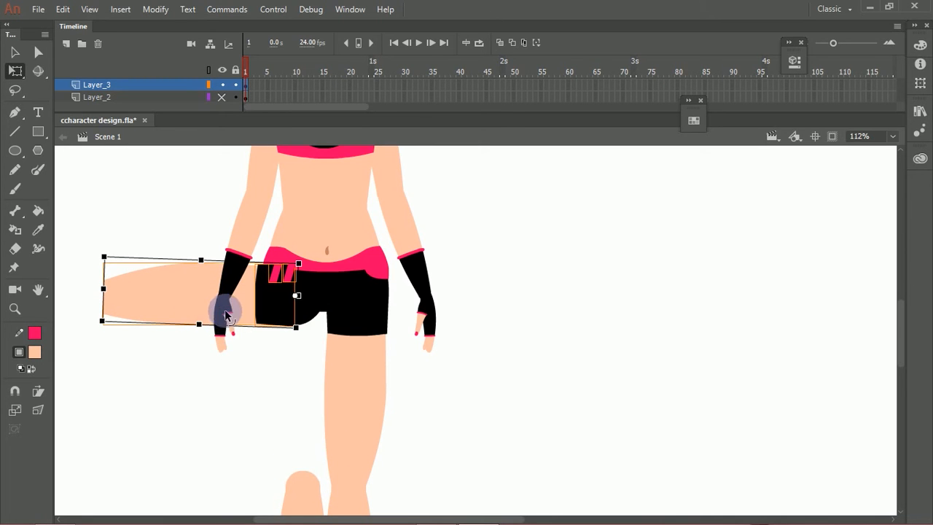
pyautogui.click(201, 380)
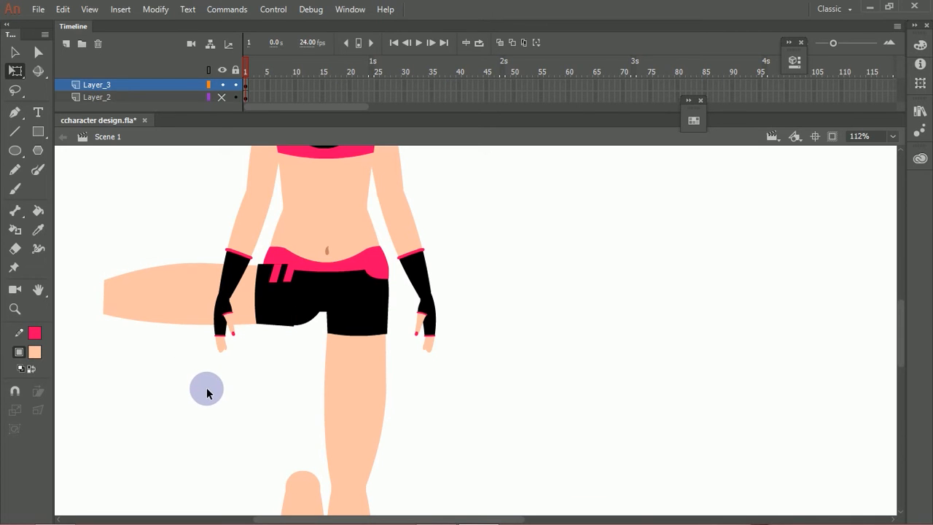
pyautogui.hotkey('ctrl', 'z')
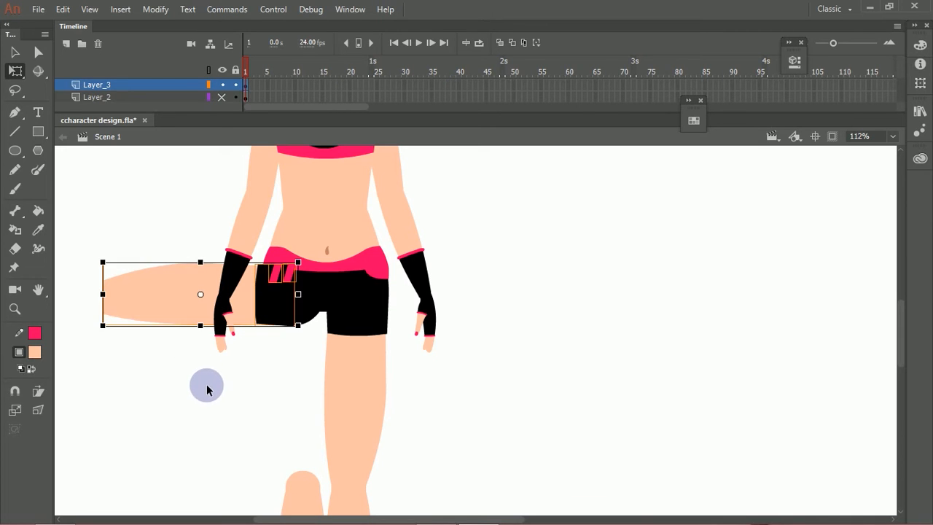
pyautogui.hotkey('ctrl', 'z')
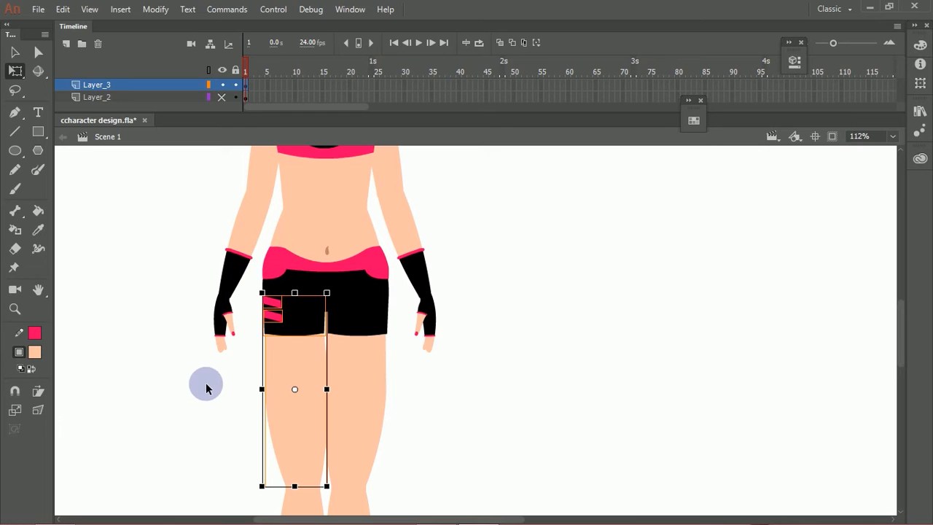
# Try to add the hip piece above the thigh to the striped leg's selection.
pyautogui.keyDown('shift'); pyautogui.click(295, 290); pyautogui.keyUp('shift')
pyautogui.keyDown('shift'); pyautogui.click(299, 286); pyautogui.keyUp('shift')
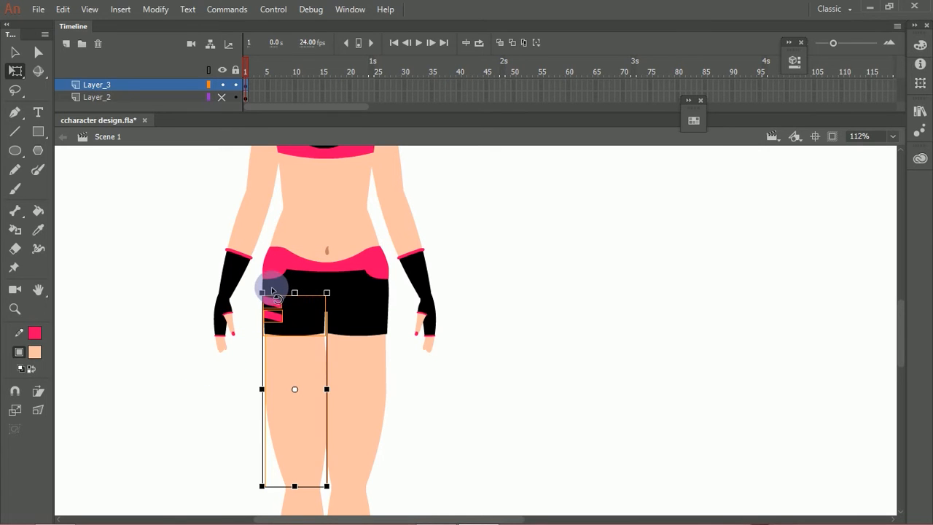
pyautogui.press('v')
pyautogui.keyDown('shift'); pyautogui.click(270, 290); pyautogui.keyUp('shift')
pyautogui.keyDown('shift'); pyautogui.click(271, 287); pyautogui.keyUp('shift')
pyautogui.keyDown('shift'); pyautogui.click(271, 291); pyautogui.keyUp('shift')
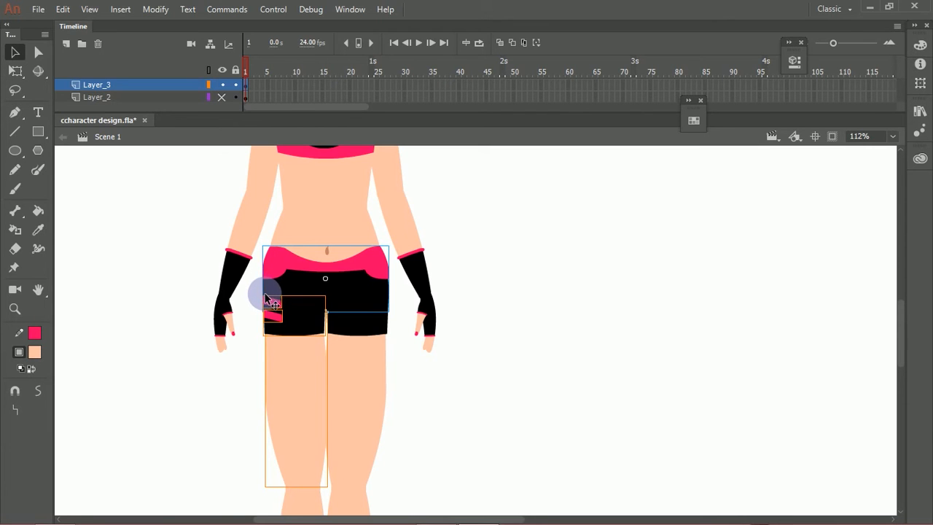
# Check the artwork as outlines, remove the pelvis symbol from the striped leg's selection, and restore the filled display.
pyautogui.click(209, 71)
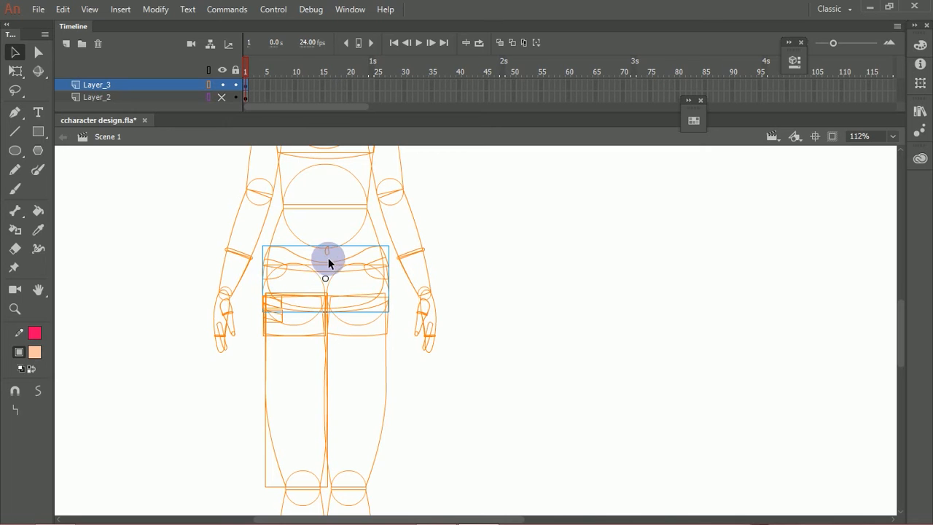
pyautogui.click(316, 272)
pyautogui.click(321, 277)
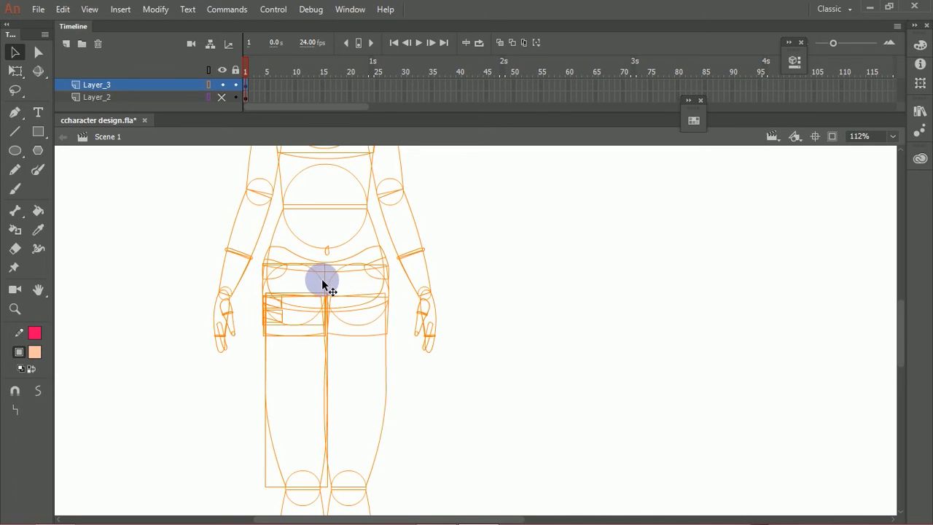
pyautogui.click(209, 70)
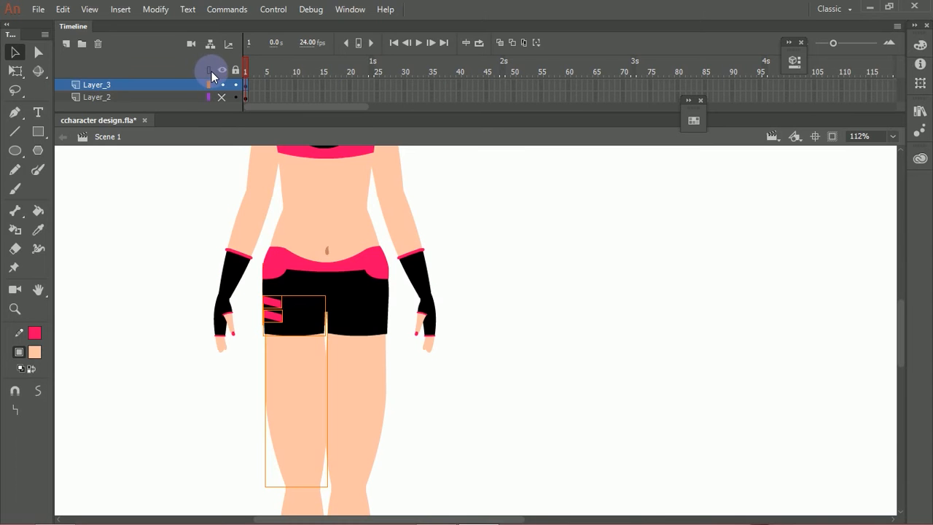
pyautogui.click(208, 71)
pyautogui.click(209, 70)
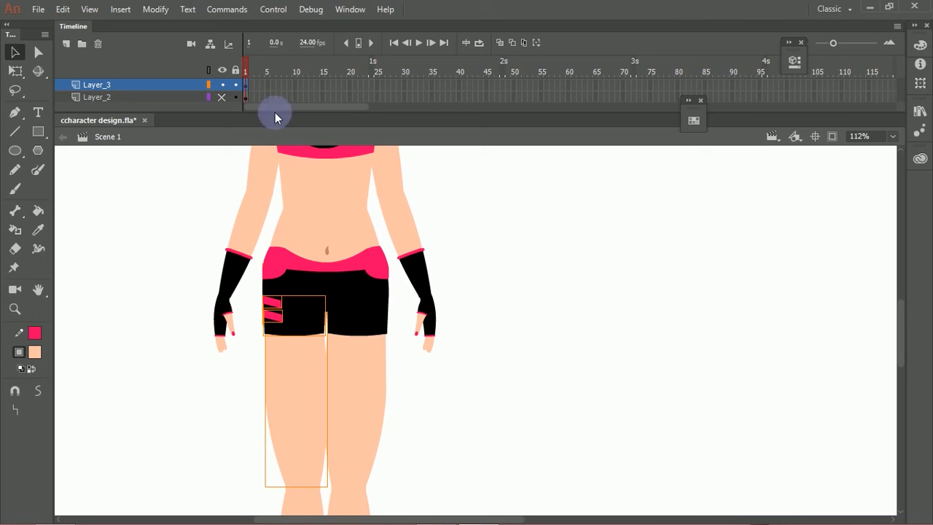
pyautogui.click(210, 70)
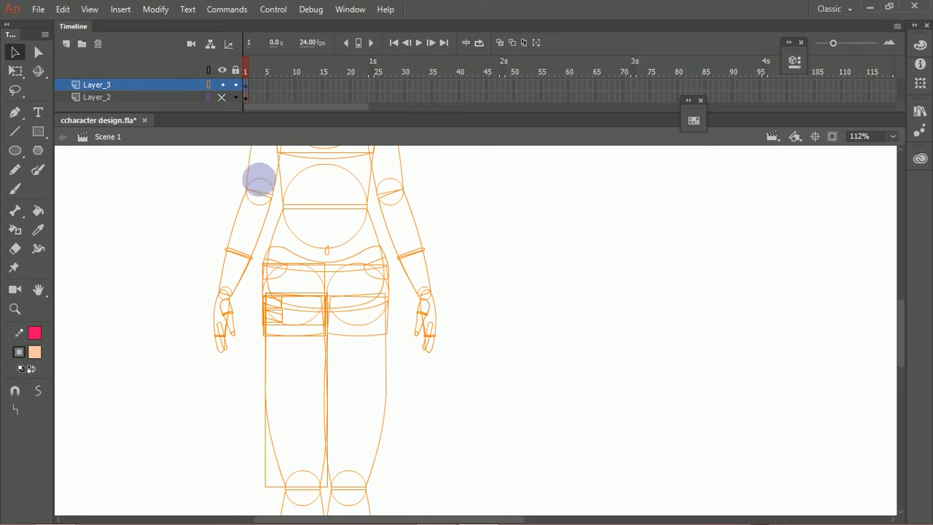
pyautogui.click(210, 69)
# Try swinging the striped leg's selected pieces around a transformation point set higher in the hip.
pyautogui.press('q')
pyautogui.moveTo(292, 301); pyautogui.dragTo(294, 280)
pyautogui.moveTo(336, 490); pyautogui.dragTo(259, 244)
pyautogui.moveTo(256, 308); pyautogui.dragTo(250, 234)
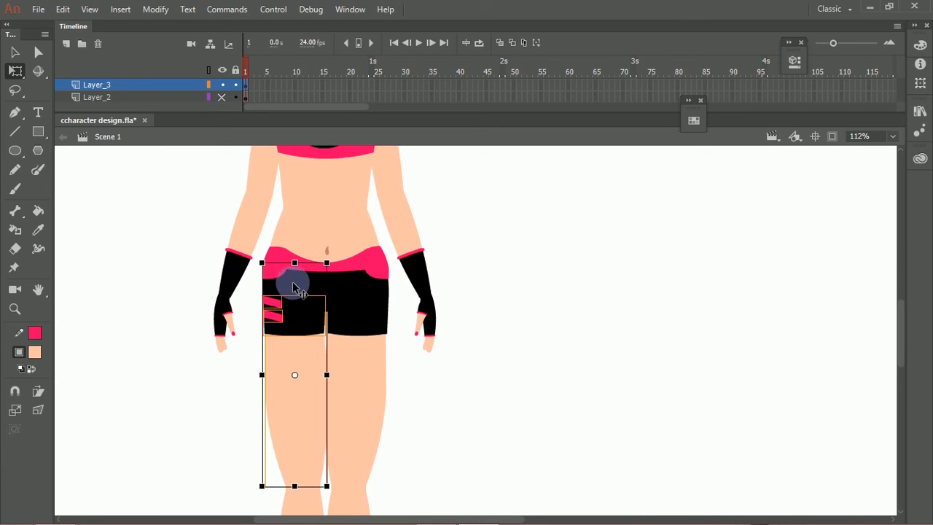
# Show the layers as outlines, remove the hip joint circle from the leg selection, and restore the filled display.
pyautogui.click(210, 70)
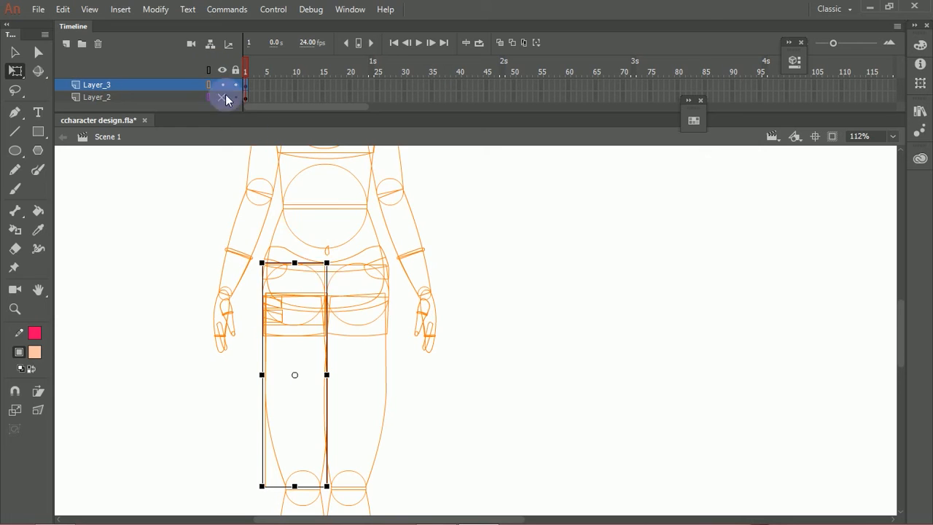
pyautogui.keyDown('shift'); pyautogui.click(321, 280); pyautogui.keyUp('shift')
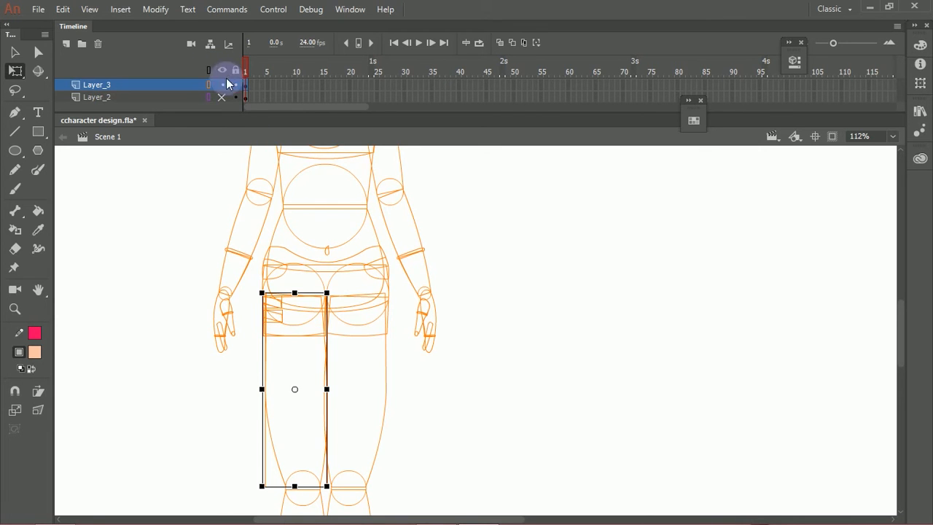
pyautogui.click(208, 70)
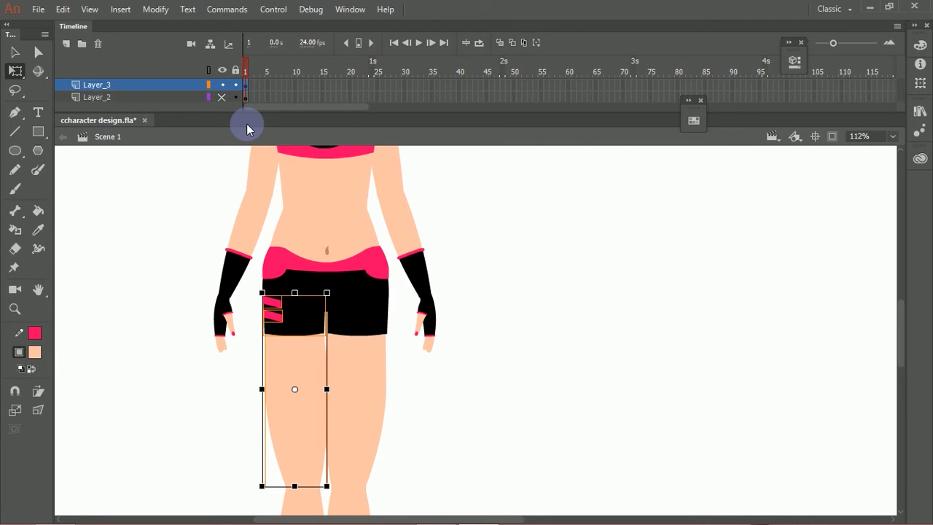
# Convert the striped leg's selected thigh pieces into a graphic symbol named left_upperleg with top-centre registration.
pyautogui.moveTo(360, 314); pyautogui.dragTo(404, 253)
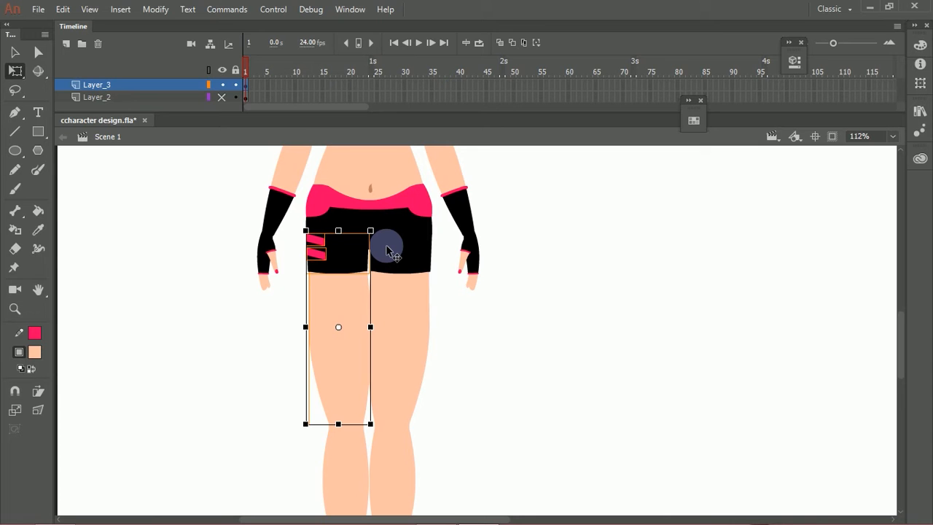
pyautogui.rightClick(357, 311)
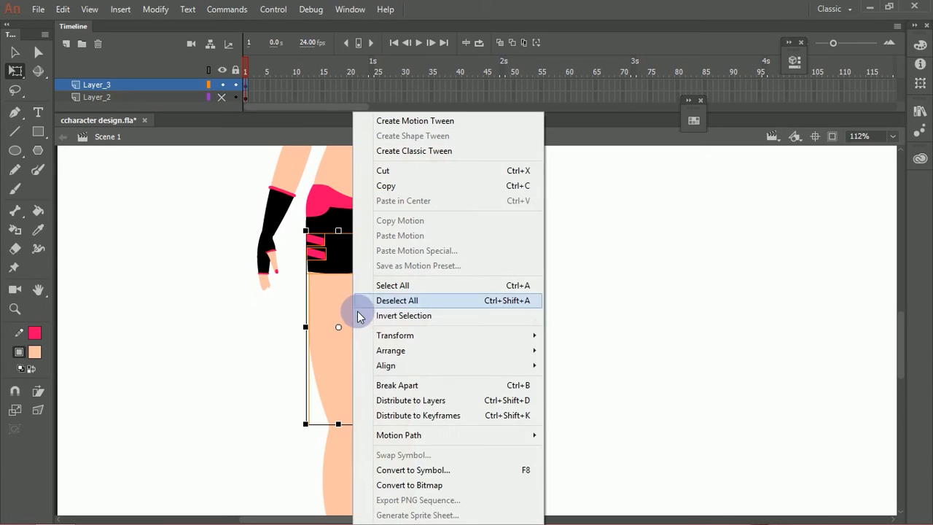
pyautogui.click(411, 471)
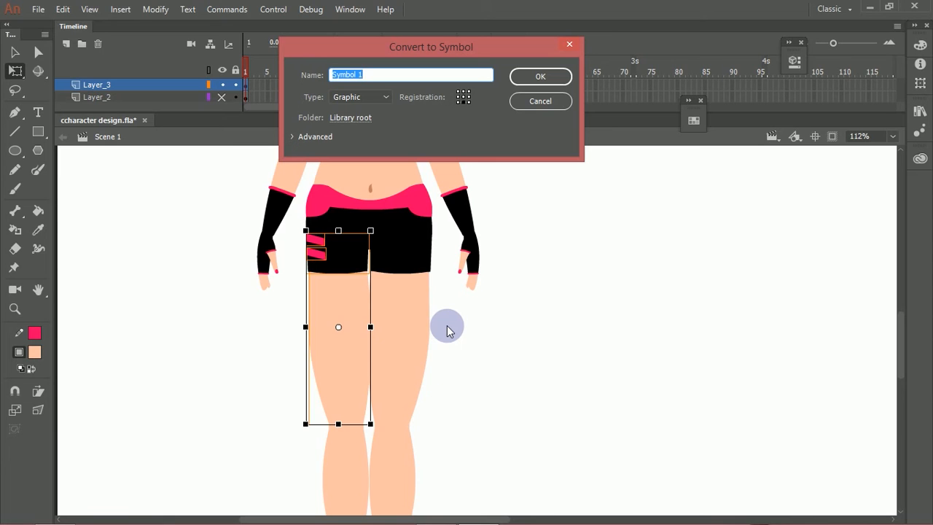
pyautogui.write('left_upperleg')
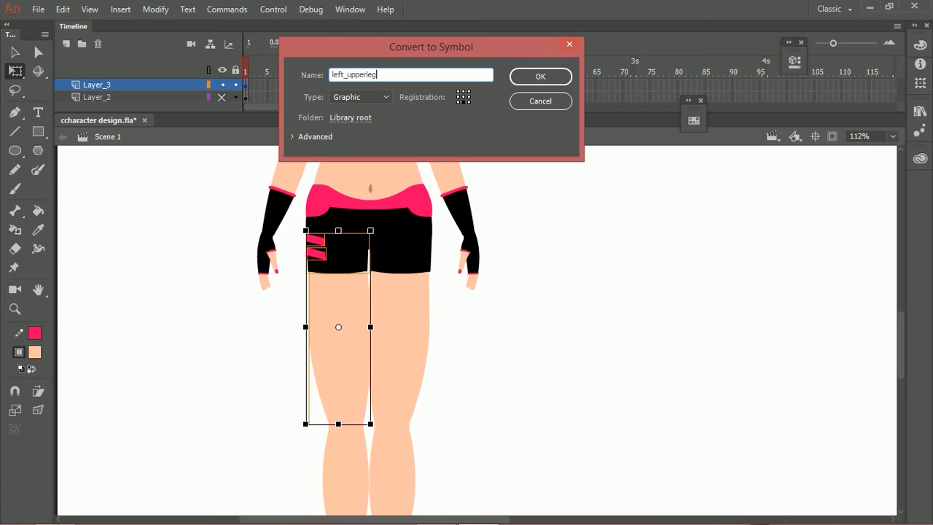
pyautogui.click(464, 91)
pyautogui.click(539, 77)
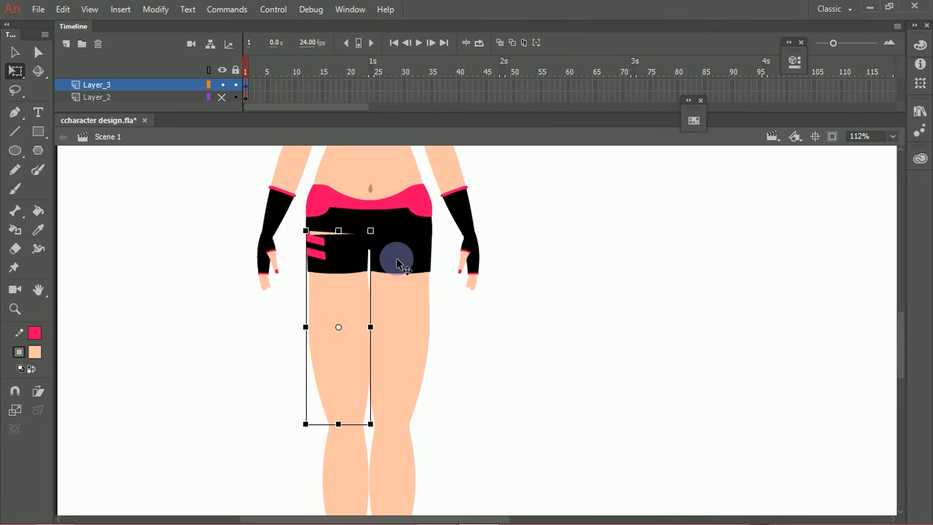
pyautogui.hotkey('ctrl', 'Down')
pyautogui.hotkey('ctrl', 'Up')
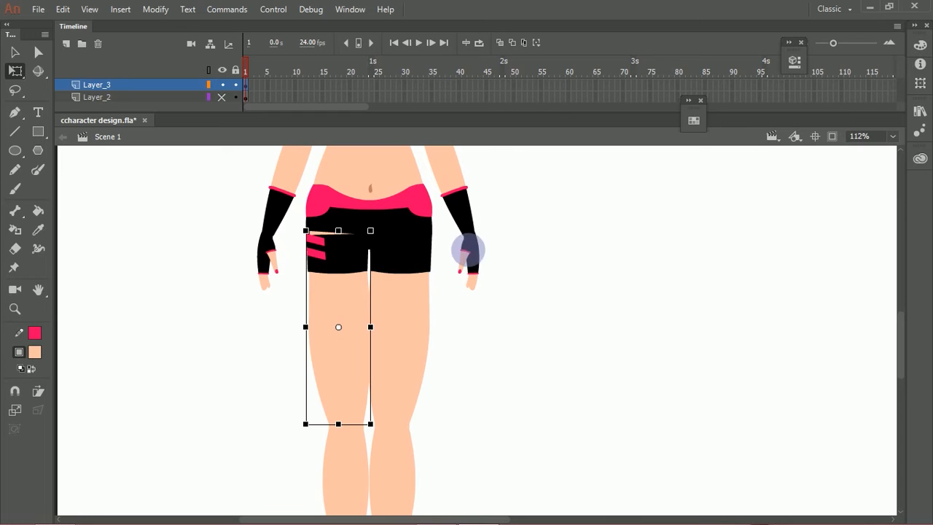
pyautogui.moveTo(340, 270); pyautogui.dragTo(317, 323)
pyautogui.hotkey('ctrl', 'z')
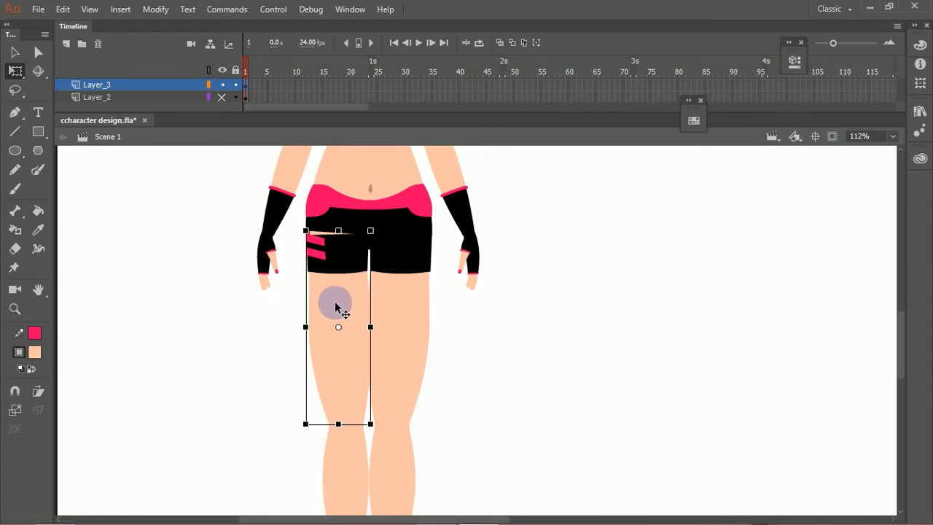
# Open the left_upperleg symbol for editing and enter its skin-coloured thigh shape.
pyautogui.moveTo(293, 213); pyautogui.dragTo(393, 300)
pyautogui.moveTo(362, 263); pyautogui.dragTo(352, 321)
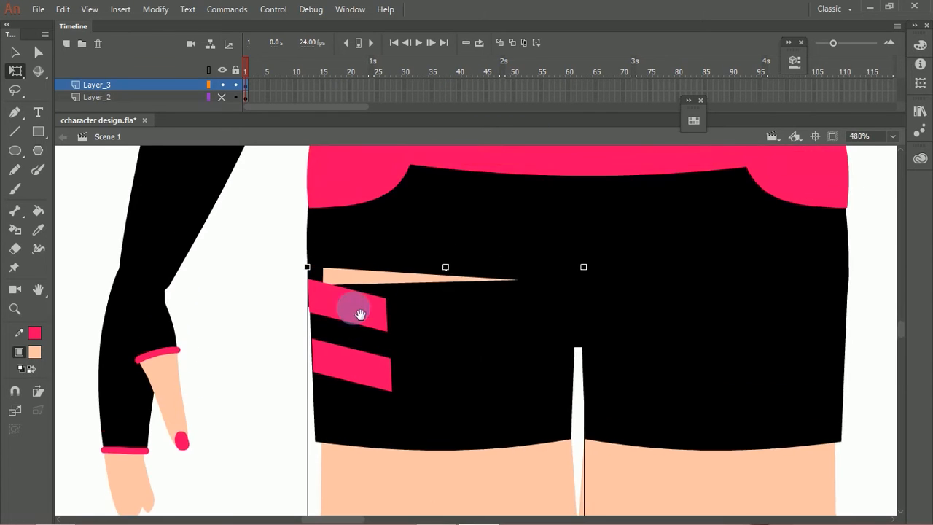
pyautogui.doubleClick(402, 296)
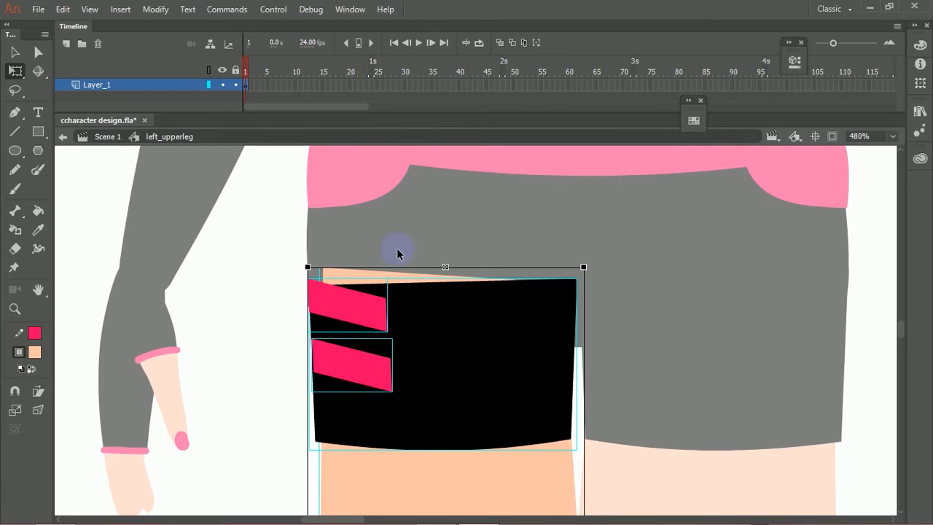
pyautogui.doubleClick(408, 297)
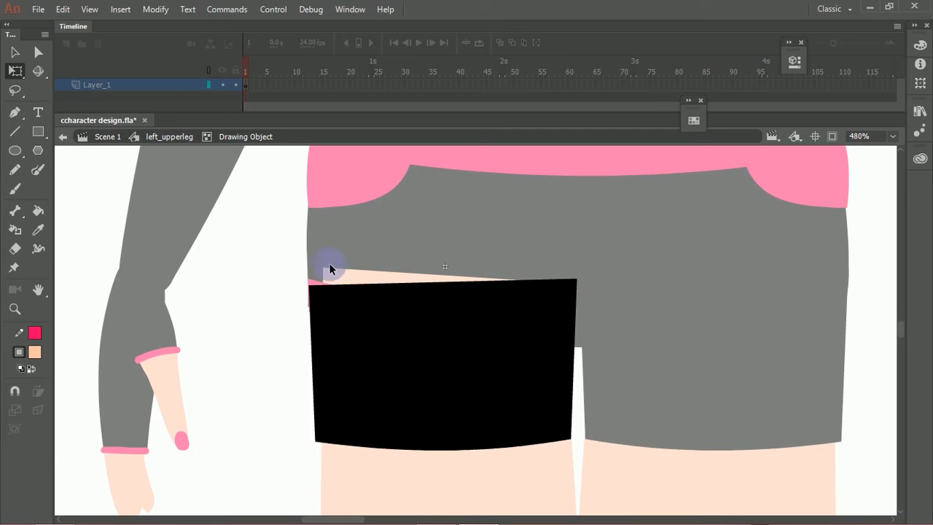
pyautogui.doubleClick(334, 274)
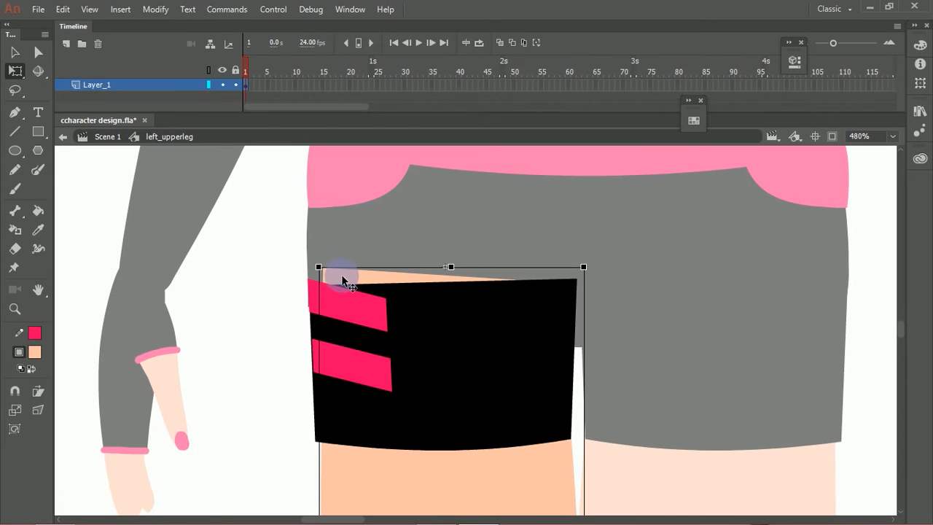
pyautogui.doubleClick(341, 275)
# Lower both top corners of the thigh's skin shape behind the black shorts piece, and return to the main scene.
pyautogui.moveTo(326, 275); pyautogui.dragTo(326, 299)
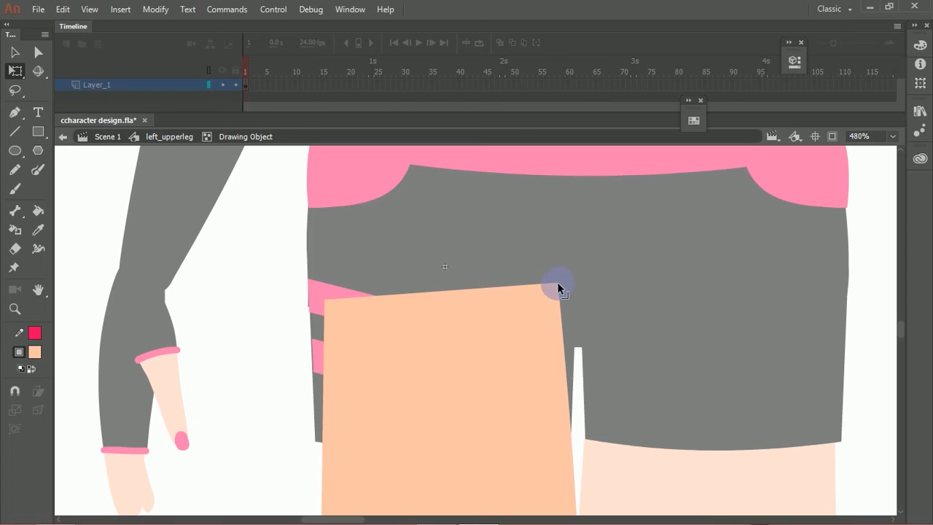
pyautogui.moveTo(559, 284); pyautogui.dragTo(558, 317)
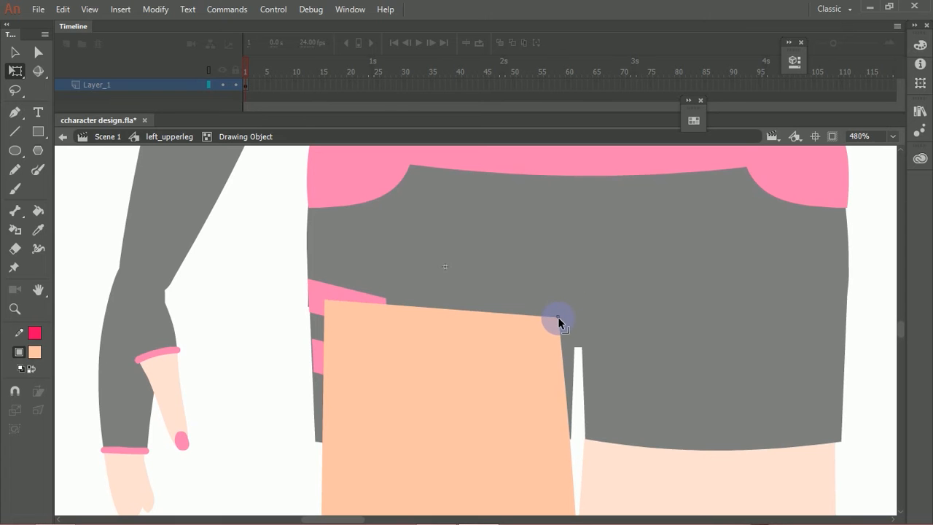
pyautogui.doubleClick(255, 333)
pyautogui.doubleClick(260, 334)
pyautogui.click(261, 334)
pyautogui.hotkey('ctrl', '-')
pyautogui.hotkey('ctrl', '-')
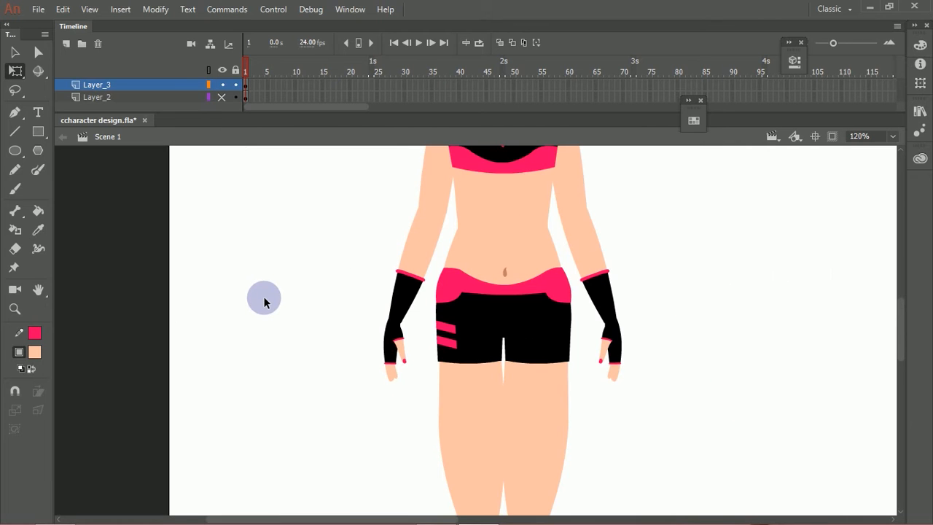
# Move the left upper leg symbol's transformation point to its top centre, test swinging the leg outward, and undo the swing.
pyautogui.moveTo(437, 381); pyautogui.dragTo(348, 312)
pyautogui.click(383, 344)
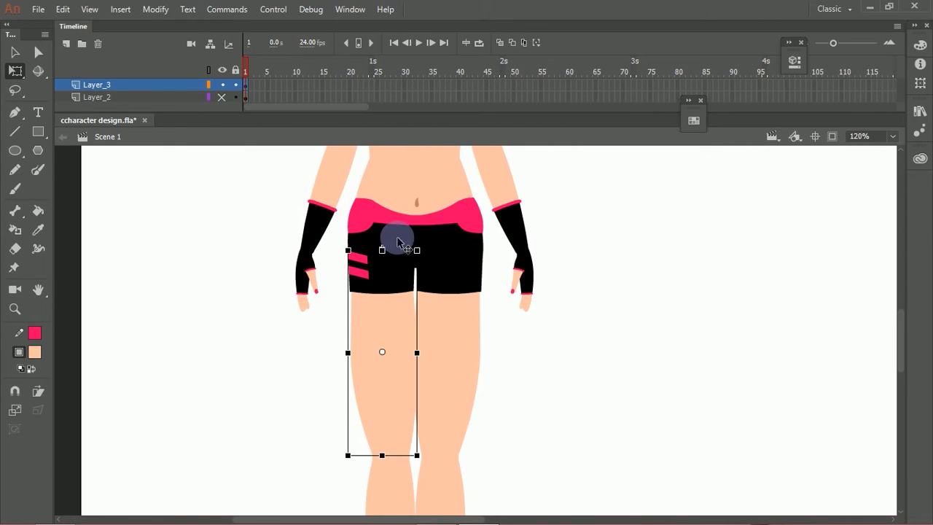
pyautogui.click(566, 329)
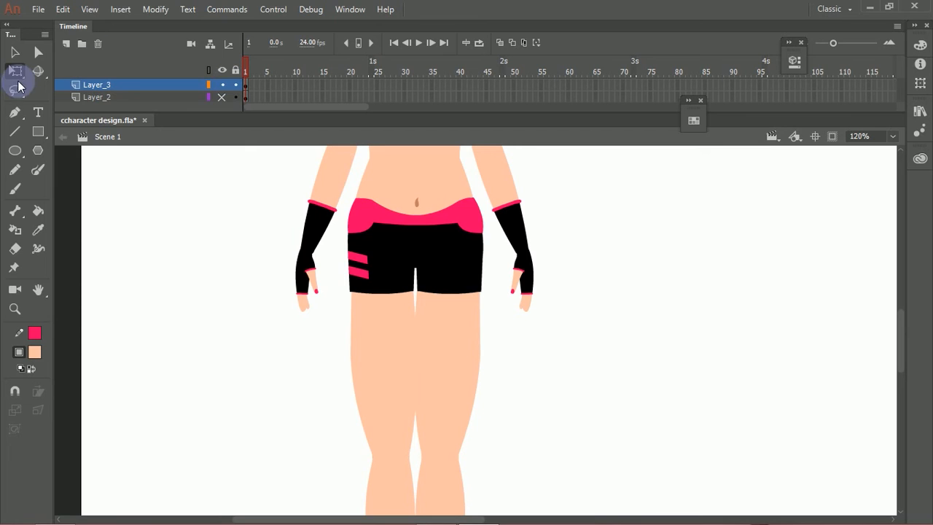
pyautogui.click(17, 71)
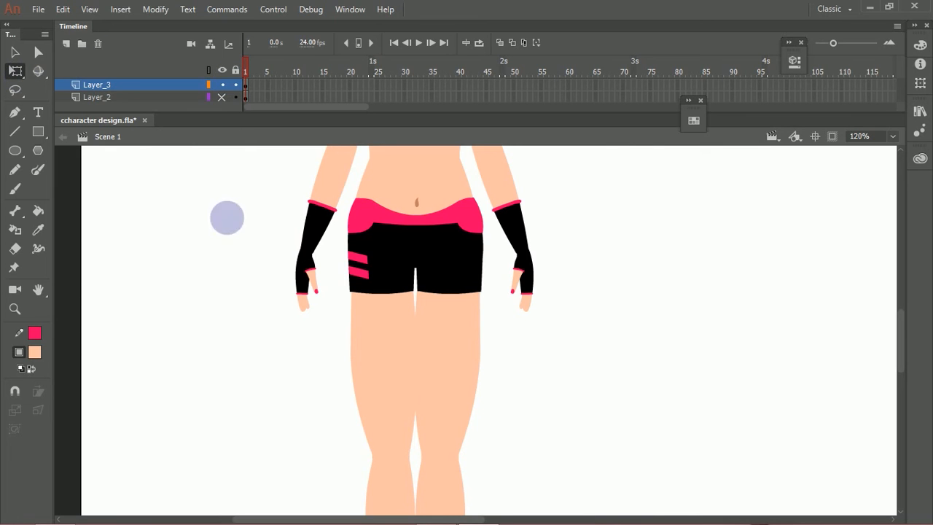
pyautogui.click(396, 332)
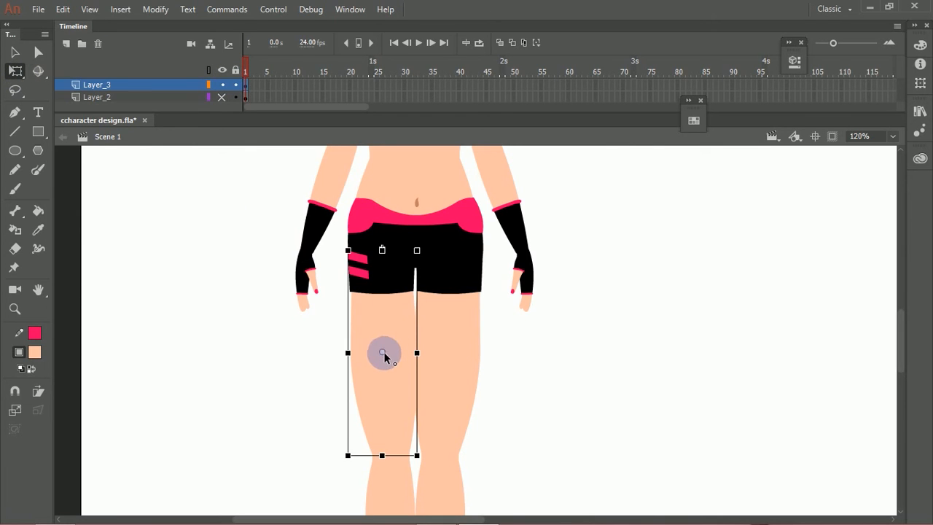
pyautogui.moveTo(382, 352); pyautogui.dragTo(382, 250)
pyautogui.moveTo(428, 461); pyautogui.dragTo(245, 281)
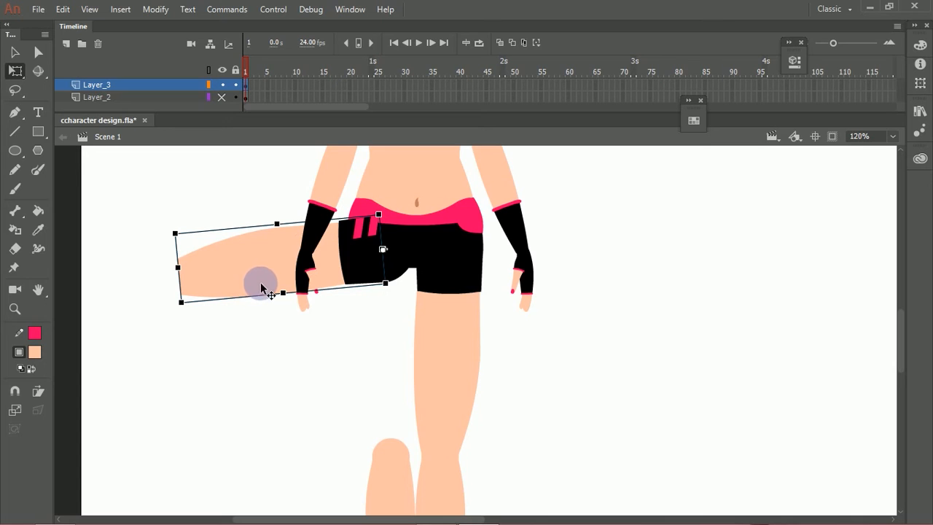
pyautogui.hotkey('ctrl', 'z')
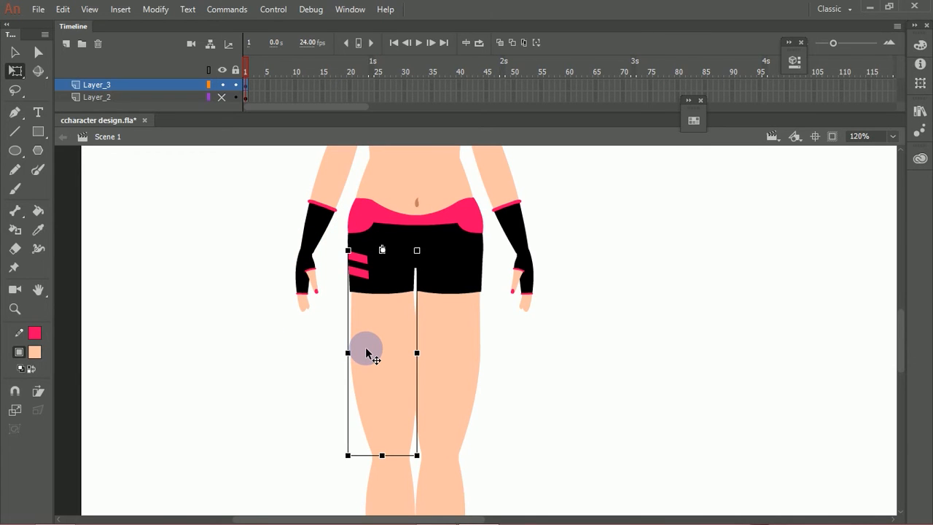
# Try swinging the striped leg's lower leg shape around a transformation point set at the knee.
pyautogui.moveTo(500, 374); pyautogui.dragTo(516, 167)
pyautogui.click(413, 303)
pyautogui.moveTo(415, 304); pyautogui.dragTo(323, 305)
pyautogui.hotkey('ctrl', 'z')
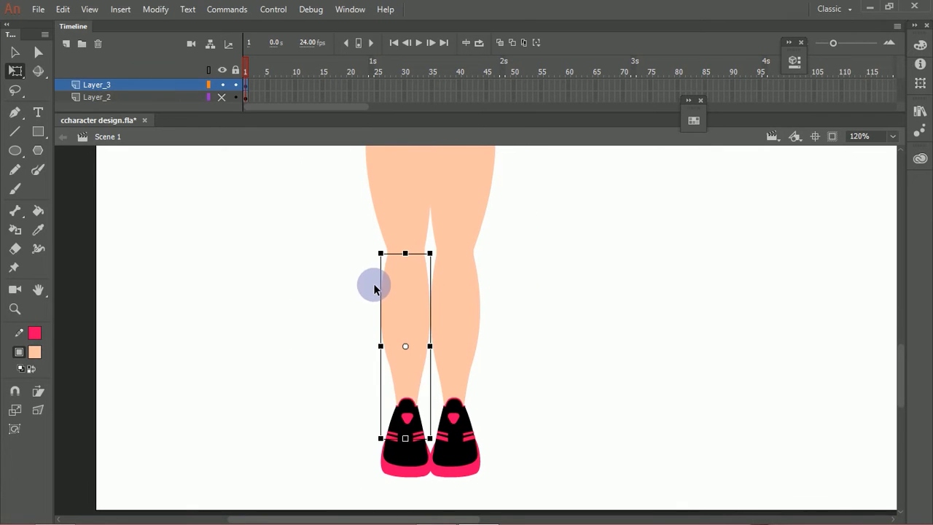
pyautogui.press('v')
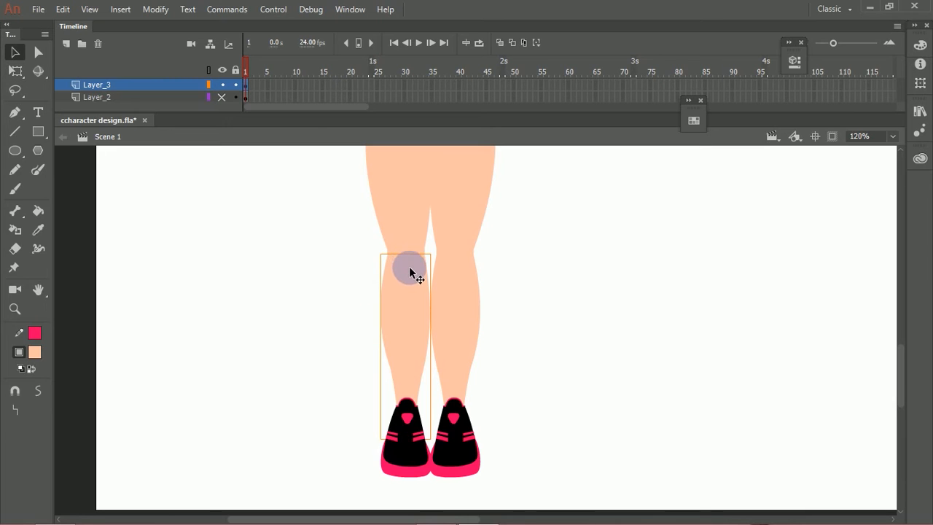
pyautogui.press('q')
pyautogui.moveTo(404, 274); pyautogui.dragTo(406, 258)
pyautogui.moveTo(433, 441); pyautogui.dragTo(607, 269)
pyautogui.hotkey('ctrl', 'z')
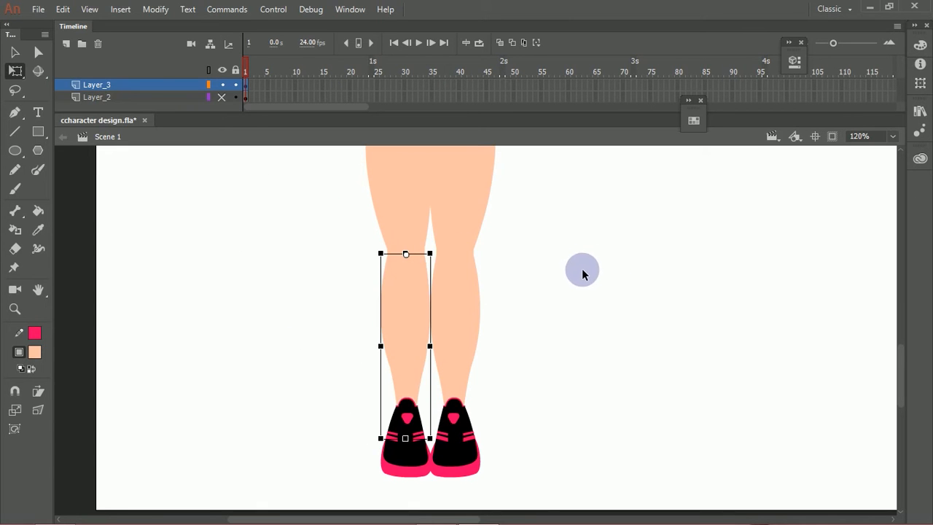
# Convert the striped leg's lower leg shape into a graphic symbol named leftlowerleg.
pyautogui.press('v')
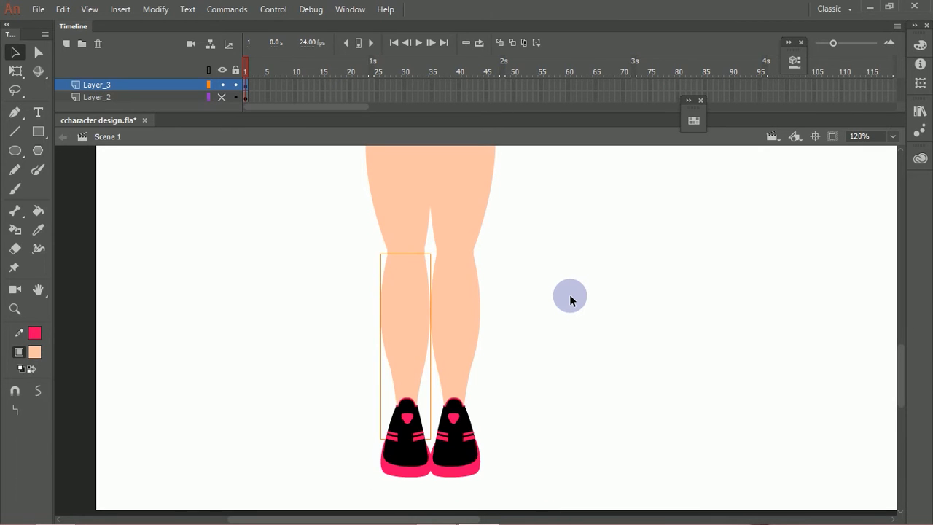
pyautogui.rightClick(417, 301)
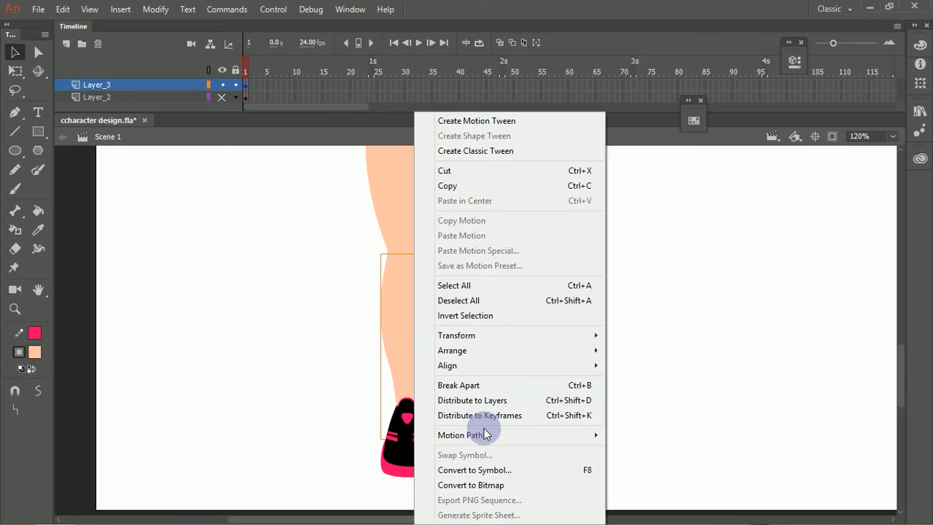
pyautogui.click(492, 470)
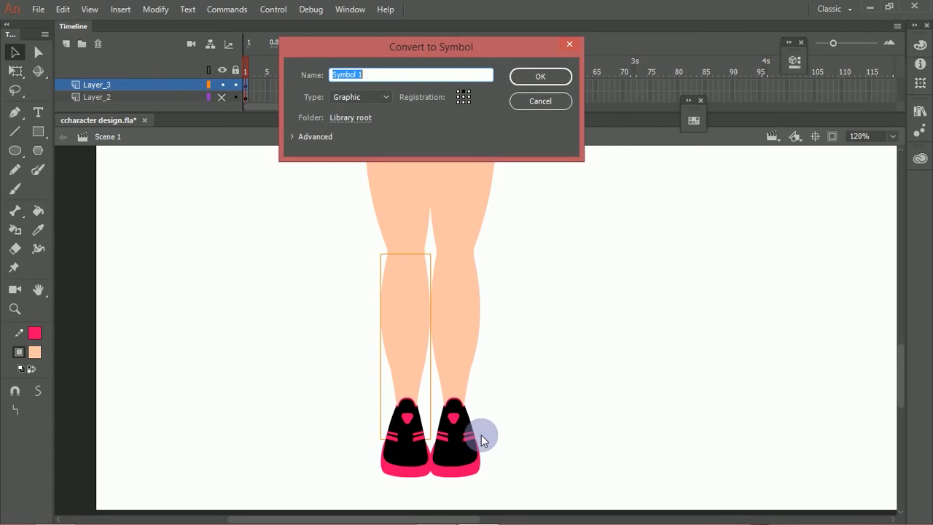
pyautogui.write('leftlowerleg')
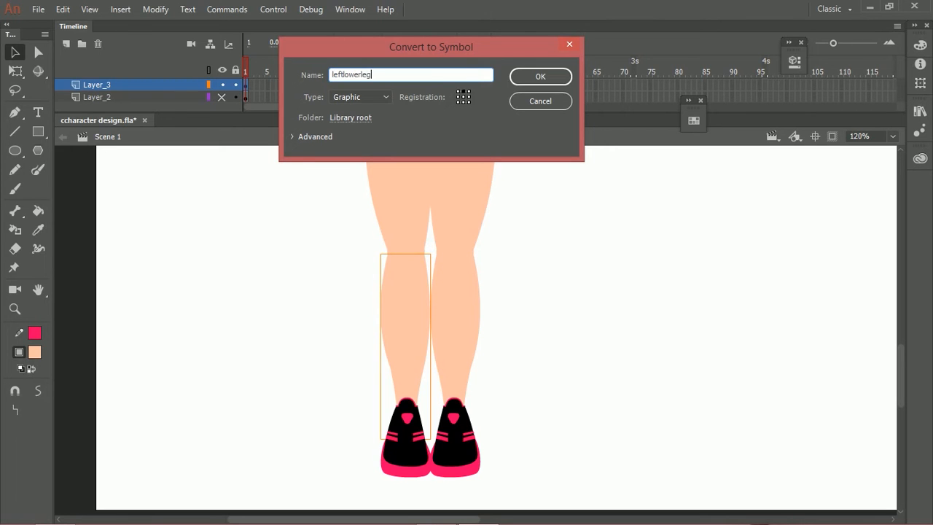
pyautogui.press('Return')
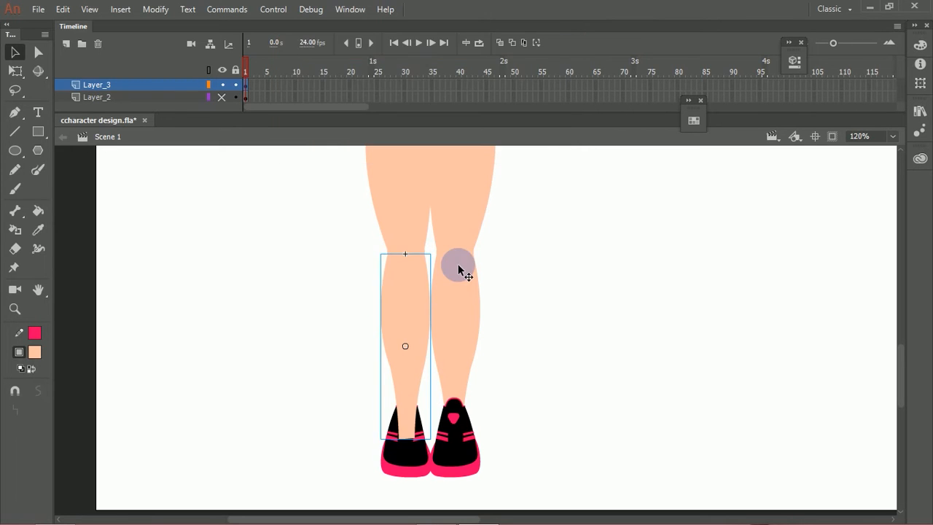
# Move the lower leg symbol's transformation point to its top centre at the knee and swing the leg out to horizontal.
pyautogui.press('q')
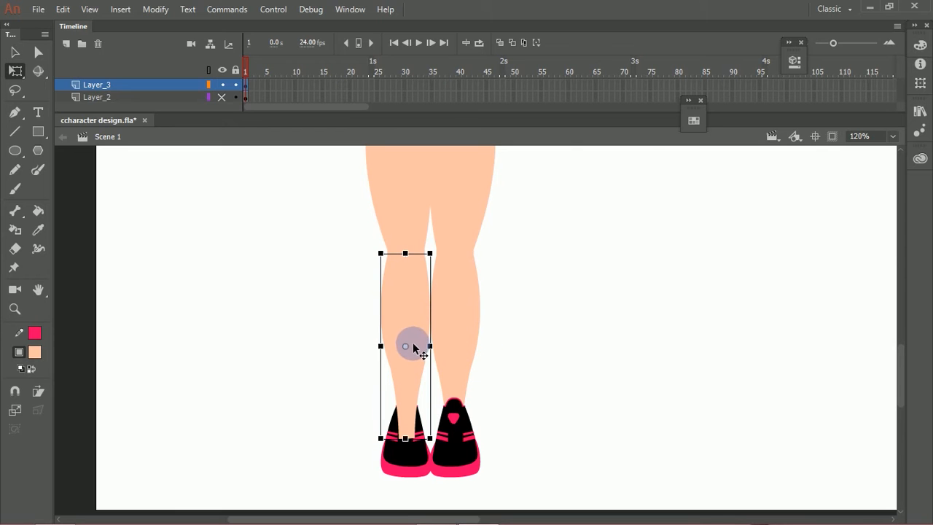
pyautogui.moveTo(406, 346); pyautogui.dragTo(405, 255)
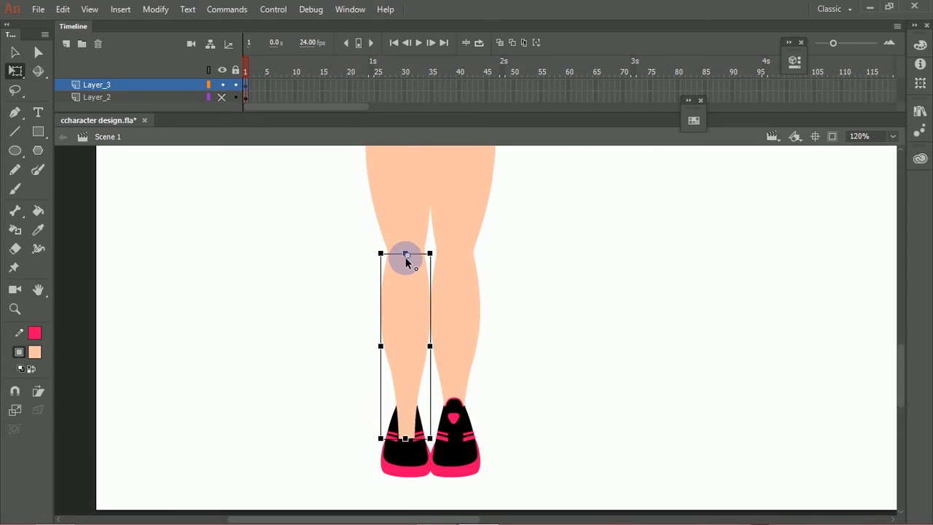
pyautogui.moveTo(453, 440); pyautogui.dragTo(240, 281)
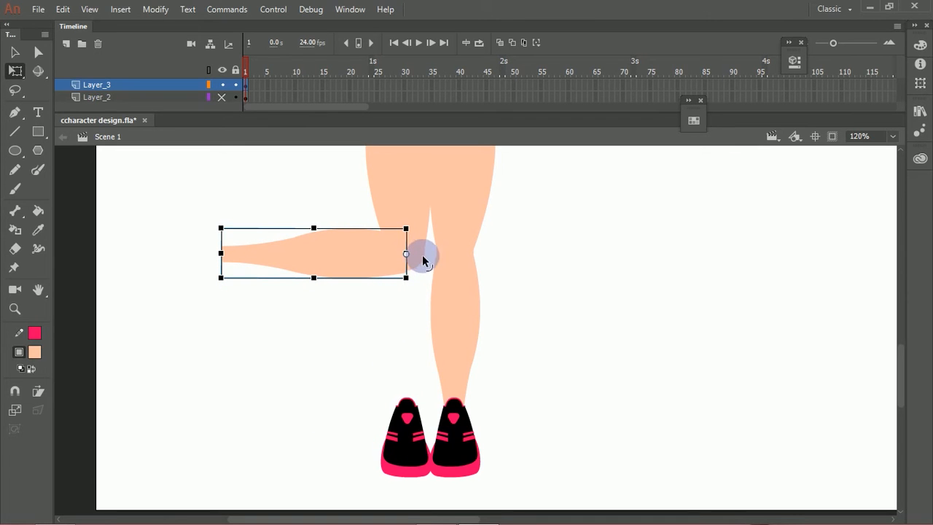
# Try deleting the joint circle at the bent knee.
pyautogui.click(419, 295)
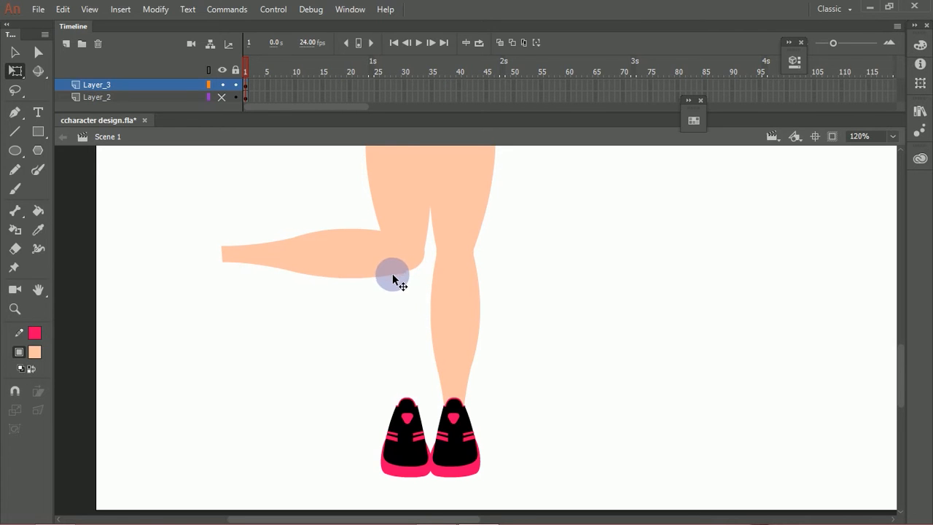
pyautogui.click(395, 273)
pyautogui.moveTo(408, 300); pyautogui.dragTo(411, 328)
pyautogui.click(411, 326)
pyautogui.click(408, 272)
pyautogui.click(417, 263)
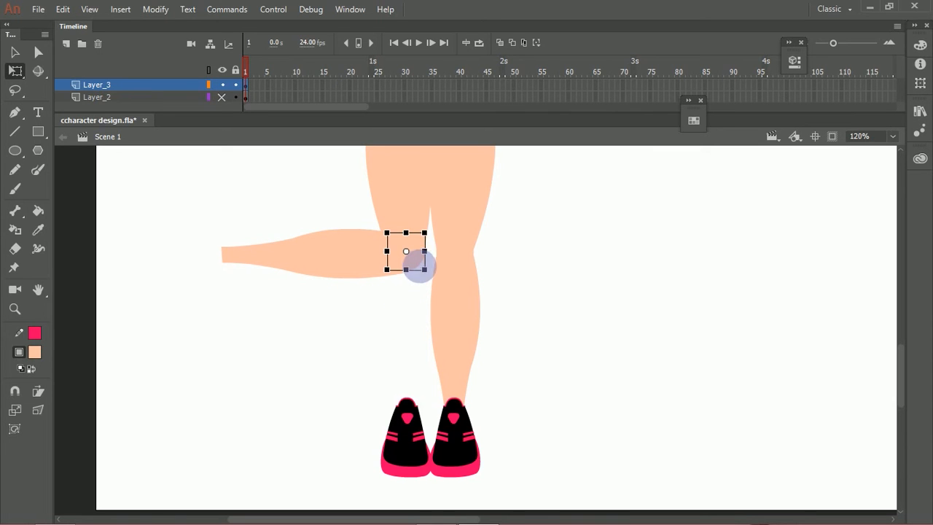
pyautogui.press('Delete')
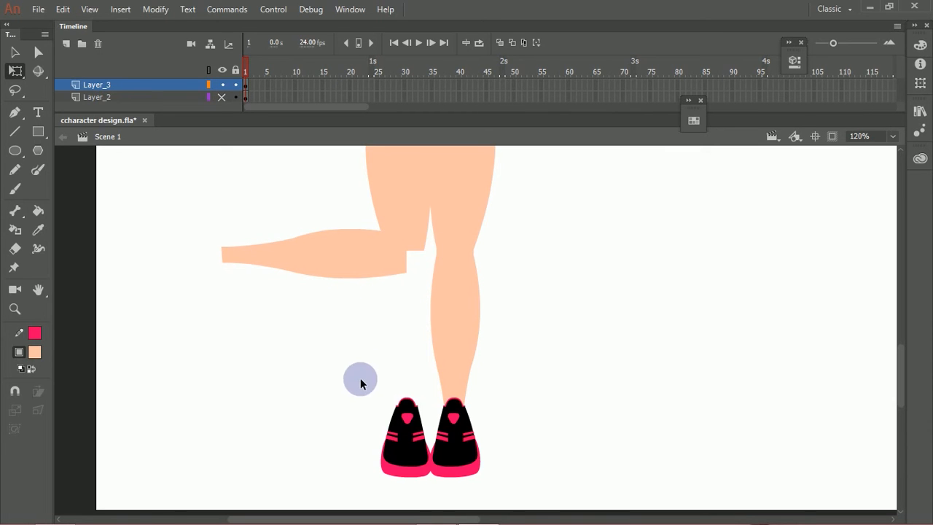
# Undo the knee circle's deletion and the lower leg's swing.
pyautogui.hotkey('ctrl', 'z')
pyautogui.click(383, 370)
pyautogui.hotkey('ctrl', 'z')
pyautogui.hotkey('ctrl', 'z')
pyautogui.hotkey('ctrl', 'z')
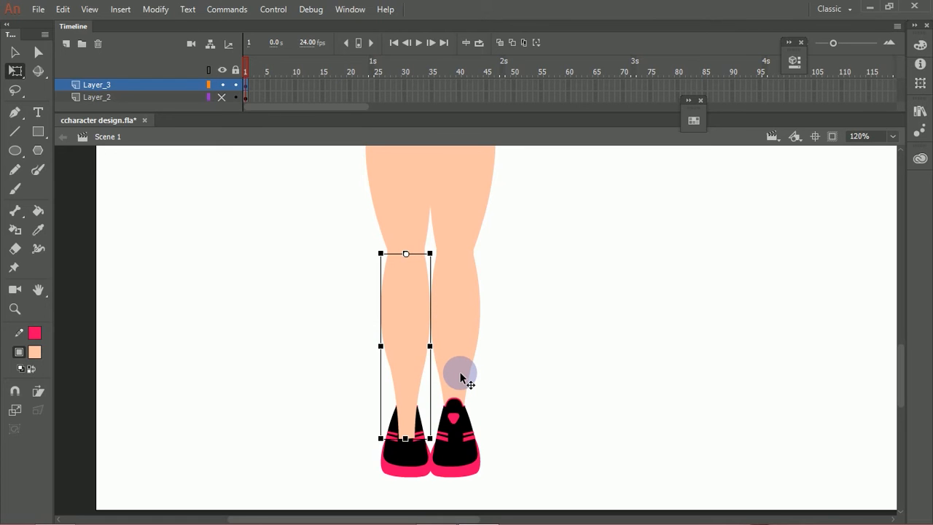
# Send the left lower leg symbol backward so it sits behind the shoe.
pyautogui.hotkey('ctrl', 'z')
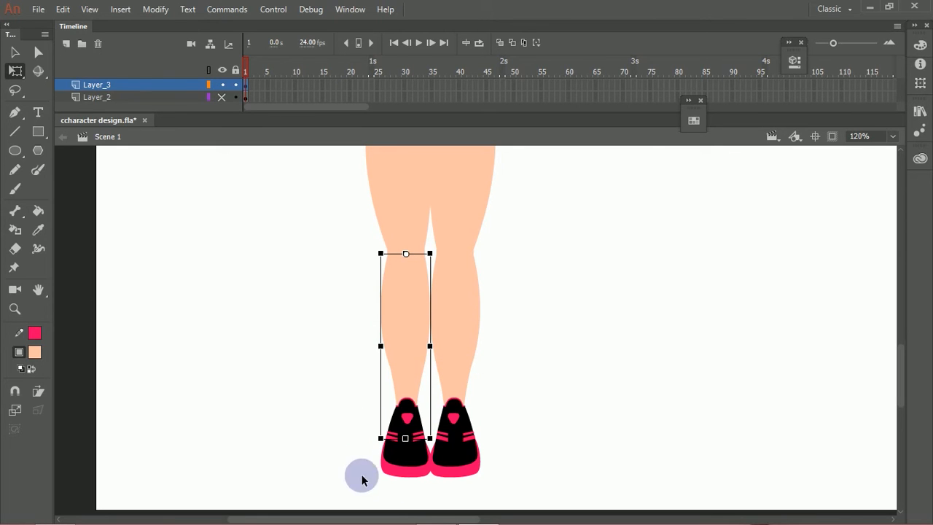
# Convert the shoe on the striped-shorts leg into a graphic symbol named leftshoe.
pyautogui.click(397, 485)
pyautogui.click(409, 472)
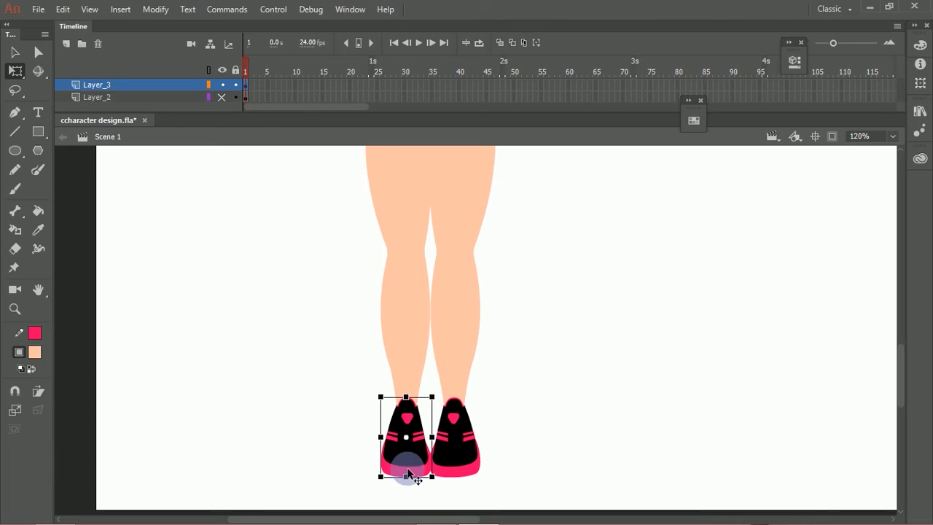
pyautogui.press('v')
pyautogui.moveTo(414, 455); pyautogui.dragTo(373, 461)
pyautogui.hotkey('ctrl', 'z')
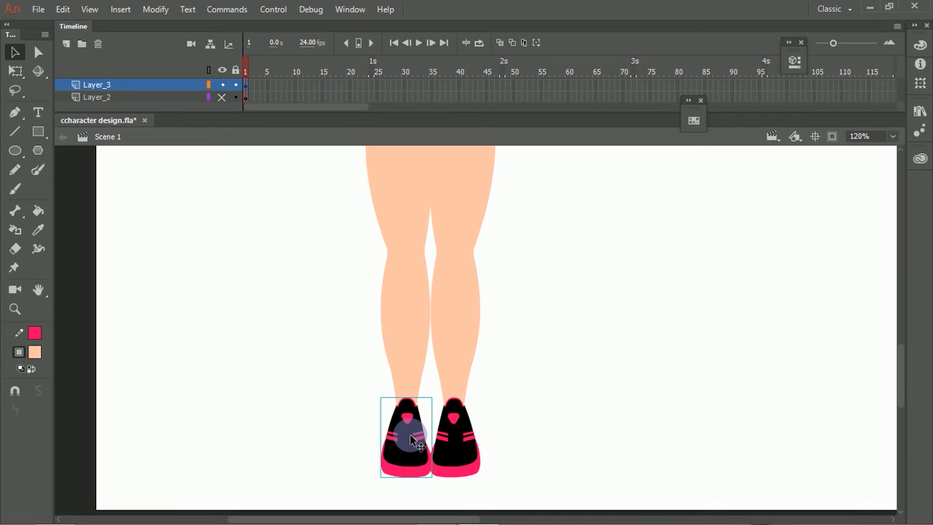
pyautogui.rightClick(404, 428)
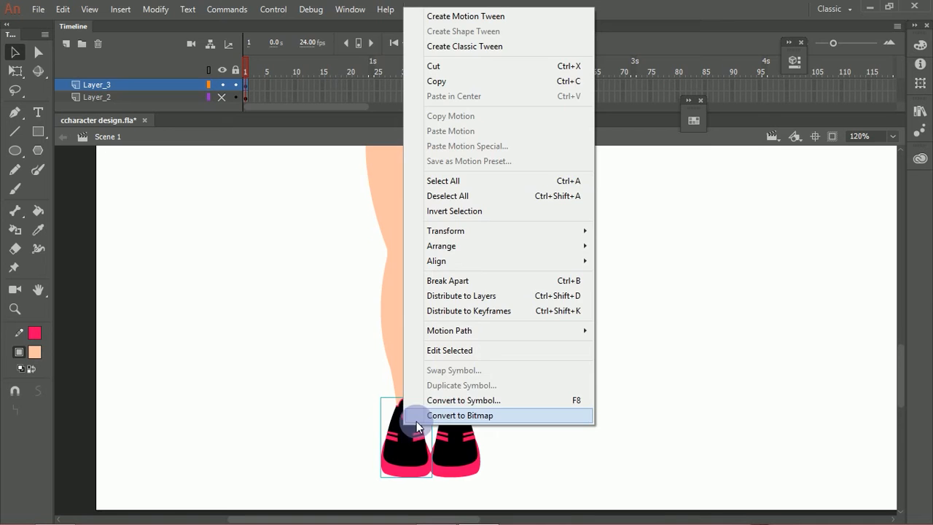
pyautogui.click(462, 400)
pyautogui.write('leftshoe')
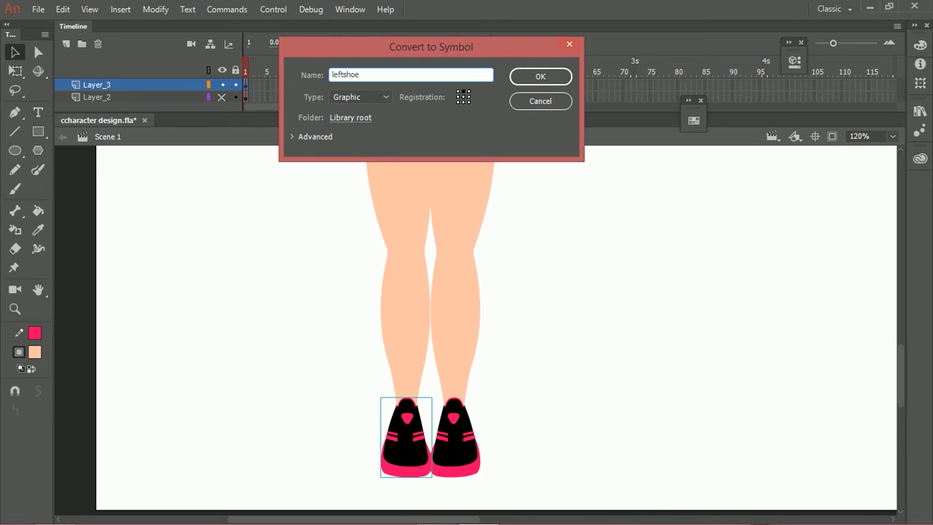
pyautogui.press('Return')
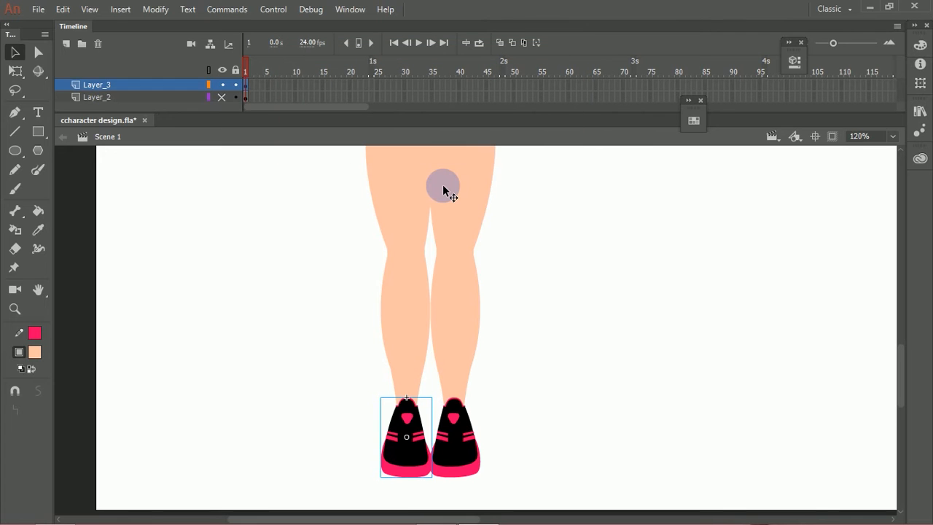
# Move the left shoe symbol's transformation point up to the ankle, just above the pink tongue mark.
pyautogui.press('q')
pyautogui.moveTo(406, 437); pyautogui.dragTo(409, 415)
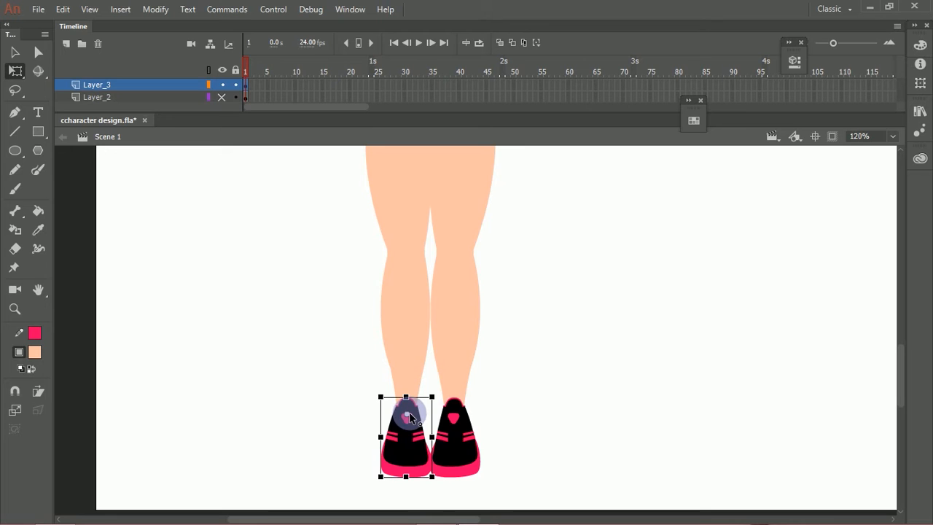
pyautogui.moveTo(441, 483)
pyautogui.mouseDown()
pyautogui.moveTo(416, 485)
pyautogui.moveTo(442, 467)
pyautogui.moveTo(412, 464)
pyautogui.moveTo(442, 470)
pyautogui.mouseUp()
pyautogui.hotkey('ctrl', 'z')
pyautogui.click(505, 448)
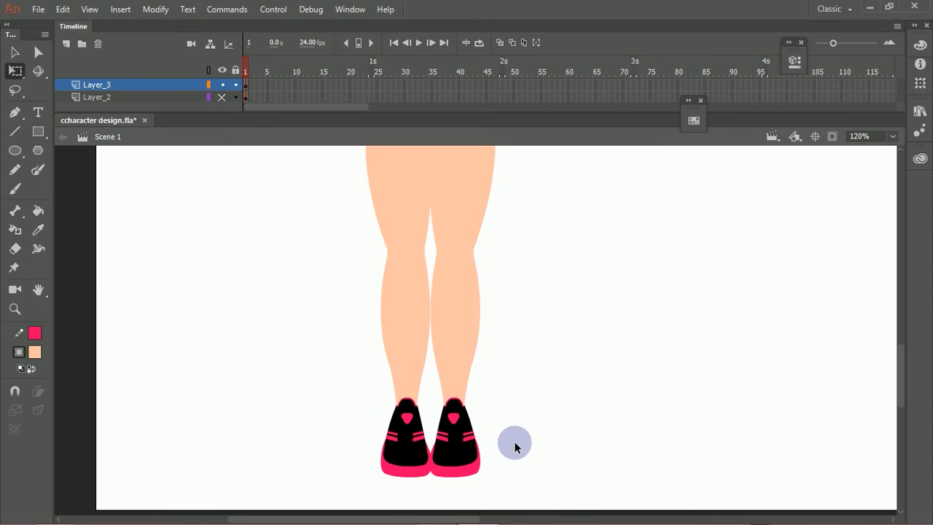
# Open the left_upperleg symbol to inspect its contents and return to the main scene.
pyautogui.moveTo(498, 226); pyautogui.dragTo(465, 336)
pyautogui.moveTo(492, 277); pyautogui.dragTo(485, 304)
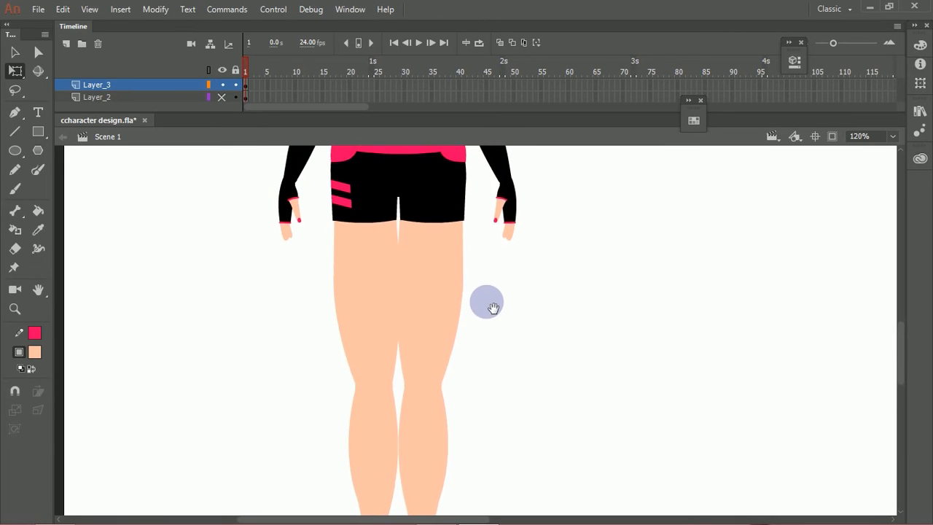
pyautogui.click(382, 255)
pyautogui.doubleClick(369, 272)
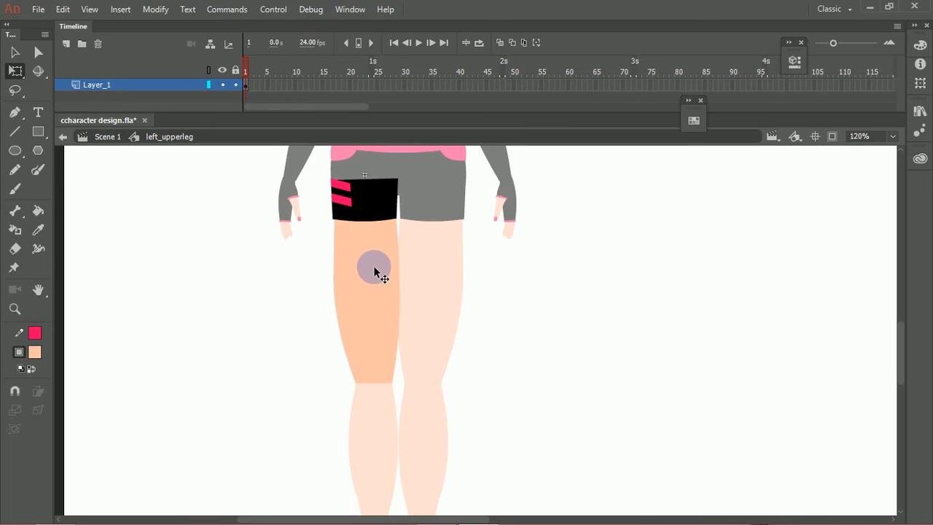
pyautogui.doubleClick(540, 274)
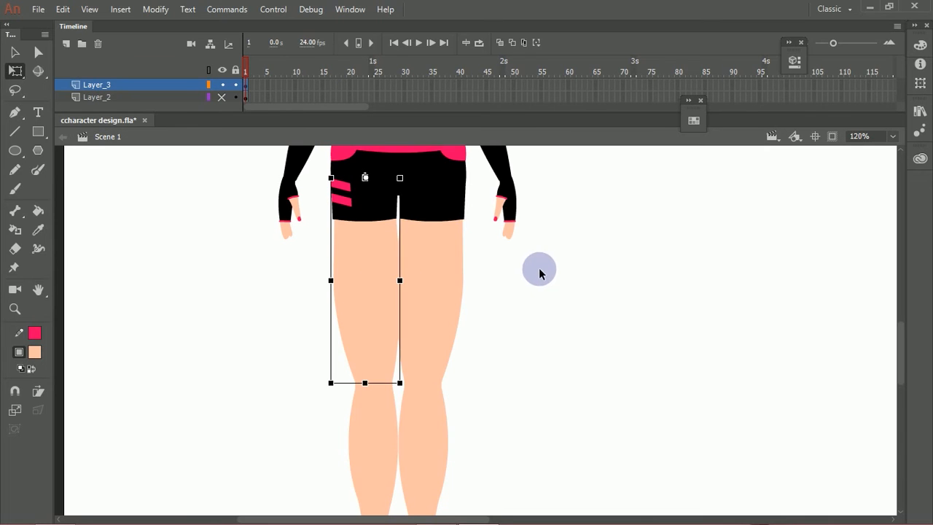
# Convert the other leg's thigh and black shorts piece together into a graphic symbol named right_upperleg.
pyautogui.click(445, 205)
pyautogui.press('v')
pyautogui.click(449, 264)
pyautogui.moveTo(503, 286); pyautogui.dragTo(492, 343)
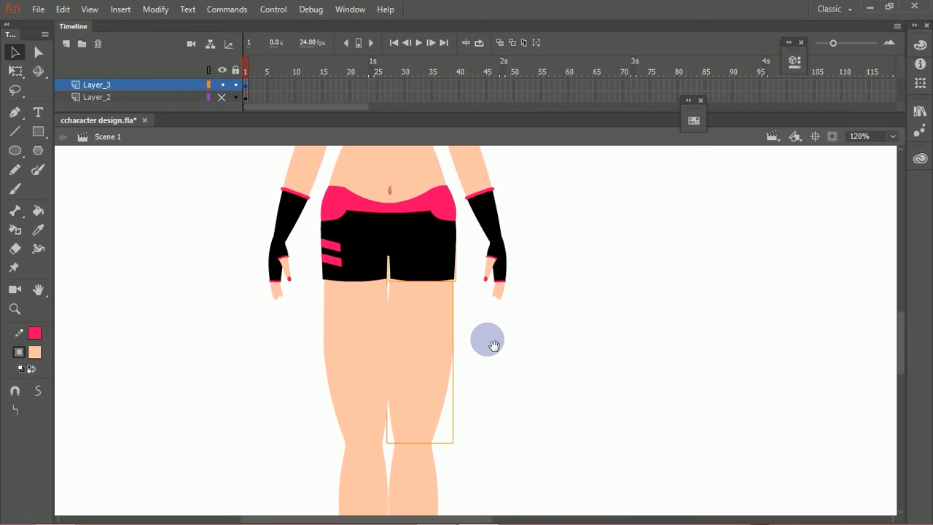
pyautogui.rightClick(456, 312)
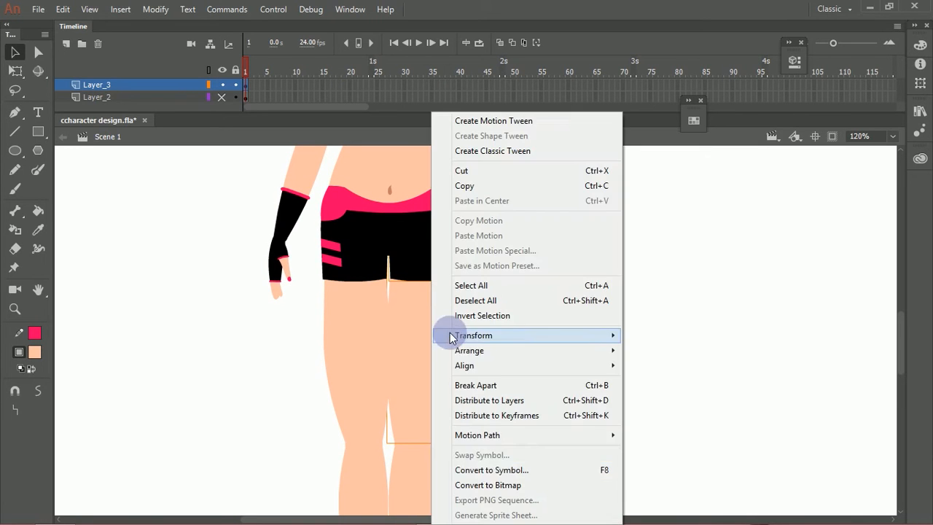
pyautogui.click(484, 468)
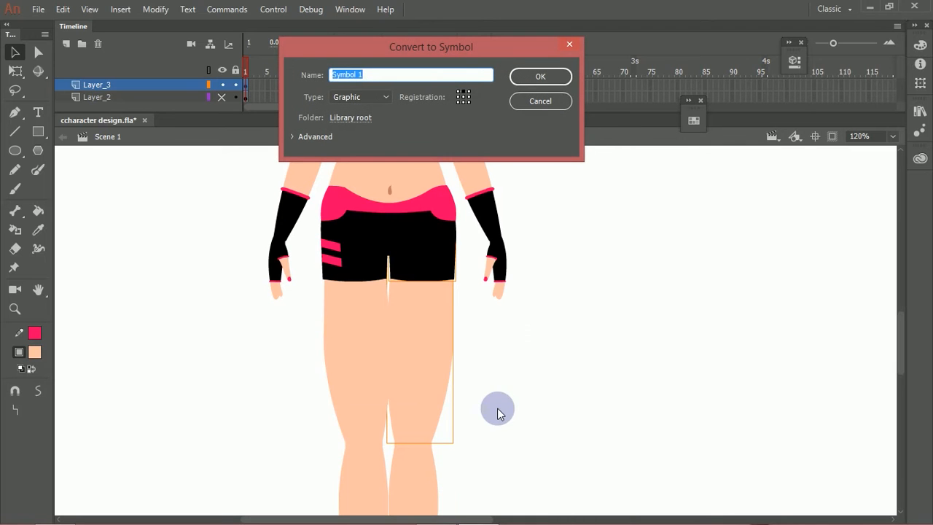
pyautogui.write('right')
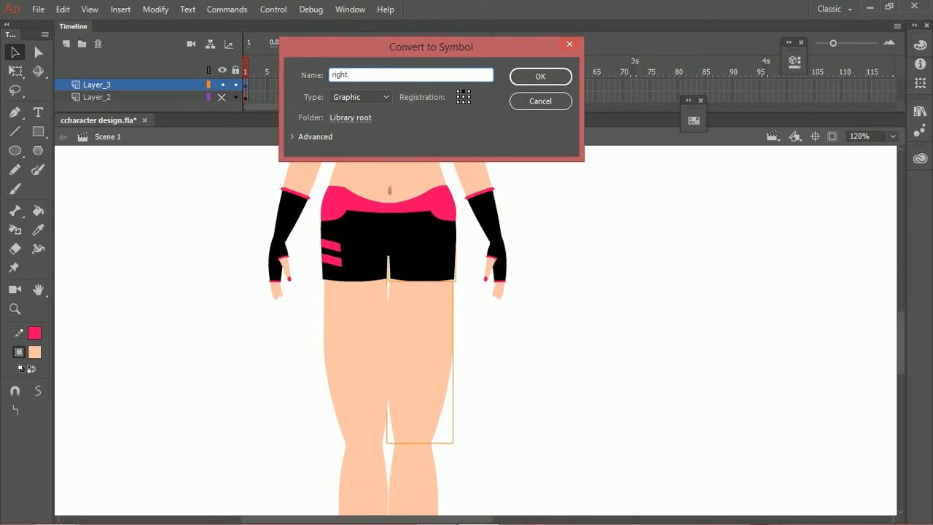
pyautogui.write('_upperleg')
pyautogui.press('Return')
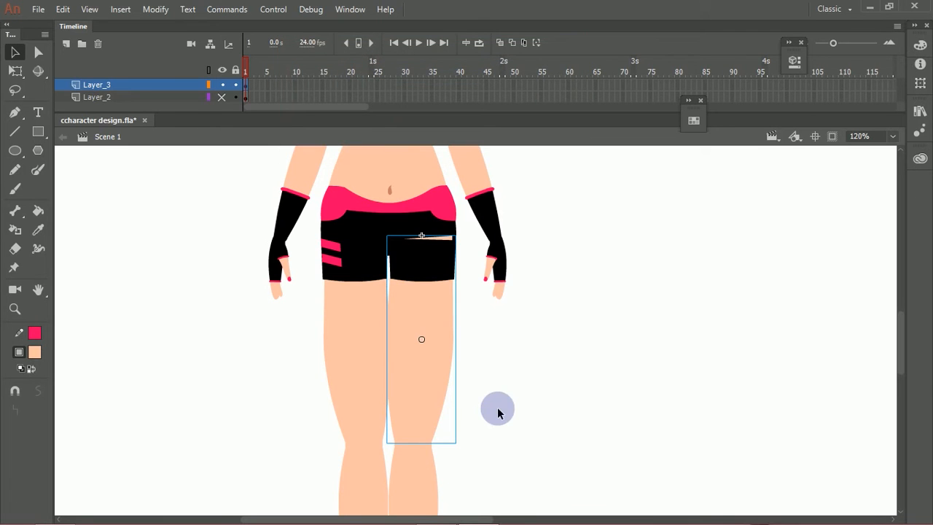
# Inside the right_upperleg symbol, pull the skin shape's protruding top corner down behind the black shorts piece and return to the scene.
pyautogui.doubleClick(443, 334)
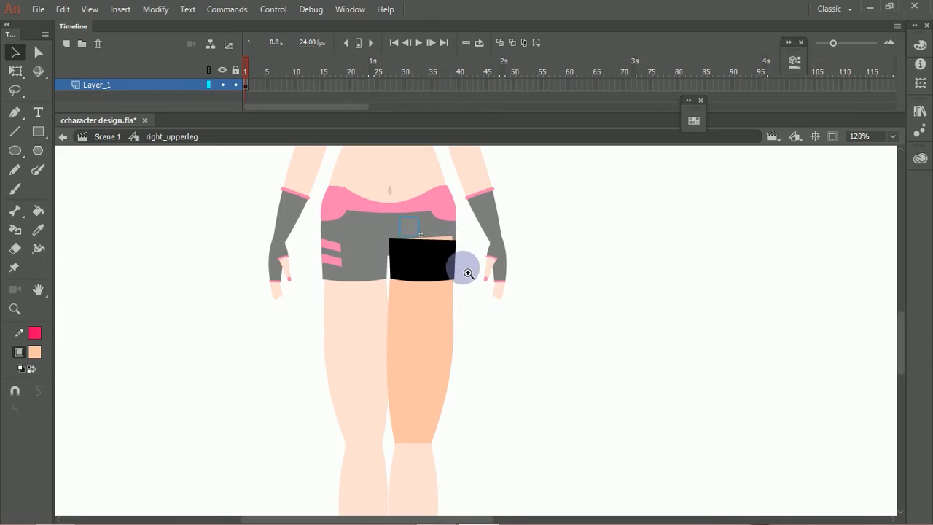
pyautogui.scroll(5, 448, 237)
pyautogui.moveTo(463, 228); pyautogui.dragTo(469, 248)
pyautogui.doubleClick(506, 244)
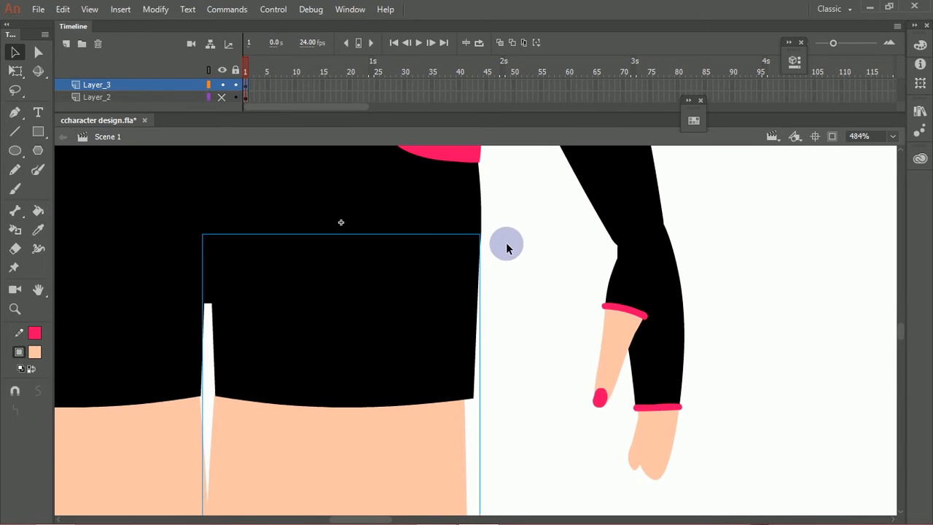
# Move the right upper leg symbol's transformation point up to the hip joint.
pyautogui.scroll(-5, 450, 251)
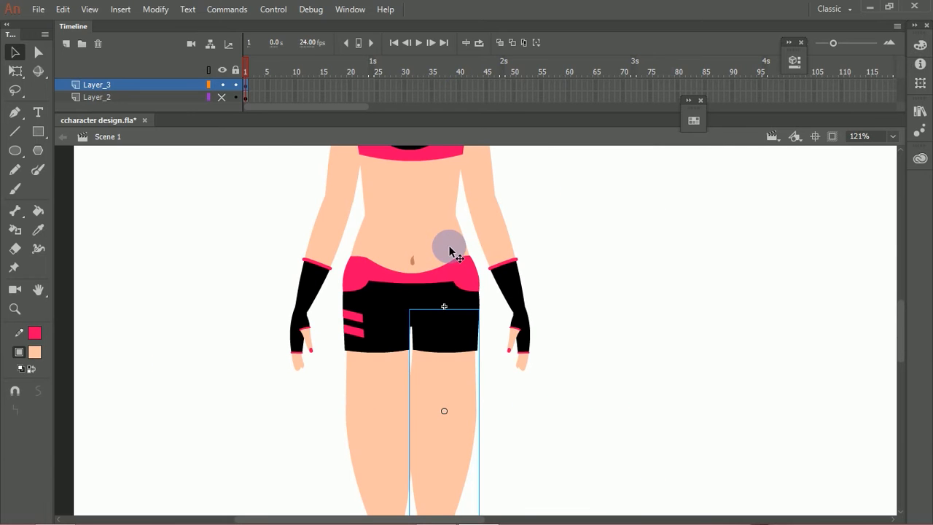
pyautogui.click(15, 71)
pyautogui.moveTo(447, 411); pyautogui.dragTo(546, 104)
pyautogui.hotkey('ctrl', 'z')
# Convert the right leg's lower leg shape into a graphic symbol named rightlowerleg.
pyautogui.scroll(-5, 547, 408)
pyautogui.press('v')
pyautogui.click(455, 319)
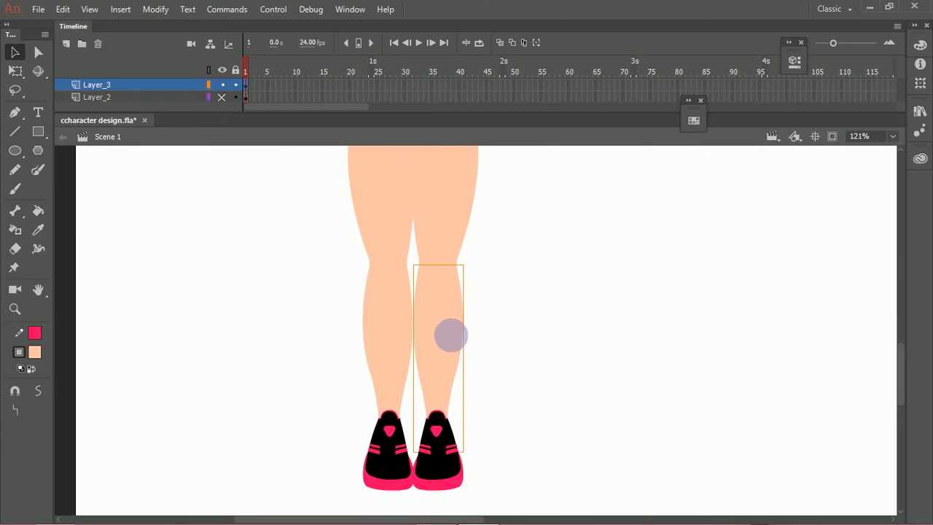
pyautogui.rightClick(451, 339)
pyautogui.click(524, 467)
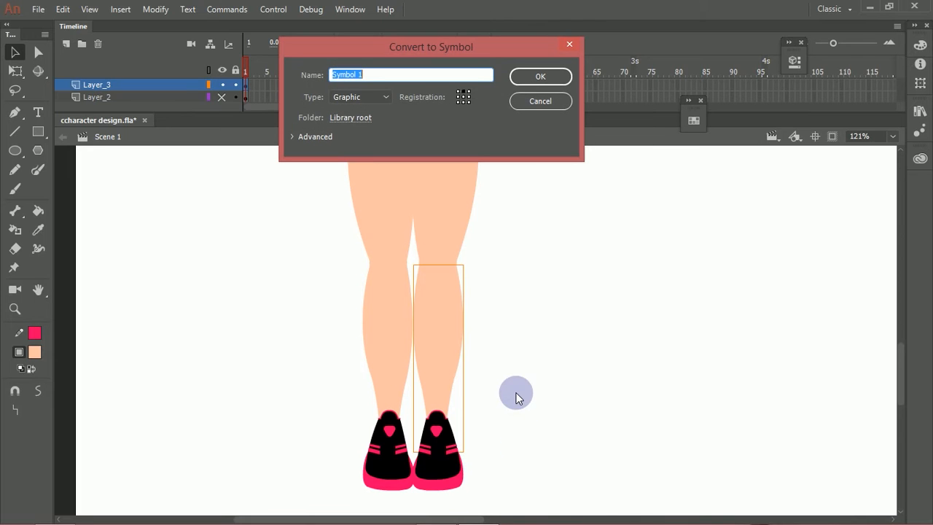
pyautogui.write('rightlowerleg')
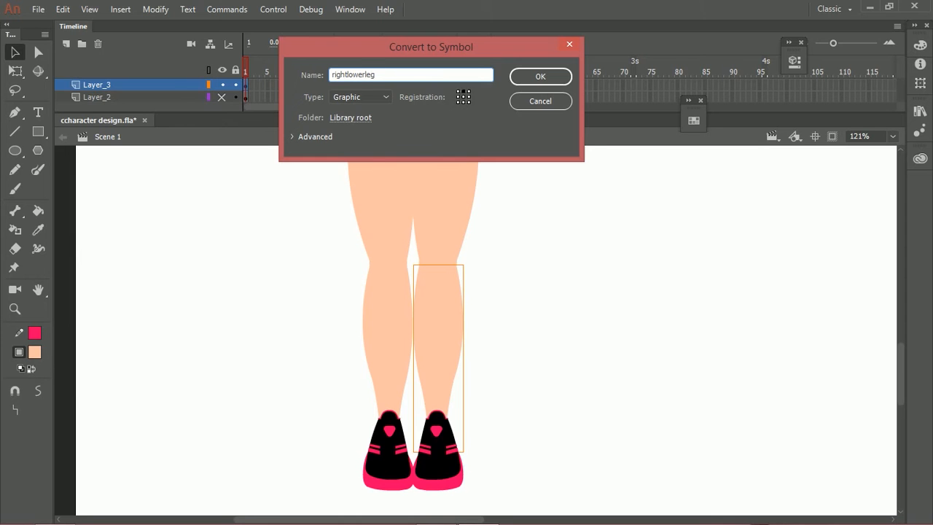
pyautogui.press('Return')
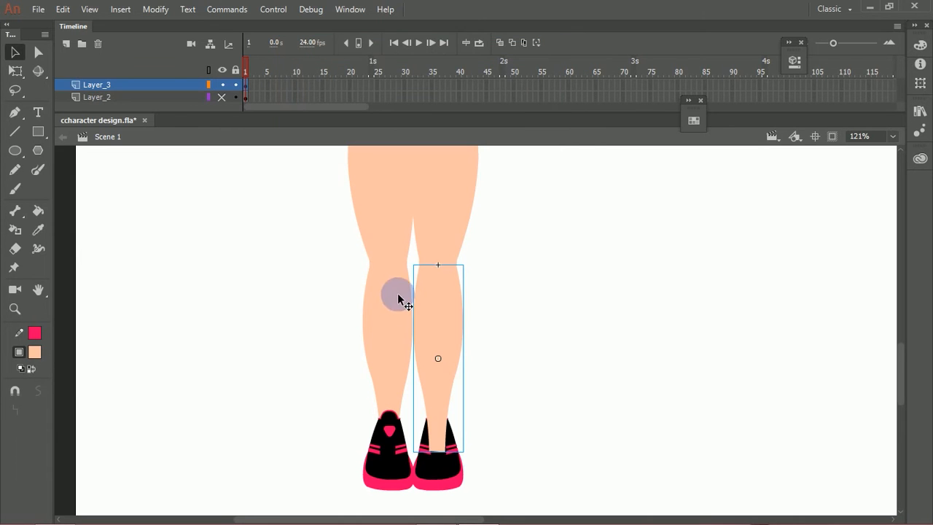
# Set the right lower leg symbol's transformation point at its top centre on the knee and send the symbol behind the shoe.
pyautogui.press('q')
pyautogui.moveTo(438, 358); pyautogui.dragTo(439, 267)
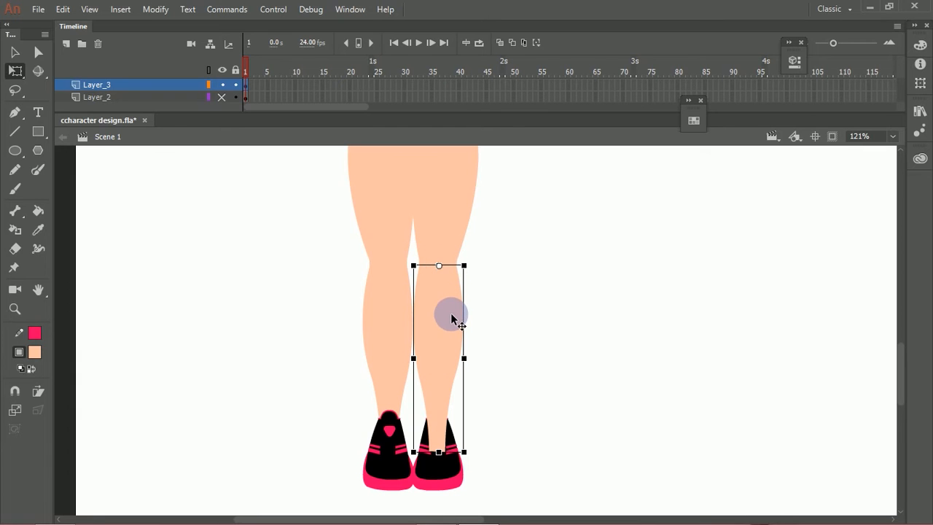
pyautogui.hotkey('ctrl', 'Down')
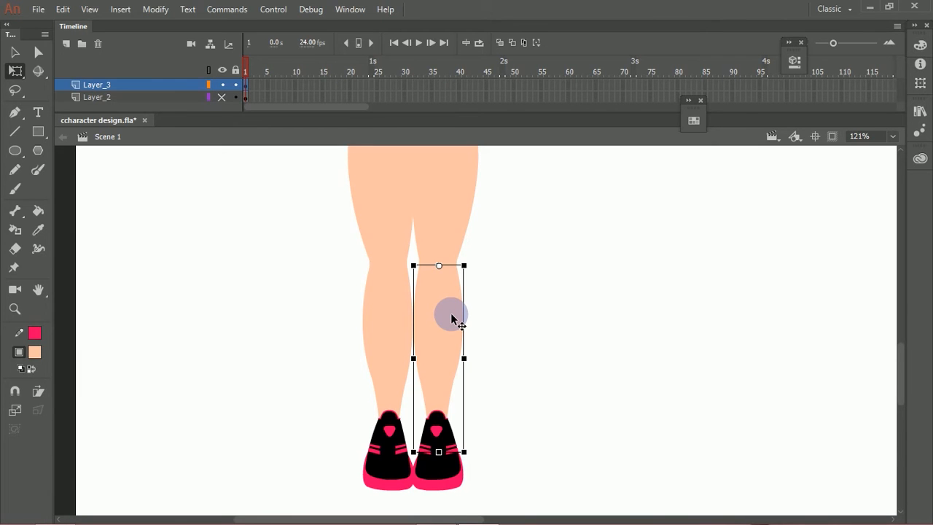
pyautogui.moveTo(471, 454); pyautogui.dragTo(739, 291)
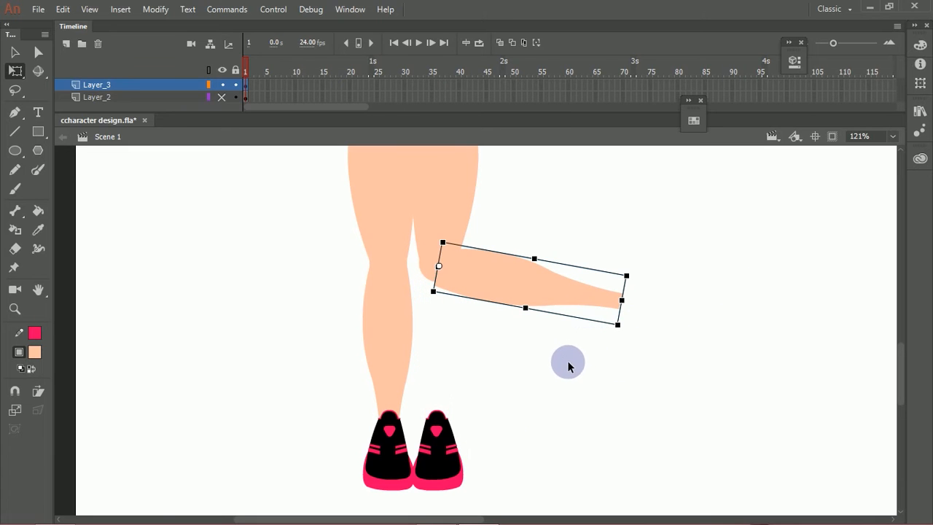
pyautogui.hotkey('ctrl', 'z')
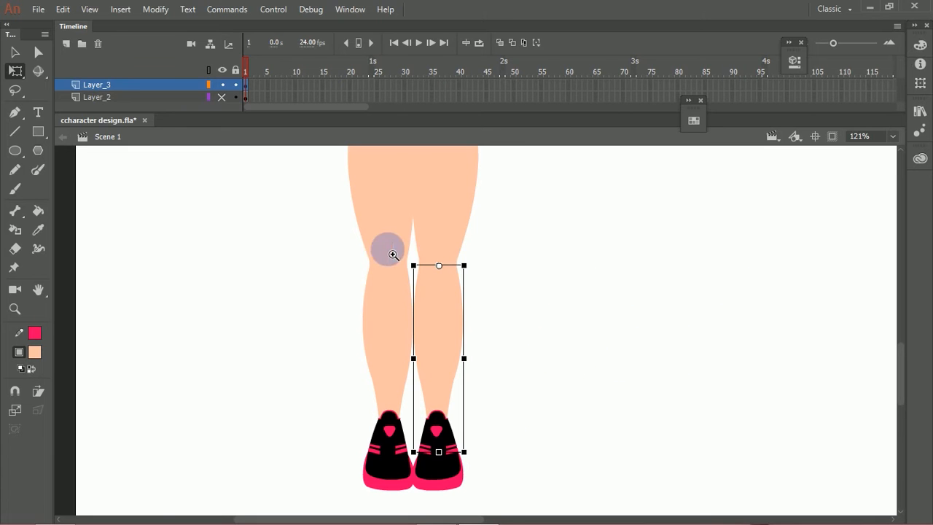
# Examine how the knee joint circles overlap both legs with all layers shown as outlines, and restore the filled display.
pyautogui.scroll(5, 451, 270)
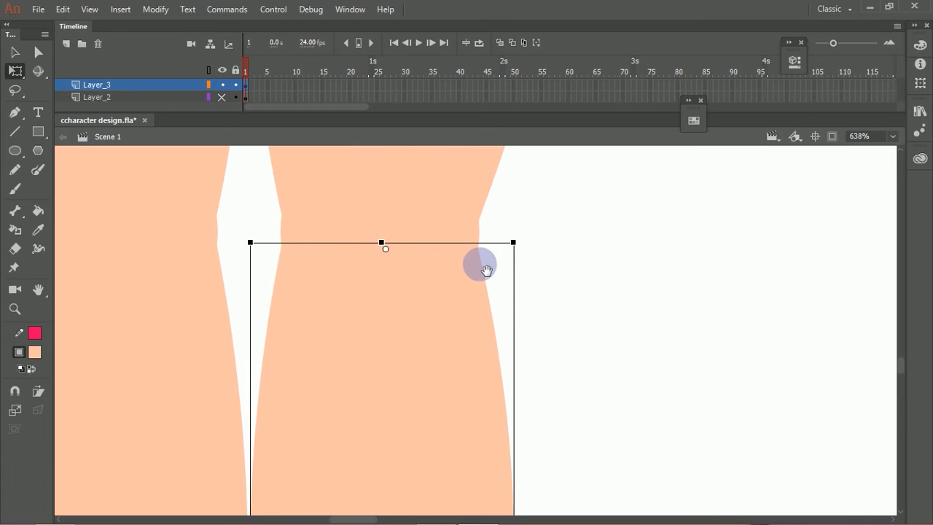
pyautogui.click(208, 70)
pyautogui.click(532, 243)
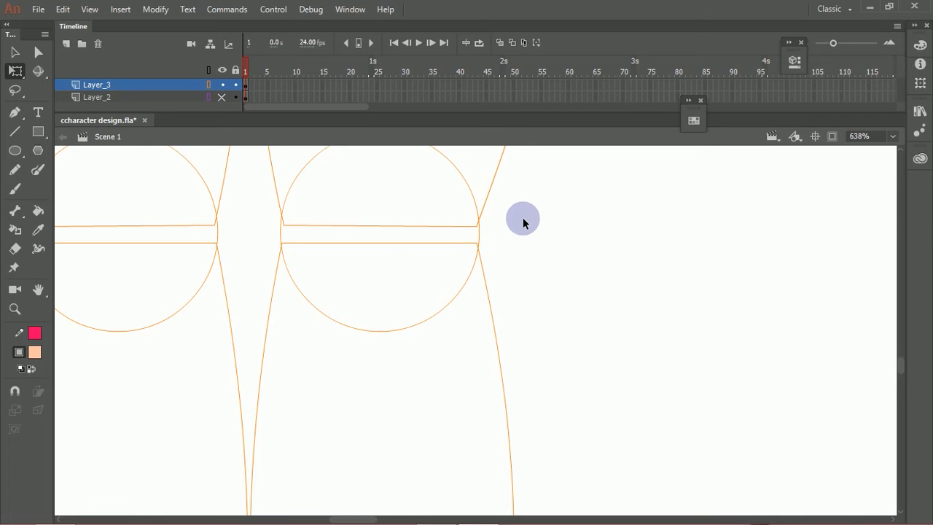
pyautogui.hotkey('ctrl', '-')
pyautogui.hotkey('ctrl', '-')
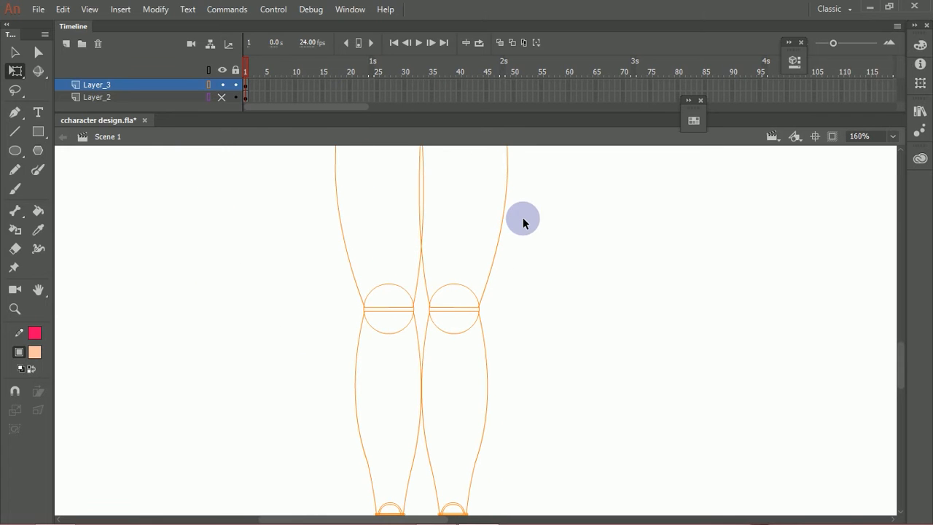
pyautogui.click(207, 70)
# Convert the right leg's shoe into a graphic symbol named rightshoe.
pyautogui.scroll(-5, 482, 314)
pyautogui.click(437, 356)
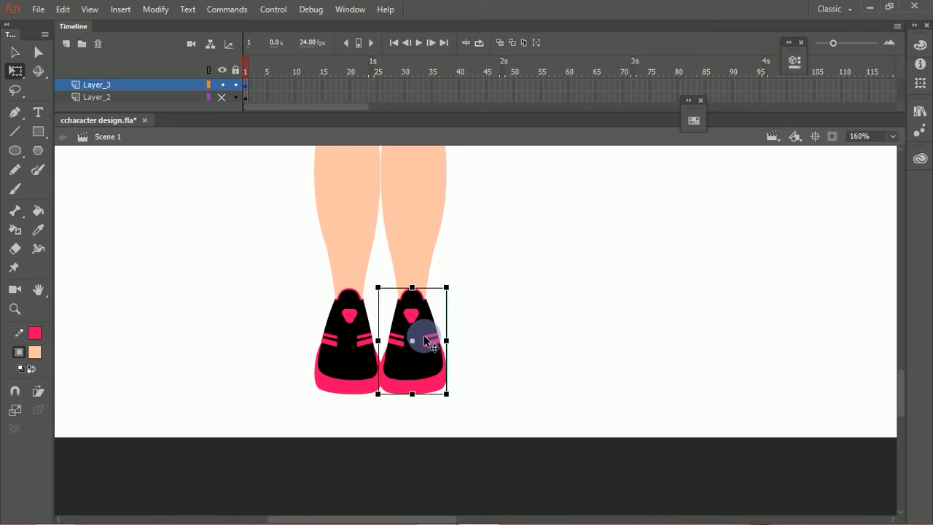
pyautogui.rightClick(425, 339)
pyautogui.click(495, 502)
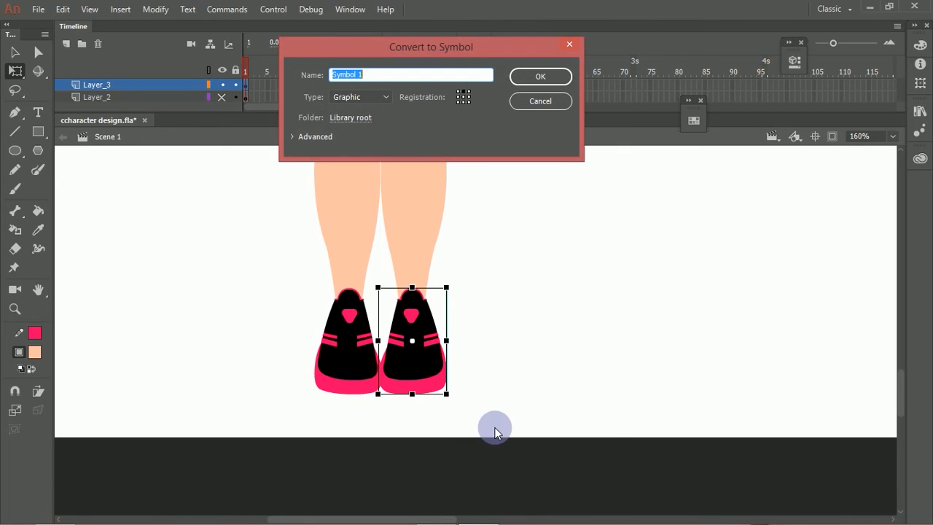
pyautogui.write('rightsho')
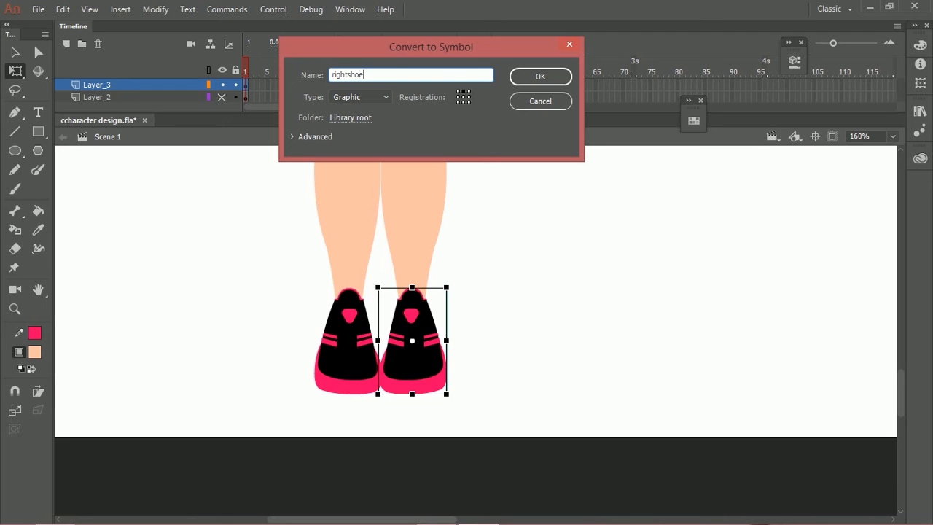
pyautogui.write('e')
pyautogui.press('Return')
# Move the right shoe symbol's transformation point up to the ankle and compare it with the left shoe's.
pyautogui.moveTo(416, 347); pyautogui.dragTo(411, 309)
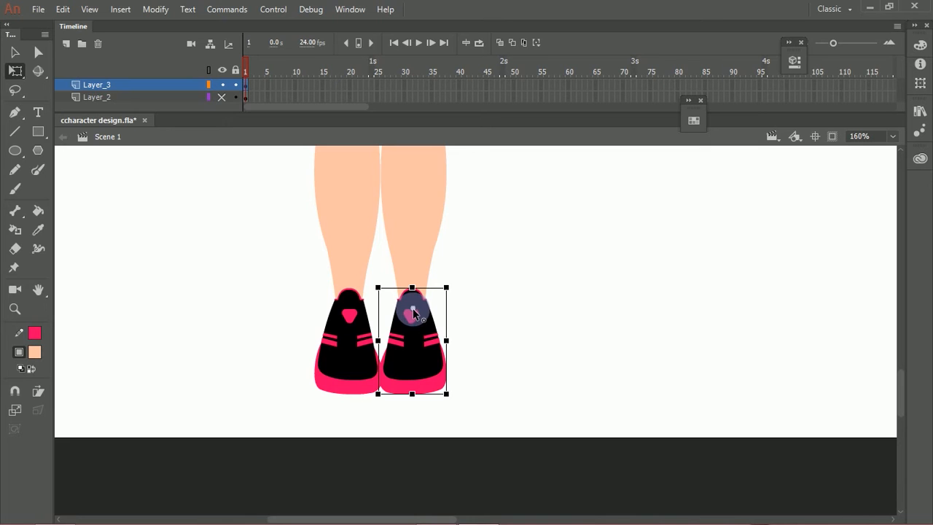
pyautogui.click(359, 357)
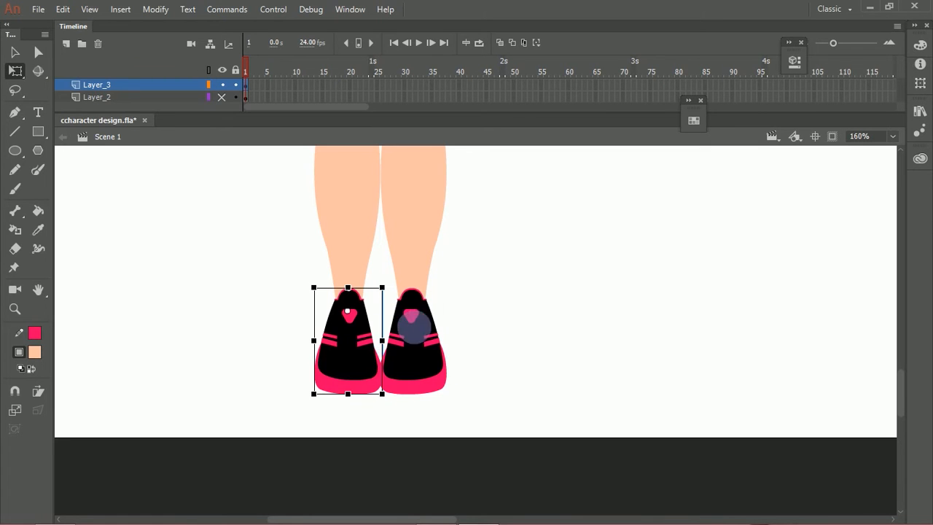
# Move the right shoe symbol's transformation point slightly lower at the ankle, testing the shoe's rotation and undoing each test.
pyautogui.keyDown('shift'); pyautogui.click(423, 321); pyautogui.keyUp('shift')
pyautogui.click(450, 313)
pyautogui.click(416, 340)
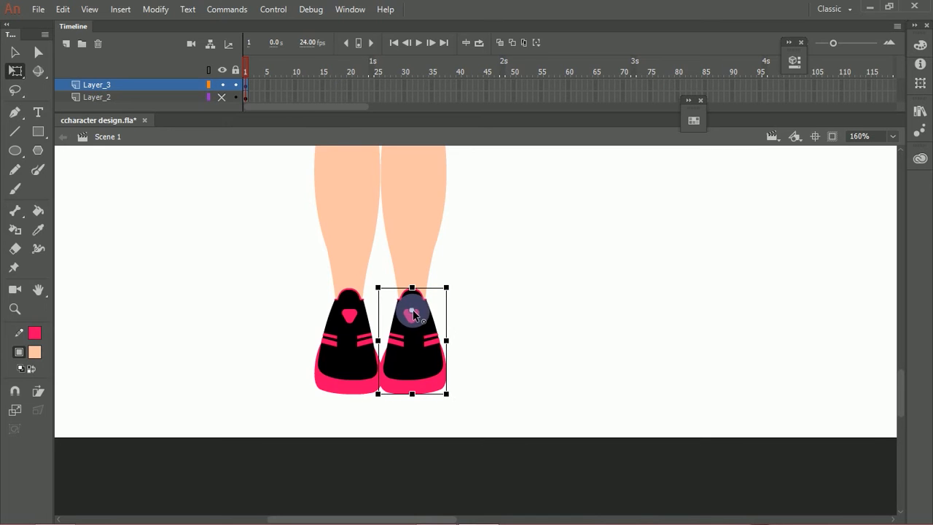
pyautogui.moveTo(467, 405)
pyautogui.mouseDown()
pyautogui.moveTo(517, 377)
pyautogui.moveTo(462, 389)
pyautogui.moveTo(460, 401)
pyautogui.moveTo(476, 401)
pyautogui.moveTo(420, 405)
pyautogui.moveTo(449, 406)
pyautogui.mouseUp()
pyautogui.hotkey('ctrl', 'z')
pyautogui.moveTo(412, 310); pyautogui.dragTo(412, 314)
pyautogui.moveTo(456, 400)
pyautogui.mouseDown()
pyautogui.moveTo(497, 392)
pyautogui.moveTo(433, 398)
pyautogui.moveTo(452, 384)
pyautogui.mouseUp()
pyautogui.hotkey('ctrl', 'z')
pyautogui.click(484, 347)
# Save the character document.
pyautogui.hotkey('ctrl', '-')
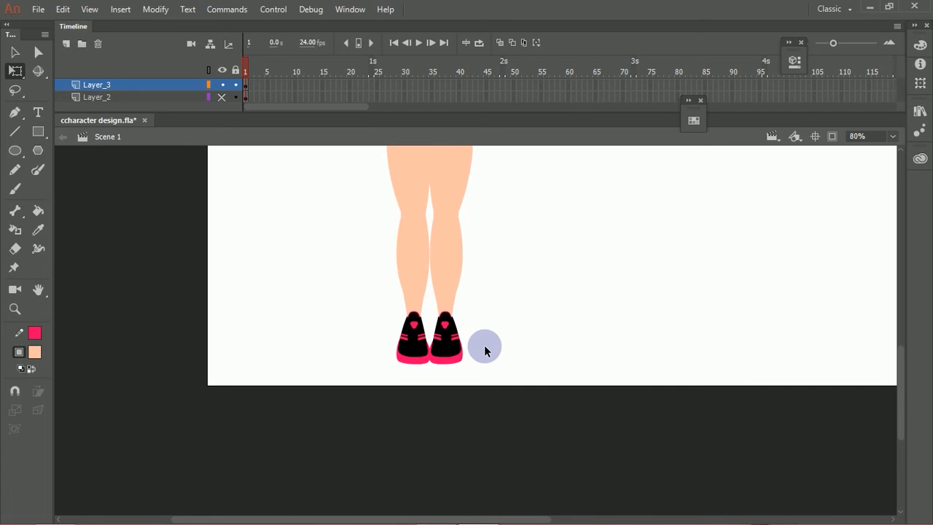
pyautogui.scroll(5, 526, 318)
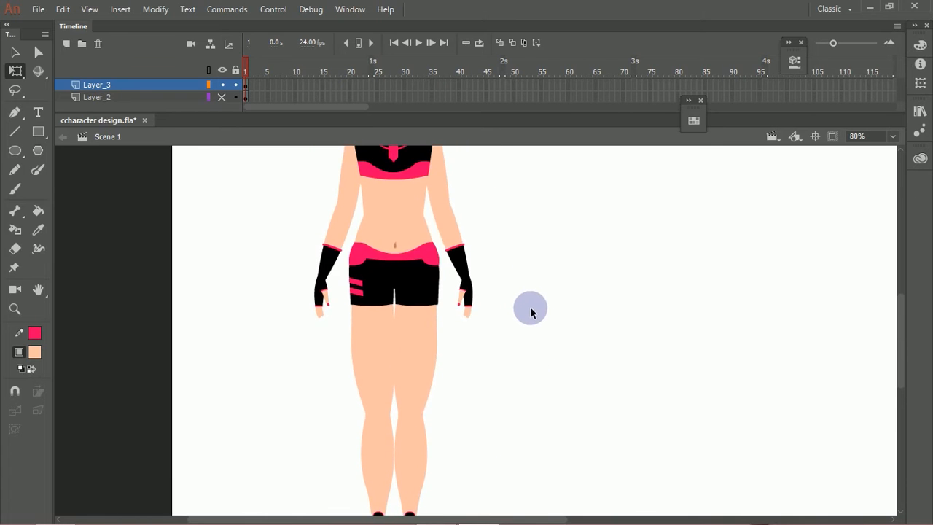
pyautogui.hotkey('ctrl', 's')
# Pull the shorts' waistband piece off the hips to check the thigh tops beneath it, undoing each move.
pyautogui.moveTo(429, 261); pyautogui.dragTo(483, 323)
pyautogui.click(416, 326)
pyautogui.hotkey('ctrl', 'z')
pyautogui.press('v')
pyautogui.click(473, 325)
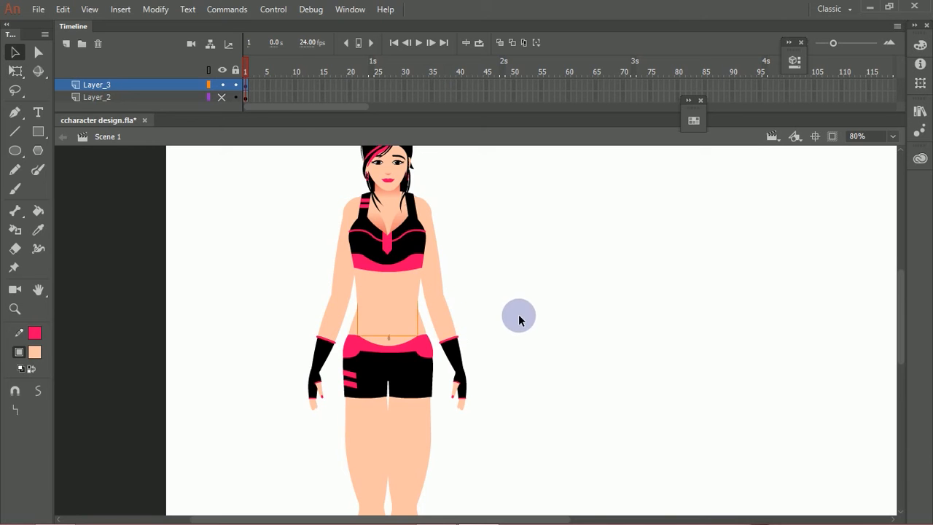
pyautogui.moveTo(411, 363); pyautogui.dragTo(503, 343)
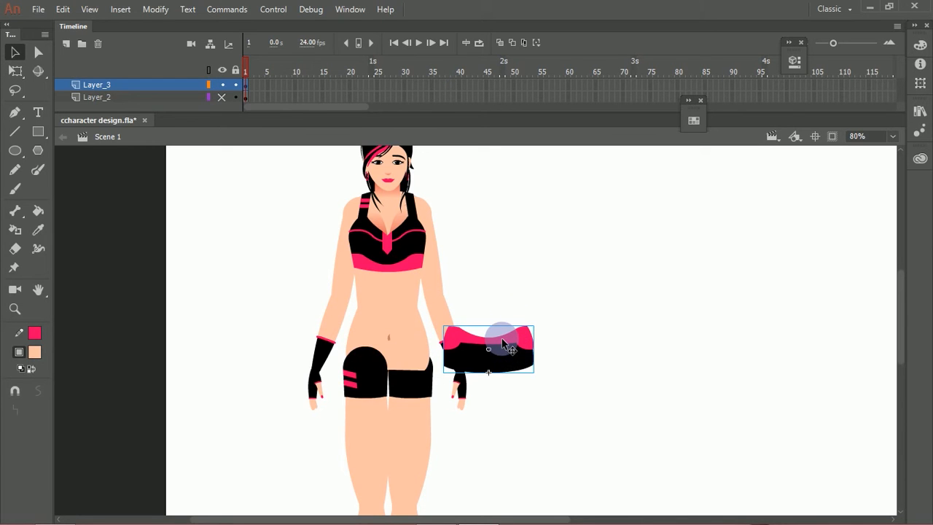
pyautogui.hotkey('ctrl', 'z')
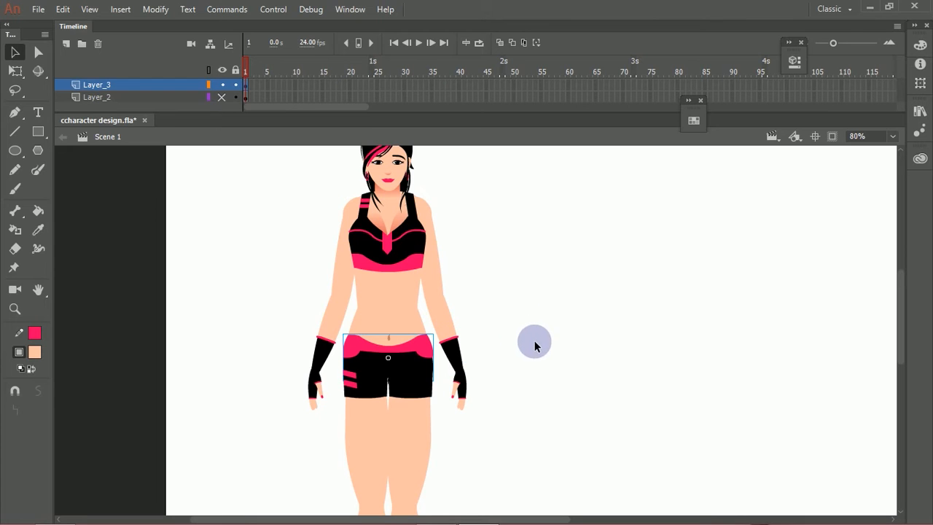
# Pull the lower waist skin with its navel aside, alone and together with the waistband piece, undoing each move.
pyautogui.click(535, 339)
pyautogui.moveTo(405, 332); pyautogui.dragTo(509, 323)
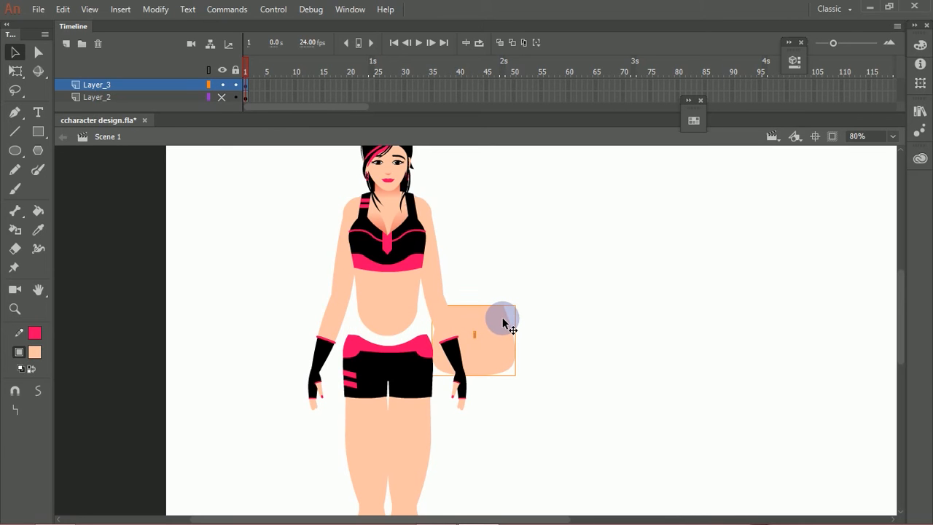
pyautogui.hotkey('ctrl', 'z')
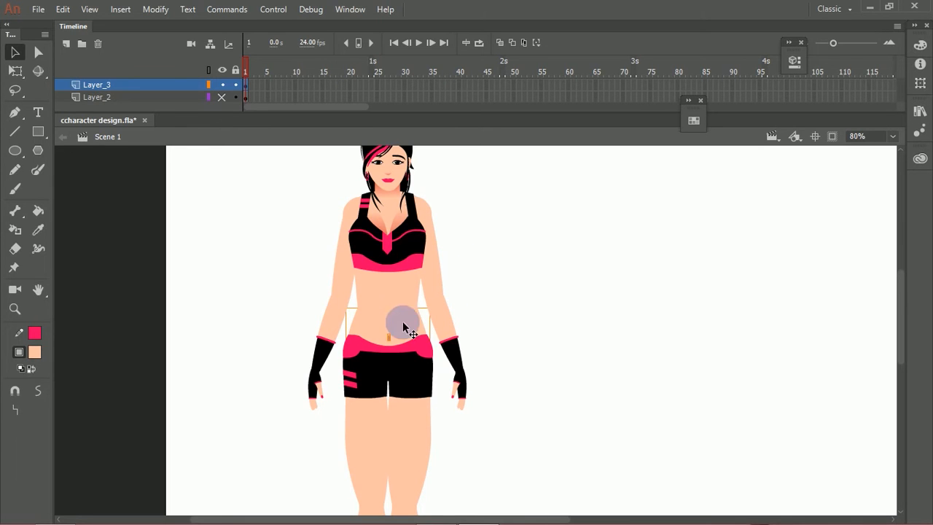
pyautogui.moveTo(417, 327); pyautogui.dragTo(497, 320)
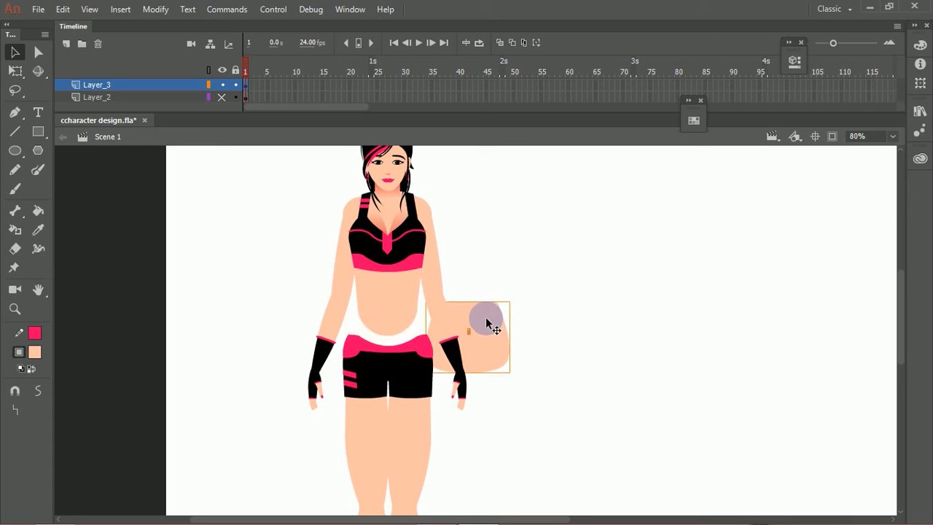
pyautogui.hotkey('ctrl', 'z')
pyautogui.moveTo(411, 349); pyautogui.dragTo(490, 342)
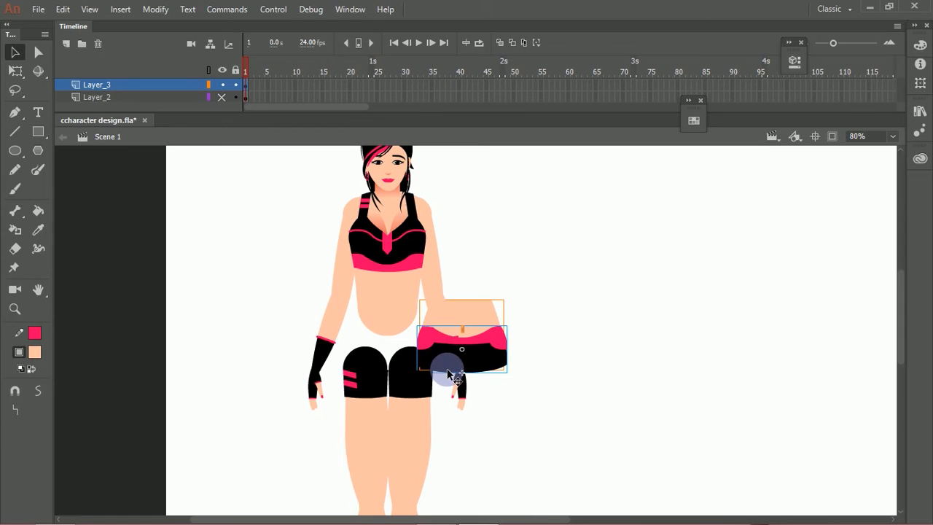
pyautogui.hotkey('ctrl', 'z')
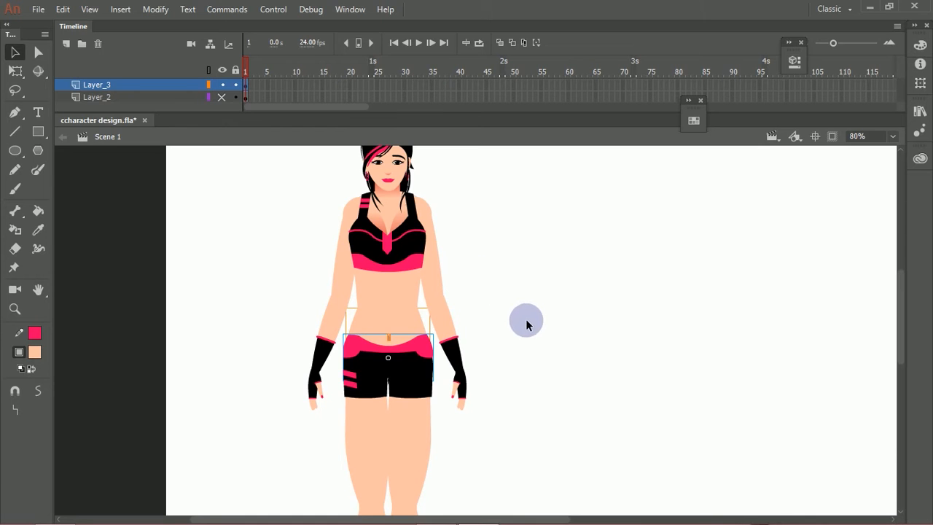
# Convert the lower waist skin and navel into a graphic symbol named waist and send it backward behind the shorts.
pyautogui.click(460, 301)
pyautogui.click(400, 332)
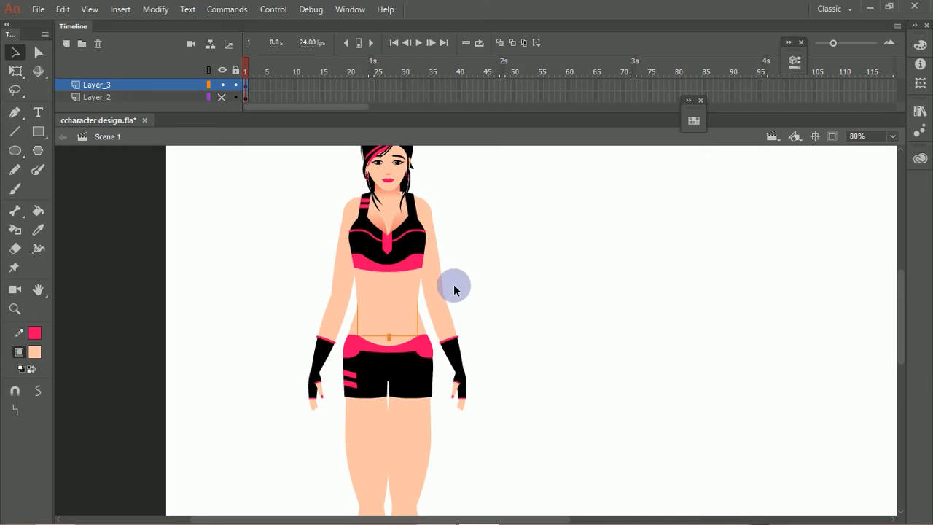
pyautogui.rightClick(411, 334)
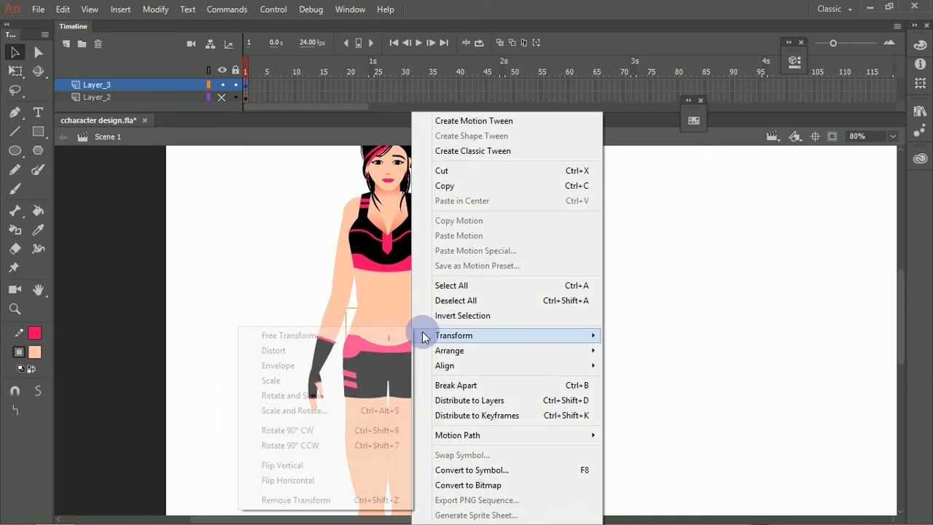
pyautogui.click(468, 320)
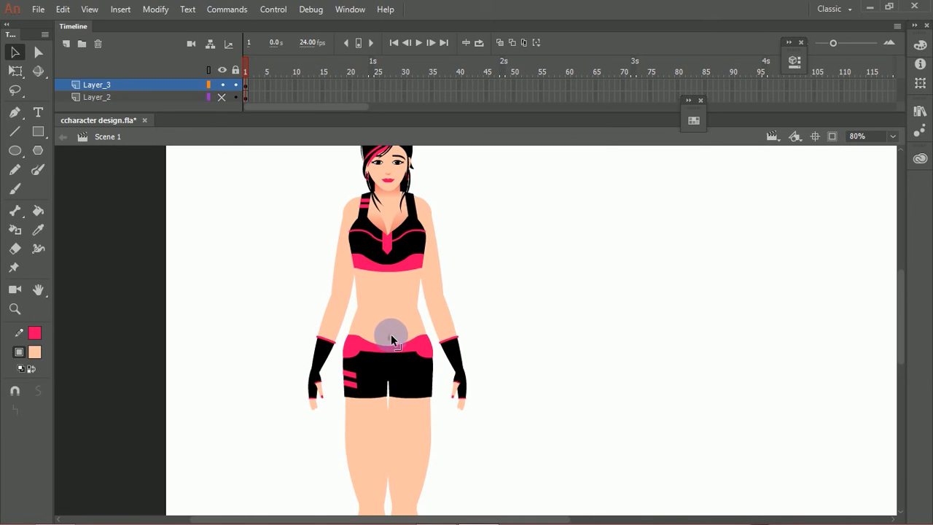
pyautogui.rightClick(419, 332)
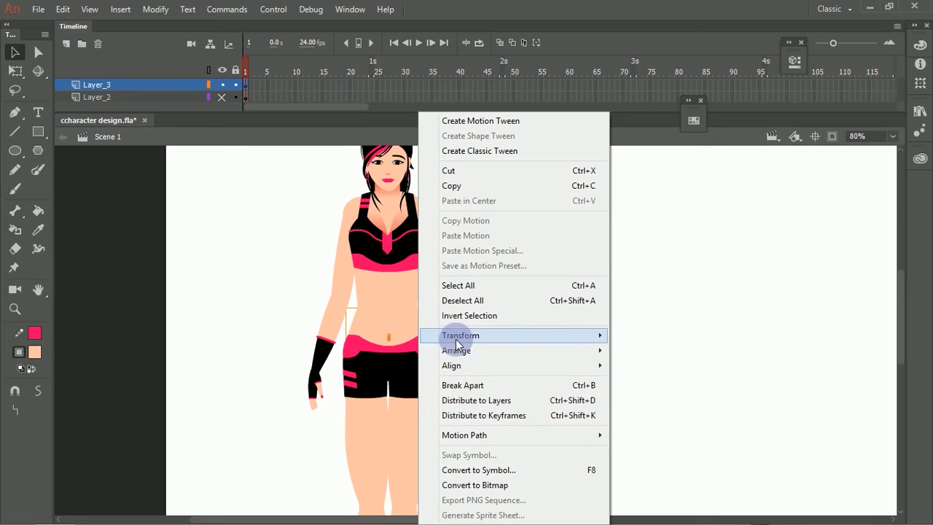
pyautogui.click(476, 469)
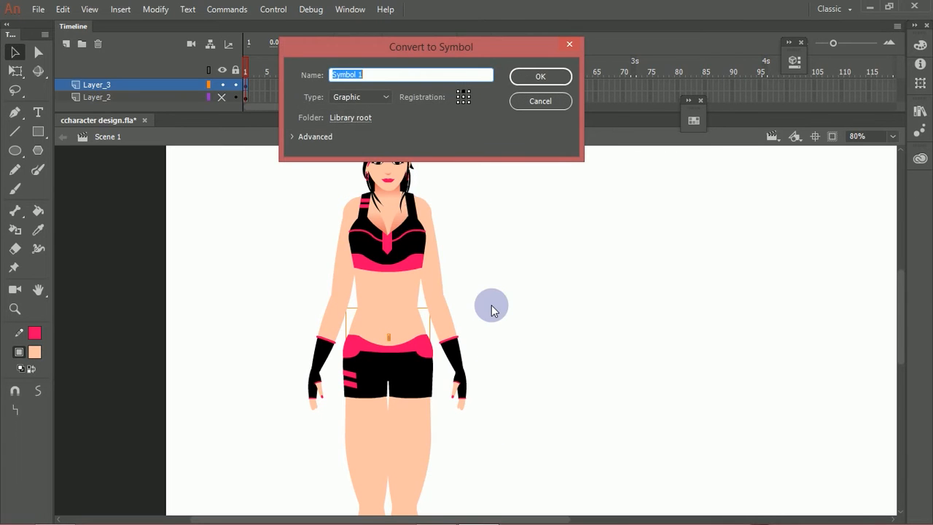
pyautogui.write('waist')
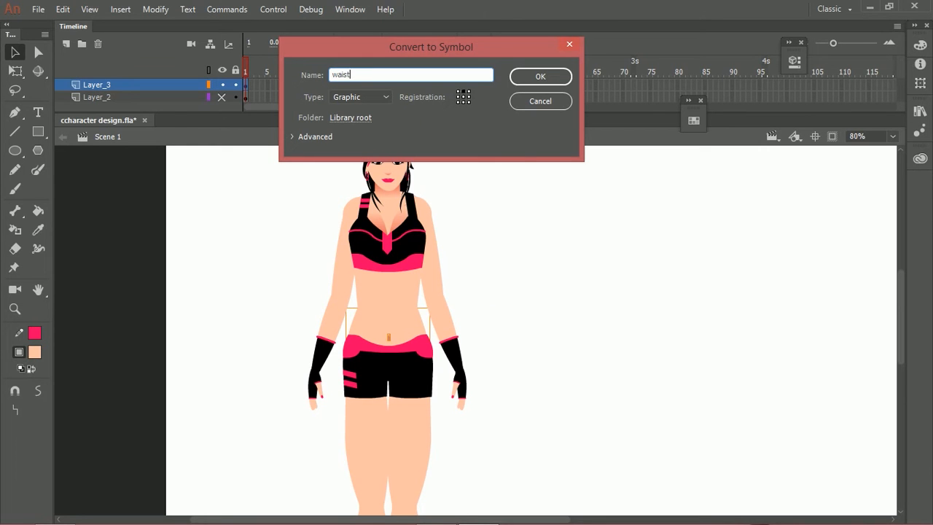
pyautogui.press('Return')
pyautogui.hotkey('ctrl', 'Down')
pyautogui.hotkey('ctrl', 'Down')
pyautogui.hotkey('ctrl', 'Down')
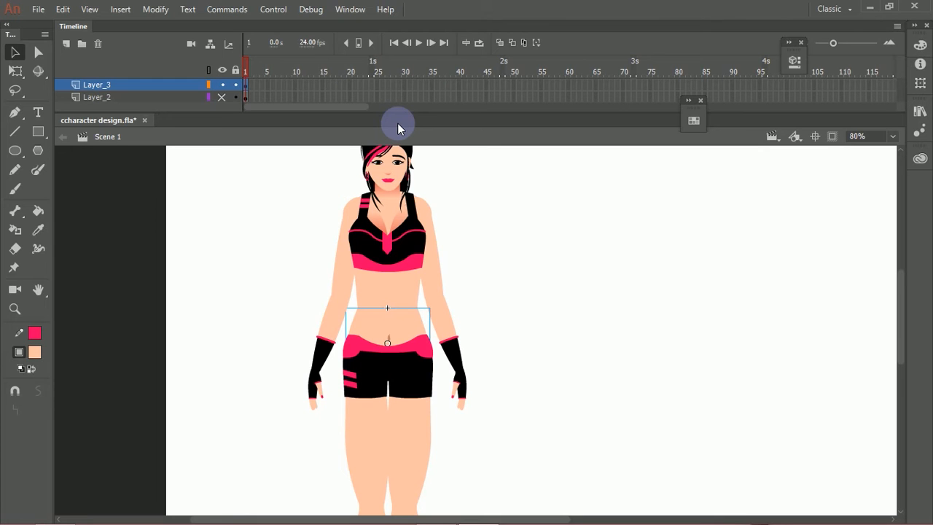
# Pull the torso skin aside to check its overlap with the waist, undo the move and clear the selection.
pyautogui.hotkey('ctrl', 'space')
pyautogui.moveTo(270, 212); pyautogui.dragTo(511, 429)
pyautogui.moveTo(461, 329); pyautogui.dragTo(376, 422)
pyautogui.click(397, 372)
pyautogui.moveTo(396, 370); pyautogui.dragTo(498, 358)
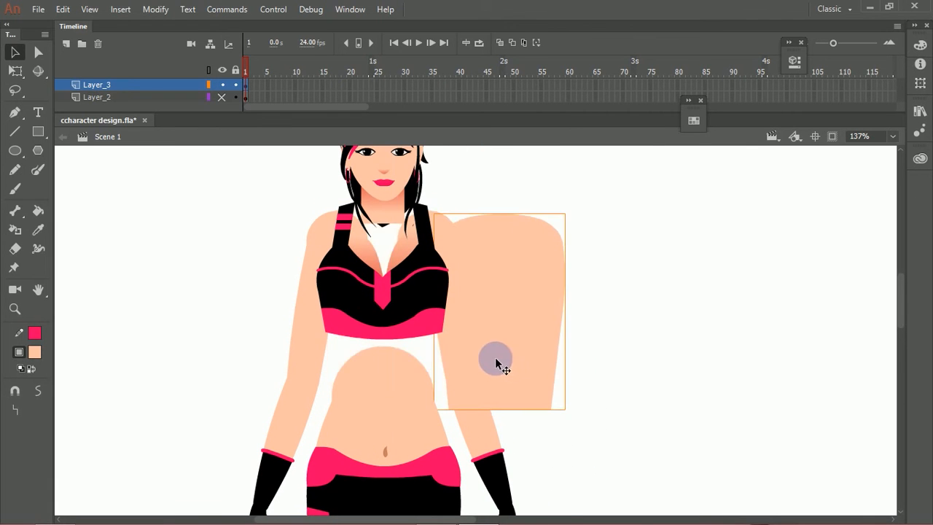
pyautogui.hotkey('ctrl', 'z')
pyautogui.keyDown('shift'); pyautogui.click(422, 298); pyautogui.keyUp('shift')
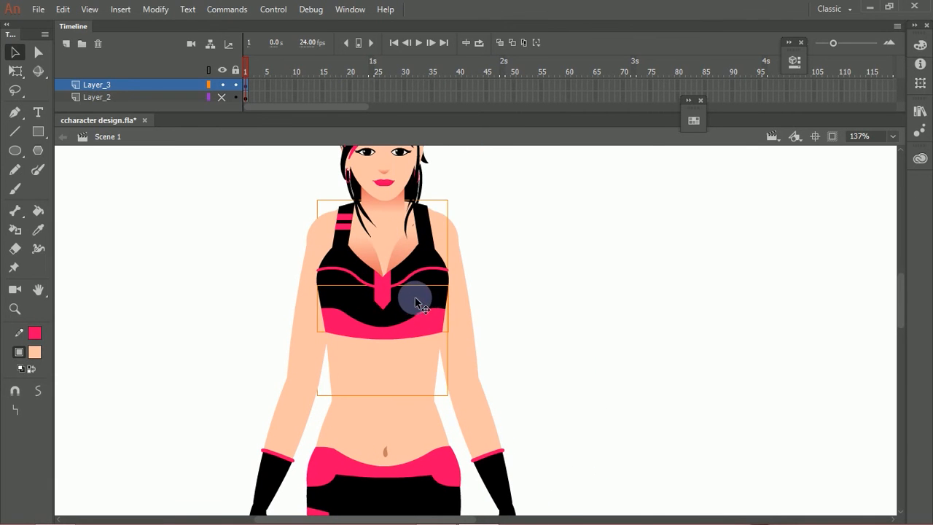
pyautogui.keyDown('shift'); pyautogui.click(419, 325); pyautogui.keyUp('shift')
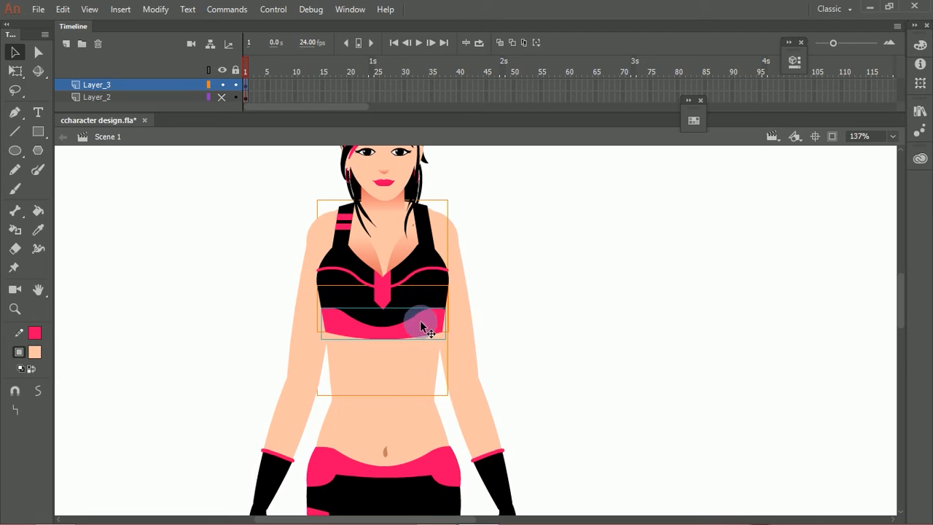
pyautogui.click(516, 269)
# Select the black panels, straps and pink trims that make up the character's top.
pyautogui.click(386, 288)
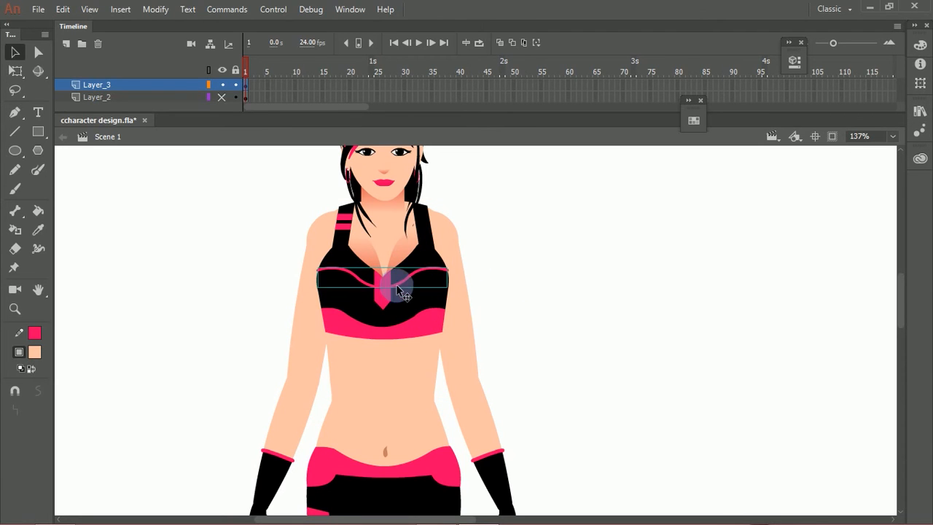
pyautogui.keyDown('shift'); pyautogui.click(416, 276); pyautogui.keyUp('shift')
pyautogui.click(419, 276)
pyautogui.keyDown('shift'); pyautogui.click(384, 302); pyautogui.keyUp('shift')
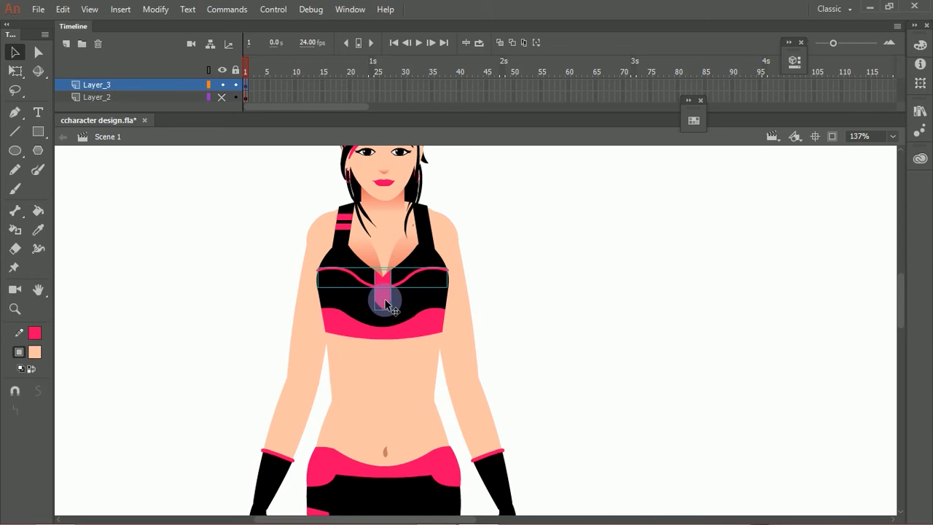
pyautogui.keyDown('shift'); pyautogui.click(421, 325); pyautogui.keyUp('shift')
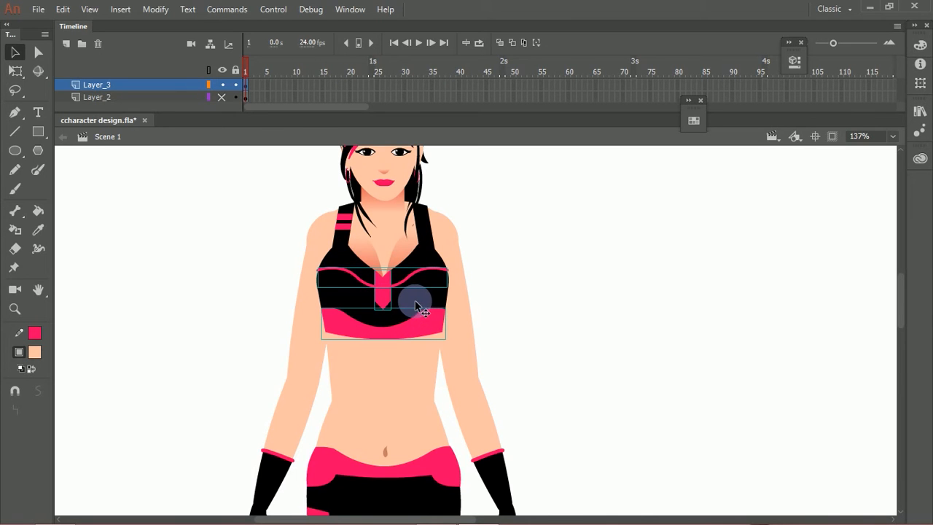
pyautogui.keyDown('shift'); pyautogui.click(423, 259); pyautogui.keyUp('shift')
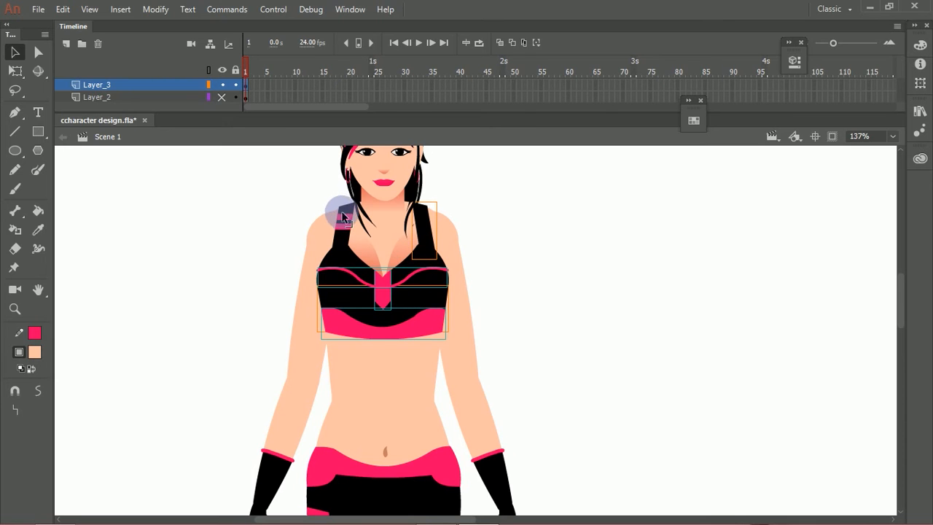
pyautogui.moveTo(297, 193); pyautogui.dragTo(500, 402)
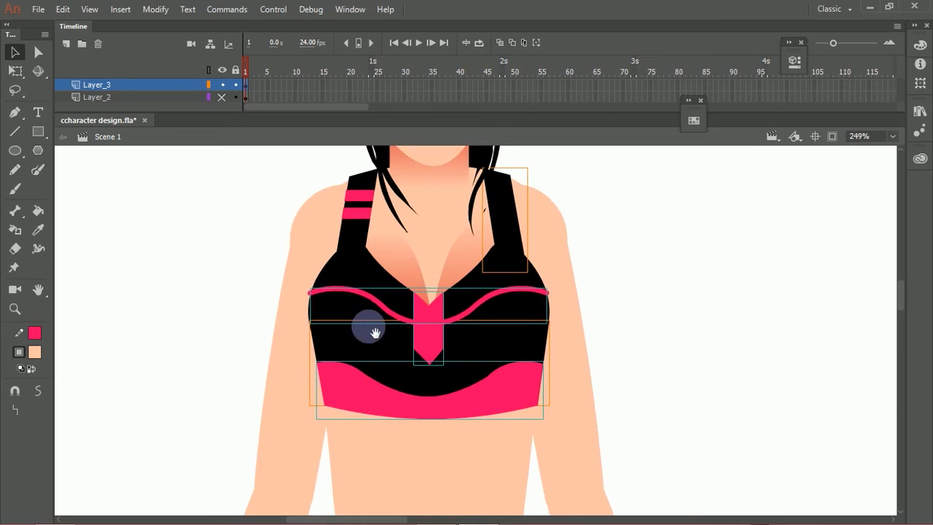
pyautogui.keyDown('shift'); pyautogui.click(332, 312); pyautogui.keyUp('shift')
pyautogui.keyDown('shift'); pyautogui.click(320, 259); pyautogui.keyUp('shift')
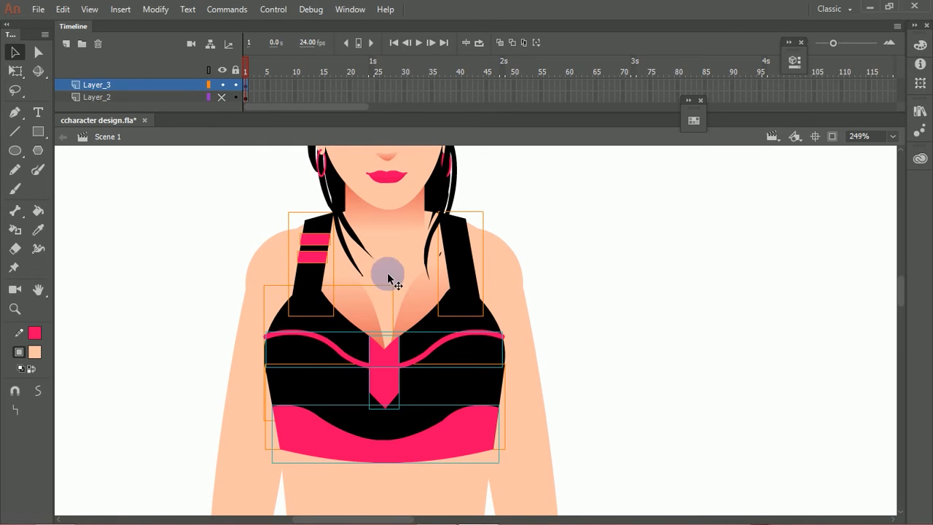
# Complete the top's selection with the right cup panel while excluding the chest shading, undoing the test moves.
pyautogui.keyDown('shift'); pyautogui.click(420, 314); pyautogui.keyUp('shift')
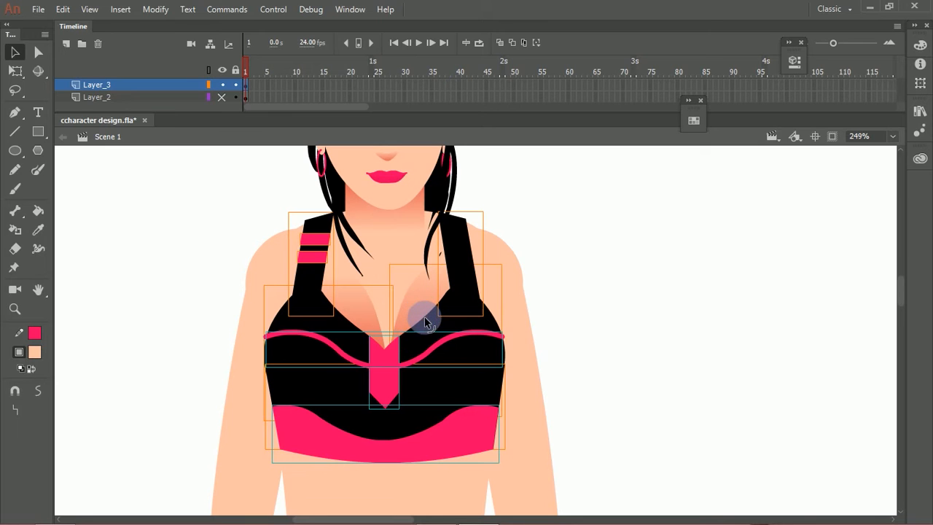
pyautogui.keyDown('shift'); pyautogui.click(416, 304); pyautogui.keyUp('shift')
pyautogui.keyDown('shift'); pyautogui.click(364, 309); pyautogui.keyUp('shift')
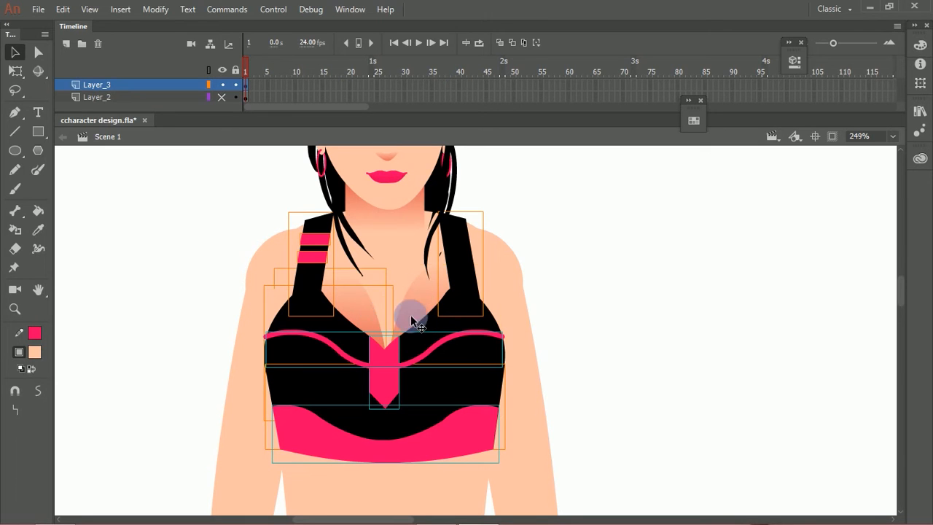
pyautogui.keyDown('shift'); pyautogui.click(368, 310); pyautogui.keyUp('shift')
pyautogui.moveTo(356, 341); pyautogui.dragTo(526, 333)
pyautogui.hotkey('ctrl', 'z')
pyautogui.keyDown('shift'); pyautogui.click(433, 318); pyautogui.keyUp('shift')
pyautogui.hotkey('ctrl', 'z')
pyautogui.moveTo(447, 323); pyautogui.dragTo(531, 327)
pyautogui.hotkey('ctrl', 'z')
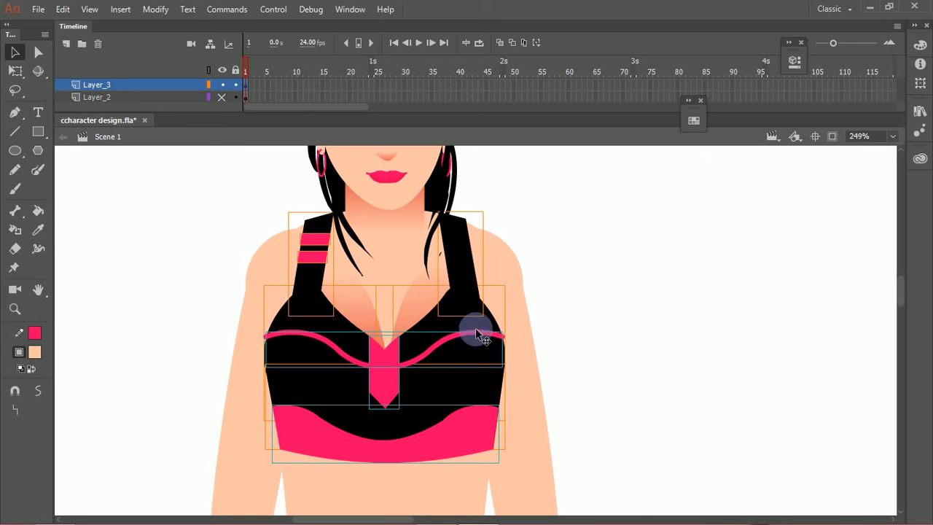
# Convert the selected pieces of the top into a graphic symbol named outfit_top.
pyautogui.rightClick(445, 337)
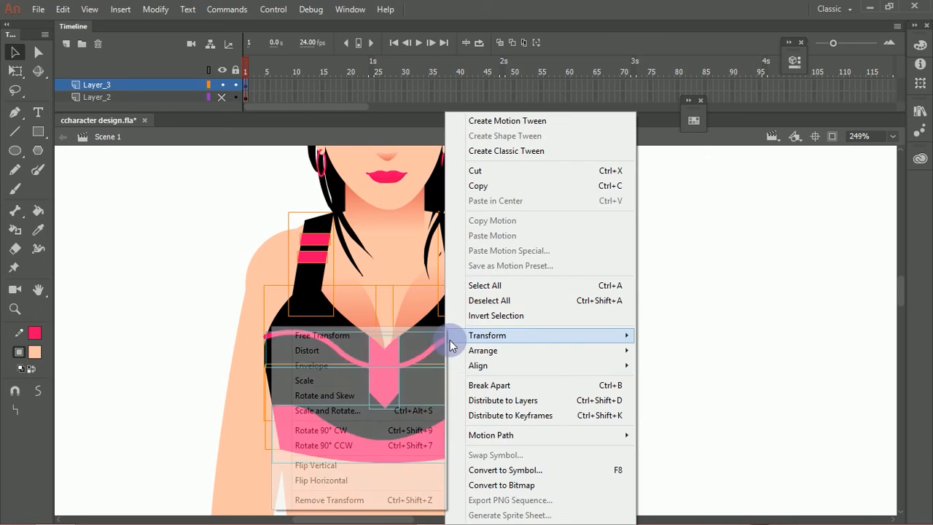
pyautogui.click(515, 472)
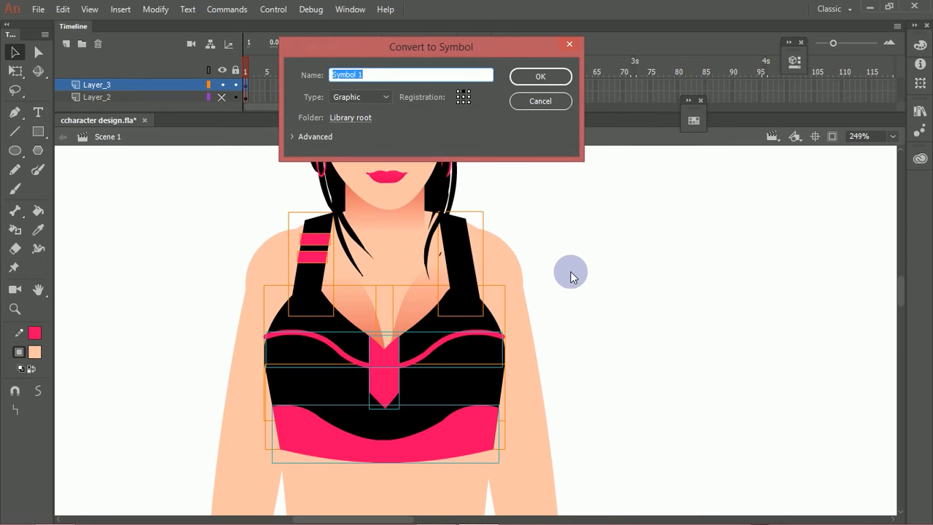
pyautogui.write('outfit_top')
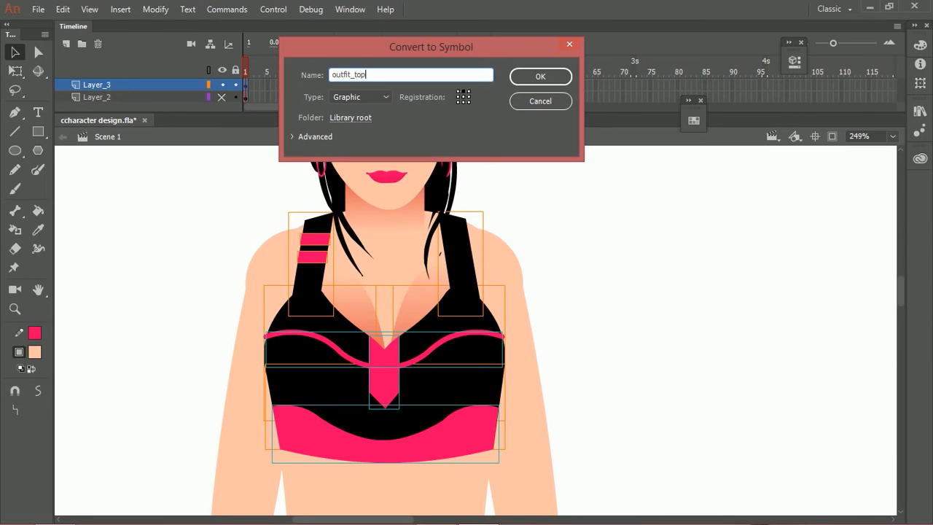
pyautogui.press('Return')
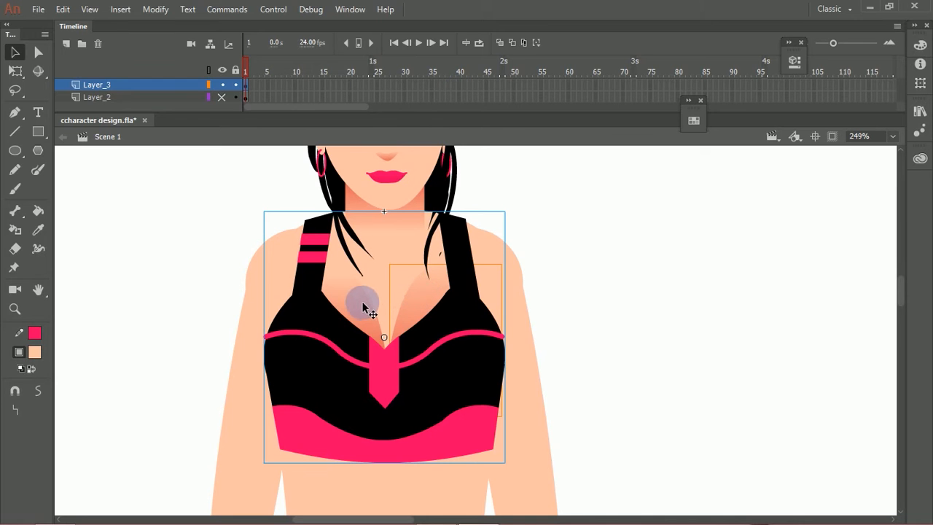
# Undo the conversion of the top into a symbol, back to its separate selected pieces.
pyautogui.moveTo(393, 314); pyautogui.dragTo(417, 201)
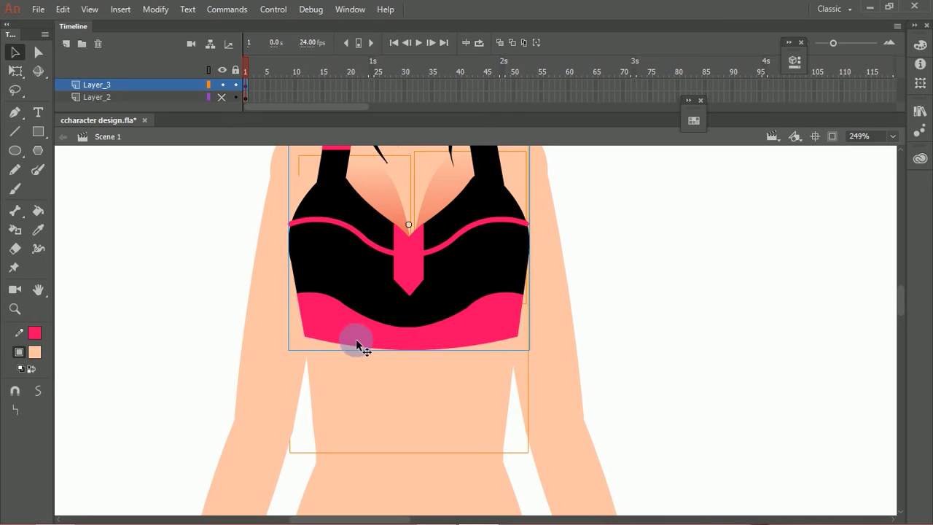
pyautogui.hotkey('ctrl', '-')
pyautogui.scroll(3, 368, 294)
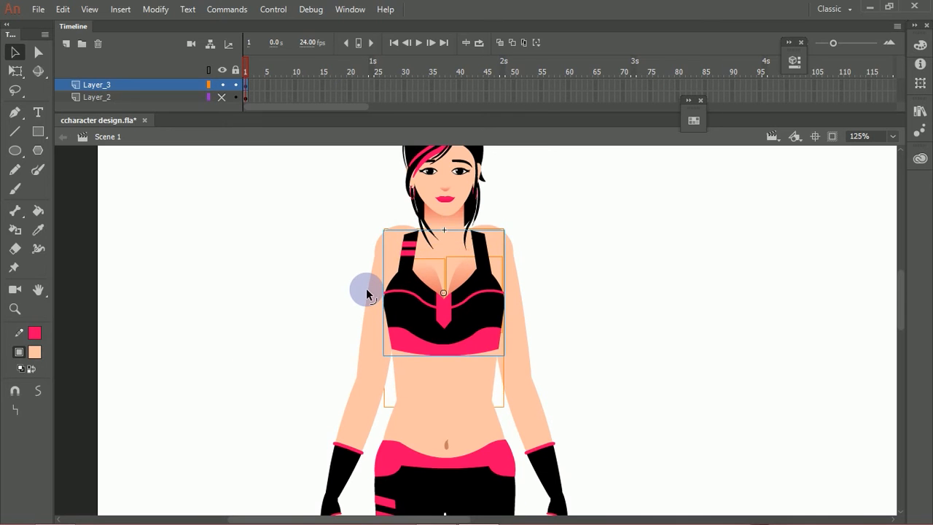
pyautogui.hotkey('ctrl', 'z')
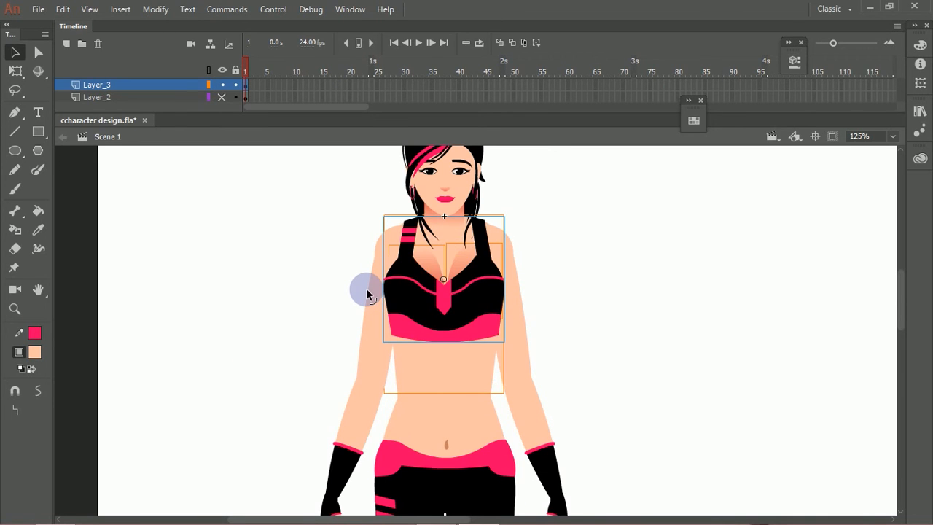
pyautogui.rightClick(479, 283)
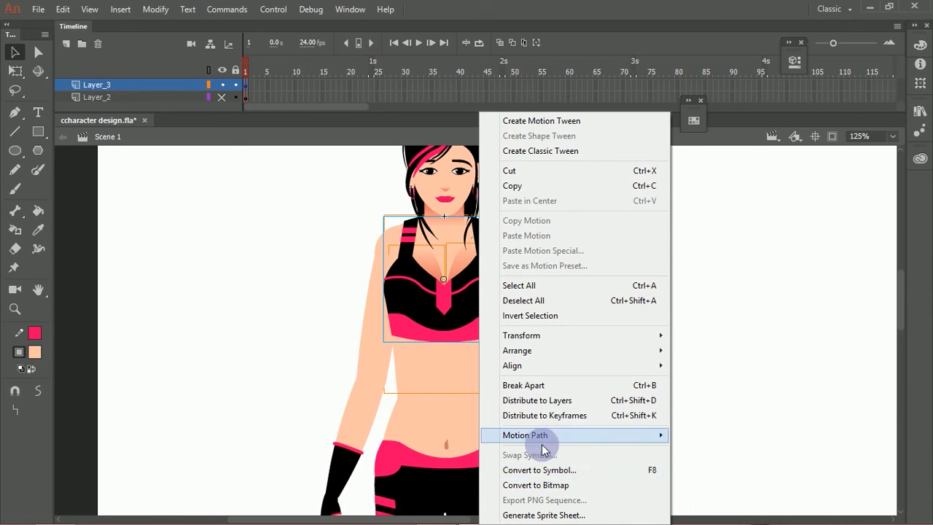
pyautogui.click(624, 5)
pyautogui.hotkey('ctrl', 'z')
pyautogui.hotkey('ctrl', 'z')
pyautogui.hotkey('ctrl', 'z')
pyautogui.hotkey('ctrl', 'z')
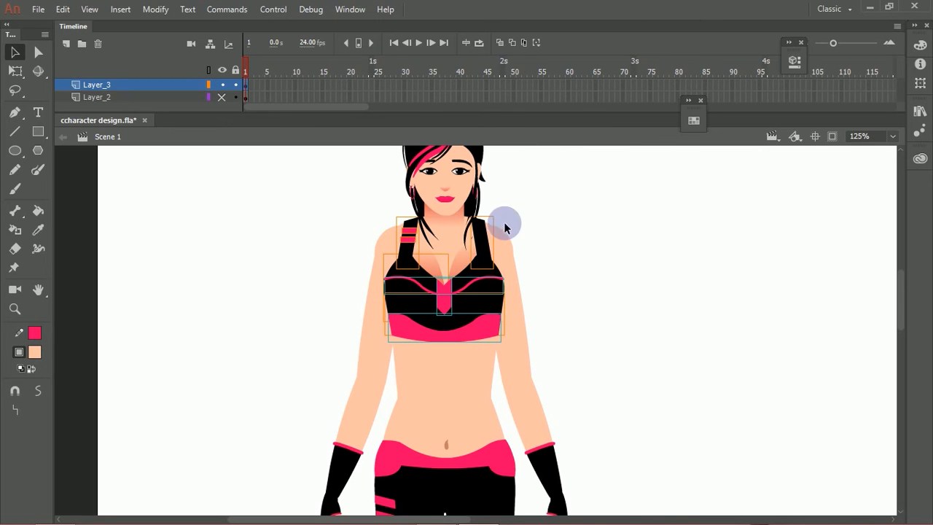
# Add both chest shadings and the torso skin to the selection of top pieces, then test-move the group and undo the move.
pyautogui.keyDown('shift'); pyautogui.click(455, 261); pyautogui.keyUp('shift')
pyautogui.keyDown('shift'); pyautogui.click(431, 263); pyautogui.keyUp('shift')
pyautogui.keyDown('shift'); pyautogui.click(429, 370); pyautogui.keyUp('shift')
pyautogui.moveTo(437, 358); pyautogui.dragTo(598, 360)
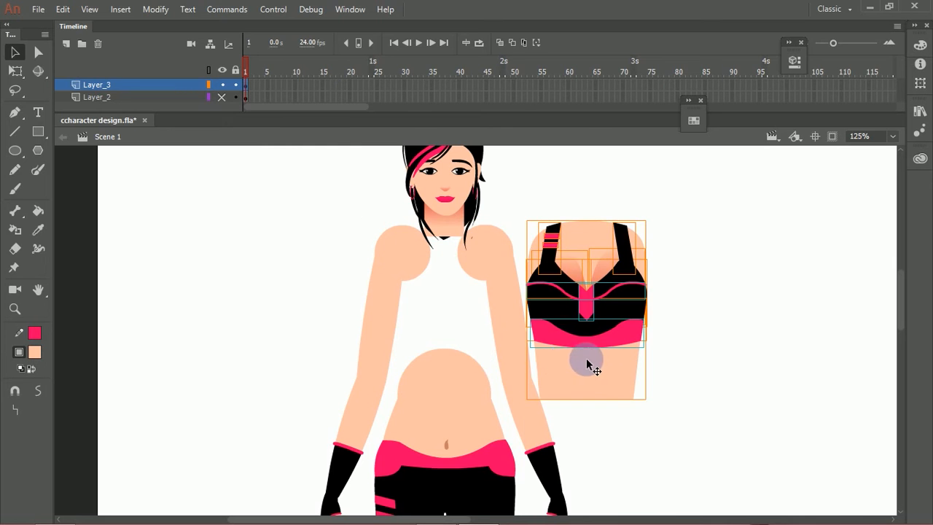
pyautogui.hotkey('ctrl', 'z')
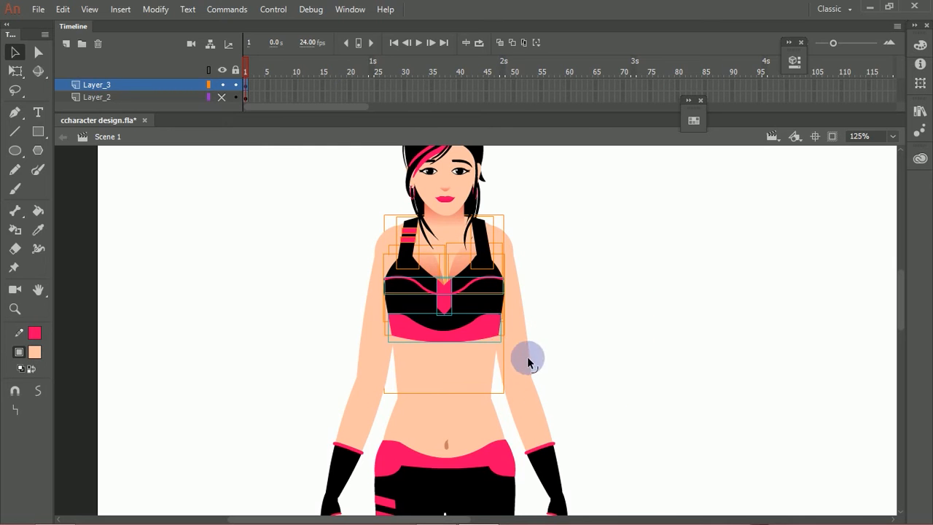
# Convert the selected torso and top pieces into a graphic symbol named up and send it backward behind the hair strands.
pyautogui.rightClick(466, 357)
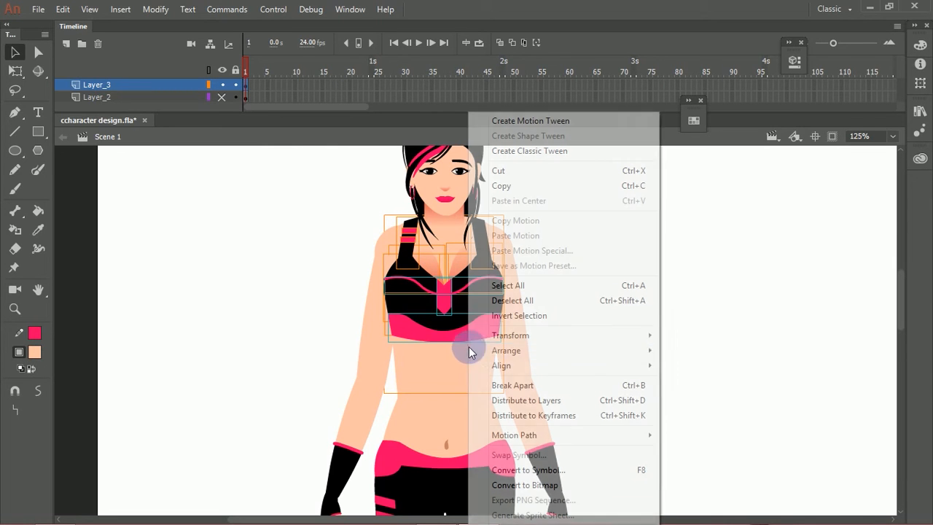
pyautogui.click(527, 470)
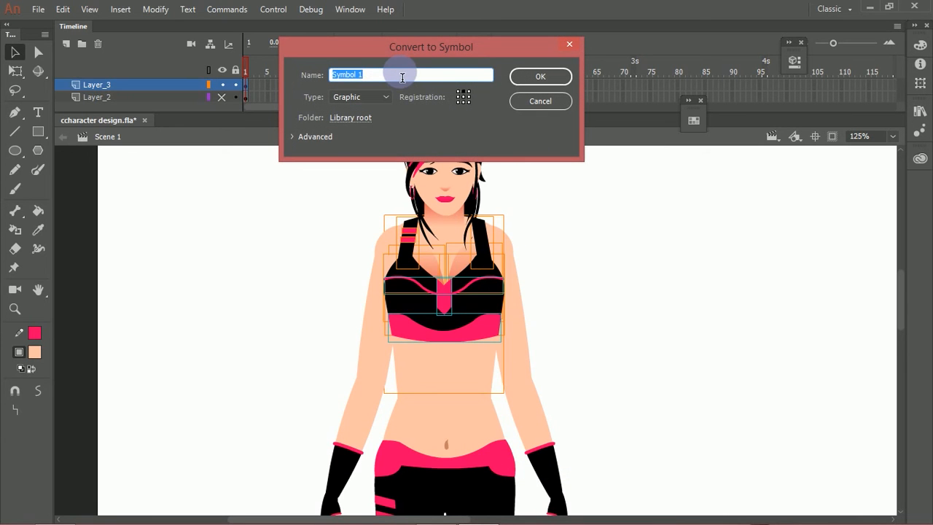
pyautogui.write('up')
pyautogui.press('Return')
pyautogui.hotkey('ctrl', 'Down')
pyautogui.hotkey('ctrl', 'Down')
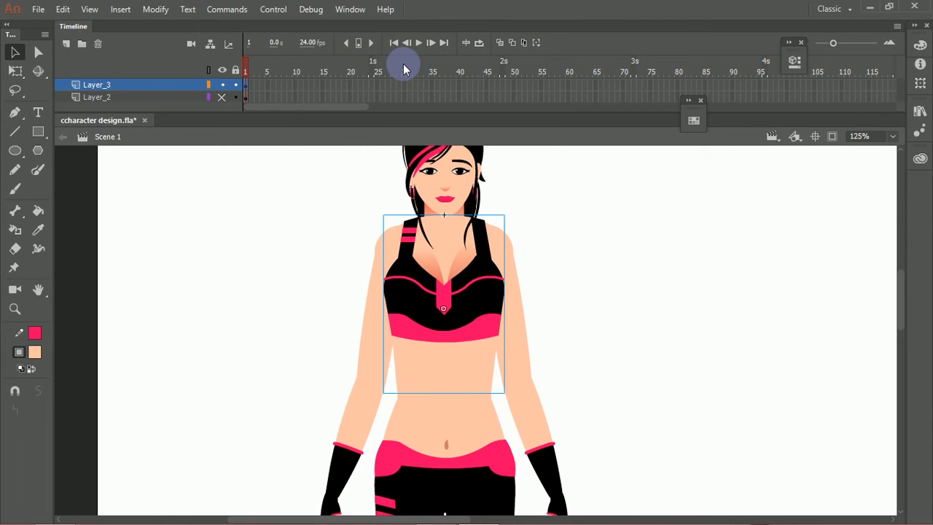
pyautogui.hotkey('ctrl', 'Down')
# Pull the torso symbol, waist, hips and thigh joint circle aside to check how the body parts overlap.
pyautogui.moveTo(498, 287); pyautogui.dragTo(757, 288)
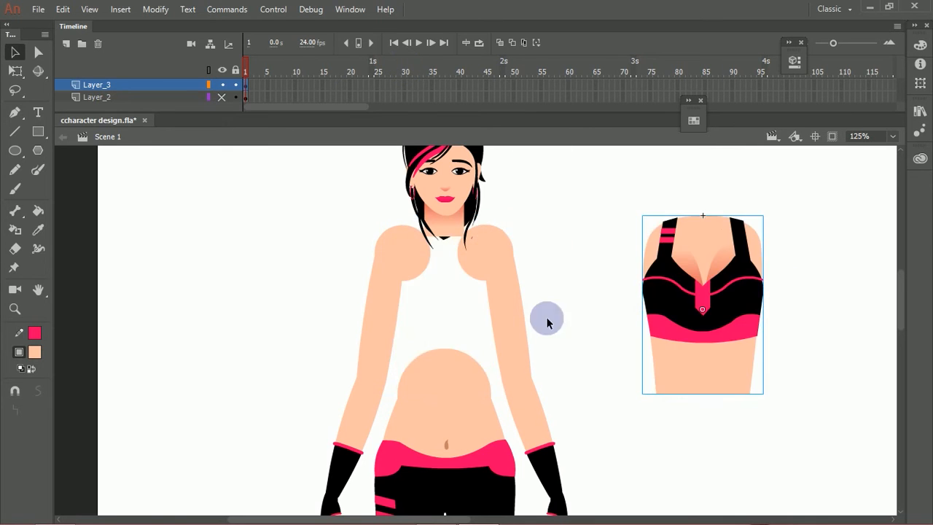
pyautogui.moveTo(490, 369); pyautogui.dragTo(609, 369)
pyautogui.moveTo(456, 420); pyautogui.dragTo(644, 410)
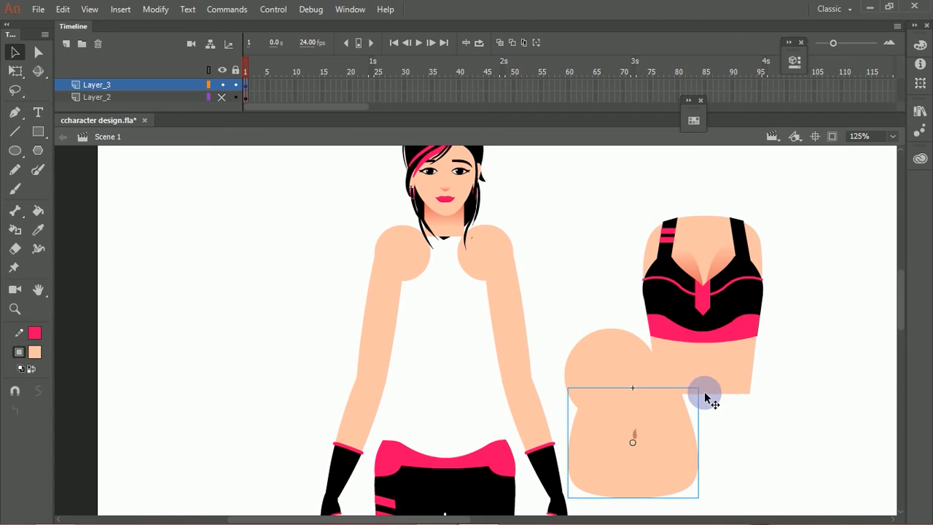
pyautogui.moveTo(475, 462); pyautogui.dragTo(710, 401)
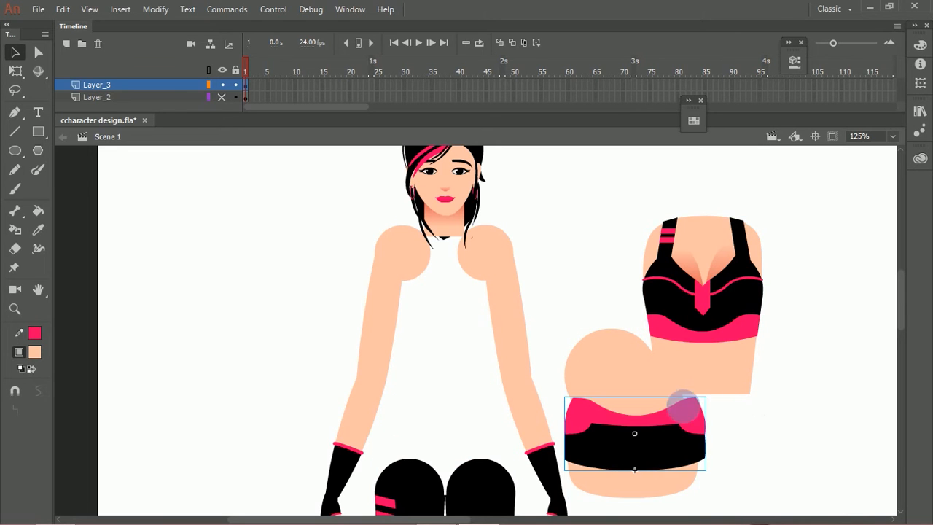
pyautogui.moveTo(777, 425); pyautogui.dragTo(740, 304)
pyautogui.moveTo(446, 363); pyautogui.dragTo(672, 360)
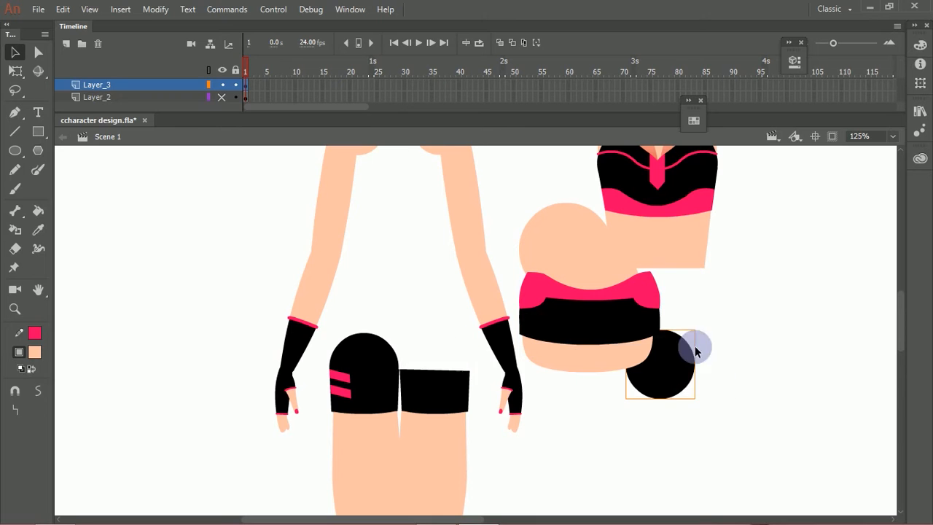
pyautogui.moveTo(445, 386); pyautogui.dragTo(628, 390)
# Undo all the test moves of the body parts and clear the selection.
pyautogui.hotkey('ctrl', 'z')
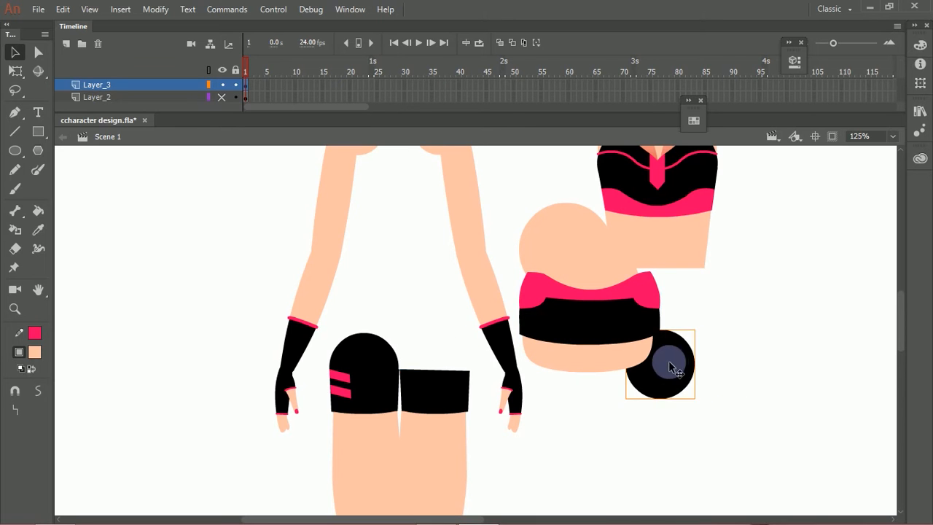
pyautogui.hotkey('ctrl', 'z')
pyautogui.hotkey('ctrl', 'z')
pyautogui.hotkey('ctrl', 'z')
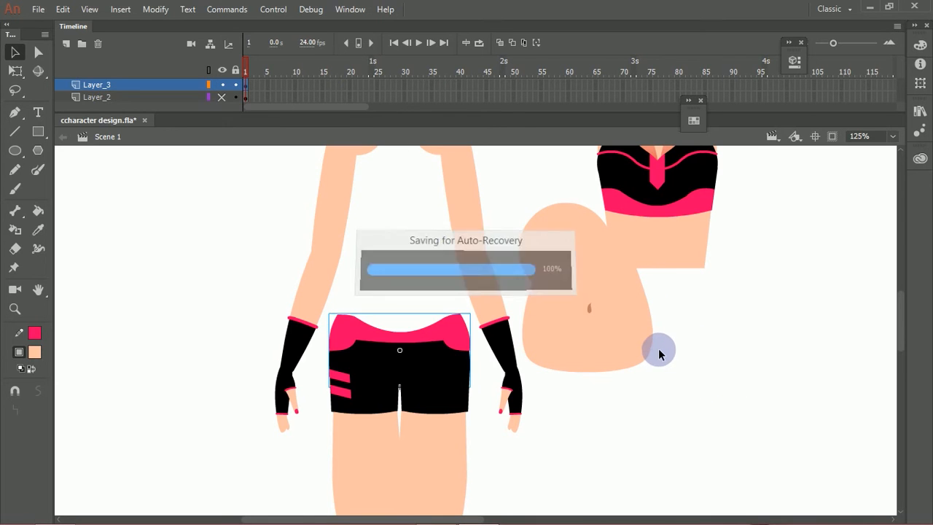
pyautogui.hotkey('ctrl', 'z')
pyautogui.hotkey('ctrl', 'z')
pyautogui.hotkey('ctrl', 'z')
pyautogui.hotkey('ctrl', 'z')
pyautogui.hotkey('ctrl', 'z')
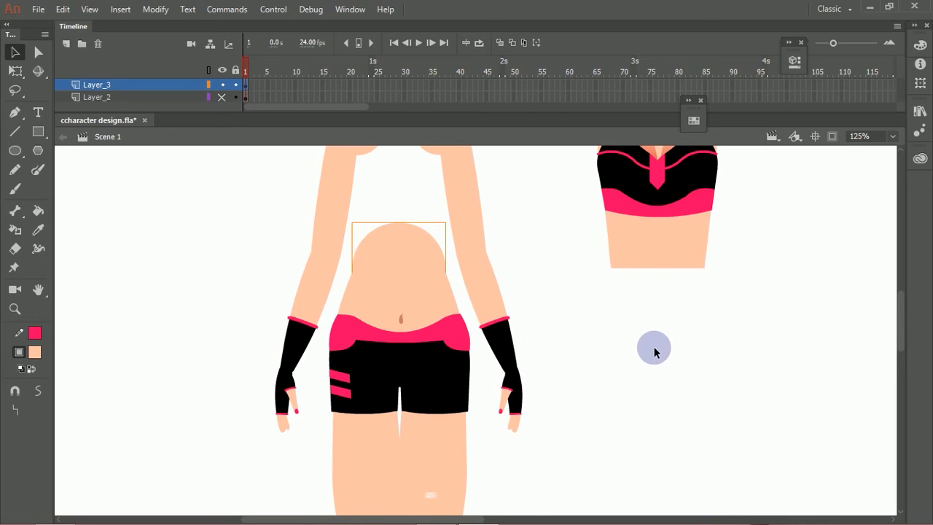
pyautogui.moveTo(589, 250); pyautogui.dragTo(605, 347)
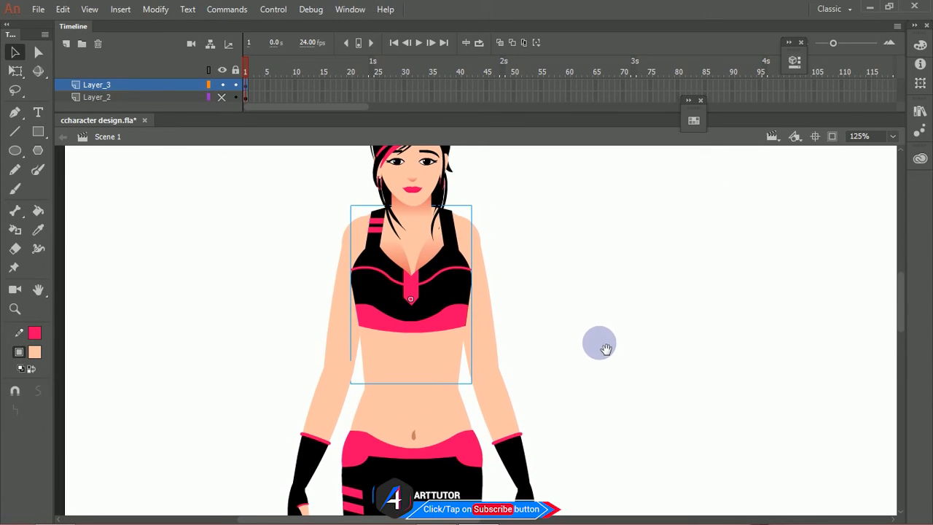
pyautogui.moveTo(606, 291); pyautogui.dragTo(608, 334)
pyautogui.click(608, 328)
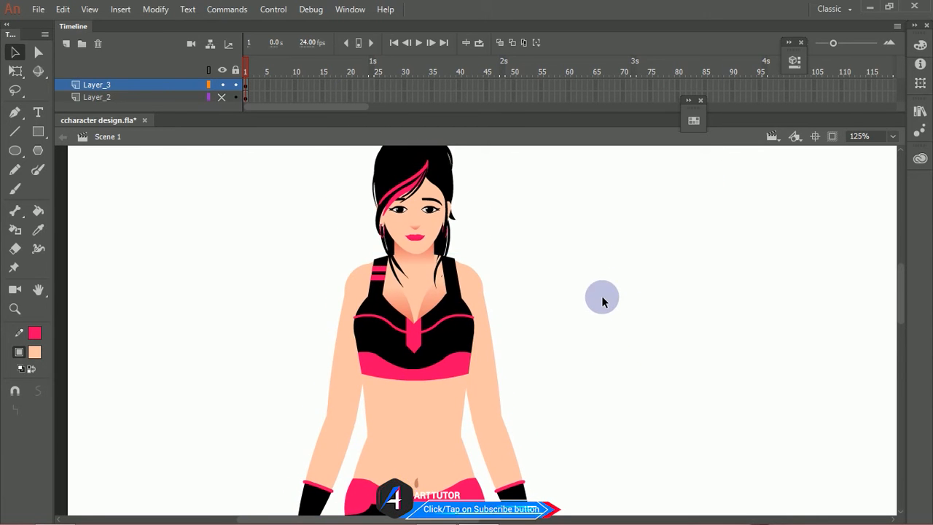
# Select the gradient neck shape and convert it into a graphic symbol named neck.
pyautogui.click(429, 260)
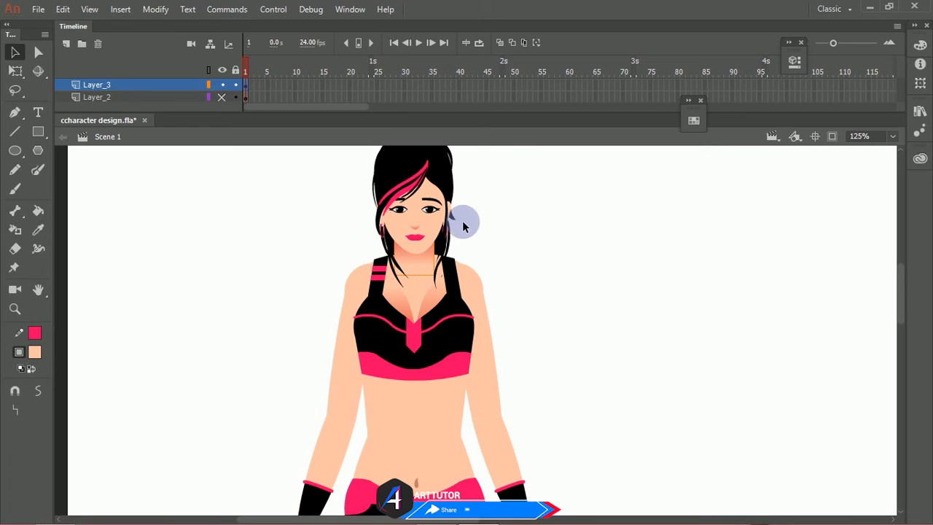
pyautogui.moveTo(327, 201); pyautogui.dragTo(547, 378)
pyautogui.scroll(3, 435, 312)
pyautogui.rightClick(423, 306)
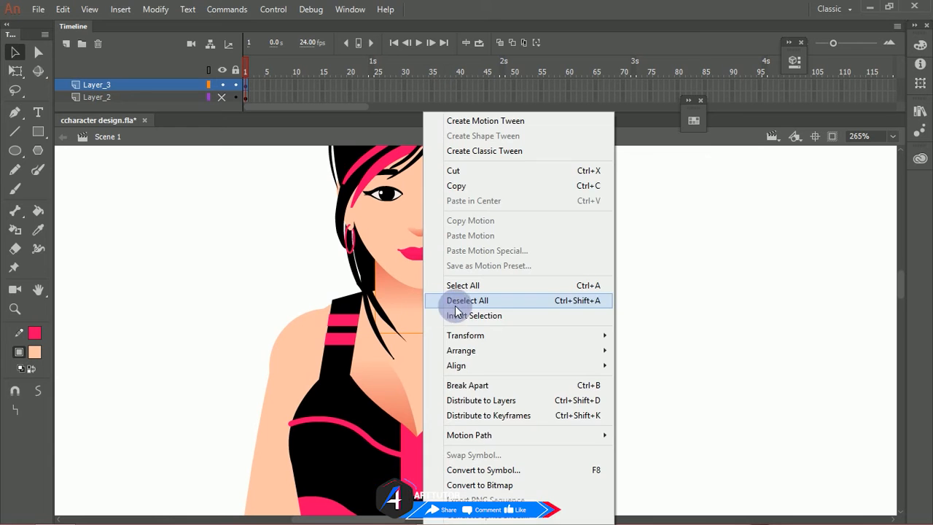
pyautogui.click(478, 470)
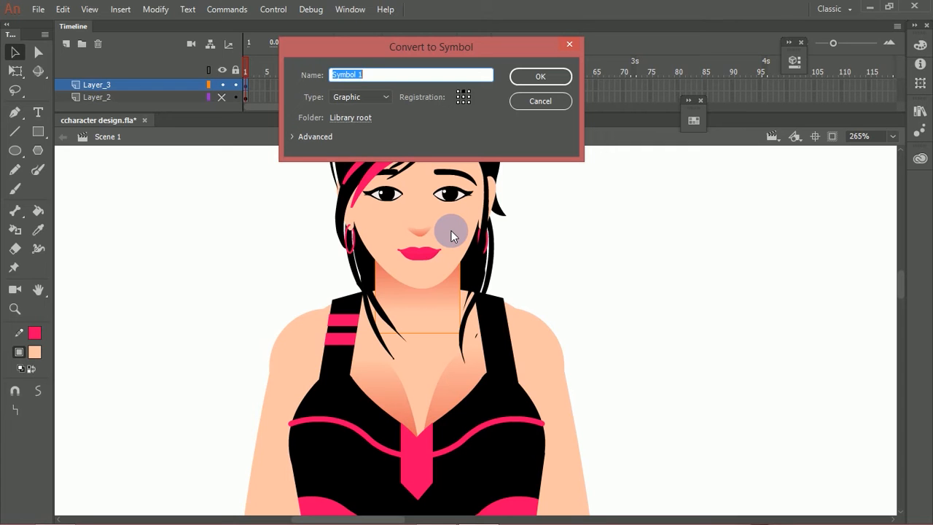
pyautogui.write('neck')
pyautogui.press('Return')
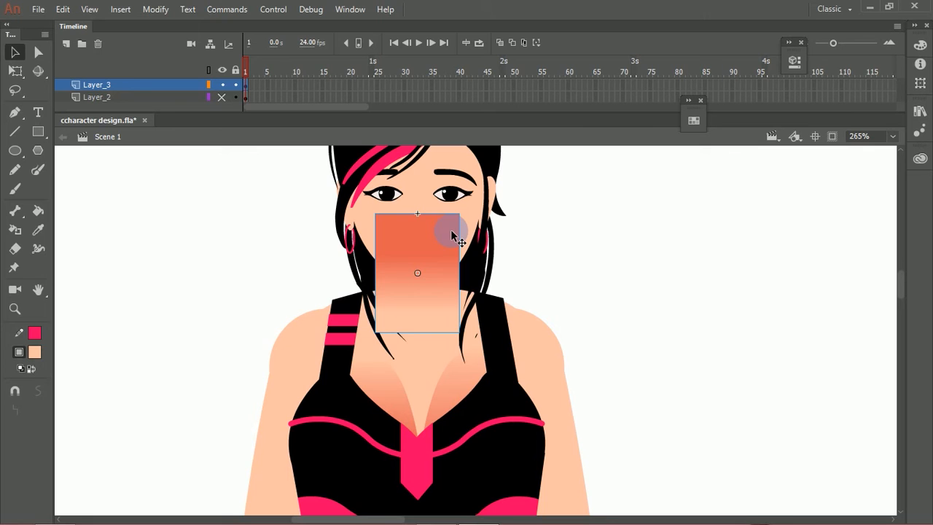
# Move the neck symbol's pivot down to its base and stack the neck behind the face but in front of the torso.
pyautogui.press('q')
pyautogui.moveTo(417, 273); pyautogui.dragTo(419, 321)
pyautogui.press('v')
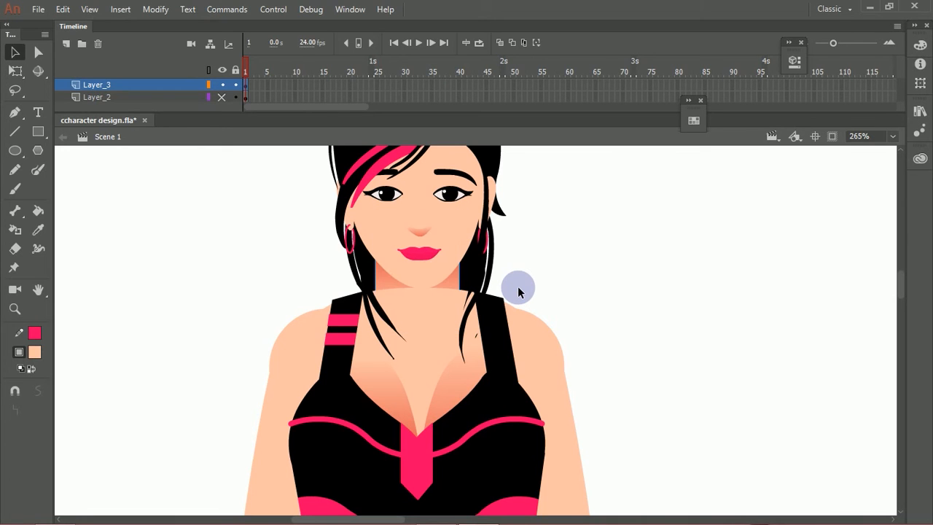
pyautogui.hotkey('ctrl', 'Up')
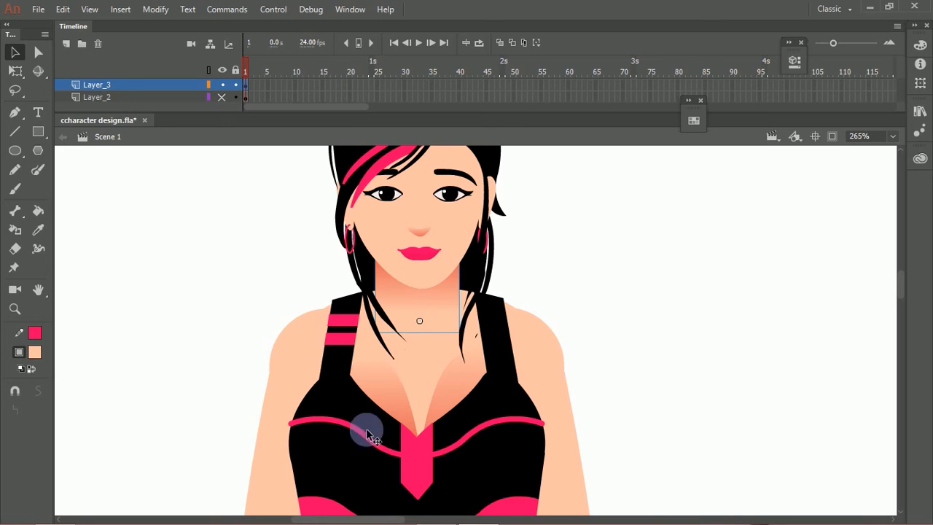
# Move the torso symbol's pivot to the centre of its lower edge, test its rotation and clear the selection.
pyautogui.click(391, 366)
pyautogui.hotkey('ctrl', '-')
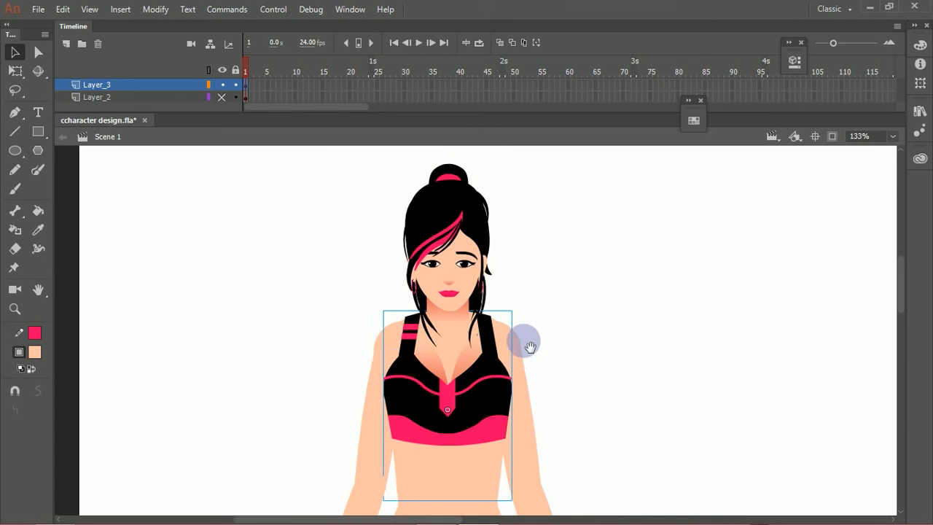
pyautogui.scroll(-3, 510, 292)
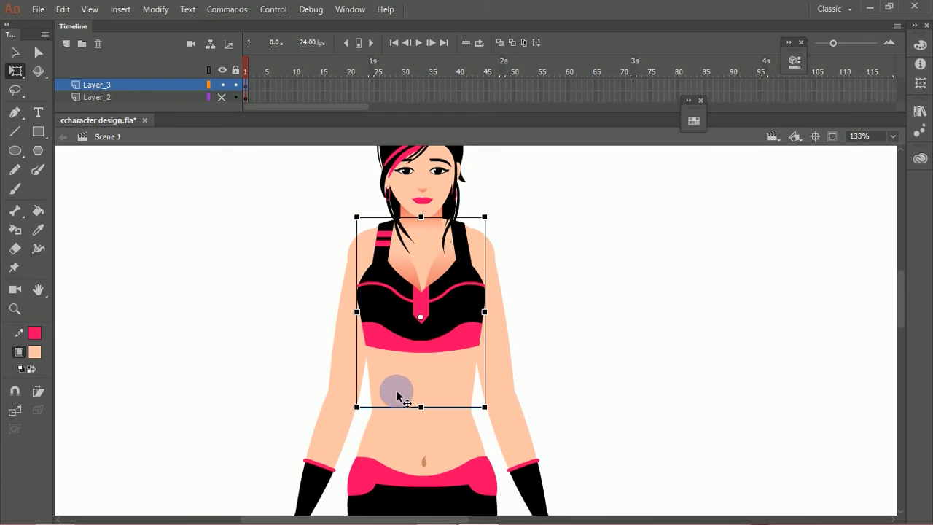
pyautogui.moveTo(421, 318); pyautogui.dragTo(420, 405)
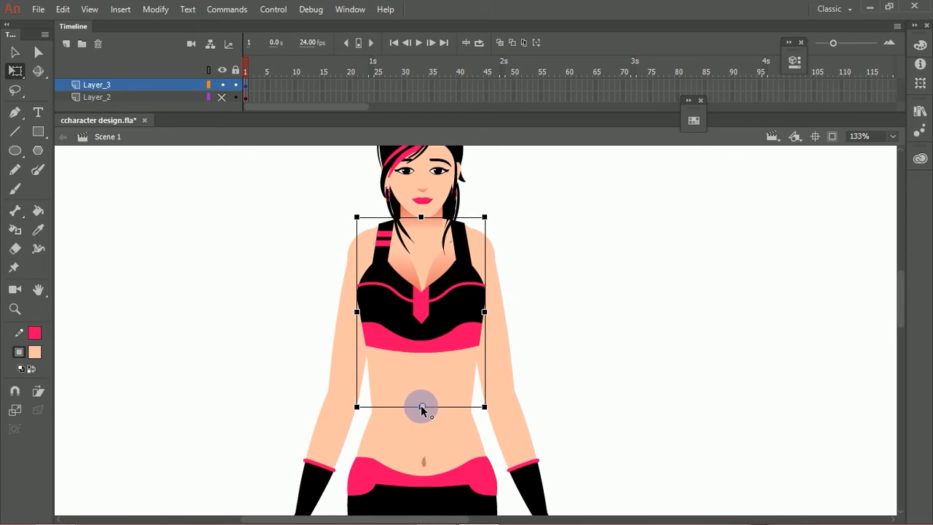
pyautogui.moveTo(496, 215); pyautogui.dragTo(475, 261)
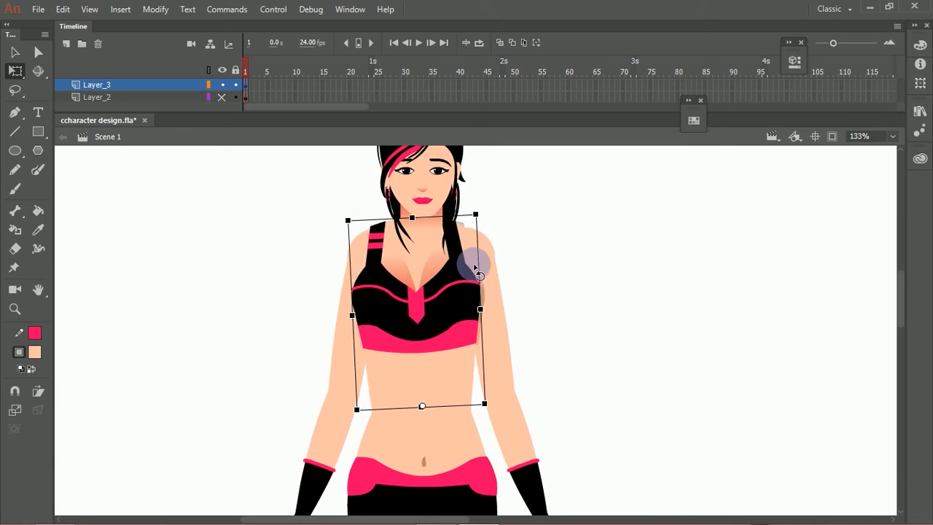
pyautogui.click(546, 262)
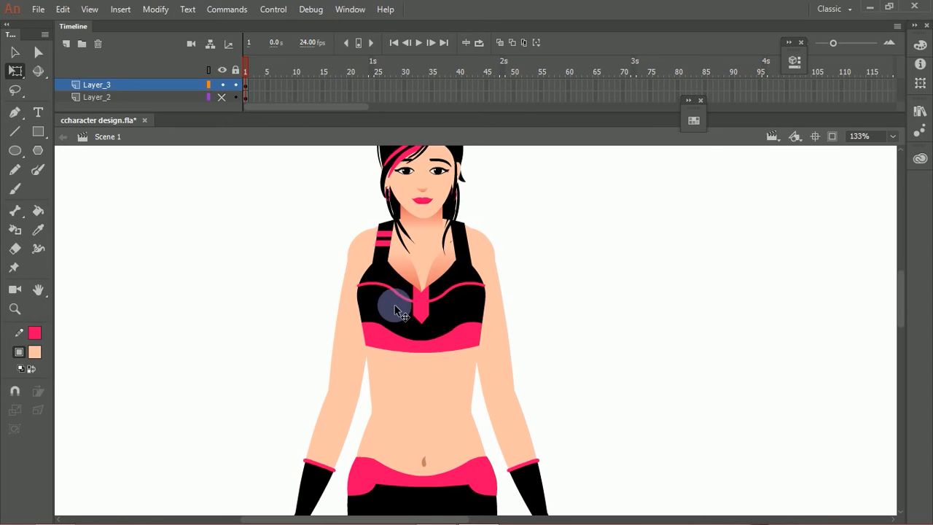
# Try to rotate the upper arm beside the pink-striped strap without its shoulder circle, and undo the rotation.
pyautogui.click(350, 337)
pyautogui.moveTo(387, 392); pyautogui.dragTo(278, 192)
pyautogui.hotkey('ctrl', 'z')
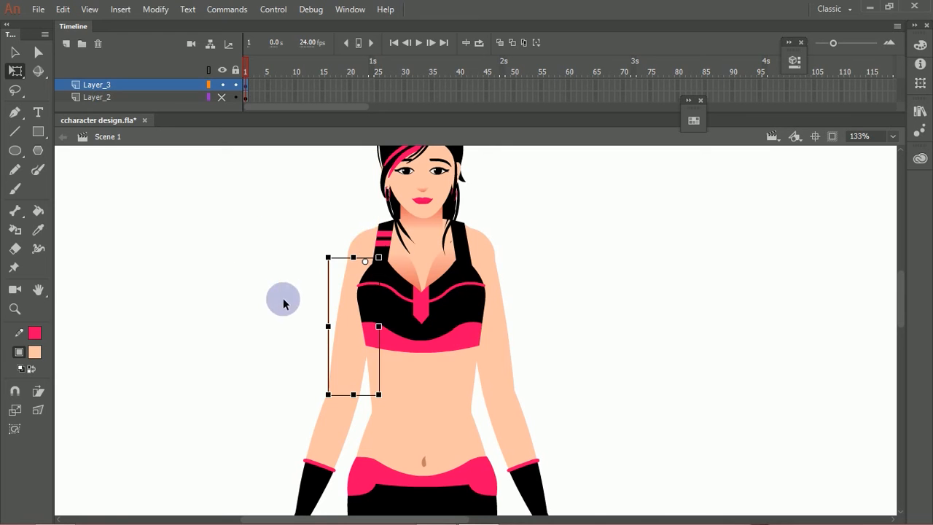
# Select the shoulder circle together with the upper arm beside the pink-striped strap and rotate them upward around the shoulder.
pyautogui.click(364, 239)
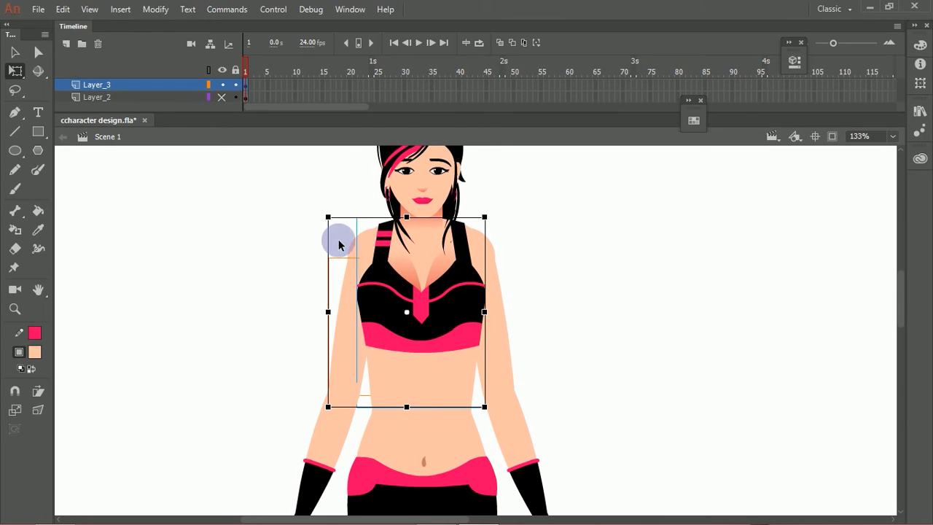
pyautogui.click(362, 232)
pyautogui.click(364, 232)
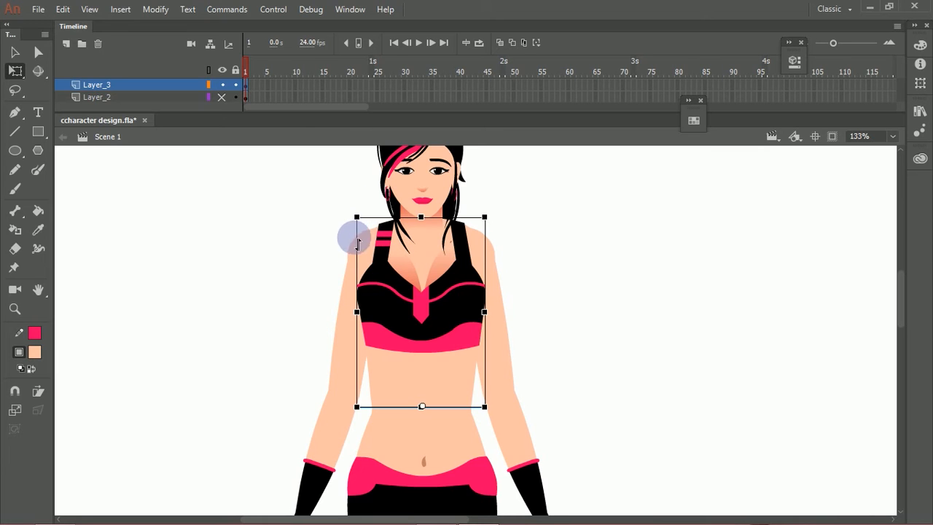
pyautogui.click(347, 234)
pyautogui.click(344, 320)
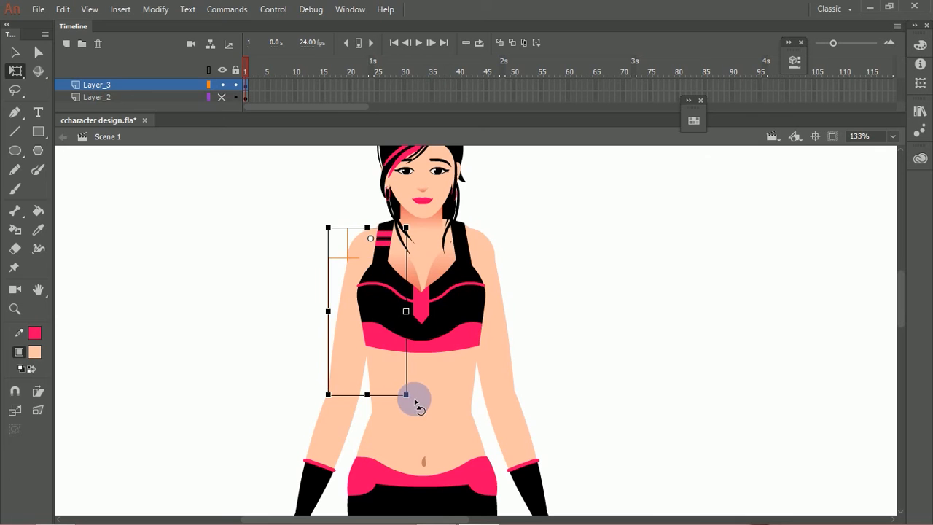
pyautogui.moveTo(411, 395); pyautogui.dragTo(359, 182)
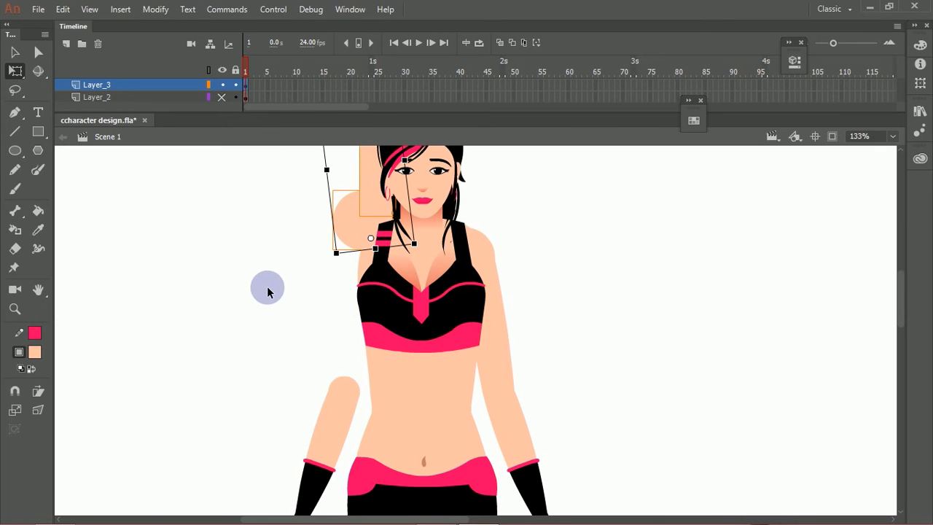
# Undo the rotation of the shoulder circle and upper arm, and clear the selection.
pyautogui.hotkey('ctrl', 'z')
pyautogui.click(306, 305)
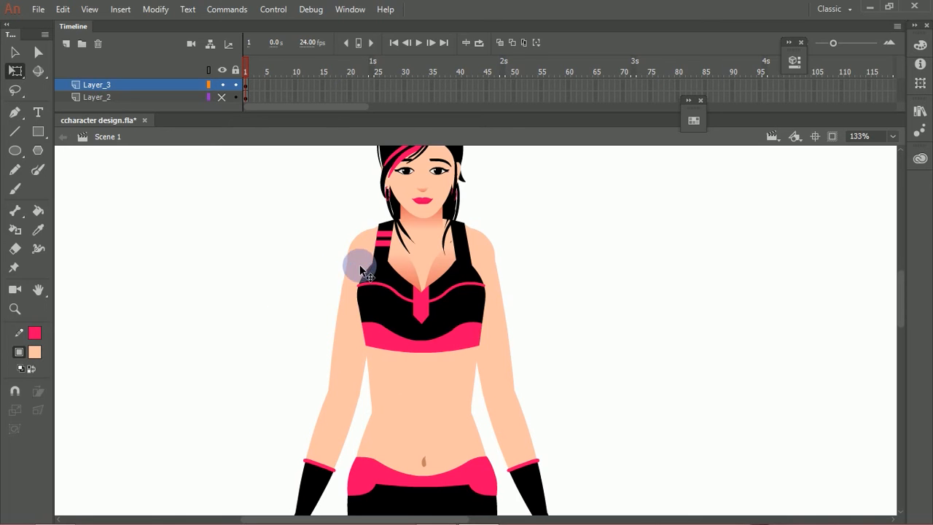
# Convert the upper arm beside the pink-striped strap into a named graphic symbol and stack it behind the torso.
pyautogui.click(343, 322)
pyautogui.moveTo(299, 335); pyautogui.dragTo(312, 277)
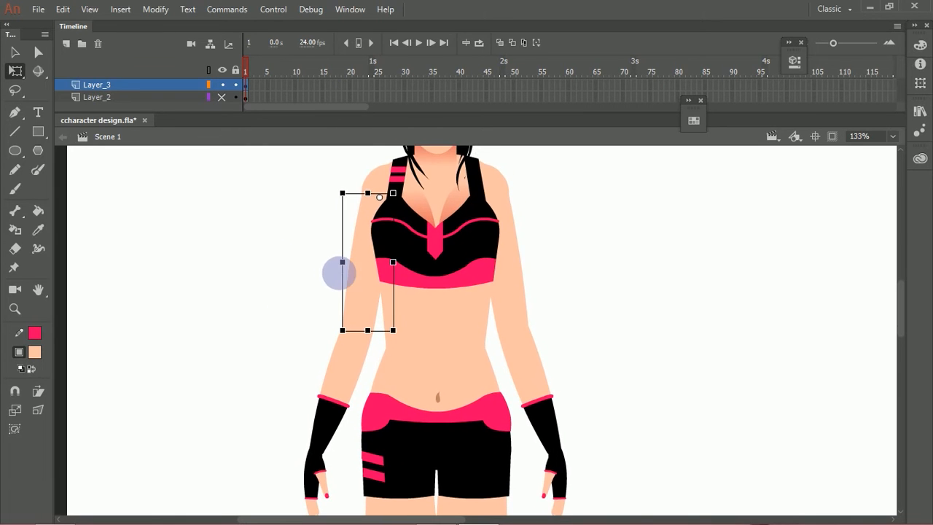
pyautogui.rightClick(358, 292)
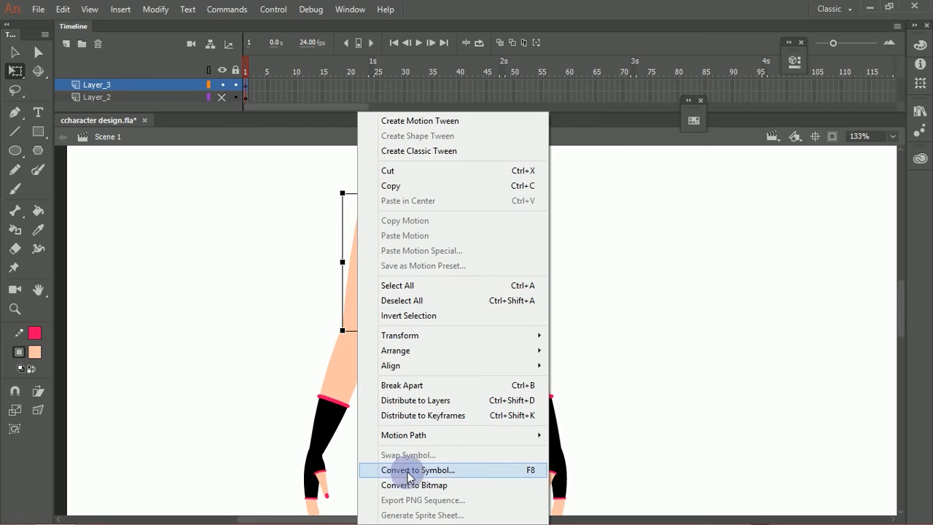
pyautogui.click(406, 470)
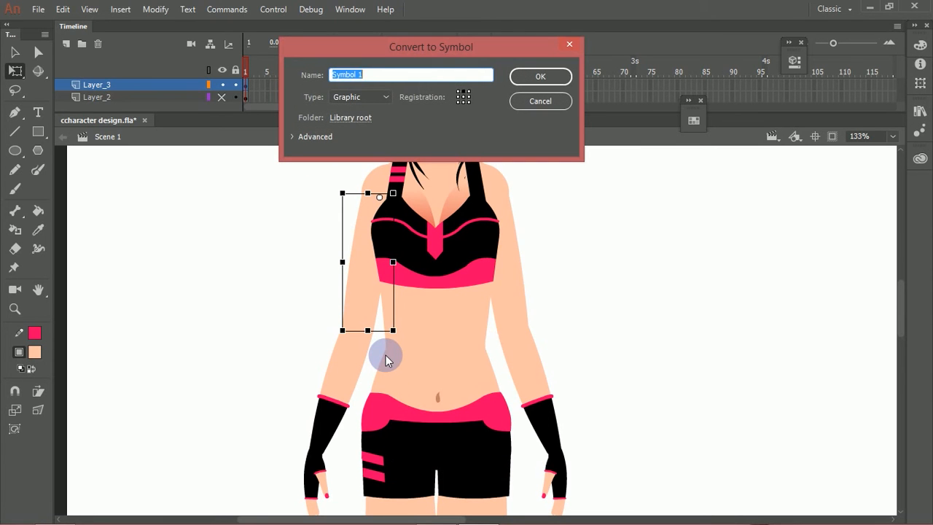
pyautogui.write('le')
pyautogui.press('Return')
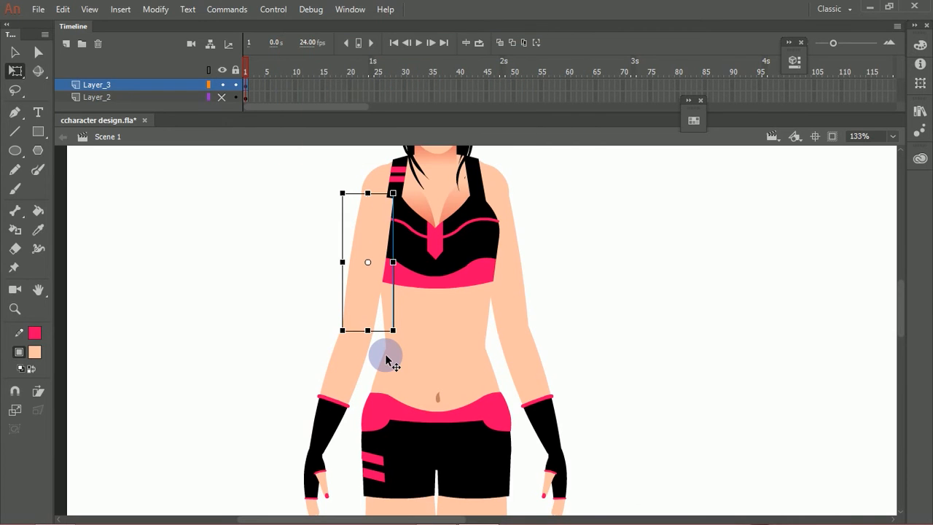
pyautogui.hotkey('ctrl', 'shift', 'Down')
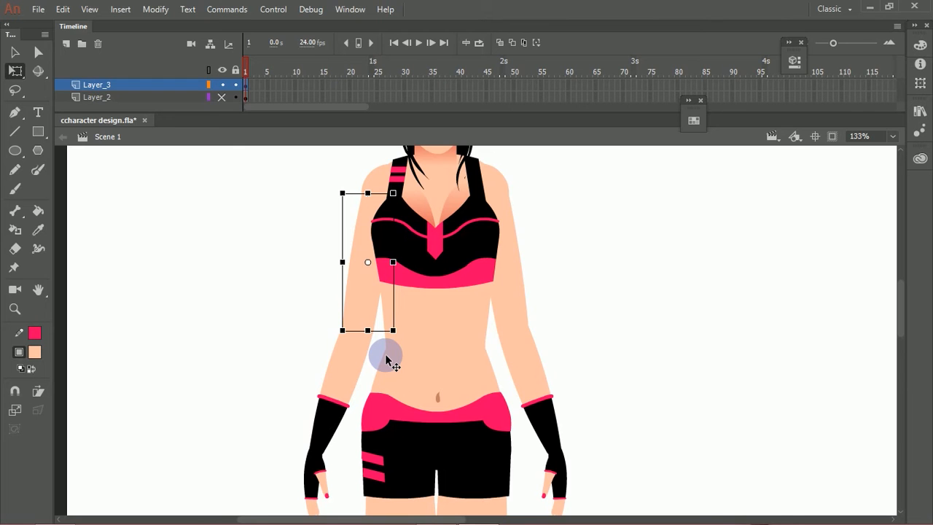
pyautogui.click(354, 351)
pyautogui.moveTo(313, 358); pyautogui.dragTo(405, 277)
pyautogui.hotkey('ctrl', 'z')
pyautogui.click(330, 252)
# Select the forearm with its black glove and pink cuff on the striped-shorts side and convert them into a graphic symbol named leftlowerhand.
pyautogui.press('v')
pyautogui.moveTo(343, 250); pyautogui.dragTo(399, 285)
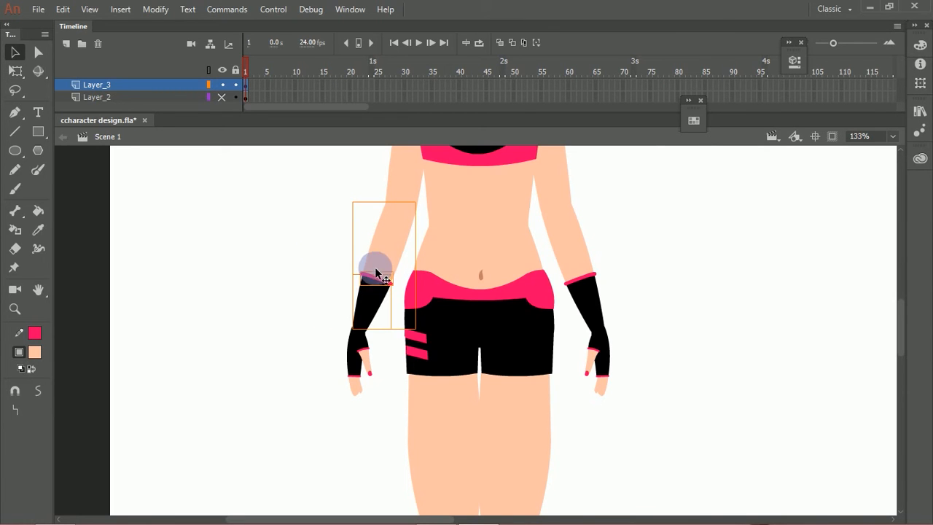
pyautogui.rightClick(375, 265)
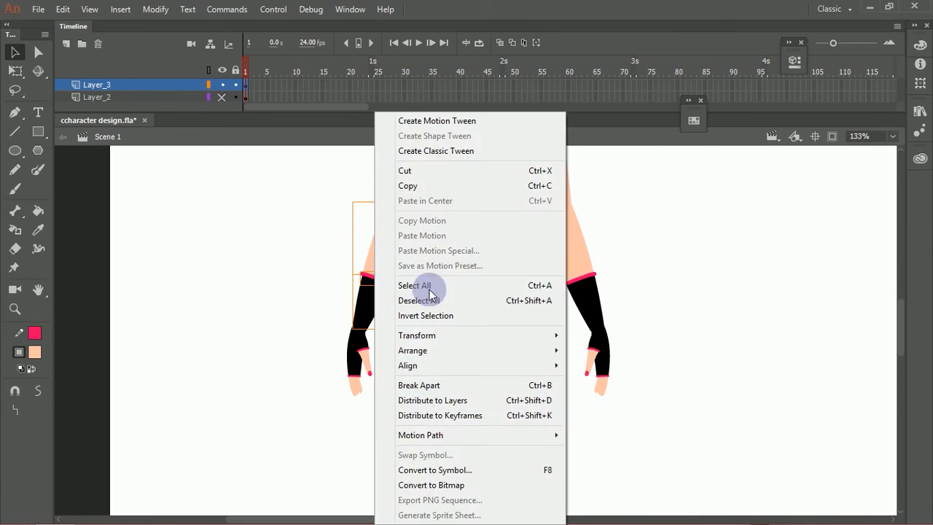
pyautogui.click(433, 469)
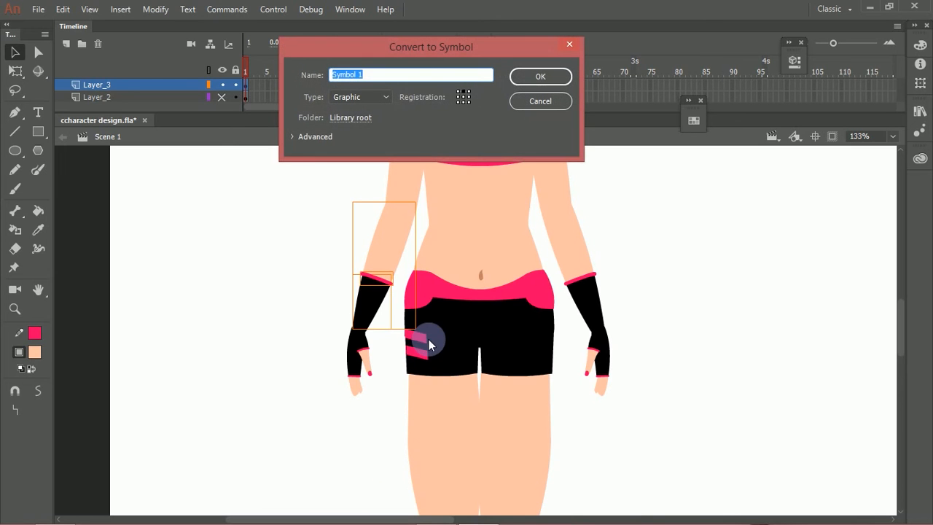
pyautogui.write('leftlowerhand')
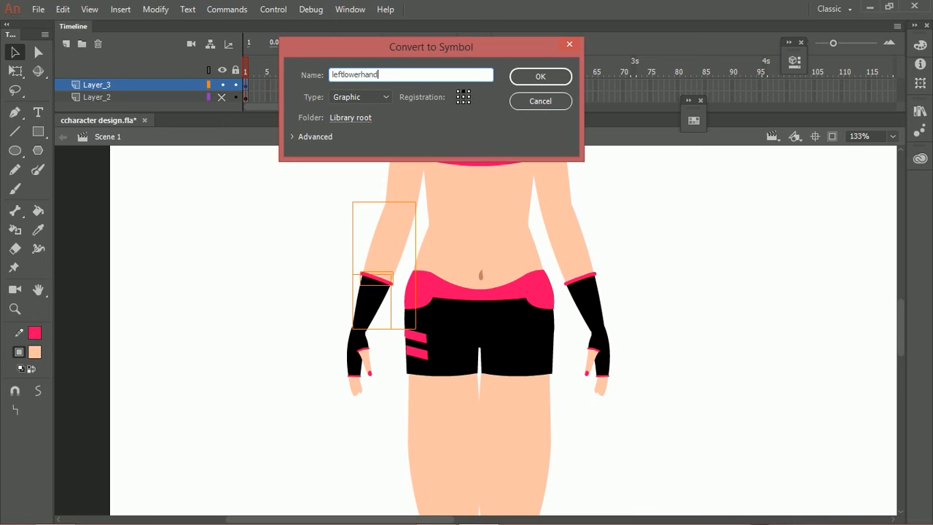
pyautogui.press('Return')
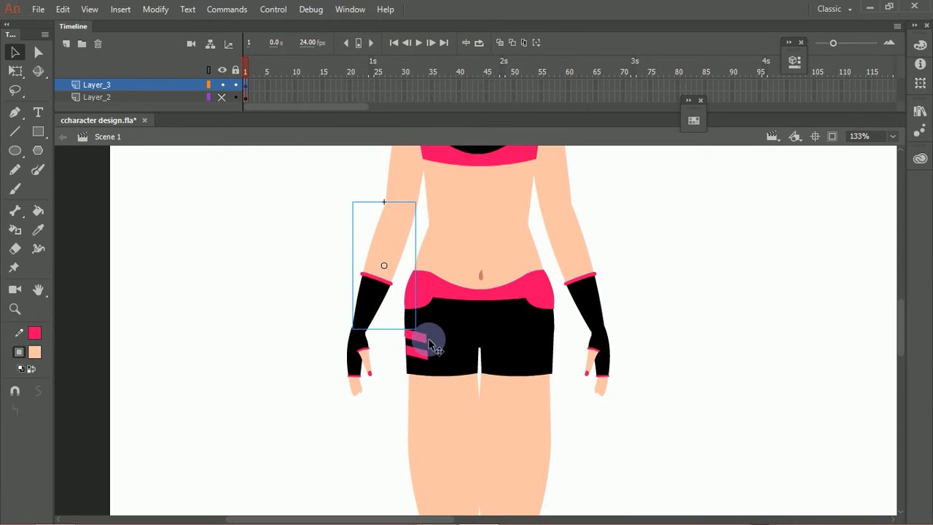
# Move the leftlowerhand symbol's pivot to the centre of the elbow circle, using outline view, and test its rotation.
pyautogui.press('q')
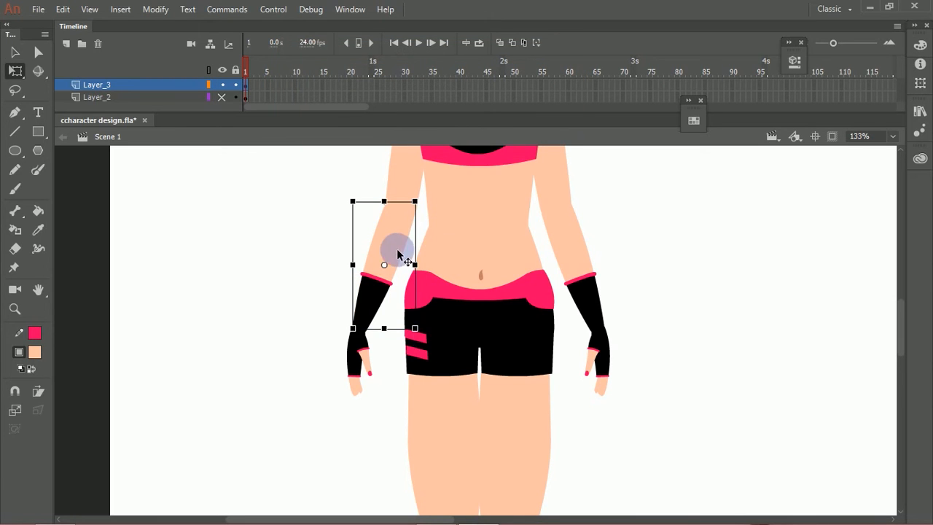
pyautogui.click(209, 70)
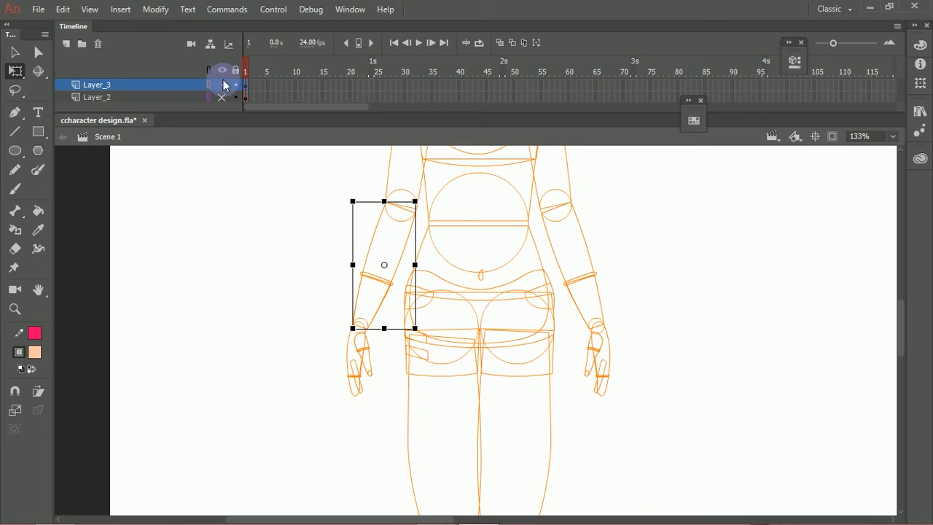
pyautogui.moveTo(384, 265); pyautogui.dragTo(404, 210)
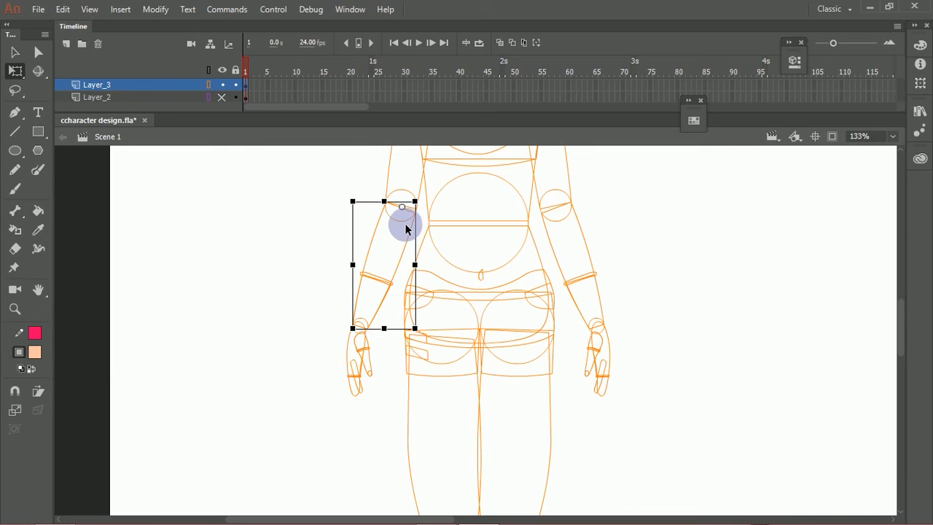
pyautogui.click(209, 71)
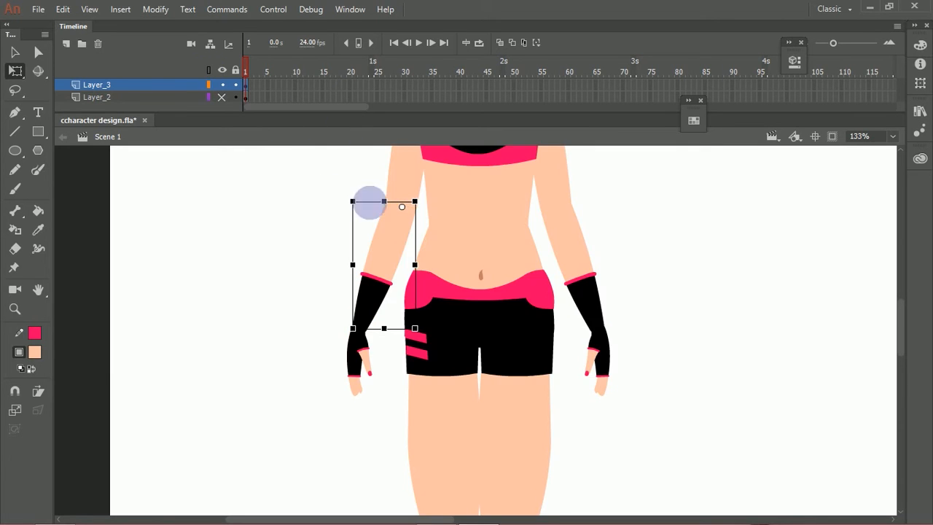
pyautogui.moveTo(426, 328); pyautogui.dragTo(423, 292)
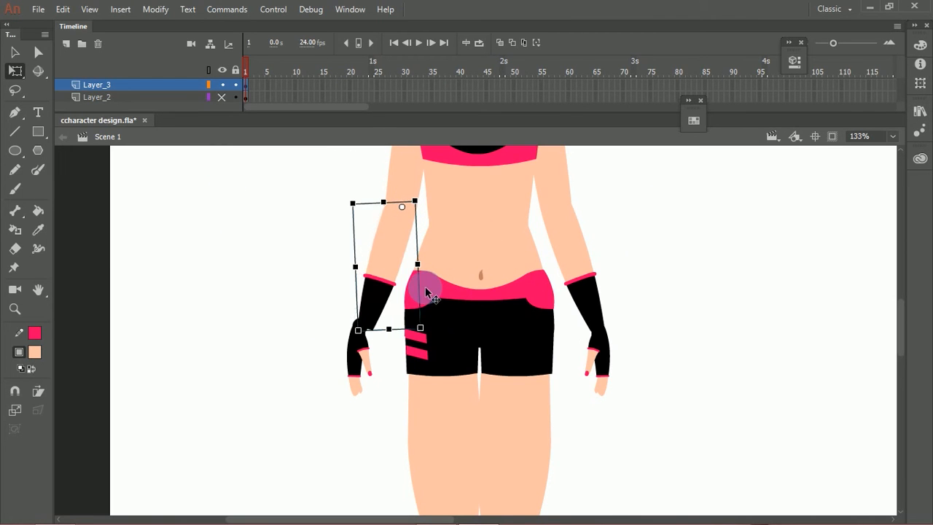
# Select all pieces of the hand below the leftlowerhand symbol, test their rotation and undo it.
pyautogui.click(381, 375)
pyautogui.moveTo(295, 311); pyautogui.dragTo(467, 453)
pyautogui.moveTo(424, 348); pyautogui.dragTo(383, 370)
pyautogui.moveTo(298, 435)
pyautogui.mouseDown()
pyautogui.moveTo(387, 352)
pyautogui.moveTo(440, 271)
pyautogui.mouseUp()
pyautogui.moveTo(387, 255); pyautogui.dragTo(229, 337)
pyautogui.hotkey('ctrl', 'z')
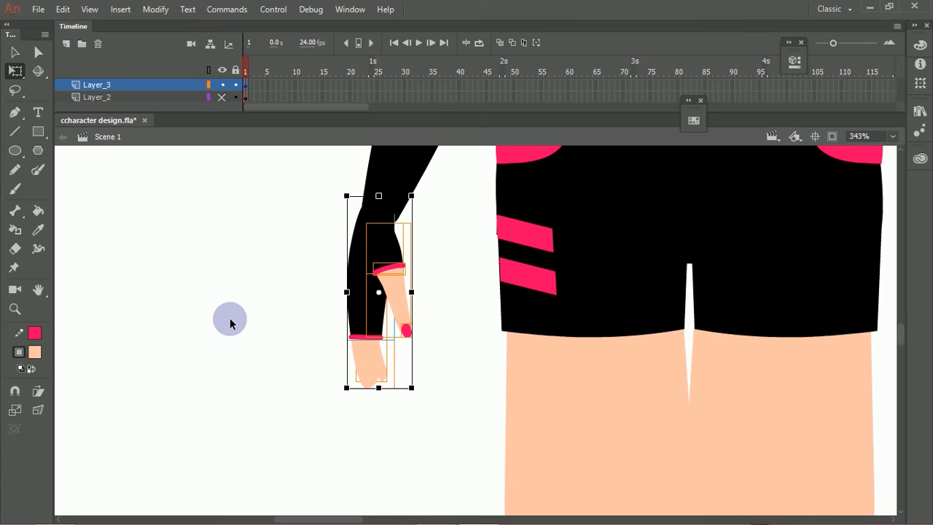
# Convert the selected hand pieces into a graphic symbol named hand_palm.
pyautogui.rightClick(377, 267)
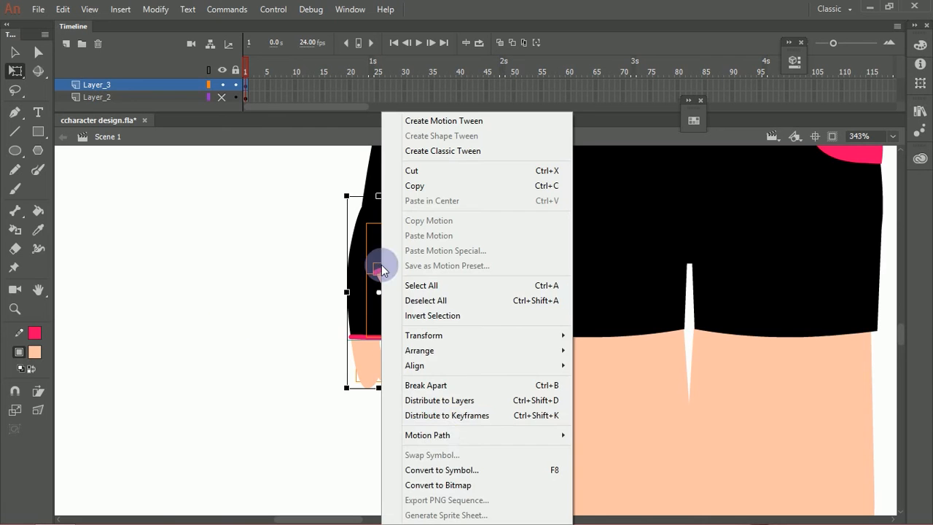
pyautogui.click(431, 475)
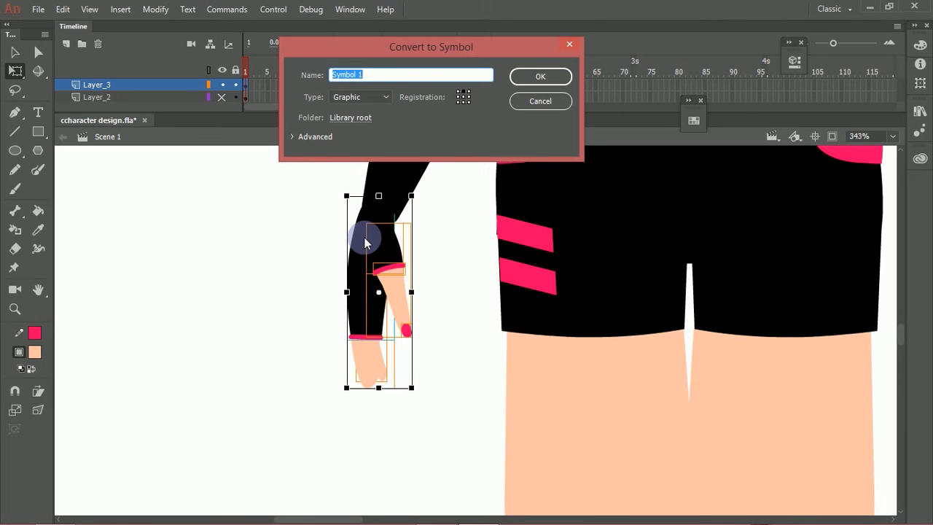
pyautogui.write('hand_palm')
pyautogui.press('Return')
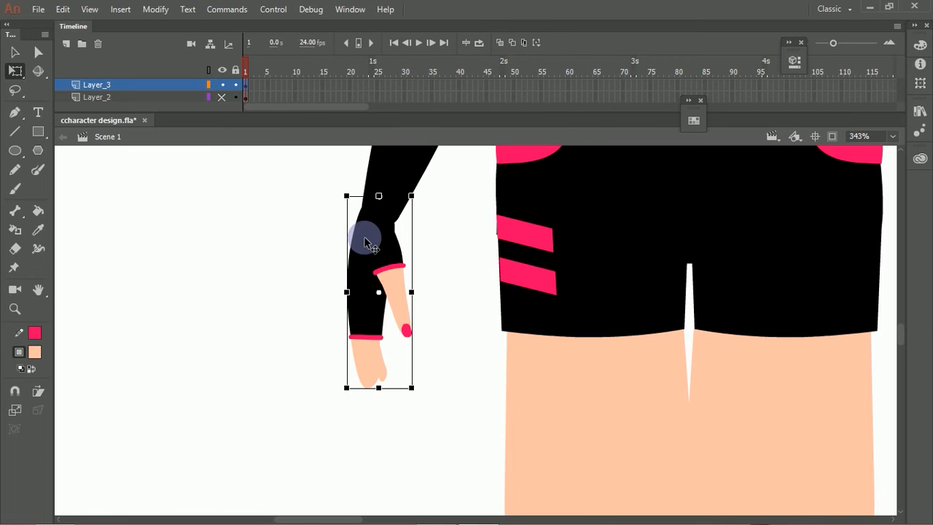
# Move the hand_palm symbol's pivot to the centre of the wrist circle using outline view, test its rotation and undo the test.
pyautogui.moveTo(379, 292); pyautogui.dragTo(379, 213)
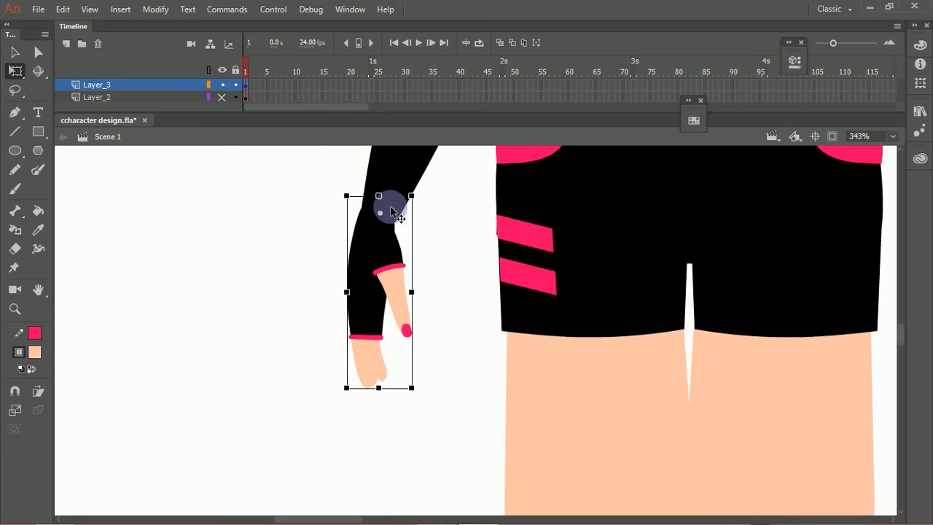
pyautogui.click(210, 71)
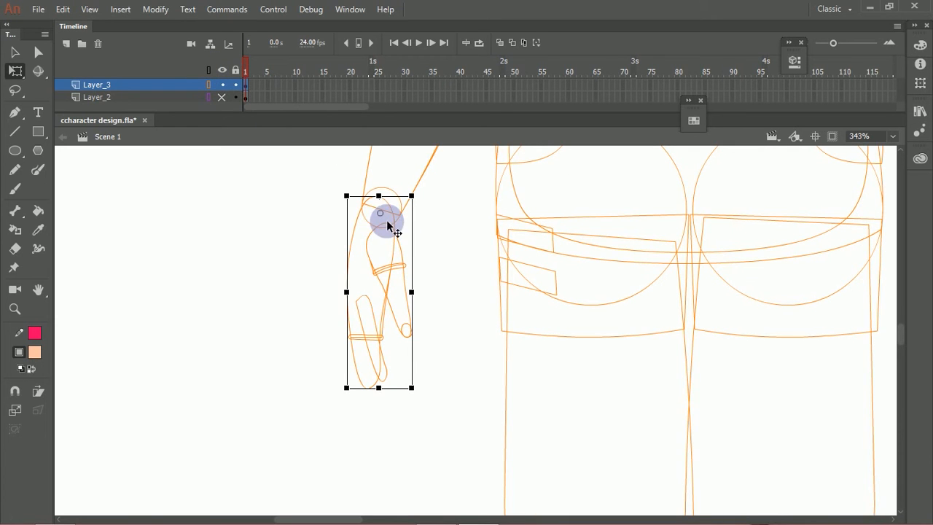
pyautogui.moveTo(380, 213); pyautogui.dragTo(381, 212)
pyautogui.click(210, 70)
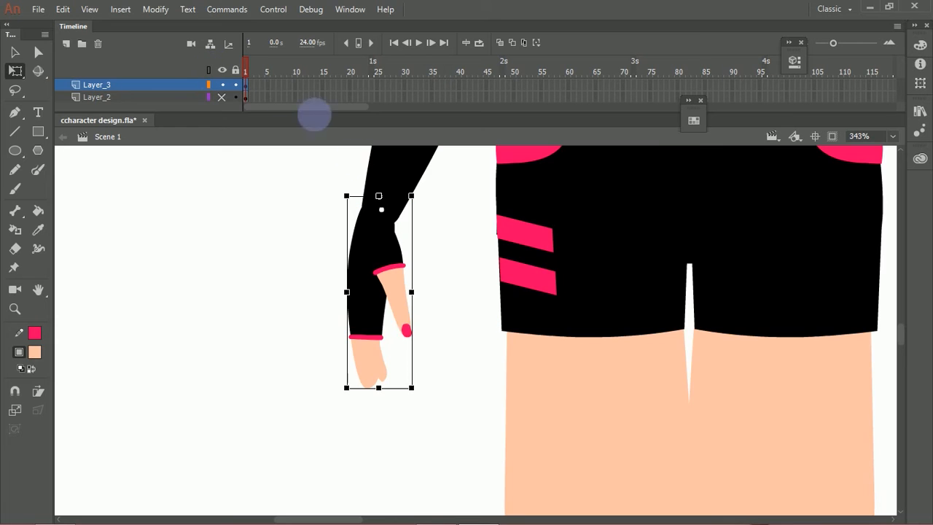
pyautogui.moveTo(421, 389); pyautogui.dragTo(514, 242)
pyautogui.hotkey('ctrl', 'z')
# Delete the hand pieces on the opposite arm and place a copy of the hand_palm symbol at that wrist.
pyautogui.hotkey('ctrl', '-')
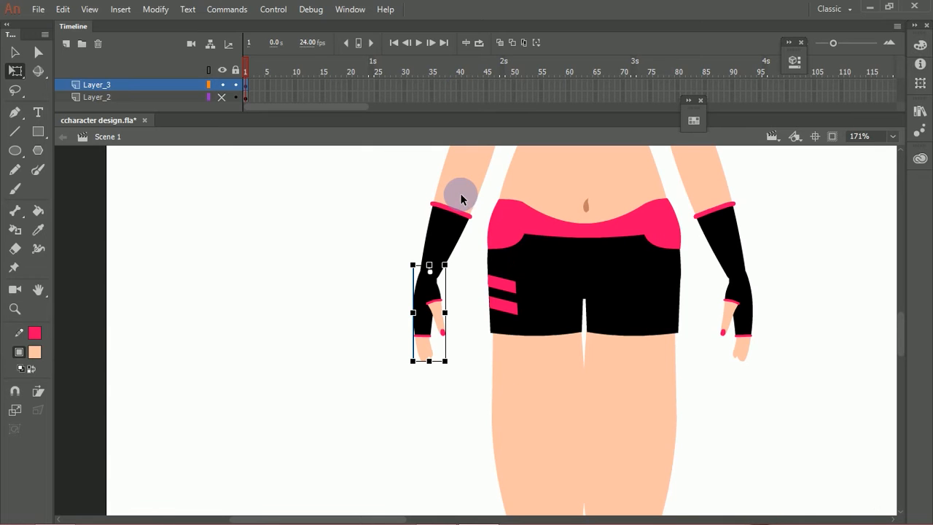
pyautogui.moveTo(774, 352); pyautogui.dragTo(718, 281)
pyautogui.press('Delete')
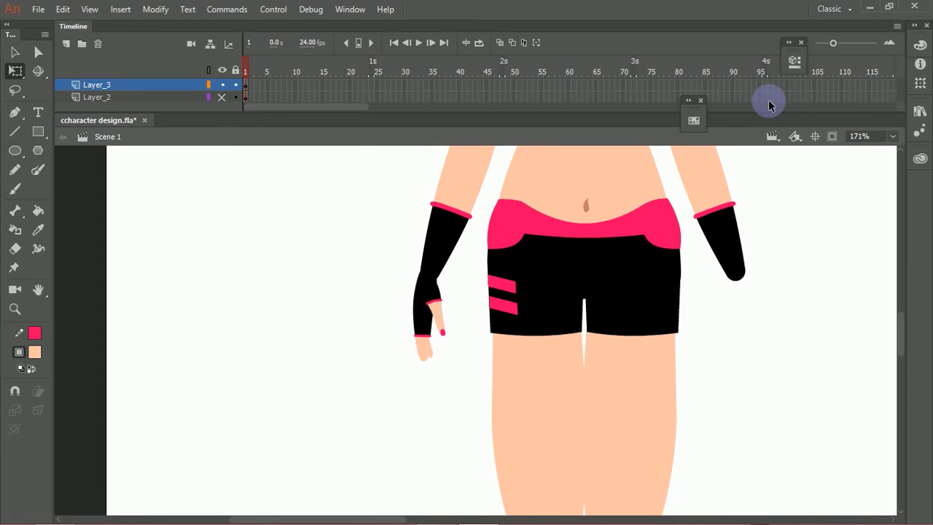
pyautogui.moveTo(433, 307); pyautogui.dragTo(730, 329)
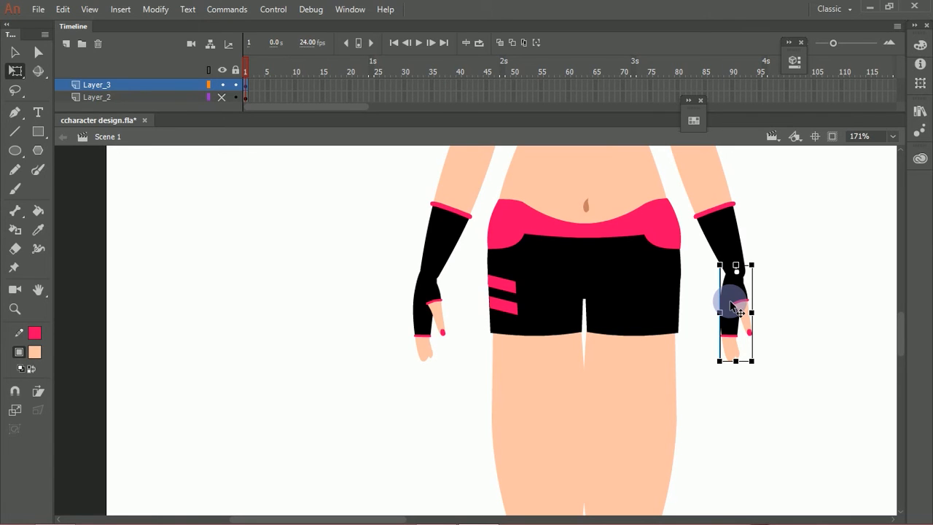
# Flip the copied hand horizontally and nudge it sideways to line up with the wrist.
pyautogui.rightClick(738, 301)
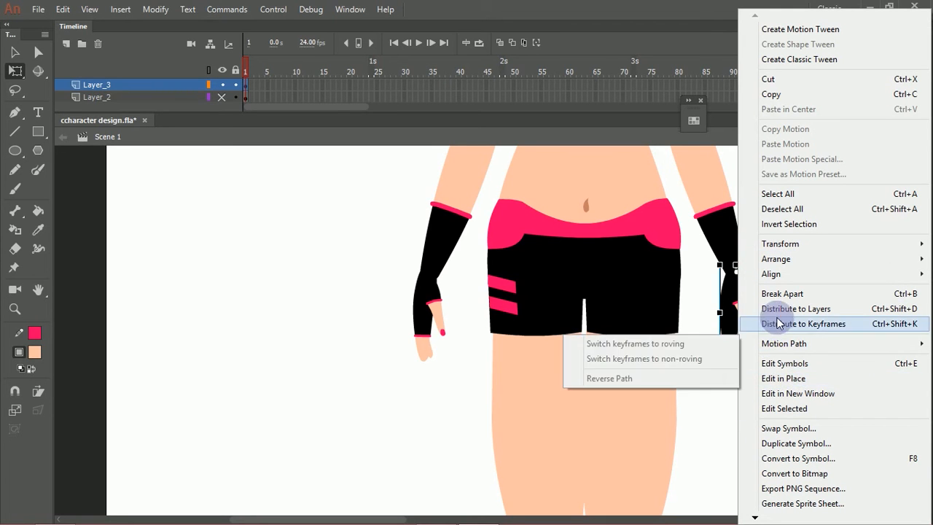
pyautogui.moveTo(791, 242)
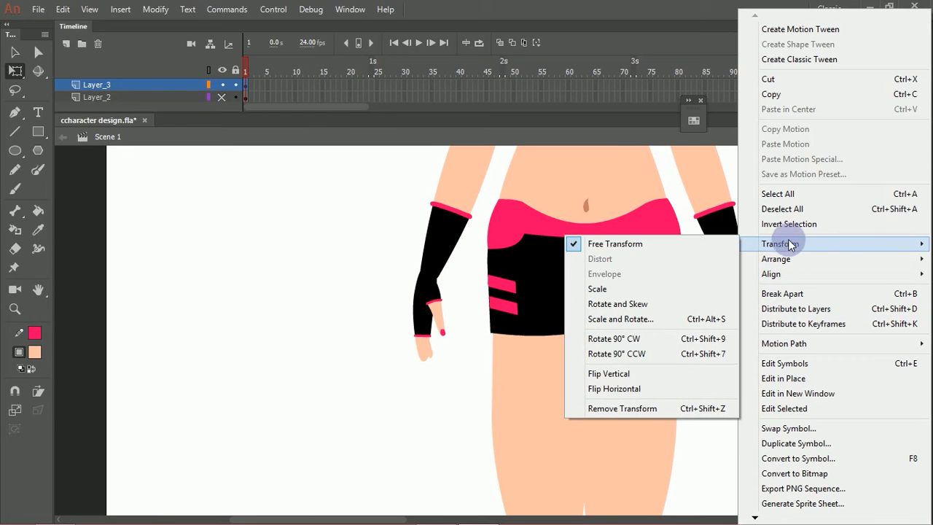
pyautogui.click(639, 388)
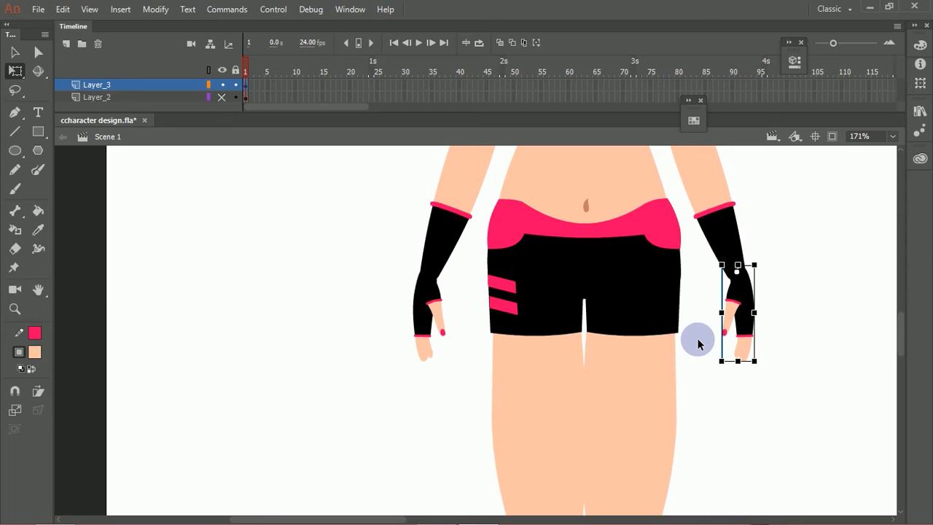
pyautogui.hotkey('ctrl', '=')
pyautogui.press('Left')
pyautogui.press('Left')
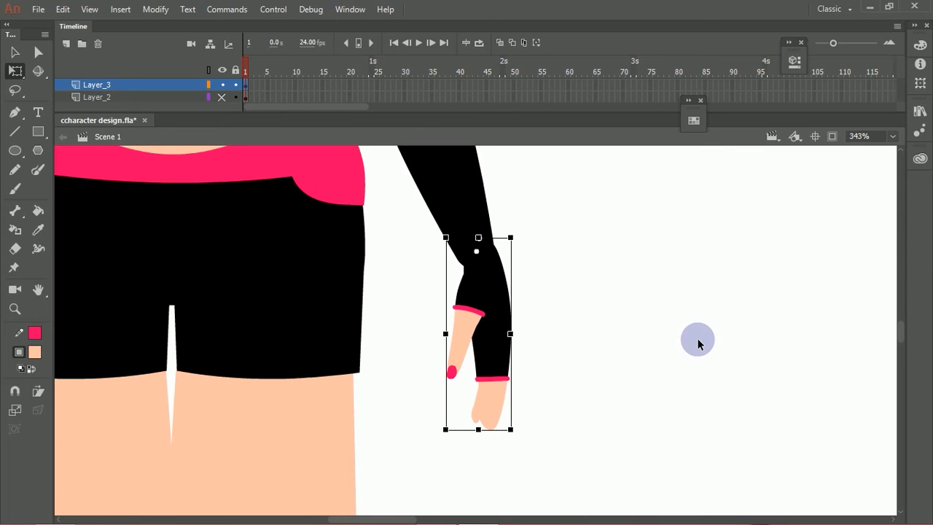
pyautogui.press('Right')
pyautogui.hotkey('ctrl', '-')
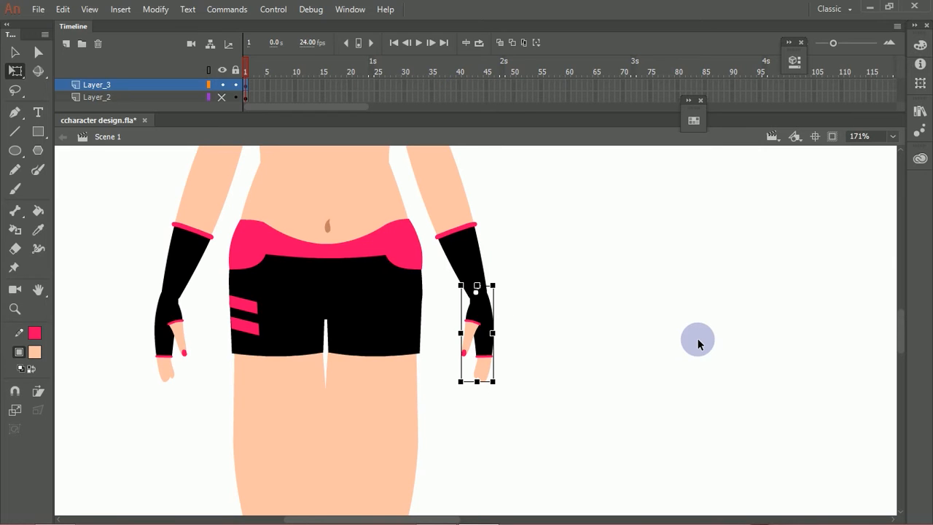
# Convert the upper arm beside the torso, opposite the striped shoulder strap, into a graphic symbol named rightupperhand.
pyautogui.scroll(5, 541, 334)
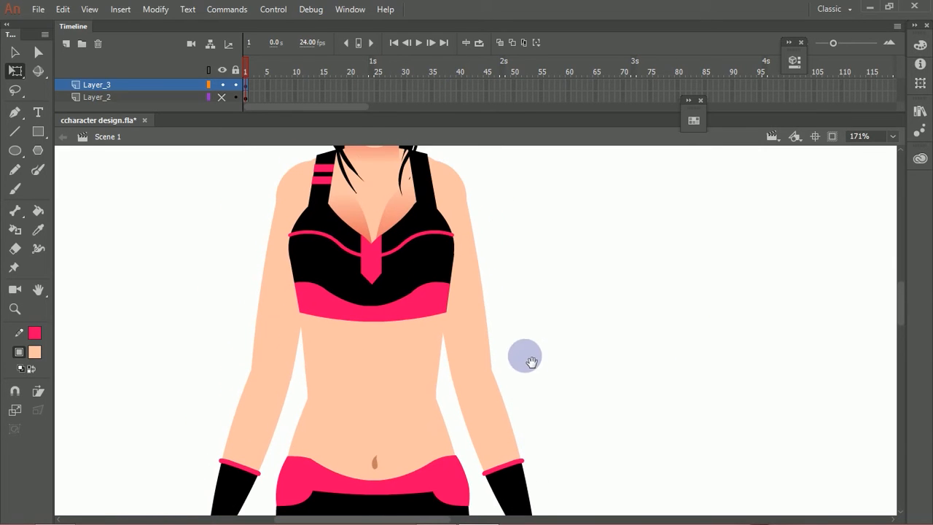
pyautogui.click(469, 273)
pyautogui.rightClick(475, 286)
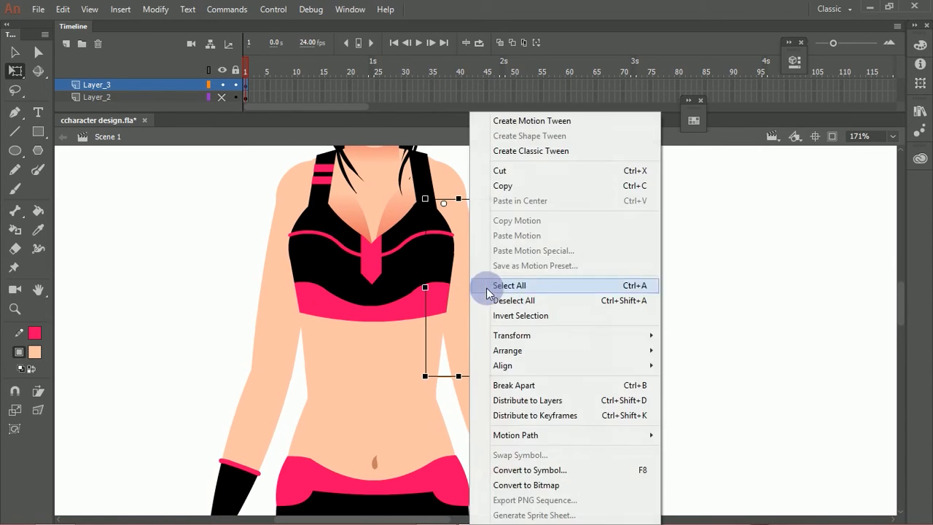
pyautogui.click(524, 473)
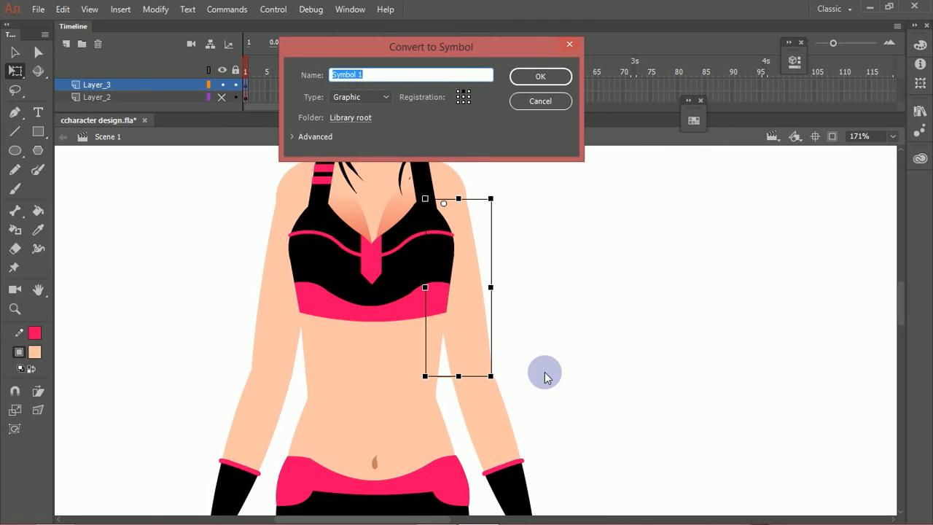
pyautogui.write('rightupperhand')
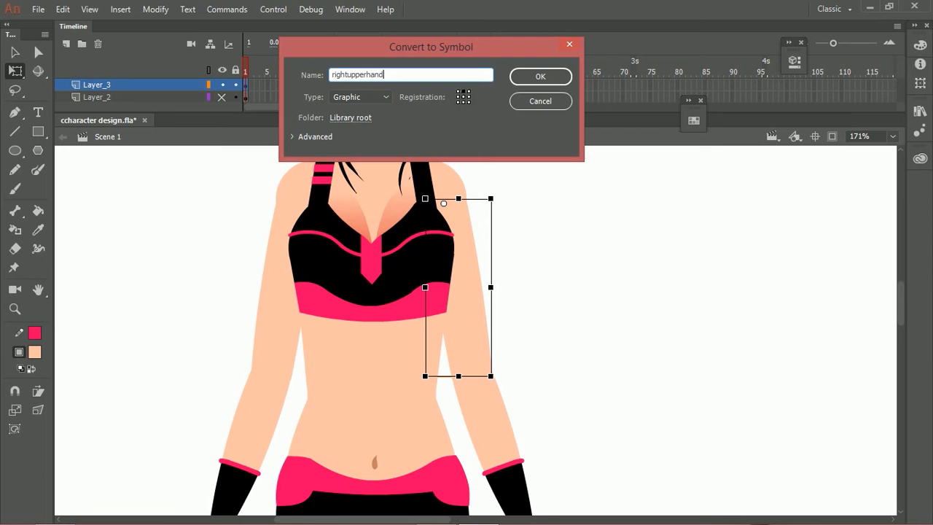
pyautogui.press('Return')
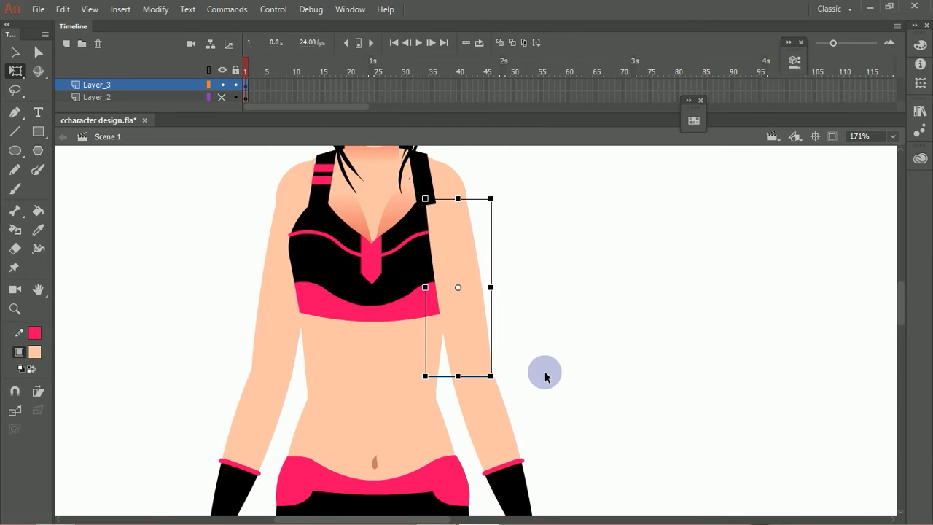
# Send the rightupperhand symbol behind the top and move its pivot to the centre of the shoulder circle using outline view.
pyautogui.hotkey('ctrl', 'shift', 'Down')
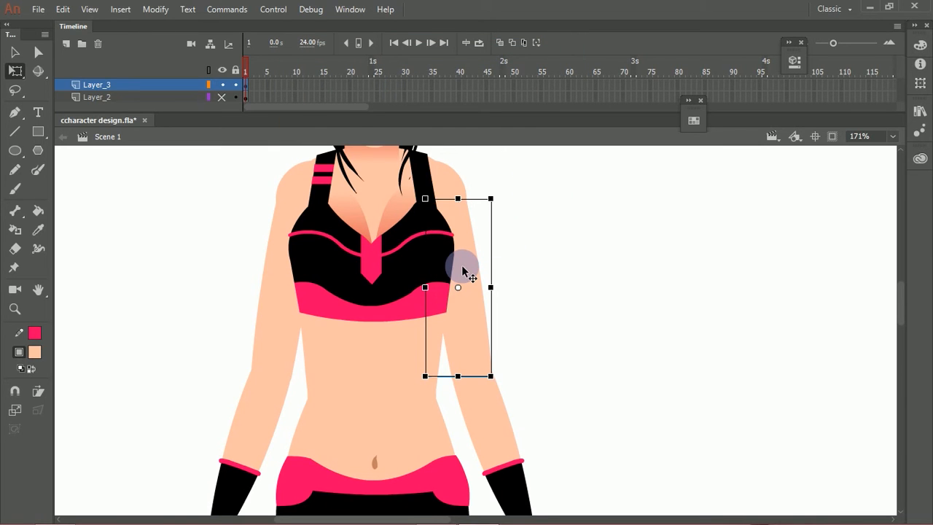
pyautogui.click(208, 70)
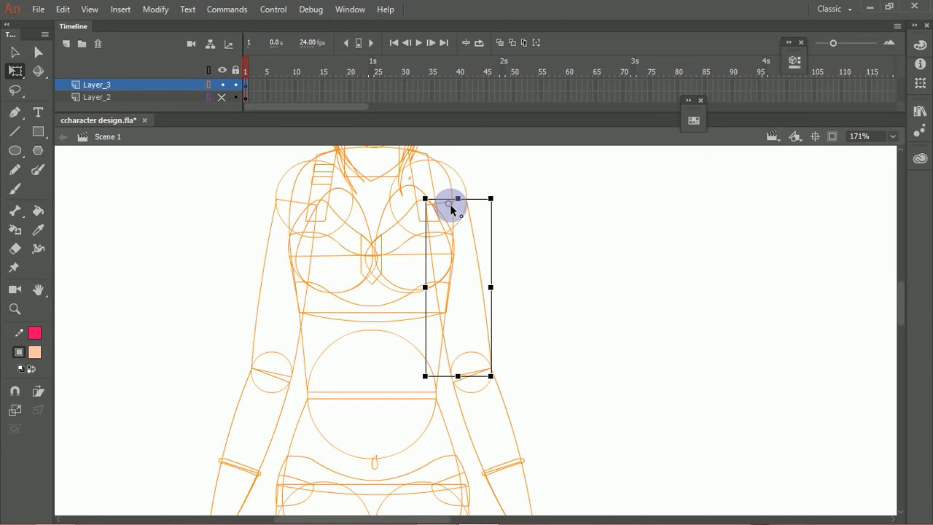
pyautogui.click(209, 70)
# Test the upper arm's rotation around the shoulder joint and undo the test rotations.
pyautogui.moveTo(501, 377); pyautogui.dragTo(697, 45)
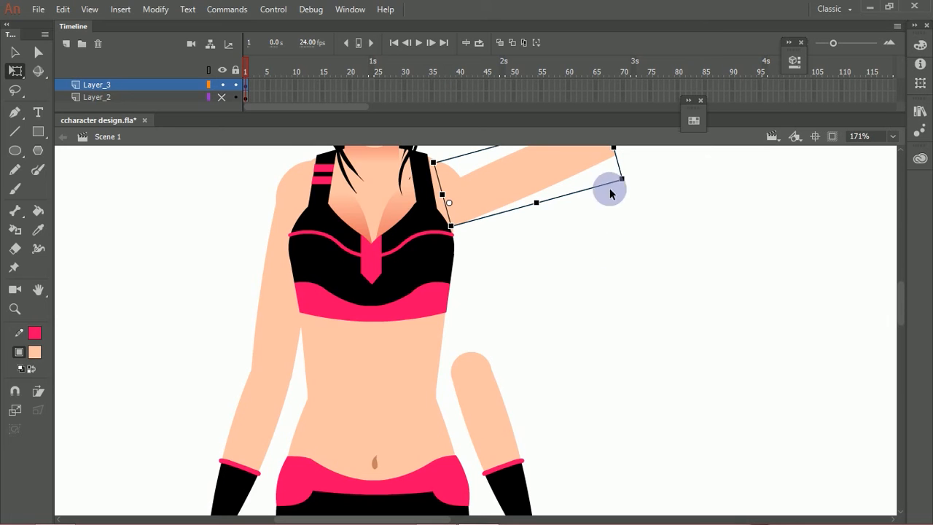
pyautogui.click(583, 255)
pyautogui.scroll(3, 554, 226)
pyautogui.click(562, 255)
pyautogui.moveTo(654, 281); pyautogui.dragTo(507, 224)
pyautogui.moveTo(481, 256); pyautogui.dragTo(477, 250)
pyautogui.click(555, 317)
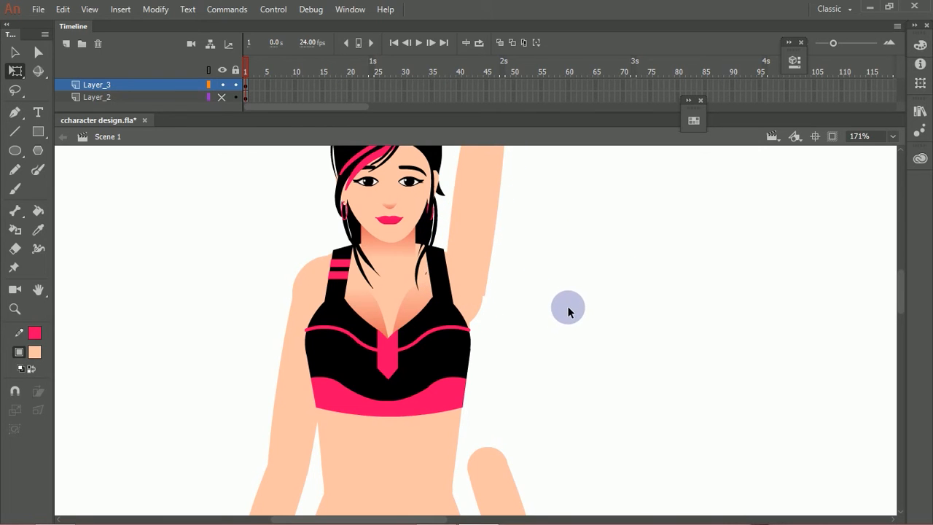
pyautogui.hotkey('ctrl', 'z')
pyautogui.hotkey('ctrl', 'z')
pyautogui.click(572, 295)
pyautogui.hotkey('ctrl', 'z')
pyautogui.hotkey('ctrl', 'z')
pyautogui.click(581, 287)
pyautogui.moveTo(574, 363); pyautogui.dragTo(554, 233)
pyautogui.moveTo(562, 329); pyautogui.dragTo(552, 268)
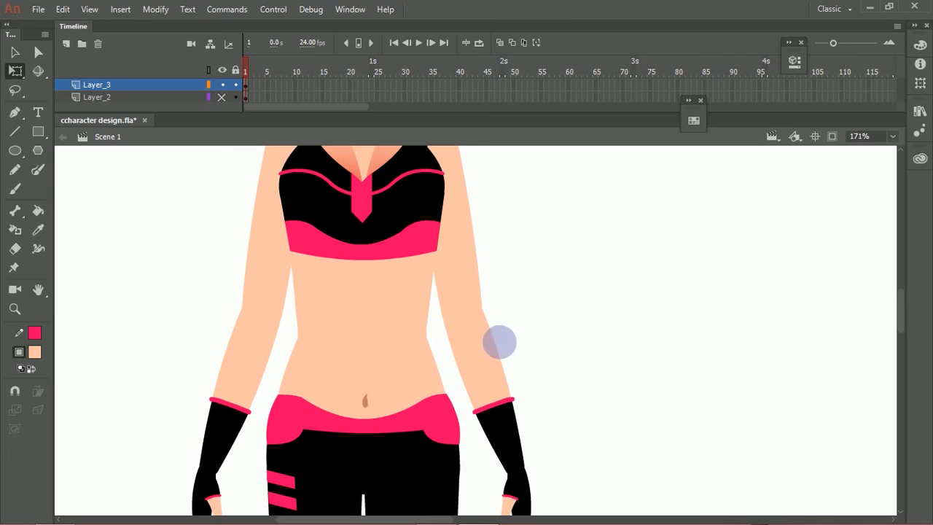
# Convert the forearm together with its glove and pink cuff band into a graphic symbol named rightlowerhand.
pyautogui.click(486, 351)
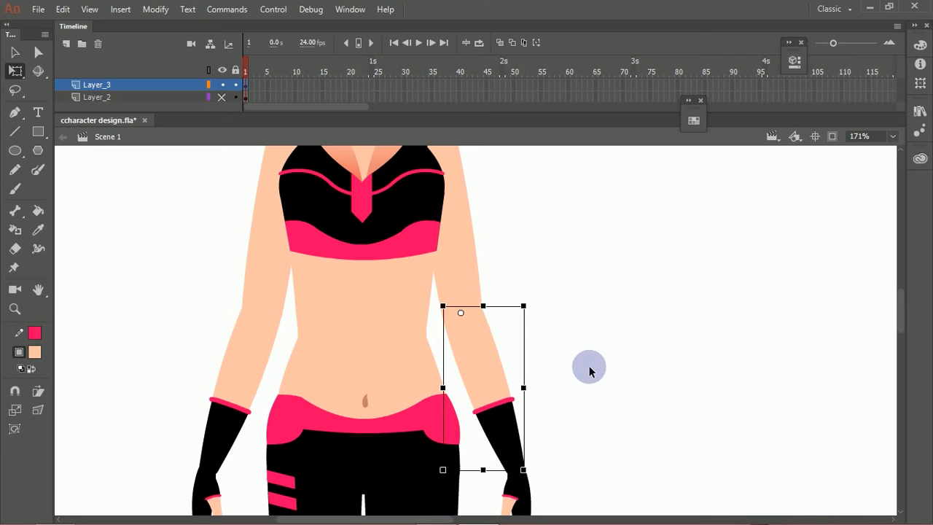
pyautogui.keyDown('shift'); pyautogui.click(514, 398); pyautogui.keyUp('shift')
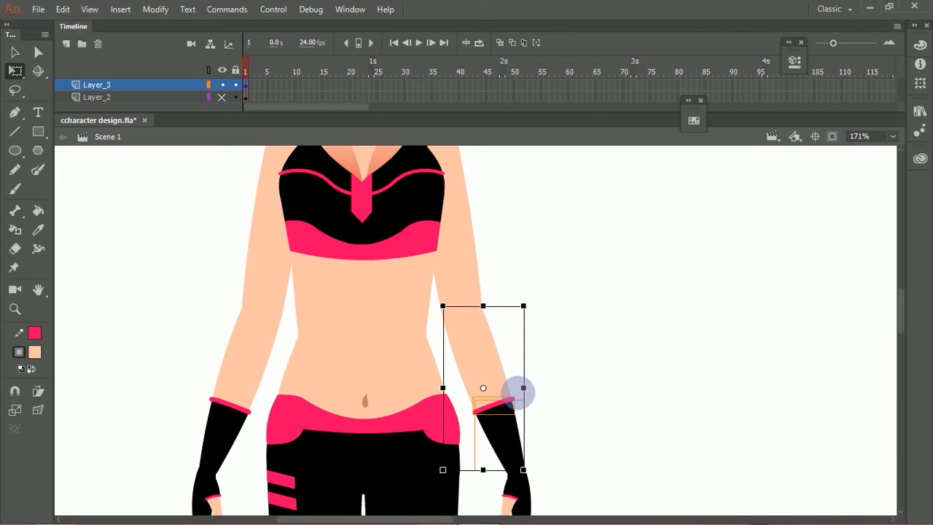
pyautogui.moveTo(495, 387); pyautogui.dragTo(593, 364)
pyautogui.hotkey('ctrl', 'z')
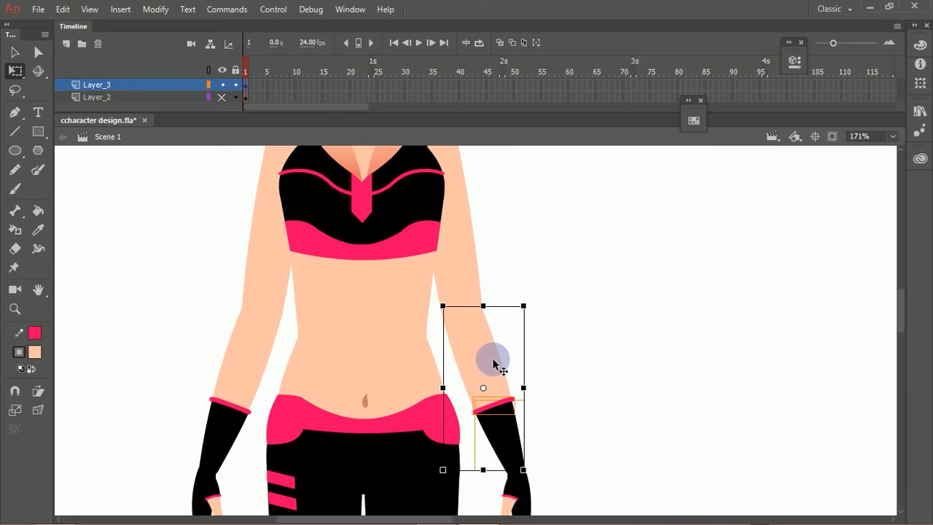
pyautogui.rightClick(493, 362)
pyautogui.click(566, 469)
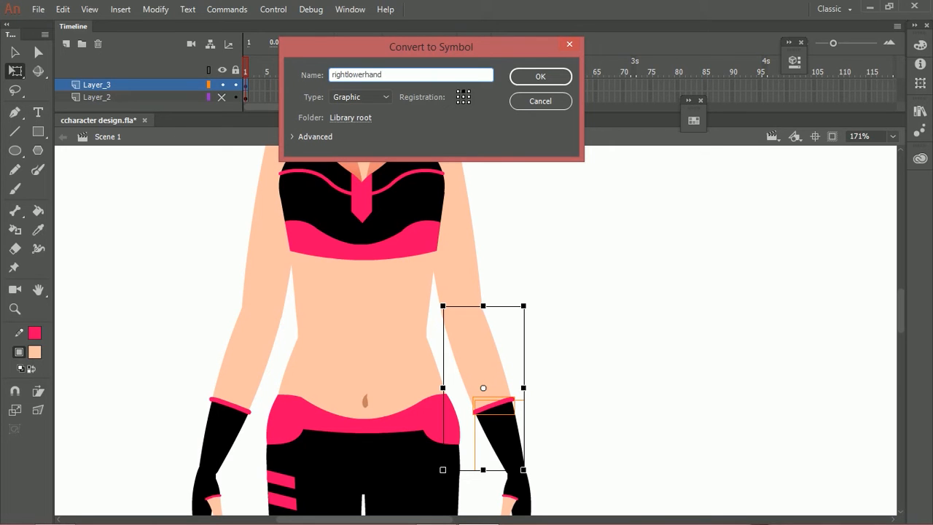
pyautogui.press('Return')
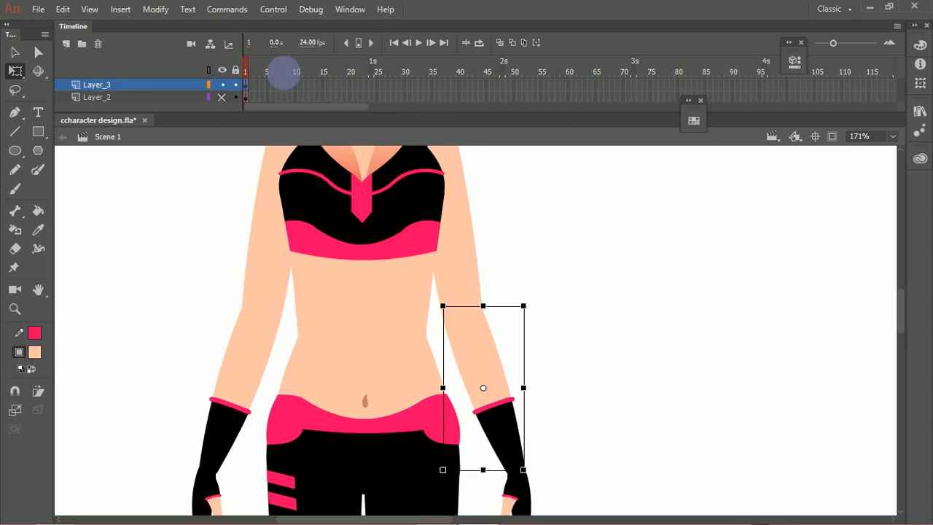
# Move the rightlowerhand symbol's pivot to the elbow circle using outline view, test its rotation and undo the test.
pyautogui.click(209, 69)
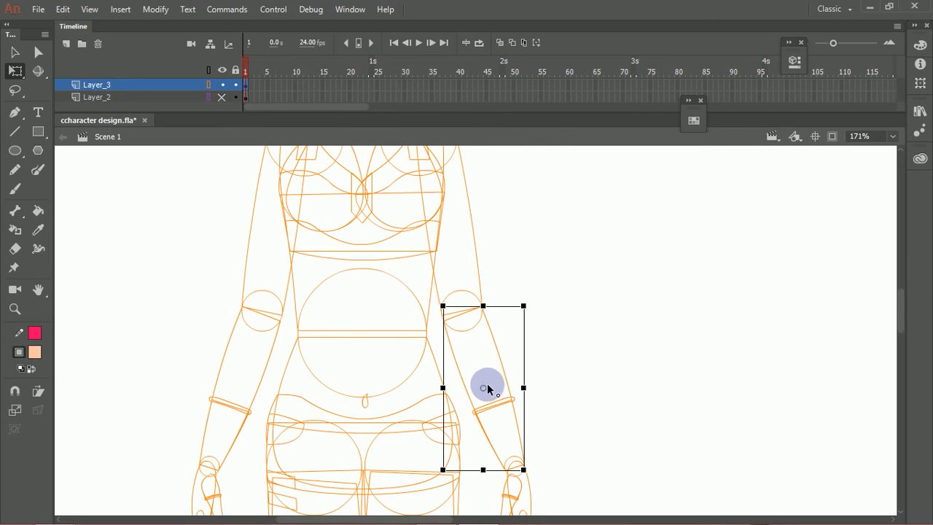
pyautogui.moveTo(484, 390); pyautogui.dragTo(461, 318)
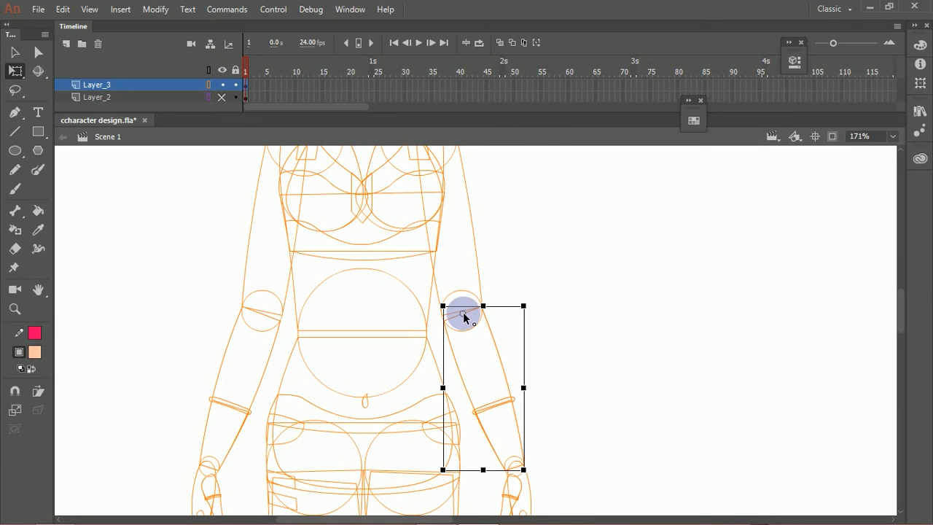
pyautogui.click(209, 70)
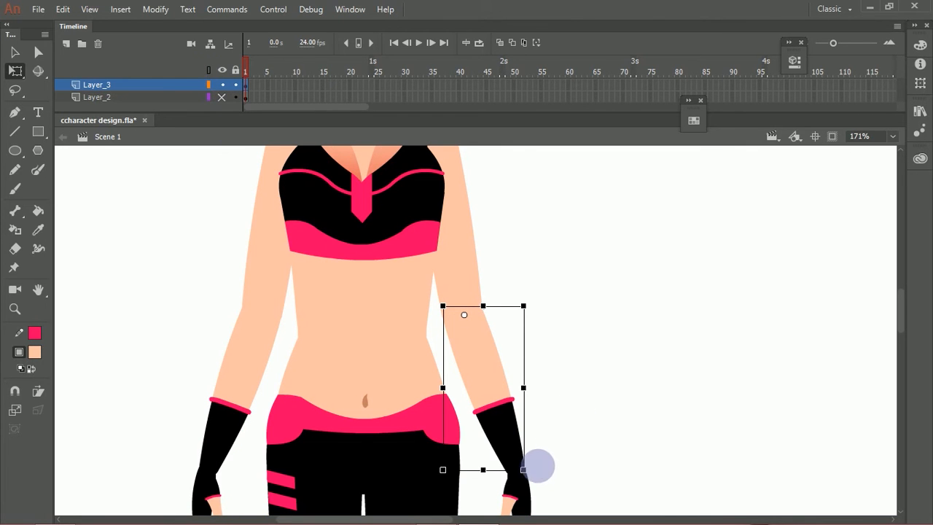
pyautogui.moveTo(535, 477); pyautogui.dragTo(763, 271)
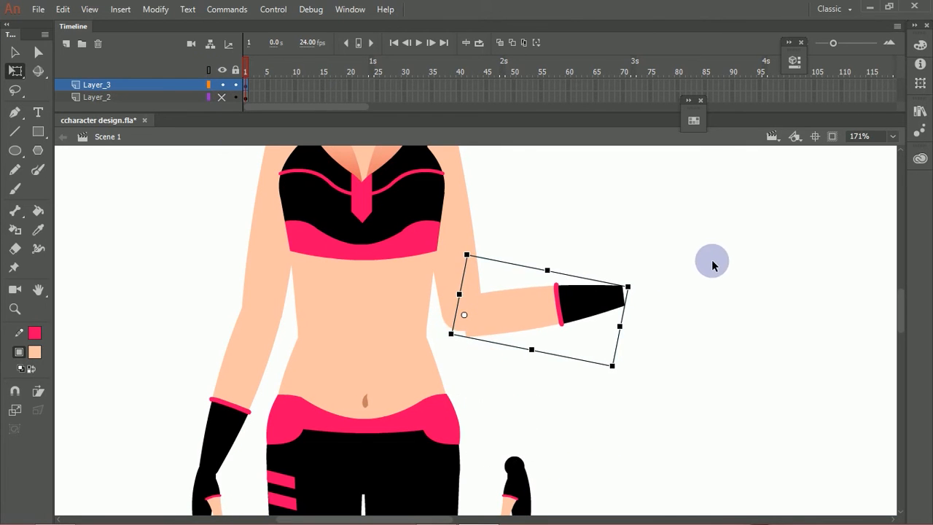
pyautogui.hotkey('ctrl', 'z')
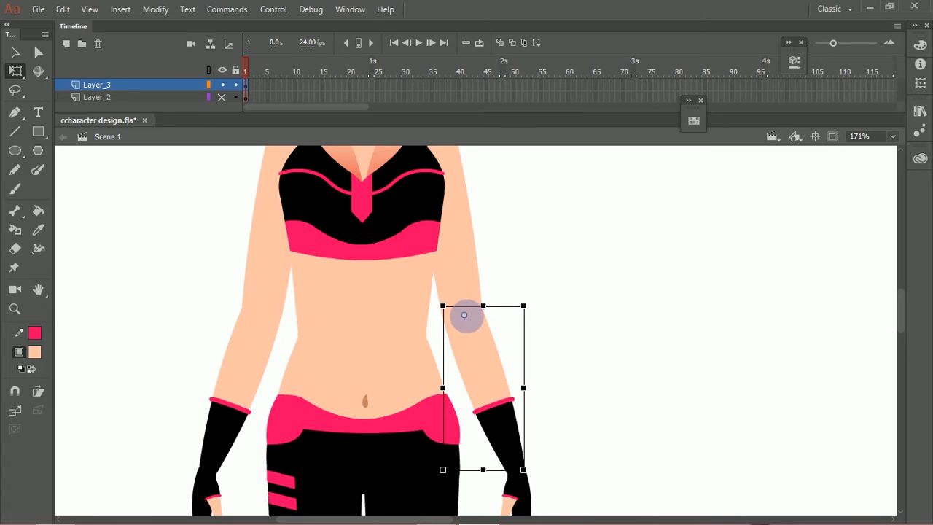
# Check and refine the forearm pivot at the elbow circle in a close-up outline view, test its rotation and undo the tests.
pyautogui.click(209, 70)
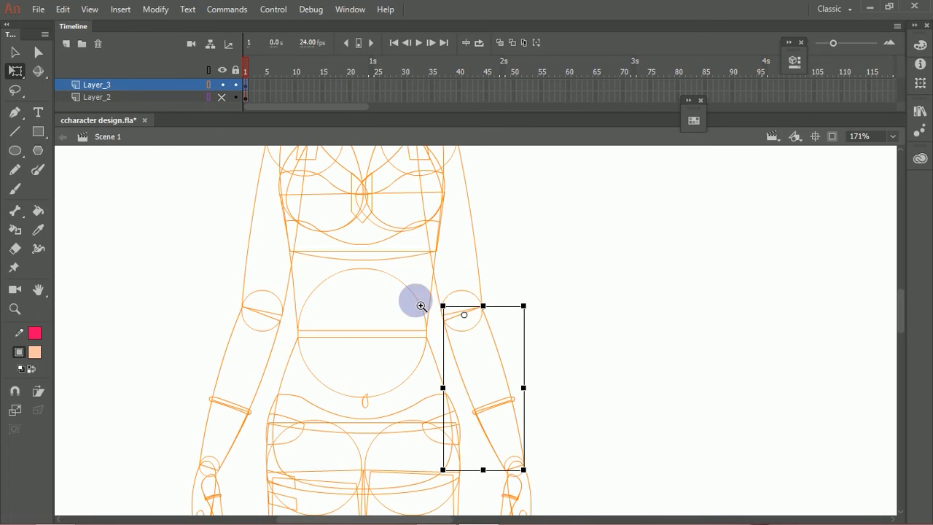
pyautogui.moveTo(409, 319); pyautogui.dragTo(578, 357)
pyautogui.moveTo(322, 256); pyautogui.dragTo(339, 284)
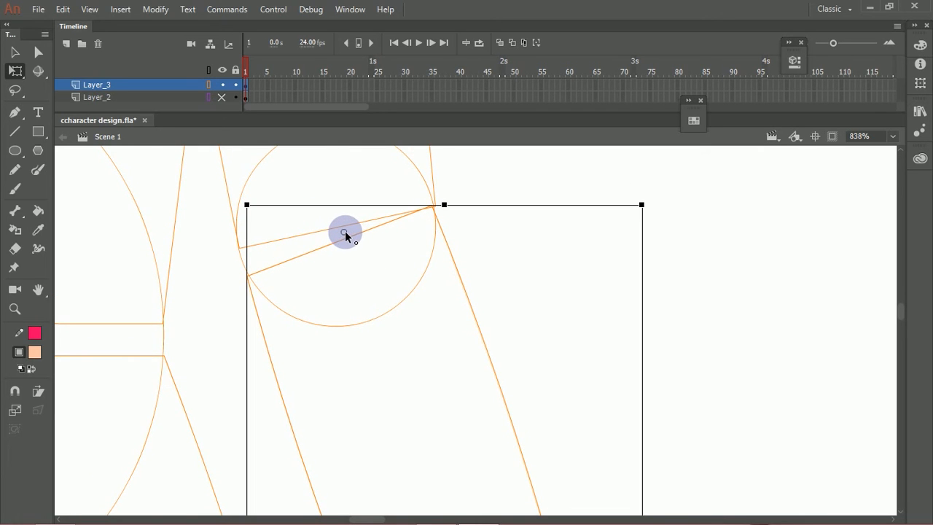
pyautogui.click(209, 70)
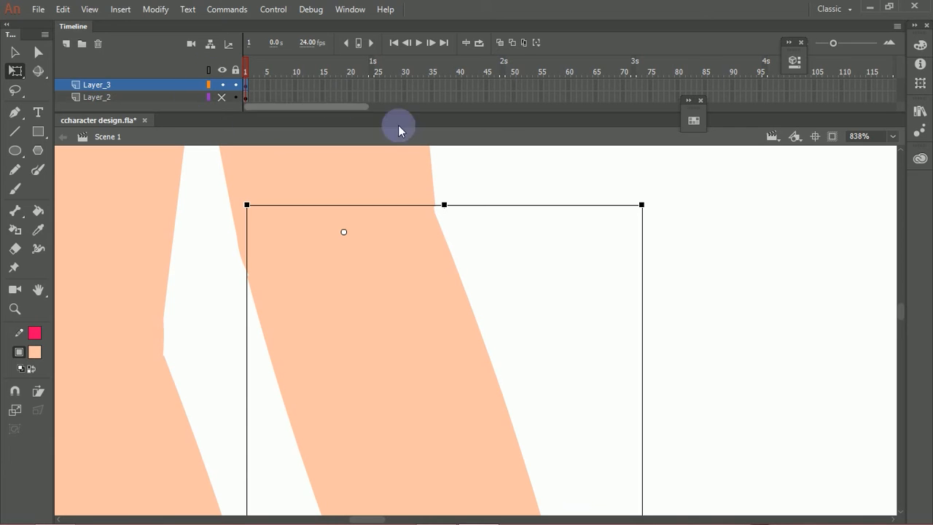
pyautogui.moveTo(647, 202); pyautogui.dragTo(538, 132)
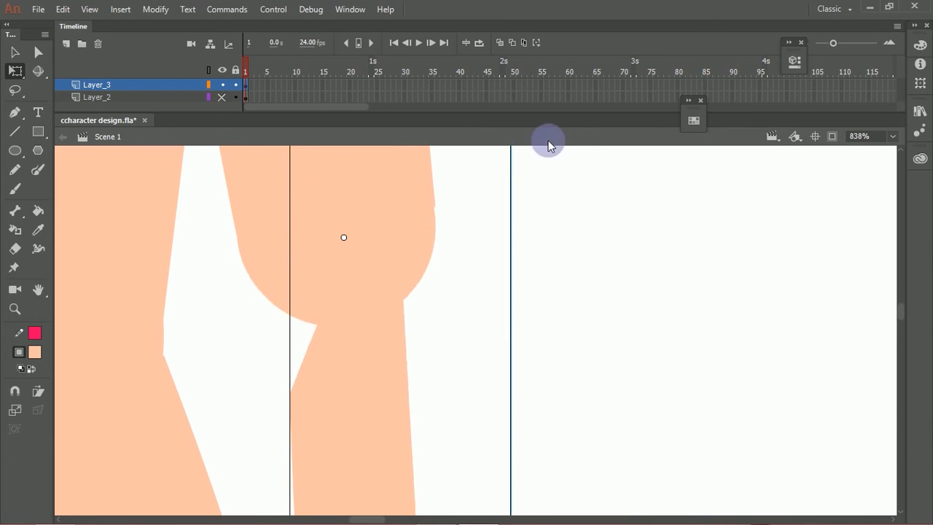
pyautogui.hotkey('ctrl', 'z')
pyautogui.moveTo(649, 207); pyautogui.dragTo(292, 207)
pyautogui.hotkey('ctrl', 'z')
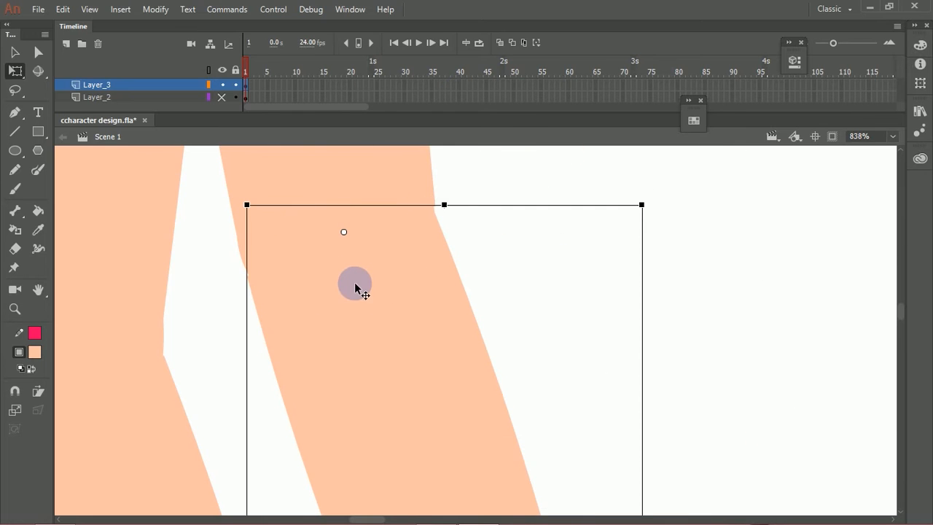
# Reshape the forearm inside the rightlowerhand symbol by pulling its inner elbow corner onto the upper arm's edge, and check the outlines.
pyautogui.doubleClick(272, 286)
pyautogui.doubleClick(261, 283)
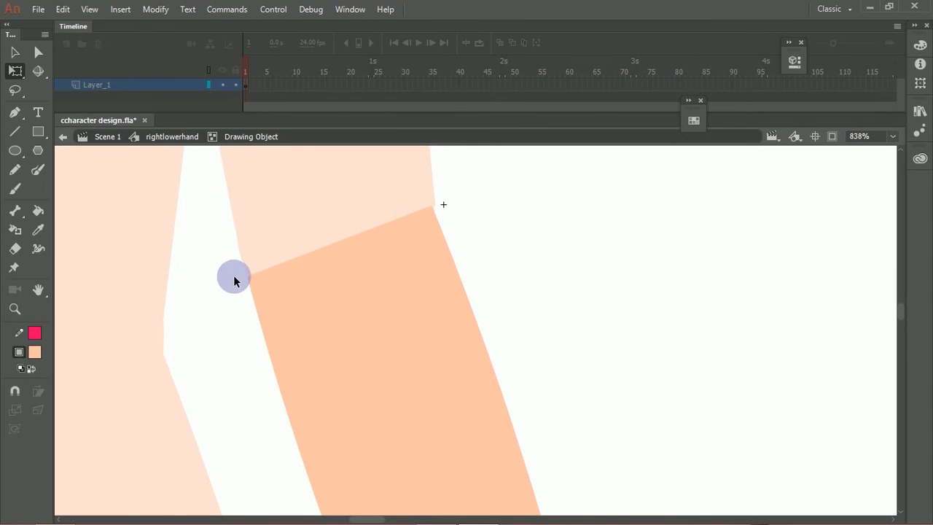
pyautogui.moveTo(249, 275); pyautogui.dragTo(241, 251)
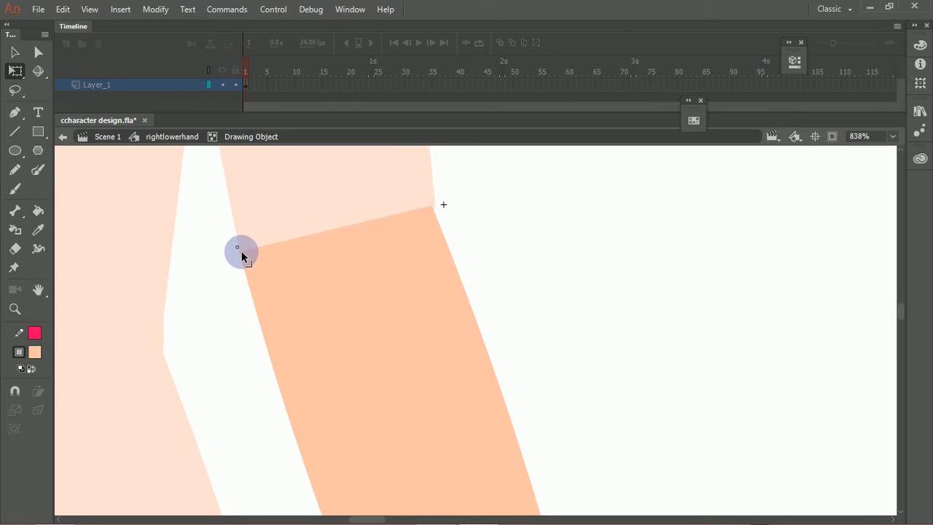
pyautogui.doubleClick(200, 237)
pyautogui.doubleClick(199, 237)
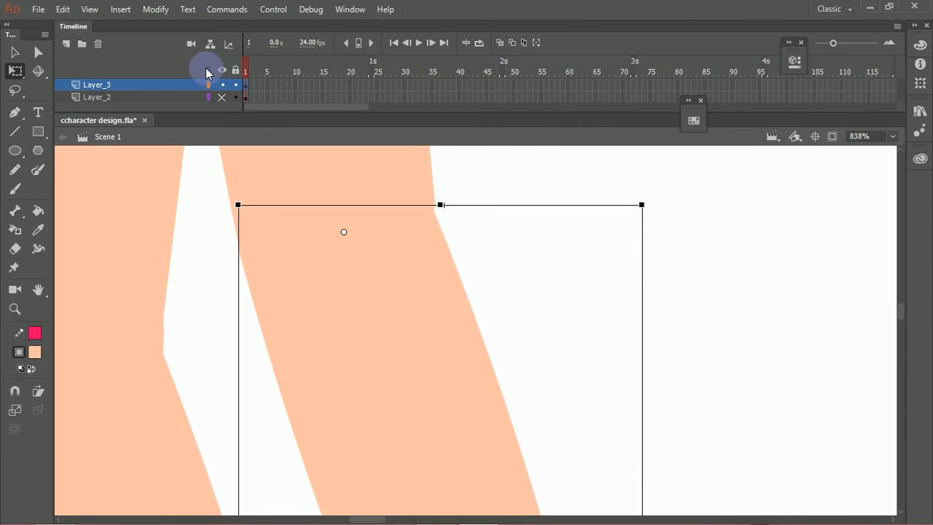
pyautogui.click(208, 70)
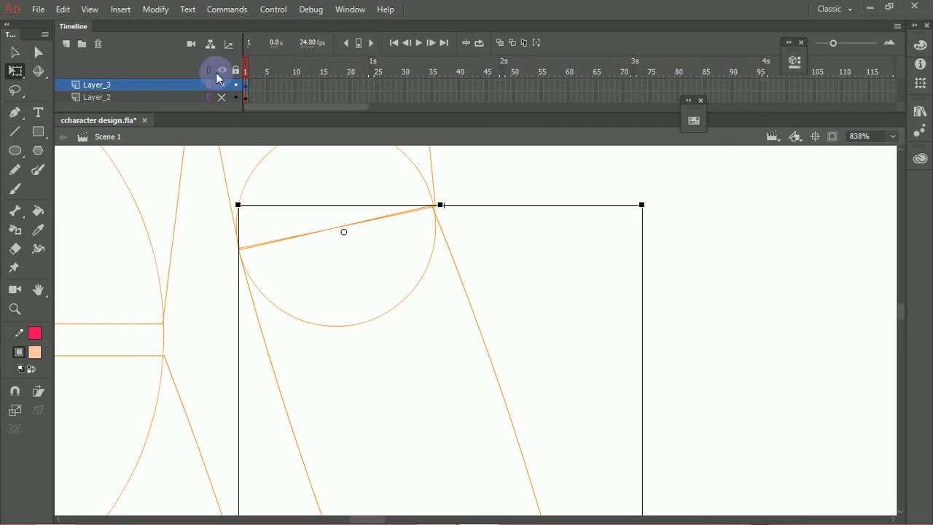
pyautogui.click(208, 70)
# Test the forearm's rotation at the elbow and the hand's rotation at the wrist, undoing each test.
pyautogui.hotkey('ctrl', '-')
pyautogui.hotkey('ctrl', '-')
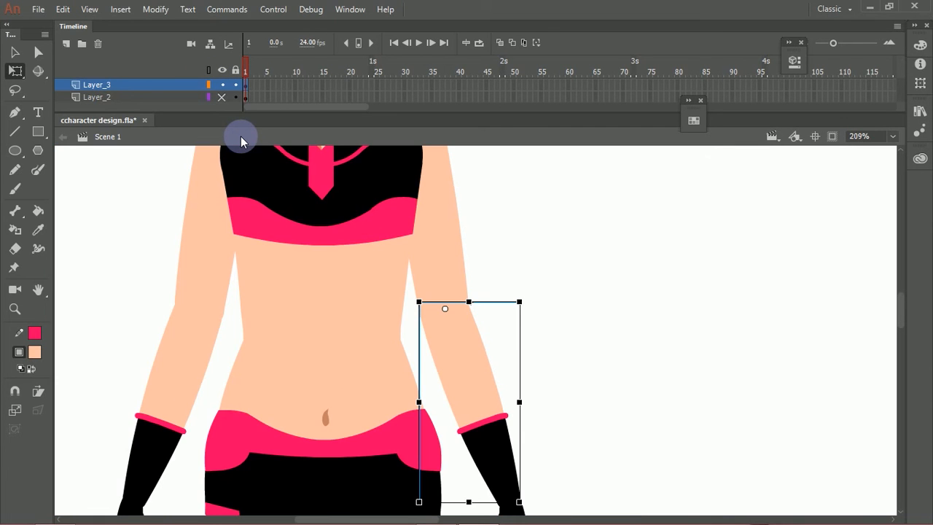
pyautogui.moveTo(532, 306); pyautogui.dragTo(448, 223)
pyautogui.hotkey('ctrl', 'z')
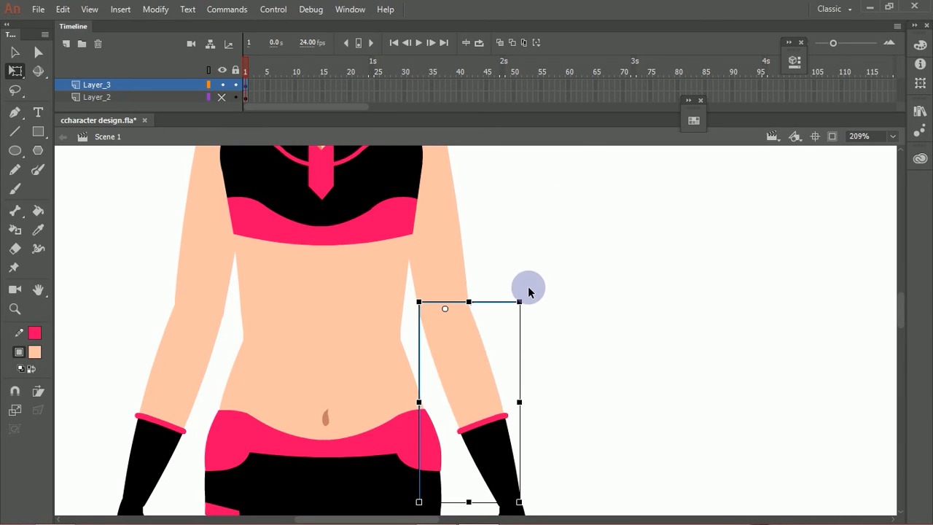
pyautogui.scroll(-5, 524, 287)
pyautogui.click(476, 392)
pyautogui.moveTo(500, 455); pyautogui.dragTo(647, 297)
pyautogui.hotkey('ctrl', 'z')
pyautogui.click(603, 310)
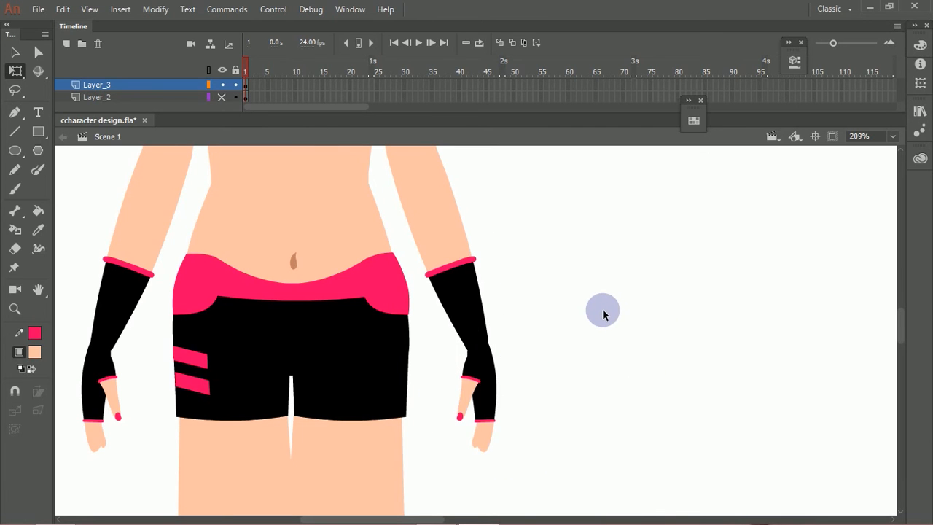
# Return to the Selection tool and view the whole character.
pyautogui.press('p')
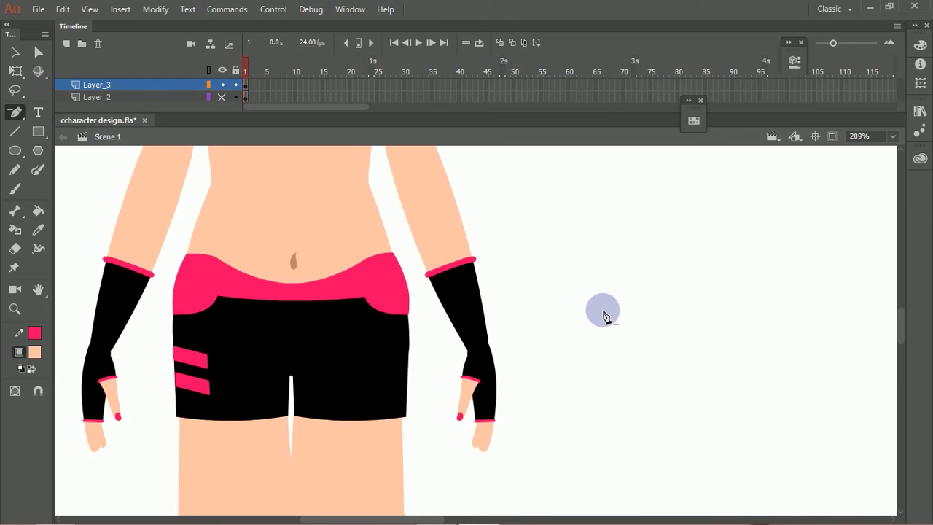
pyautogui.press('v')
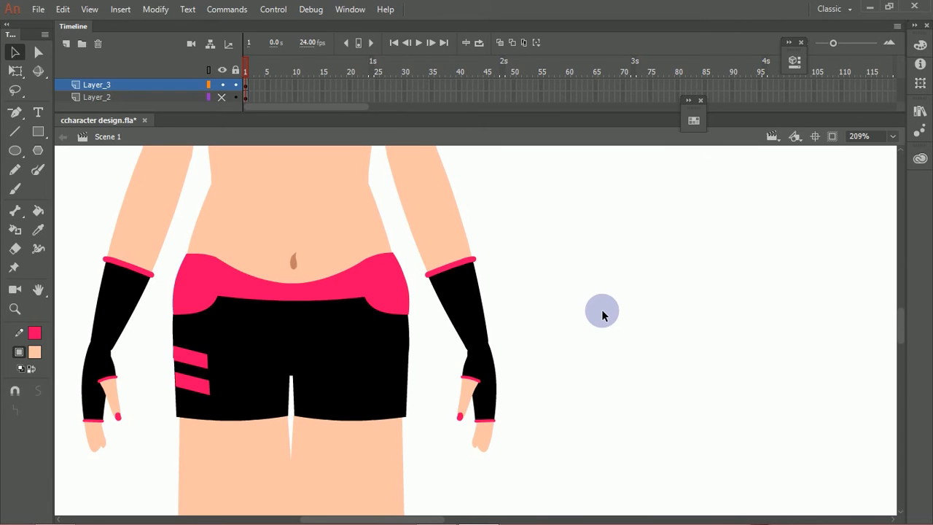
pyautogui.hotkey('ctrl', '-')
pyautogui.hotkey('ctrl', '-')
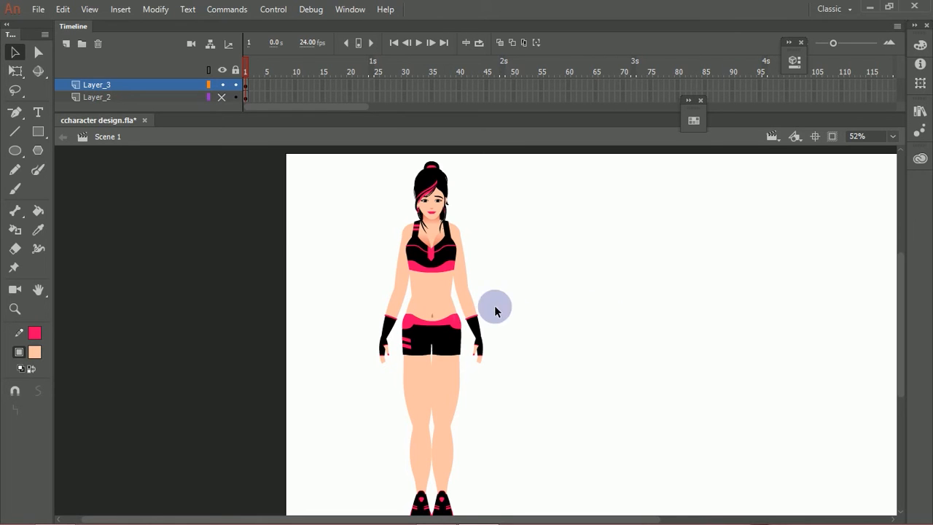
# Try moving the head away from the back hair bun, then undo the move.
pyautogui.moveTo(509, 231); pyautogui.dragTo(481, 314)
pyautogui.moveTo(330, 214); pyautogui.dragTo(490, 336)
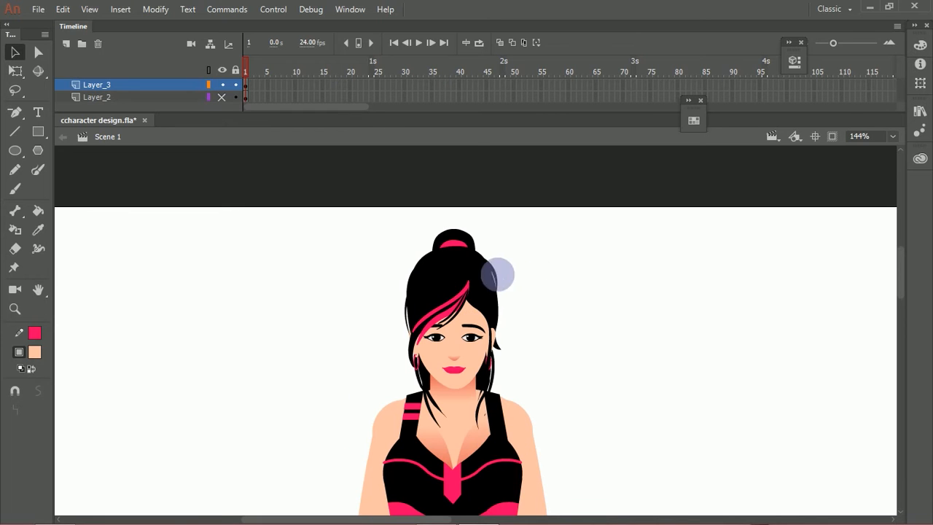
pyautogui.moveTo(335, 257); pyautogui.dragTo(535, 369)
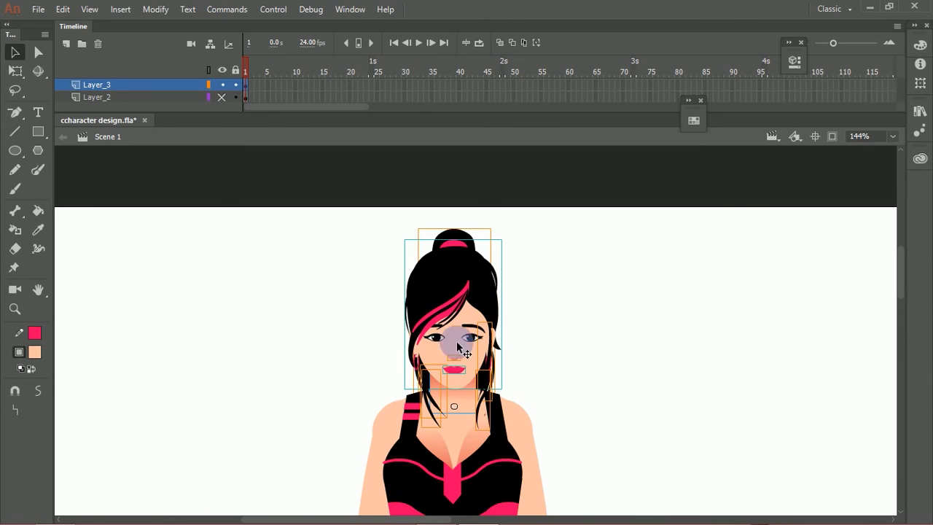
pyautogui.keyDown('shift'); pyautogui.click(467, 237); pyautogui.keyUp('shift')
pyautogui.moveTo(470, 264); pyautogui.dragTo(636, 282)
pyautogui.keyDown('shift'); pyautogui.click(457, 244); pyautogui.keyUp('shift')
pyautogui.hotkey('ctrl', 'z')
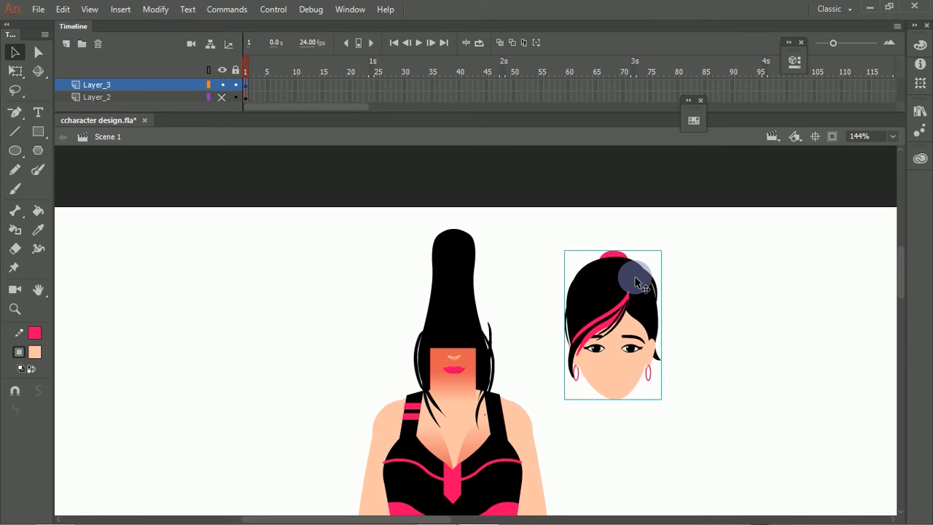
pyautogui.hotkey('ctrl', 'z')
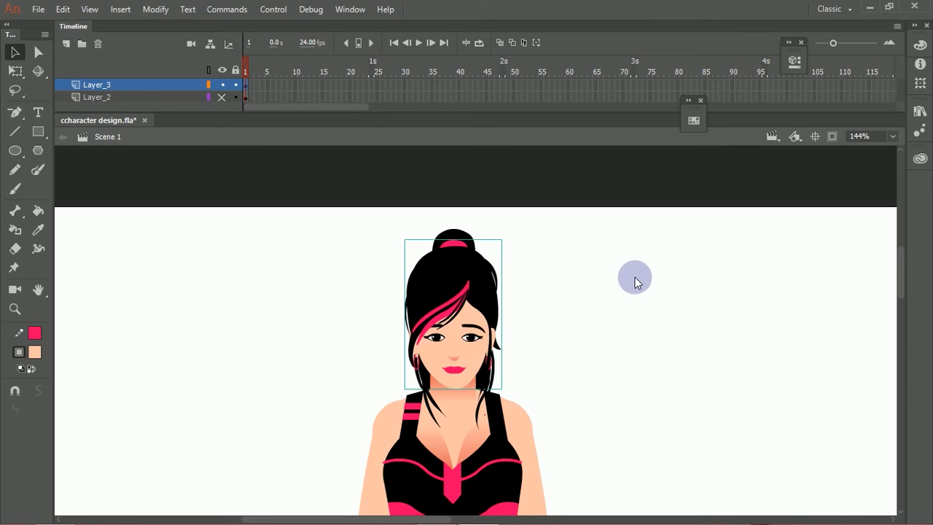
# Select the nose and lips together with the head, test moving them as one, and undo the move.
pyautogui.moveTo(332, 251); pyautogui.dragTo(536, 463)
pyautogui.moveTo(523, 360); pyautogui.dragTo(492, 372)
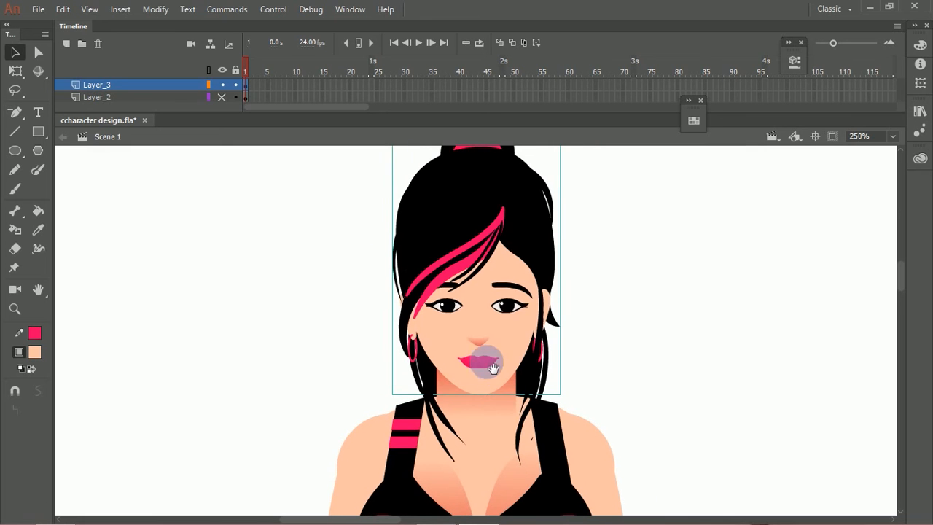
pyautogui.keyDown('shift'); pyautogui.click(483, 342); pyautogui.keyUp('shift')
pyautogui.keyDown('shift'); pyautogui.click(490, 364); pyautogui.keyUp('shift')
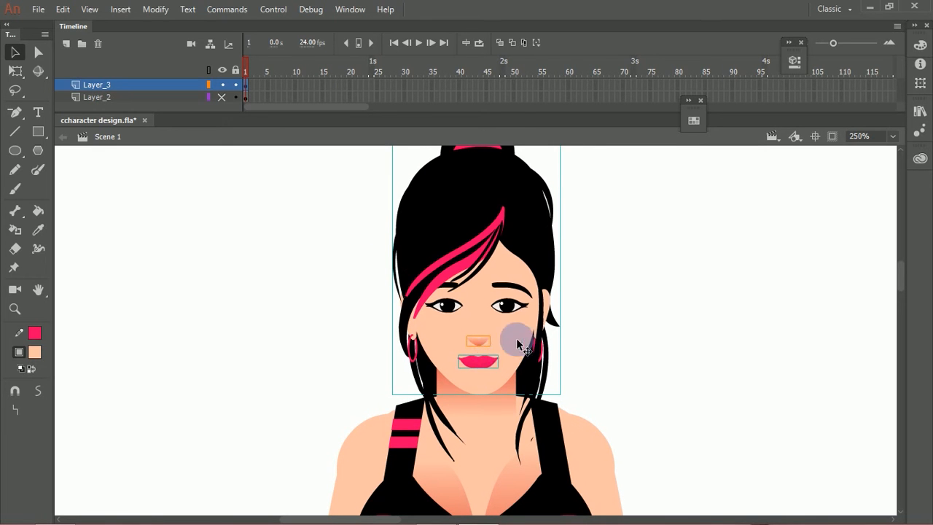
pyautogui.moveTo(540, 339); pyautogui.dragTo(769, 343)
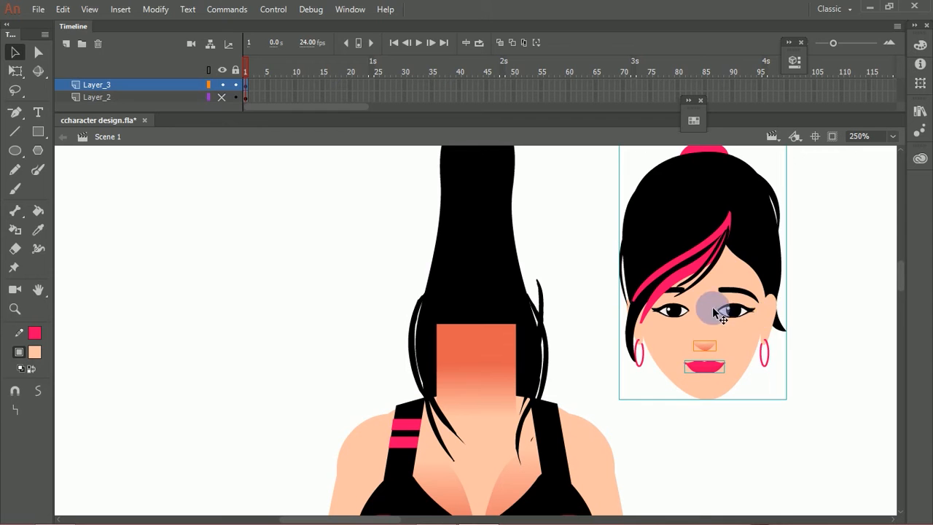
pyautogui.hotkey('ctrl', 'z')
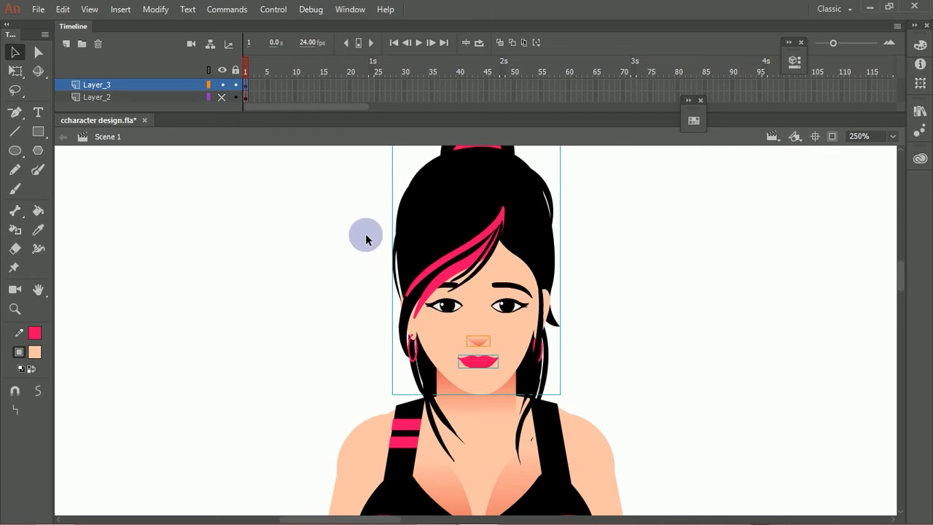
# Select the head, facial features and side hair strands without the back hair, then test-move them and undo.
pyautogui.scroll(2, 373, 306)
pyautogui.moveTo(332, 253); pyautogui.dragTo(623, 420)
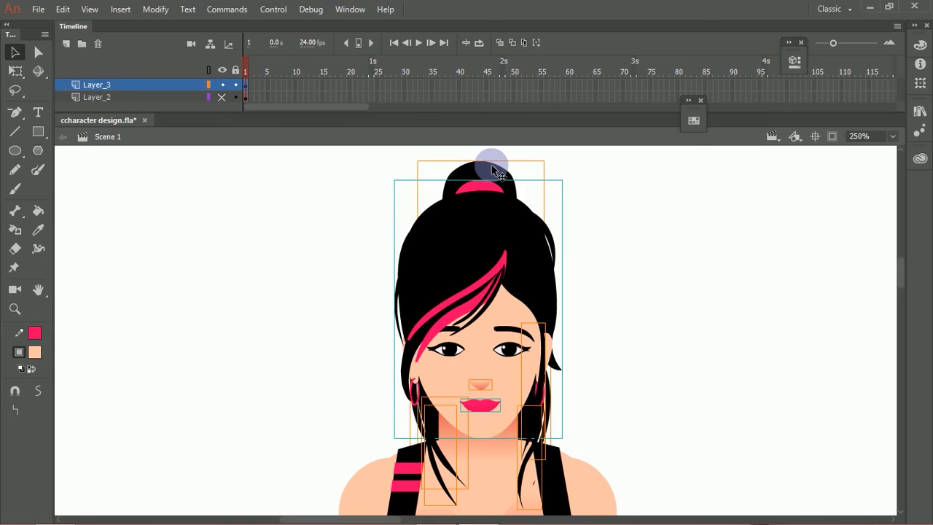
pyautogui.moveTo(506, 227); pyautogui.dragTo(758, 255)
pyautogui.hotkey('ctrl', 'z')
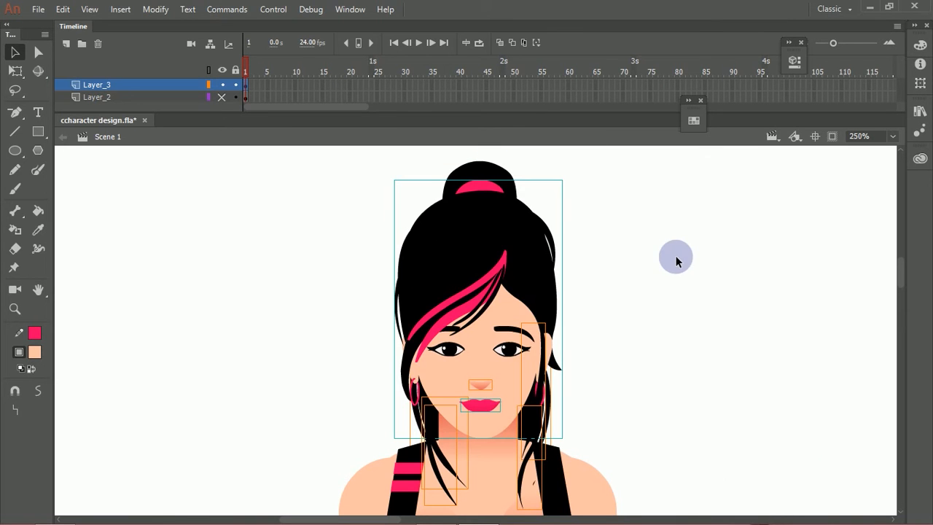
# Convert the selected head, facial features and side hair strands into one graphic symbol.
pyautogui.scroll(-5, 508, 264)
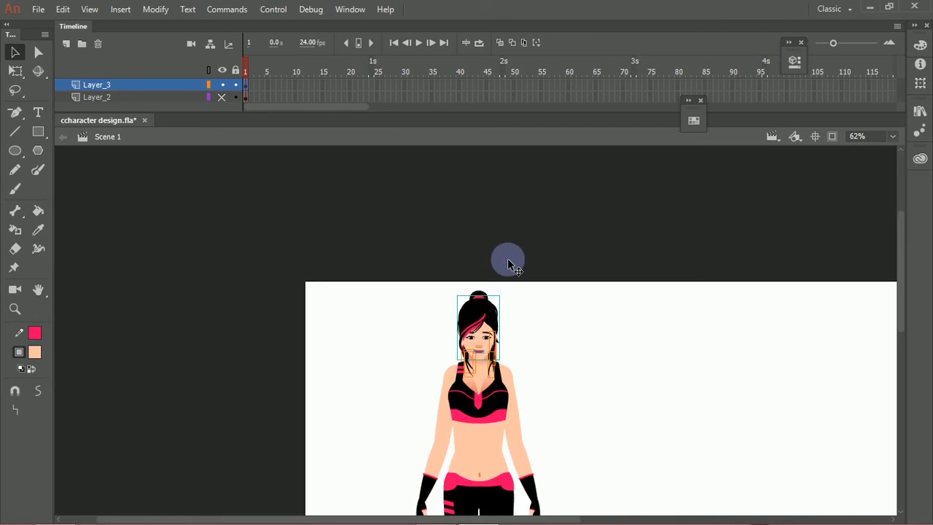
pyautogui.scroll(2, 508, 264)
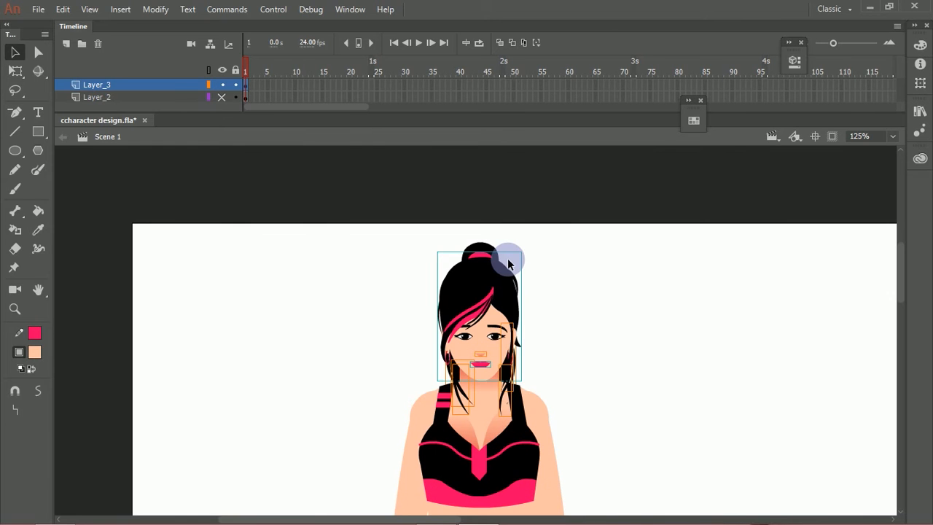
pyautogui.rightClick(501, 302)
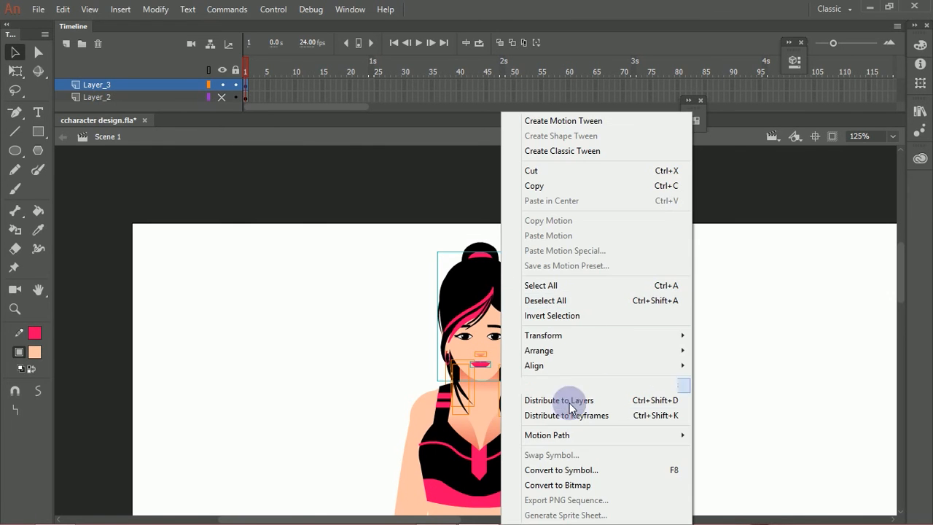
pyautogui.click(554, 470)
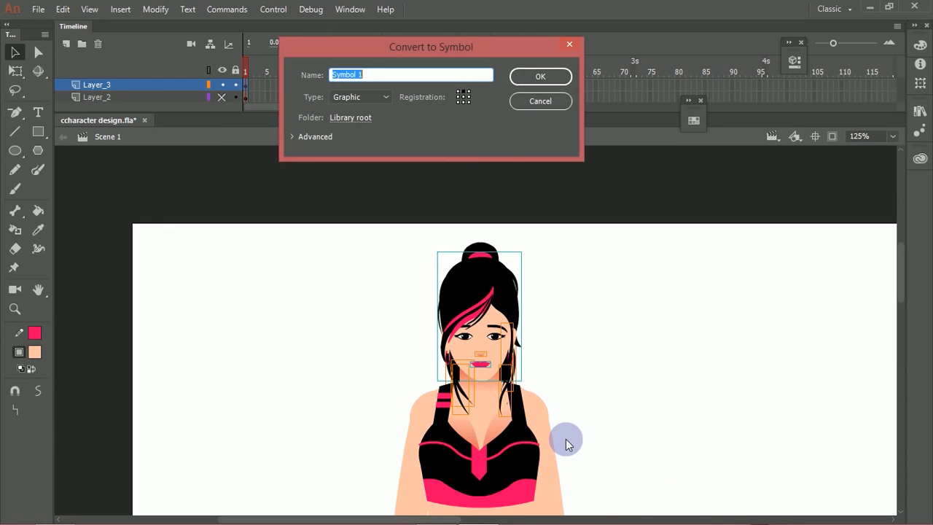
pyautogui.write('ha')
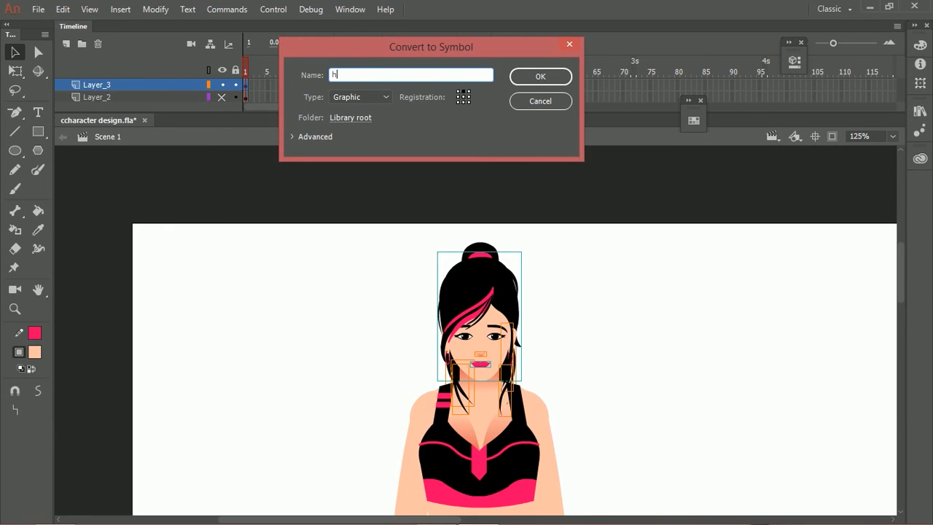
pyautogui.press('Return')
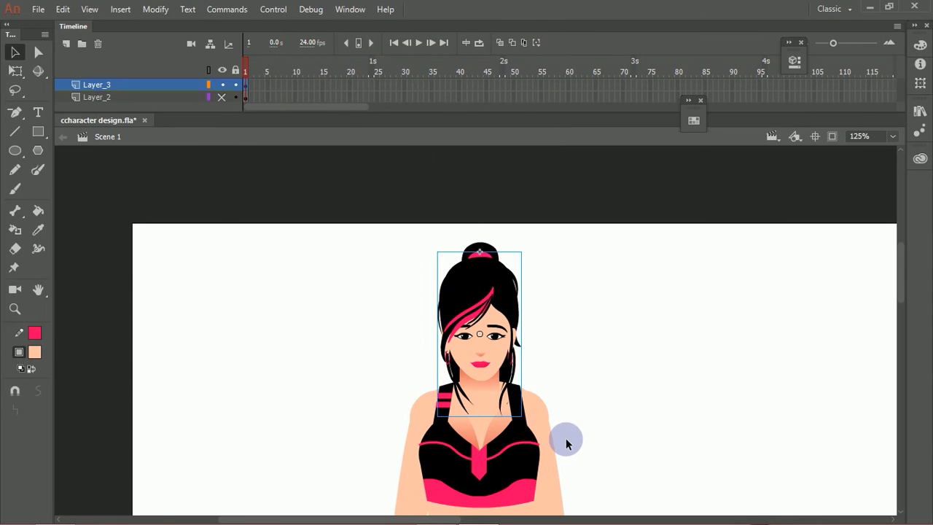
# Move the head symbol's transformation pivot to the nose with Free Transform, testing the head's rotation and undoing the test.
pyautogui.press('q')
pyautogui.moveTo(482, 337); pyautogui.dragTo(483, 367)
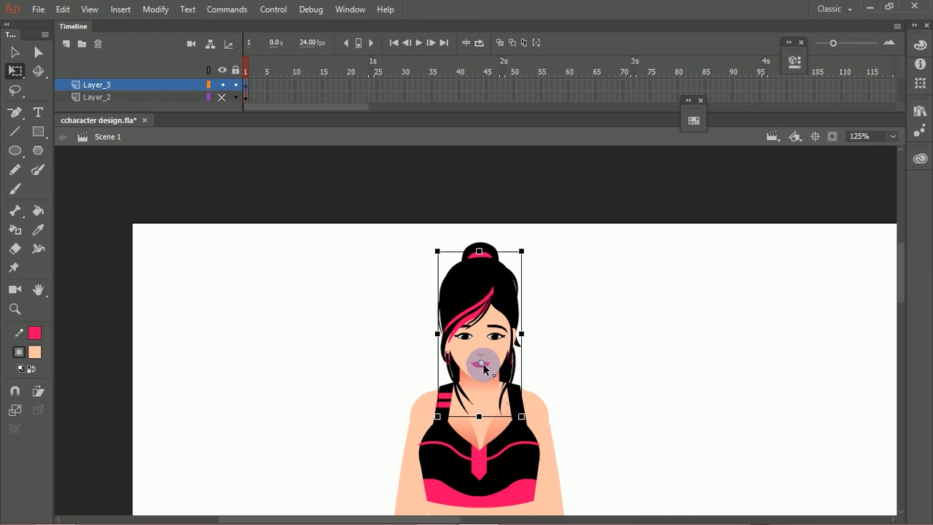
pyautogui.moveTo(483, 362); pyautogui.dragTo(482, 355)
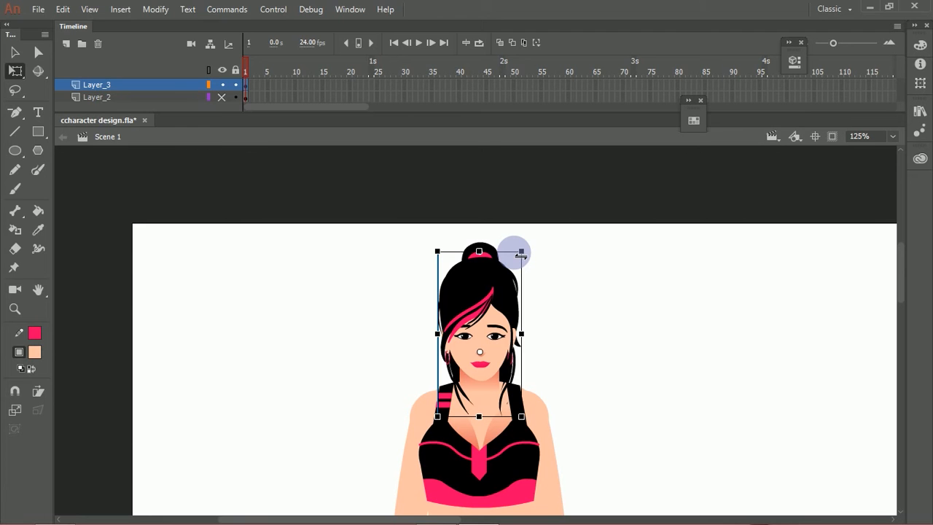
pyautogui.moveTo(530, 252); pyautogui.dragTo(488, 229)
pyautogui.hotkey('ctrl', 'z')
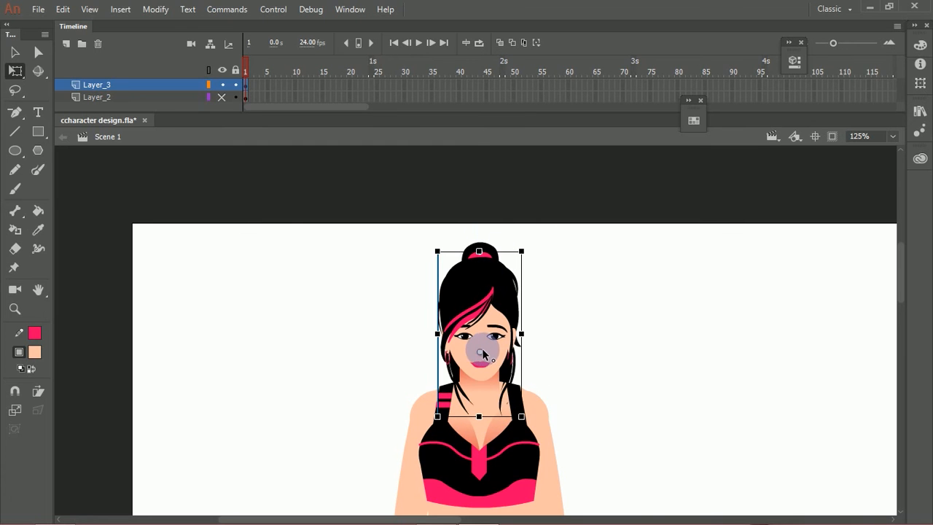
pyautogui.moveTo(534, 251)
pyautogui.mouseDown()
pyautogui.moveTo(574, 264)
pyautogui.moveTo(500, 240)
pyautogui.moveTo(568, 255)
pyautogui.moveTo(527, 245)
pyautogui.moveTo(564, 252)
pyautogui.moveTo(536, 241)
pyautogui.mouseUp()
# Convert the back hair with the bun into a graphic symbol named hair and send it behind the head.
pyautogui.hotkey('ctrl', 'space')
pyautogui.moveTo(405, 244); pyautogui.dragTo(590, 369)
pyautogui.moveTo(472, 263); pyautogui.dragTo(591, 257)
pyautogui.hotkey('ctrl', 'z')
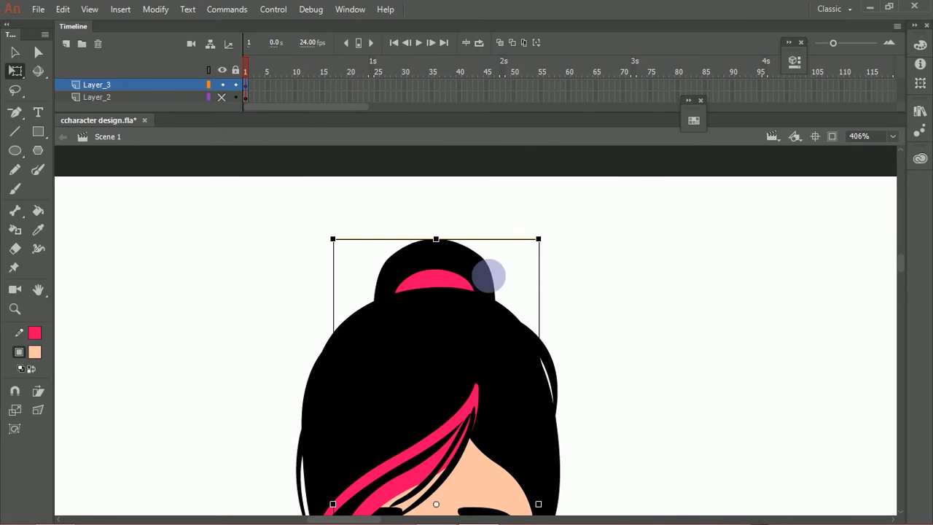
pyautogui.rightClick(466, 257)
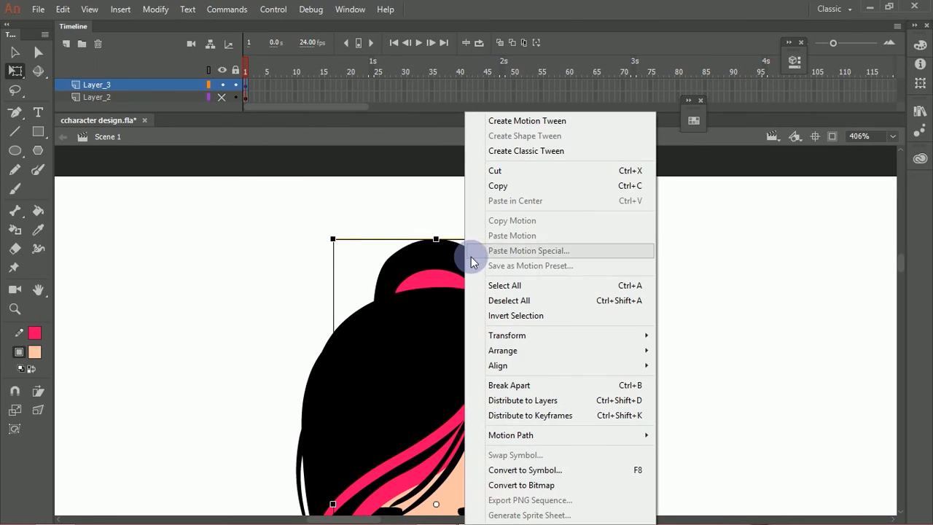
pyautogui.click(513, 469)
pyautogui.write('hair')
pyautogui.press('Return')
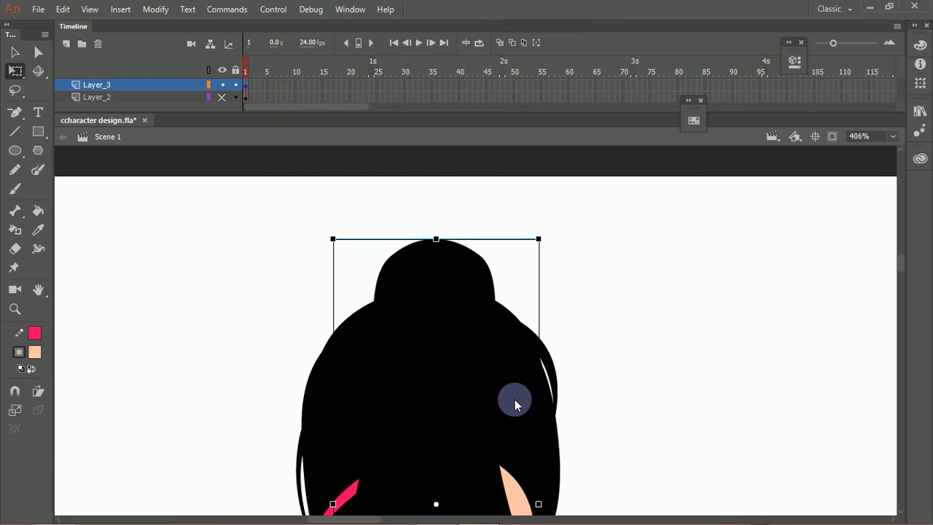
pyautogui.hotkey('ctrl', 'shift', 'Down')
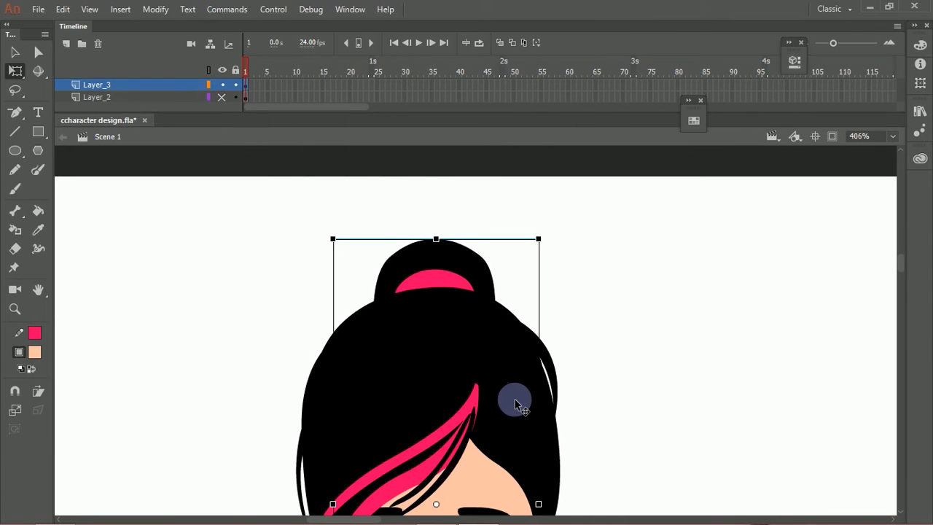
# Turn on the layer parenting view in the timeline.
pyautogui.hotkey('ctrl', '-')
pyautogui.hotkey('ctrl', '-')
pyautogui.hotkey('ctrl', '-')
pyautogui.hotkey('ctrl', '-')
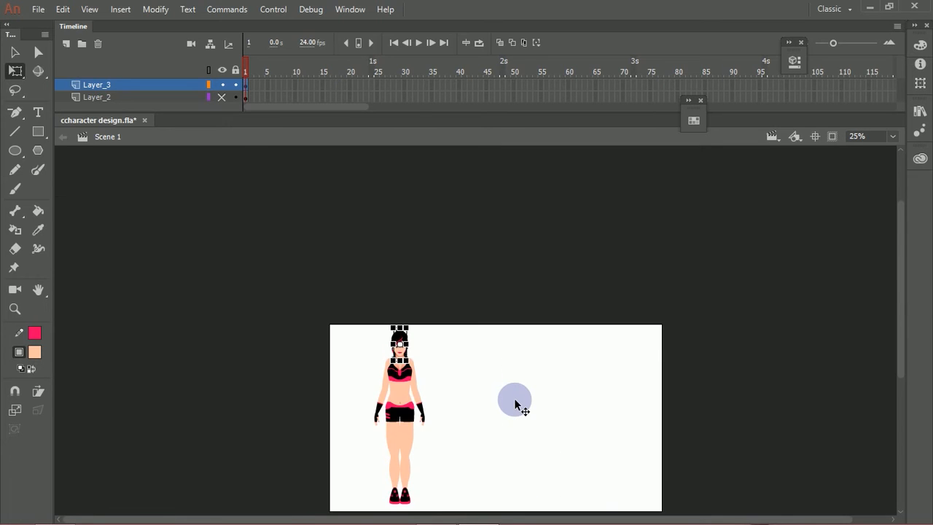
pyautogui.hotkey('ctrl', '=')
pyautogui.moveTo(602, 308); pyautogui.dragTo(554, 210)
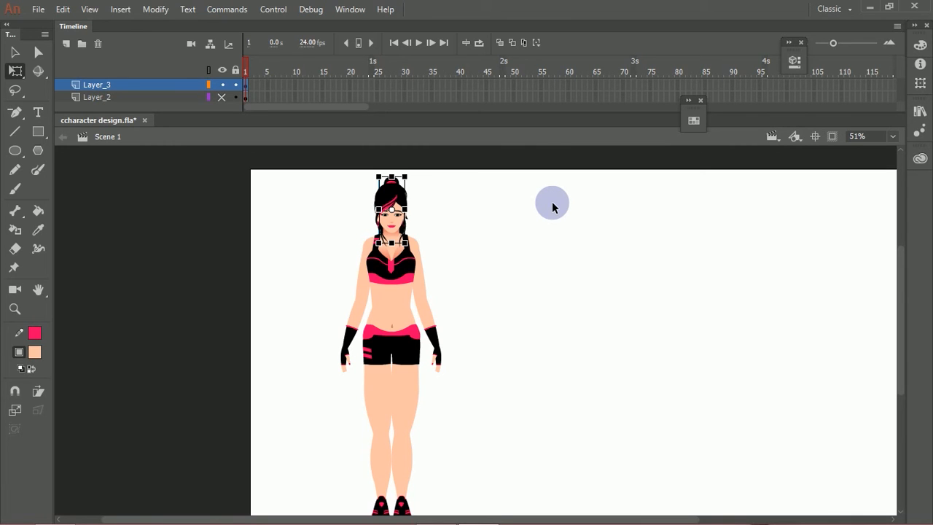
pyautogui.click(210, 47)
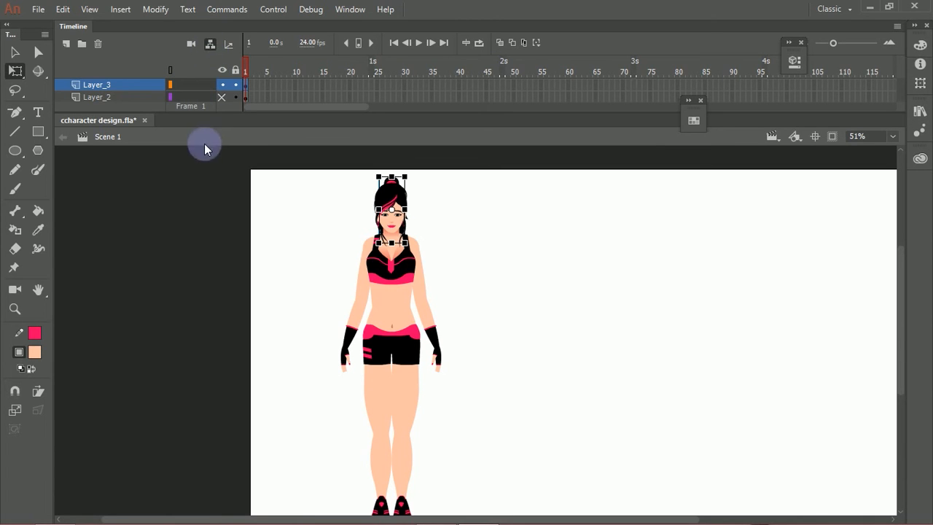
pyautogui.click(211, 119)
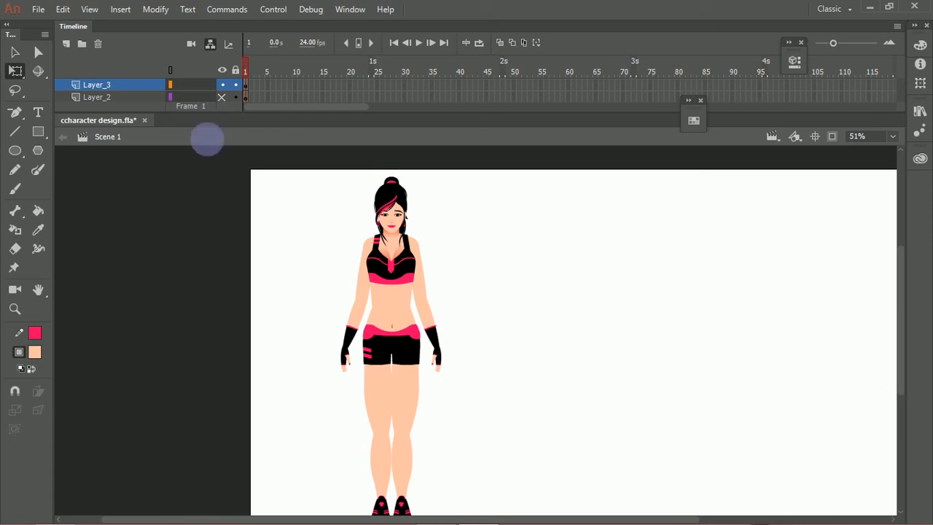
pyautogui.moveTo(216, 121)
pyautogui.mouseDown()
pyautogui.moveTo(200, 233)
pyautogui.moveTo(202, 183)
pyautogui.moveTo(222, 140)
pyautogui.moveTo(225, 118)
pyautogui.moveTo(217, 156)
pyautogui.moveTo(236, 54)
pyautogui.moveTo(232, 119)
pyautogui.mouseUp()
# Select all of the character's body parts and convert them into a single graphic symbol named front.
pyautogui.hotkey('ctrl', '-')
pyautogui.moveTo(337, 231); pyautogui.dragTo(452, 466)
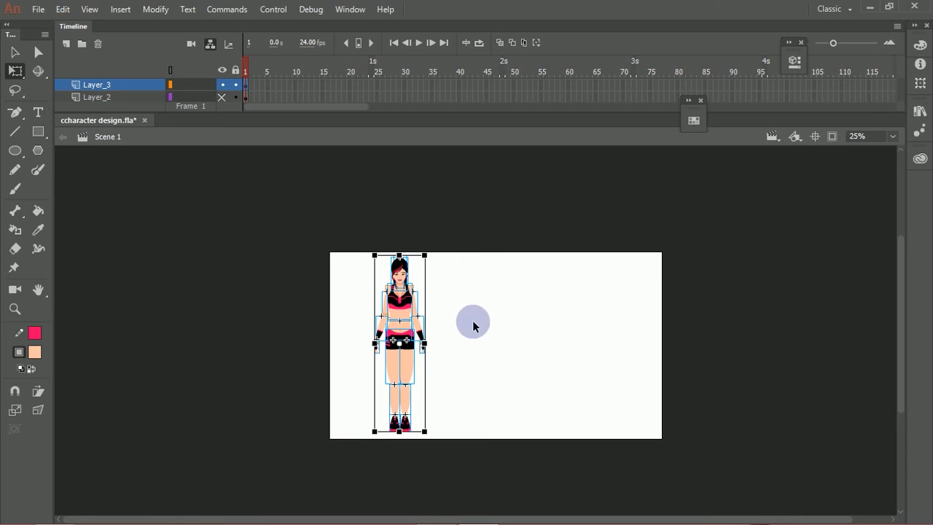
pyautogui.moveTo(353, 231); pyautogui.dragTo(462, 497)
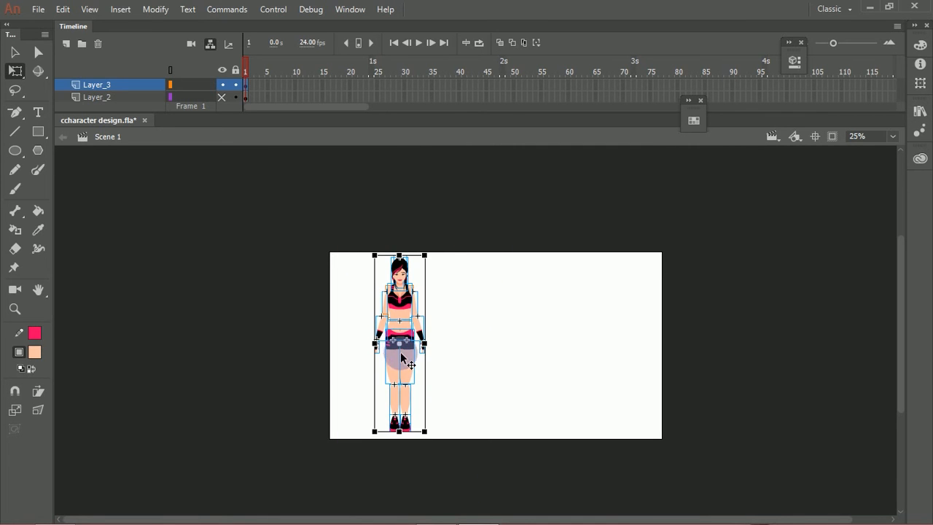
pyautogui.rightClick(405, 364)
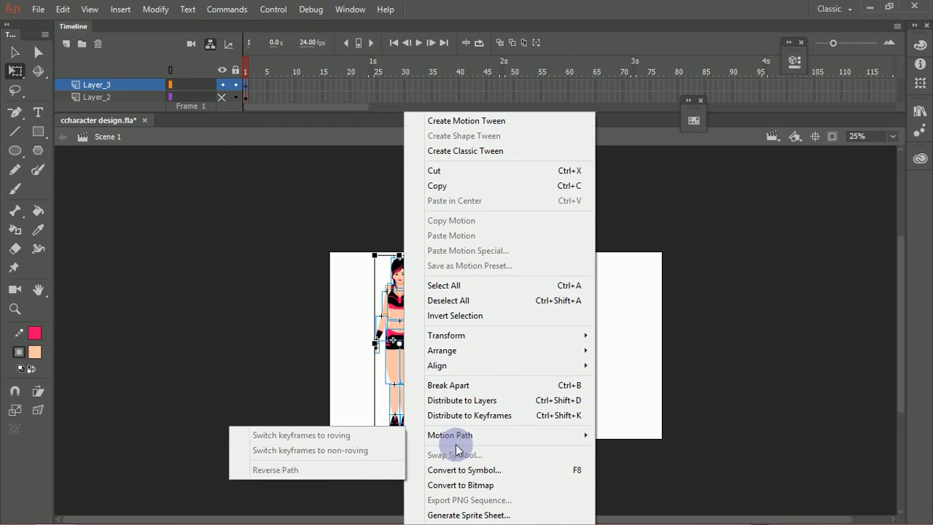
pyautogui.click(472, 477)
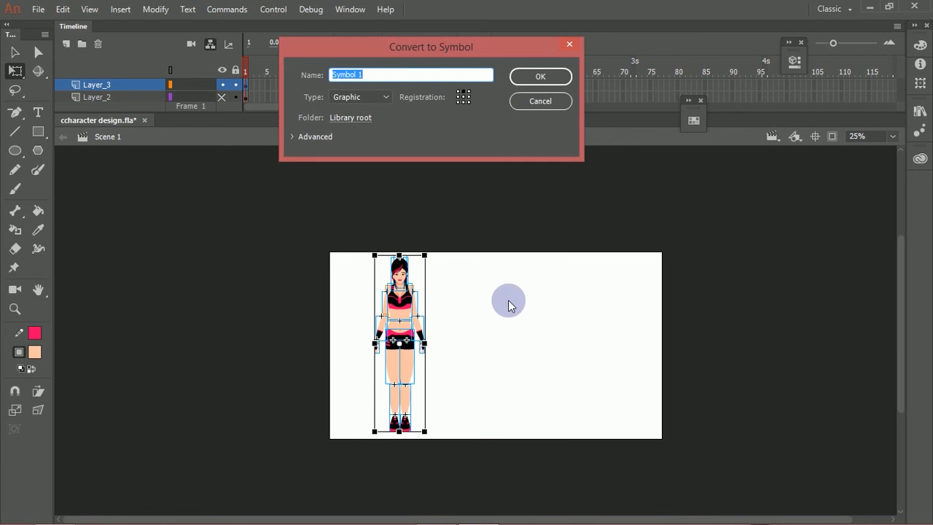
pyautogui.write('front')
pyautogui.press('Return')
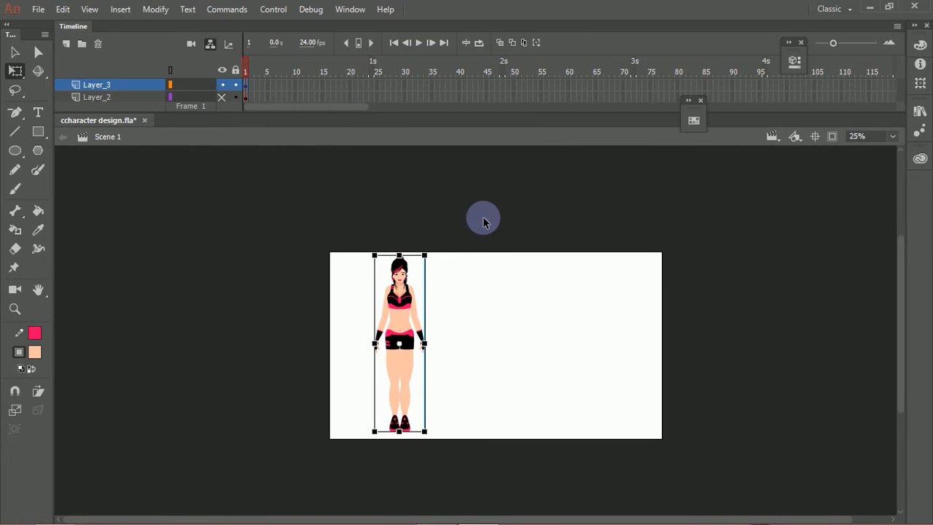
# Open the front symbol for editing, clear the selection and enlarge the timeline area to show more layers.
pyautogui.doubleClick(405, 321)
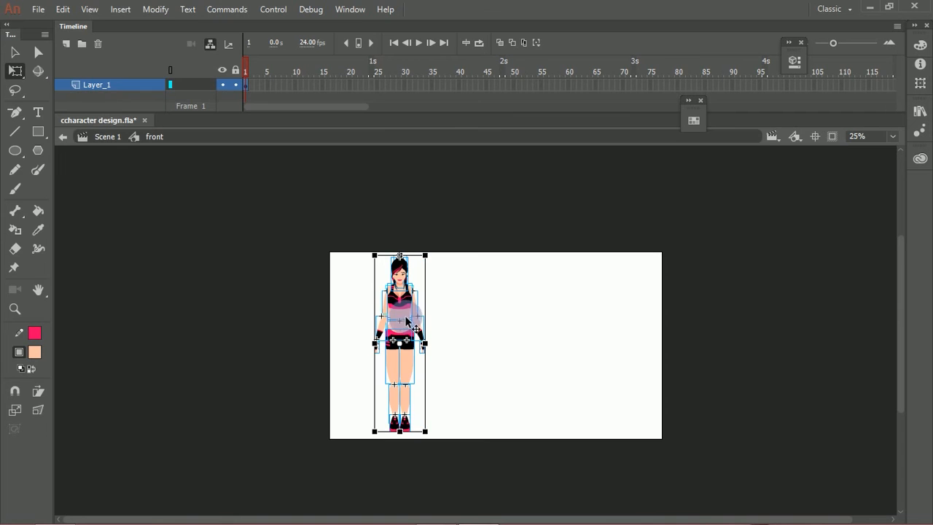
pyautogui.click(447, 318)
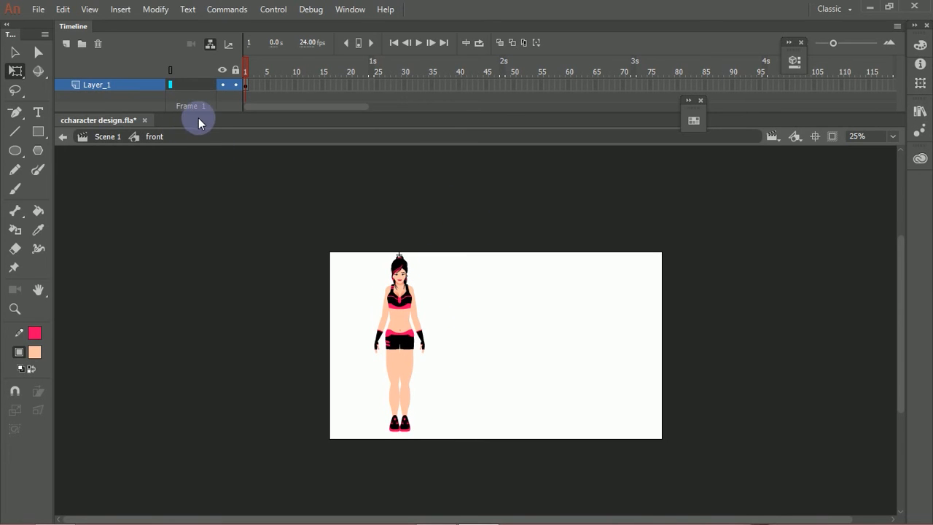
pyautogui.moveTo(202, 115); pyautogui.dragTo(194, 167)
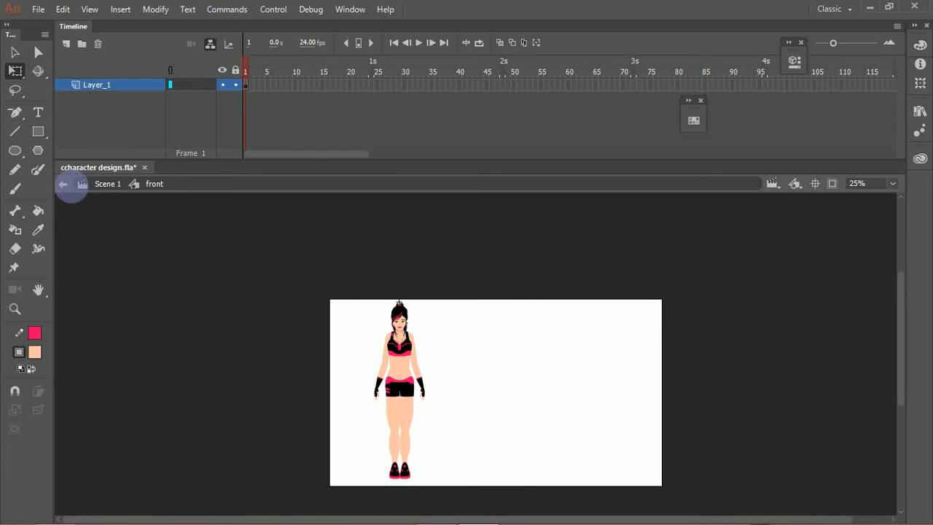
# Reopen the front symbol from Scene 1, try distributing all its body parts to layers, and undo the distribution.
pyautogui.click(63, 186)
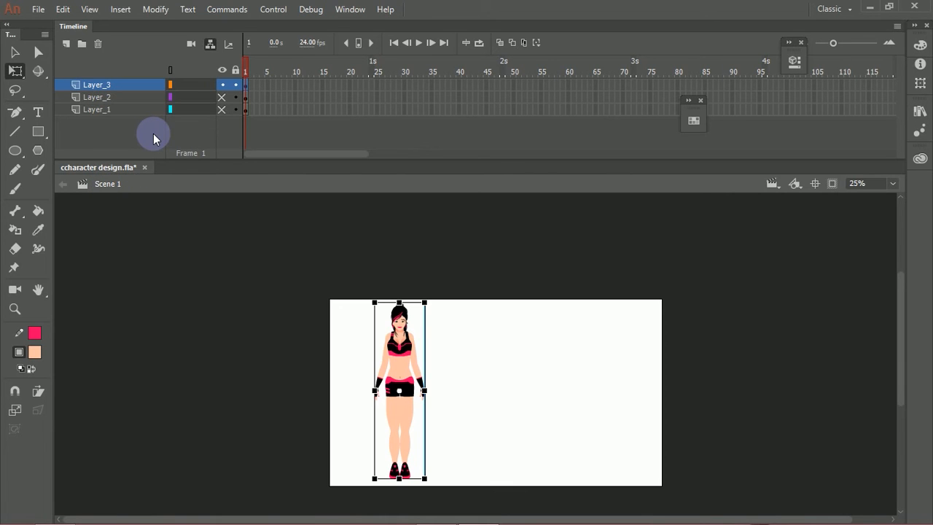
pyautogui.doubleClick(405, 361)
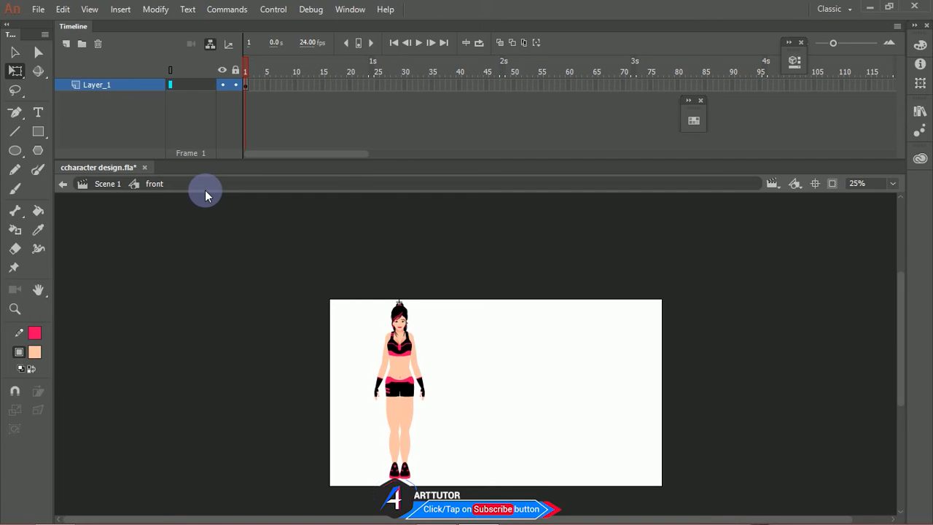
pyautogui.moveTo(326, 276); pyautogui.dragTo(459, 514)
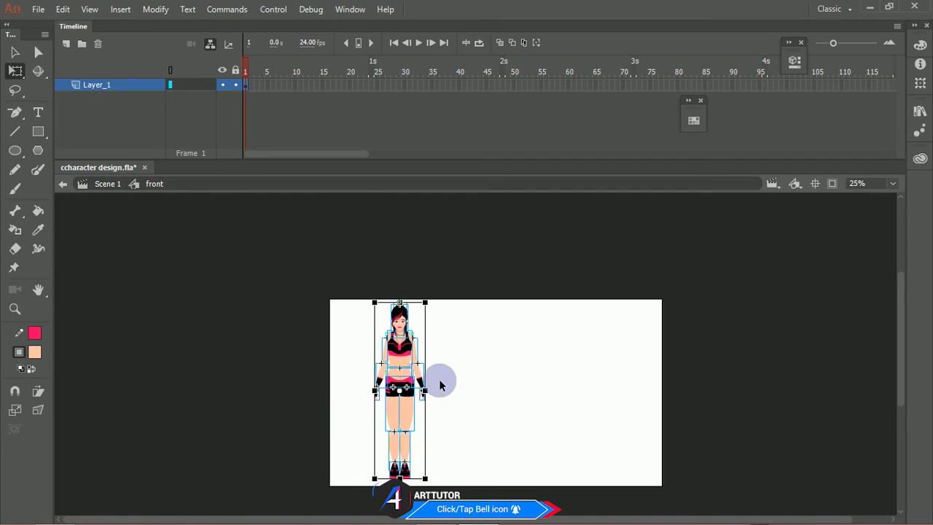
pyautogui.rightClick(399, 374)
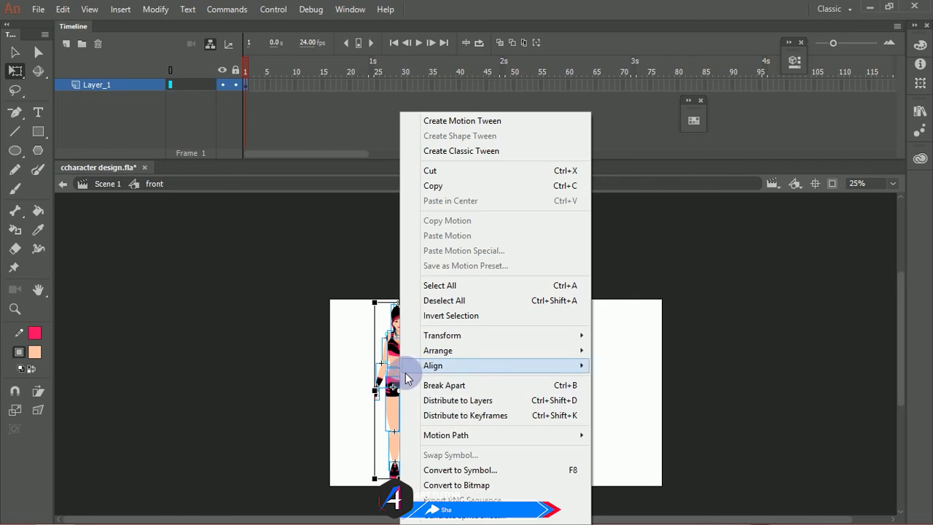
pyautogui.click(490, 400)
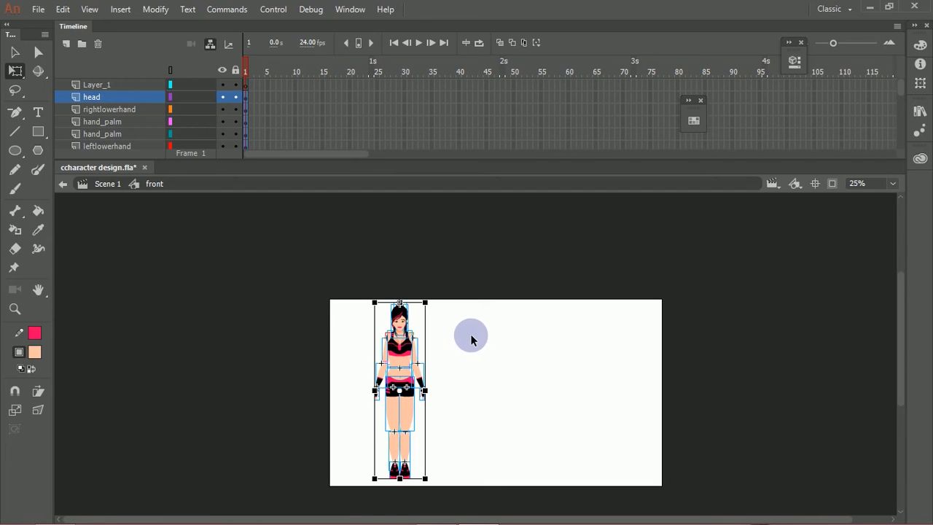
pyautogui.hotkey('ctrl', 'z')
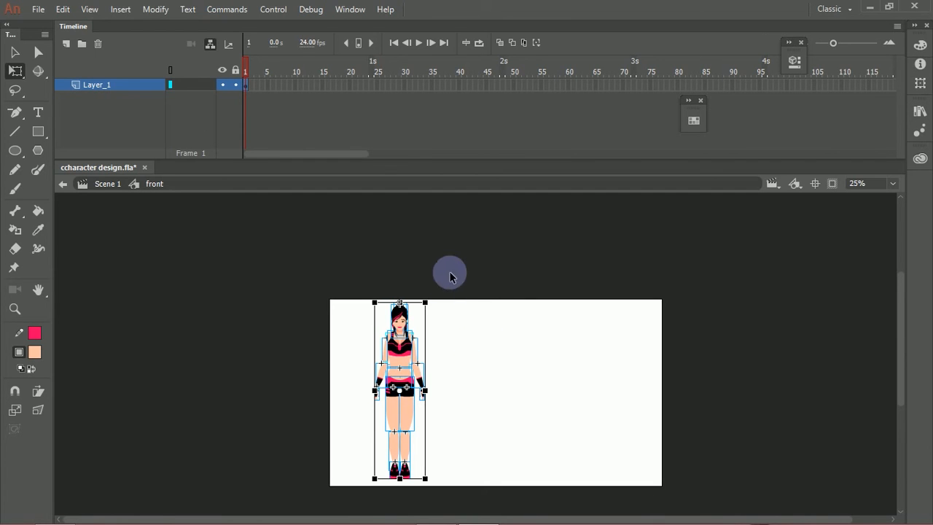
# Select all of the character's body parts inside the front symbol with the Selection tool and distribute them to layers.
pyautogui.click(457, 330)
pyautogui.moveTo(364, 294); pyautogui.dragTo(470, 398)
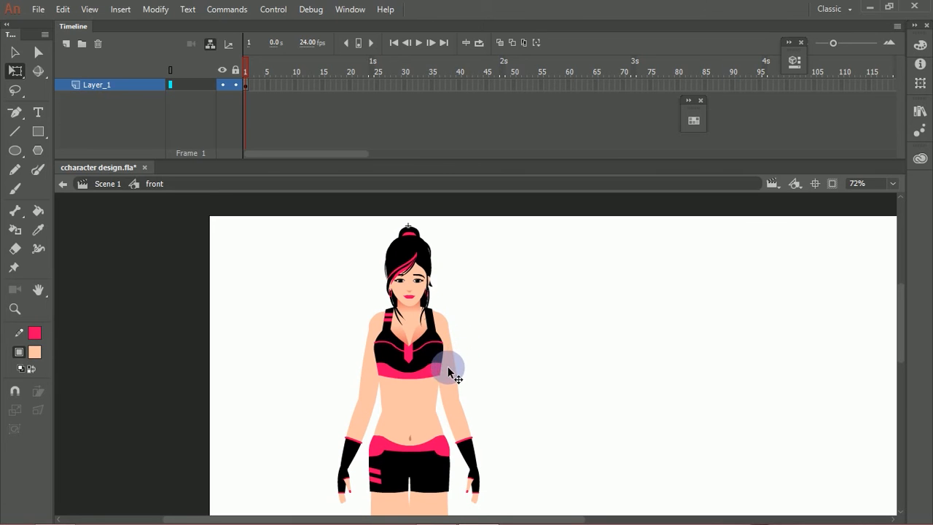
pyautogui.click(448, 371)
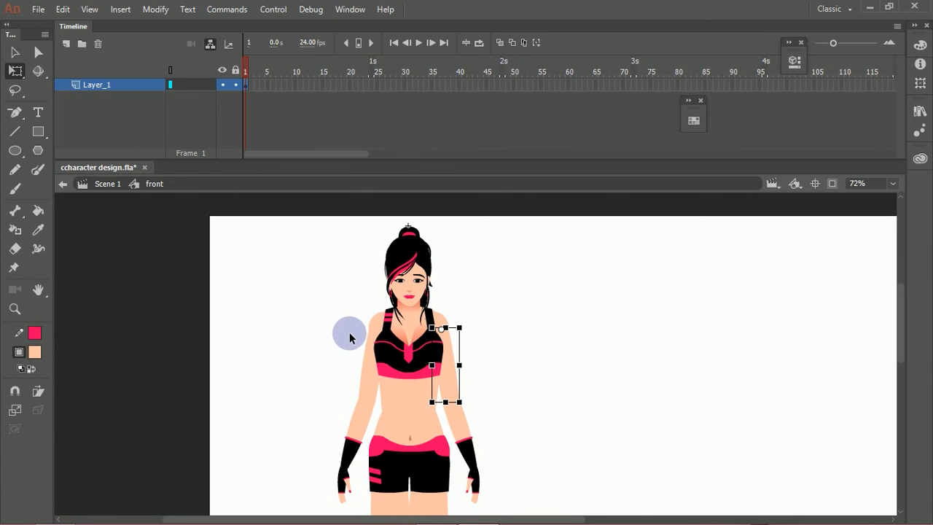
pyautogui.press('v')
pyautogui.click(446, 364)
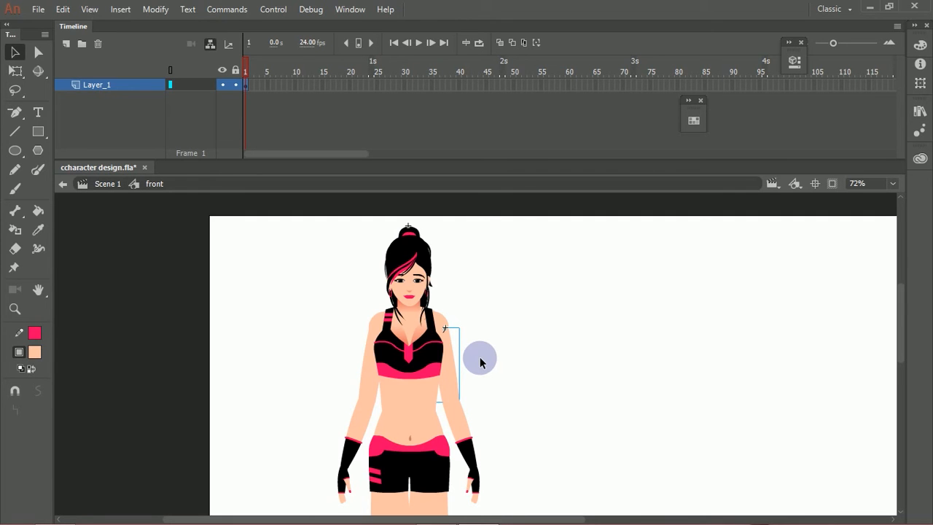
pyautogui.hotkey('ctrl', '-')
pyautogui.hotkey('ctrl', '-')
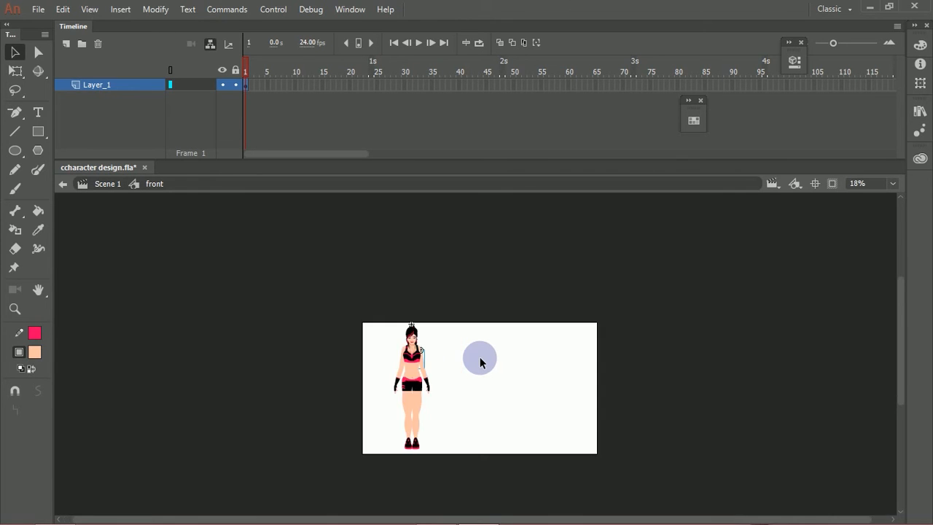
pyautogui.moveTo(358, 296); pyautogui.dragTo(457, 475)
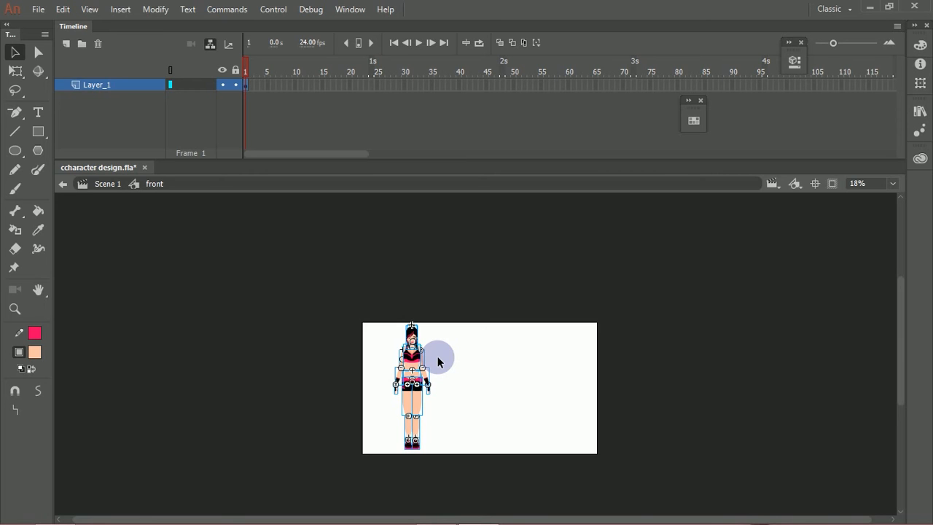
pyautogui.hotkey('ctrl', 'shift', 'd')
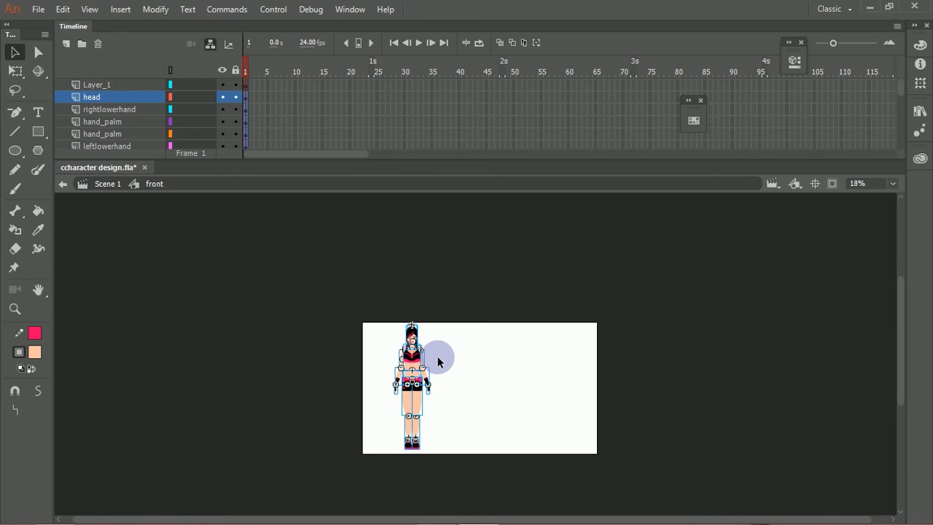
# Delete the empty Layer_1 from the front symbol and save the document.
pyautogui.click(131, 84)
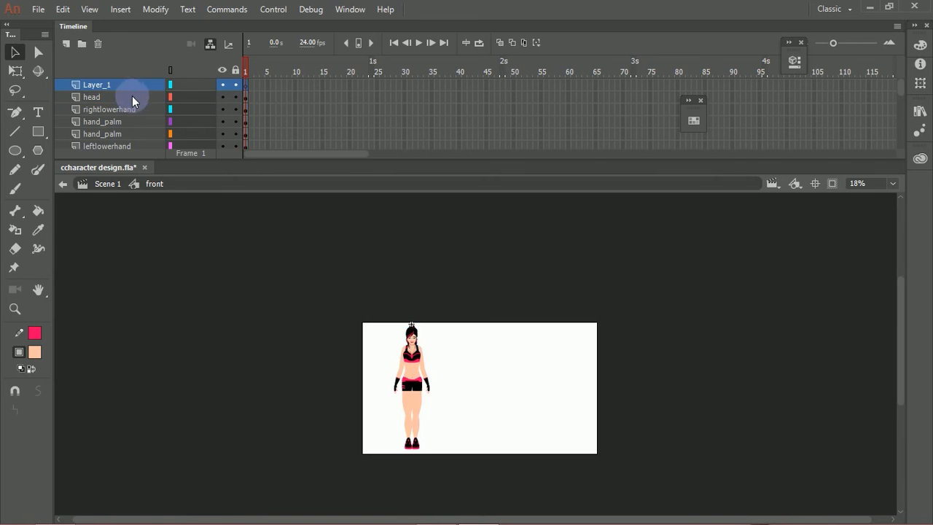
pyautogui.click(99, 44)
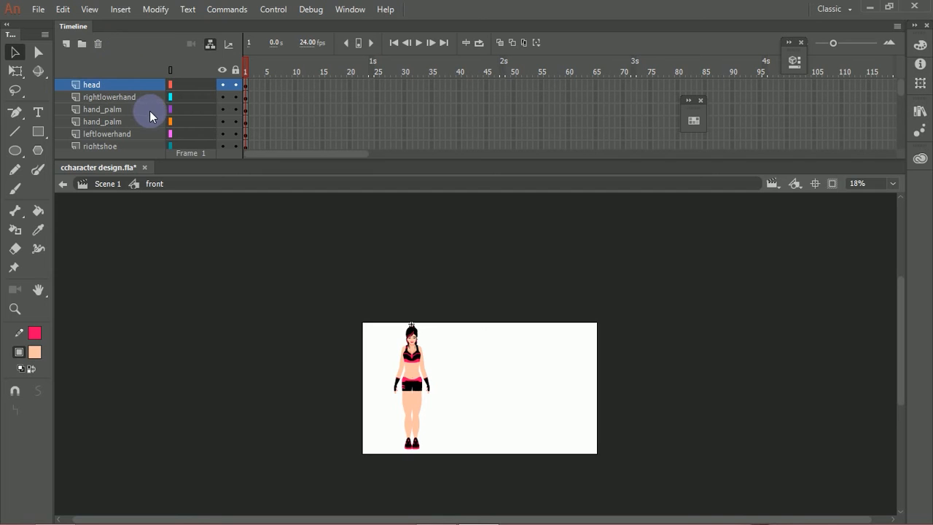
pyautogui.hotkey('ctrl', 's')
# Enlarge the timeline area and examine what Layer_40 and Layer_41 contain, temporarily showing all layers as outlines.
pyautogui.moveTo(316, 163); pyautogui.dragTo(317, 237)
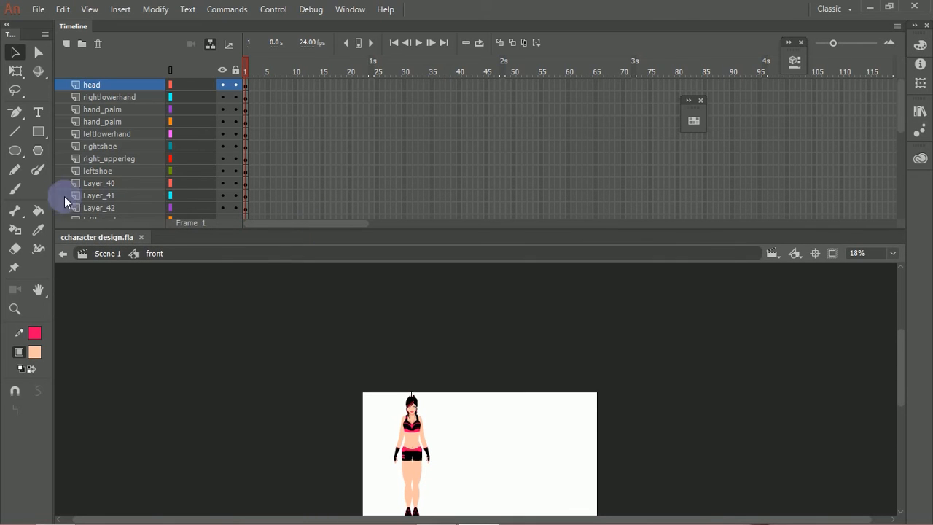
pyautogui.click(111, 185)
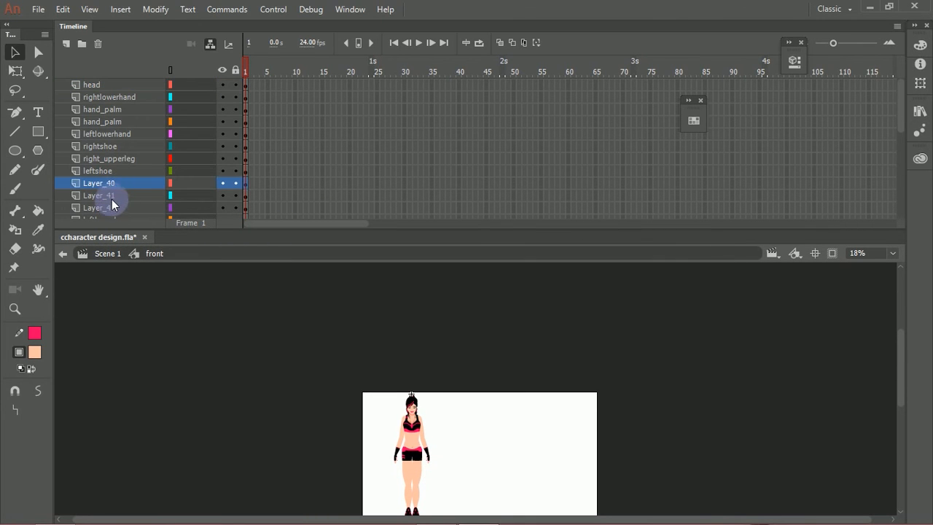
pyautogui.click(117, 195)
pyautogui.moveTo(407, 398); pyautogui.dragTo(389, 301)
pyautogui.moveTo(352, 346); pyautogui.dragTo(439, 418)
pyautogui.moveTo(437, 370); pyautogui.dragTo(366, 434)
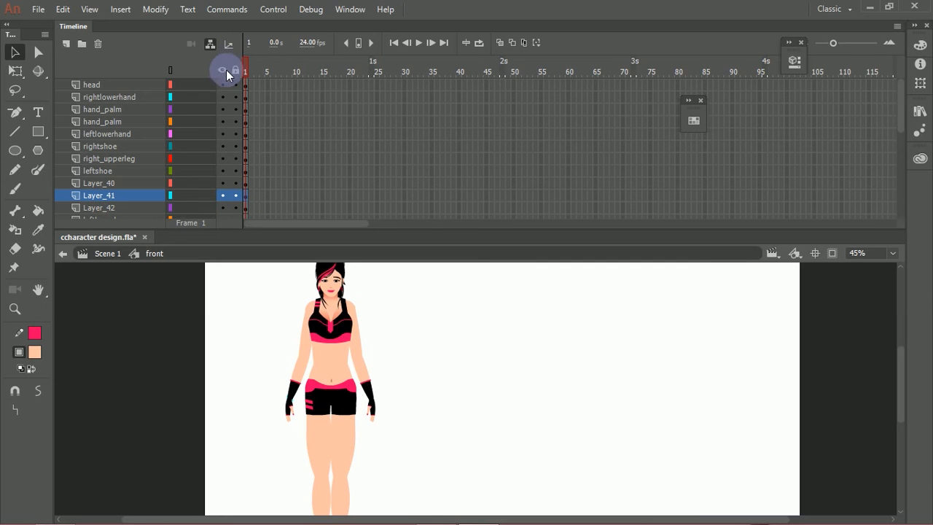
pyautogui.click(171, 69)
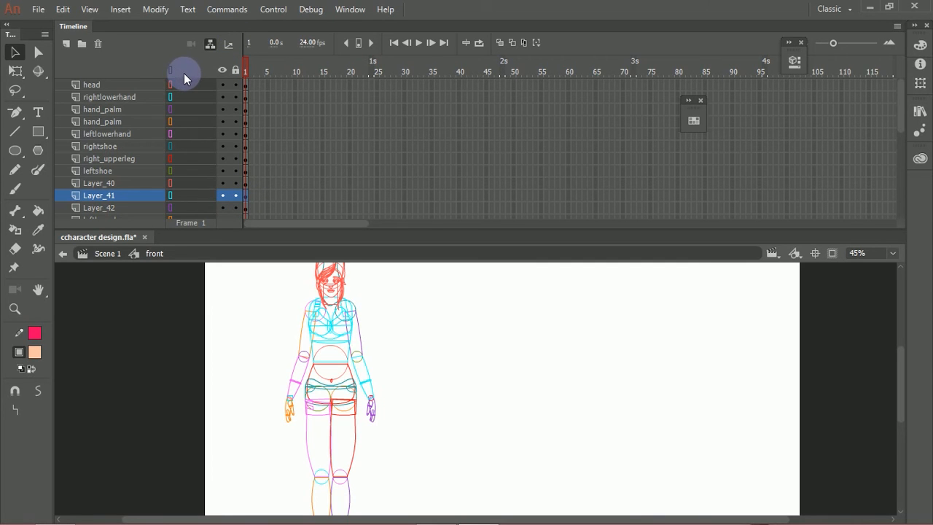
pyautogui.click(170, 69)
# Locate the Layer_41 artwork at the wrist by nudging it sideways and back, clear the selection and save the document.
pyautogui.click(248, 197)
pyautogui.click(15, 71)
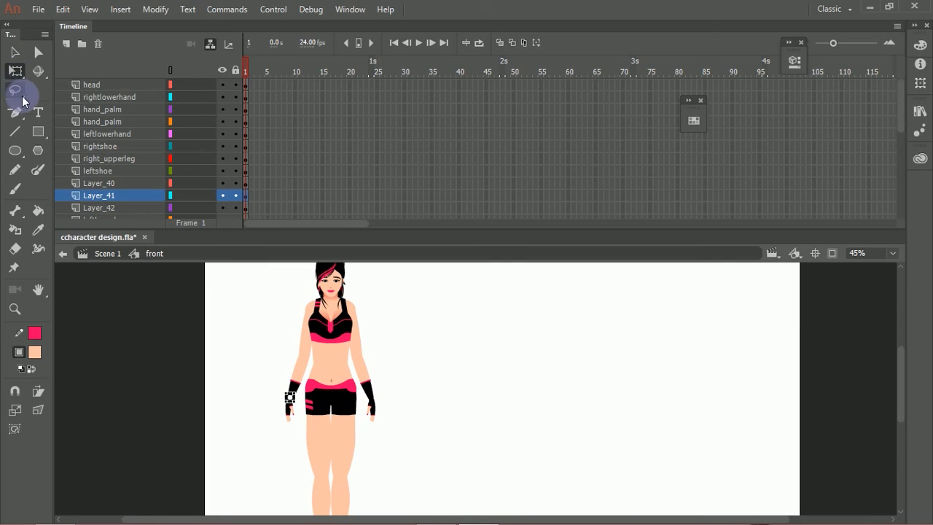
pyautogui.scroll(3, 250, 379)
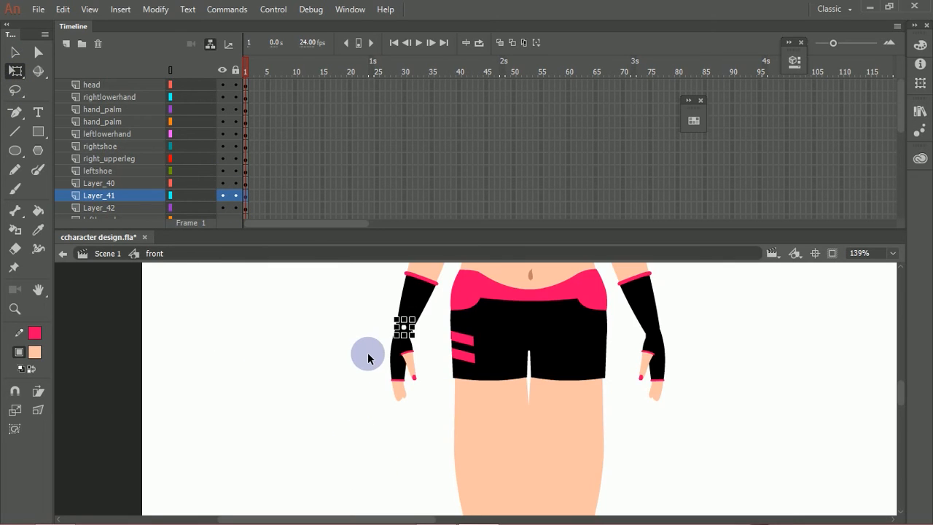
pyautogui.hotkey('shift', 'Left')
pyautogui.hotkey('shift', 'Left')
pyautogui.hotkey('shift', 'Left')
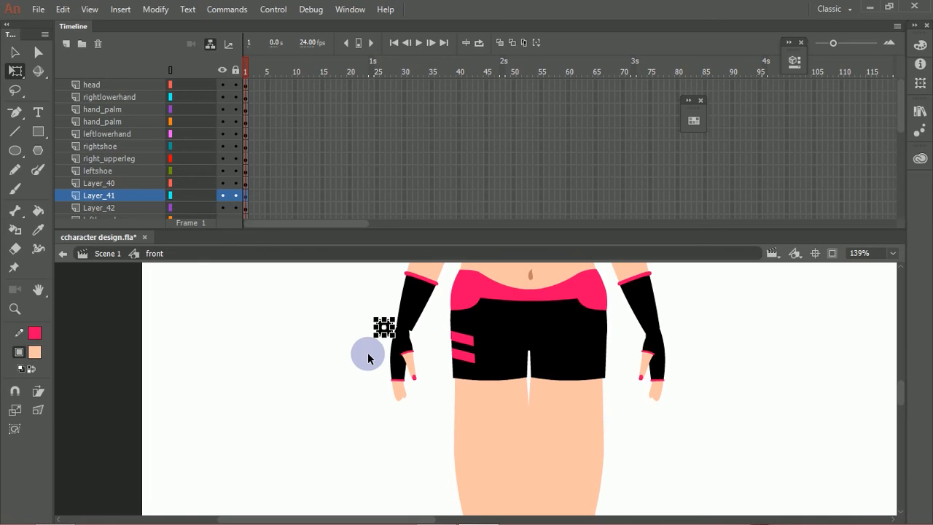
pyautogui.hotkey('shift', 'Right')
pyautogui.hotkey('shift', 'Right')
pyautogui.click(260, 353)
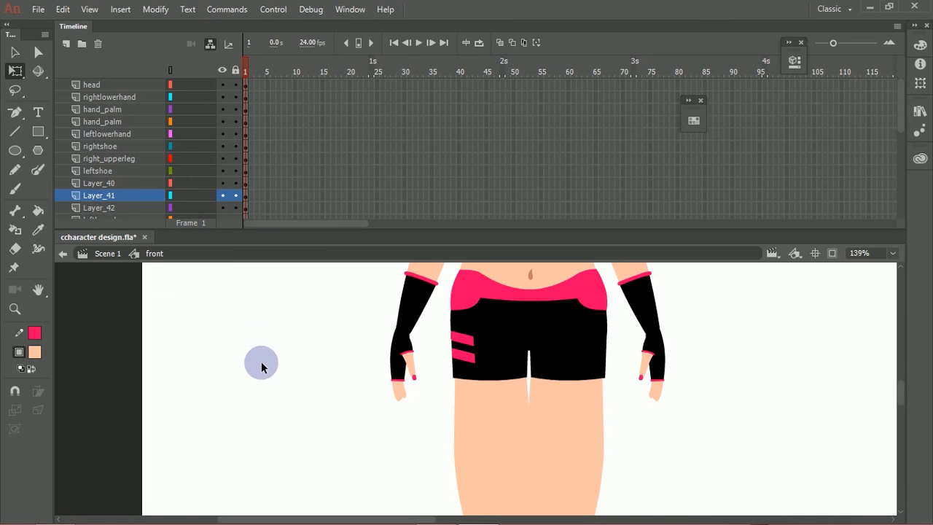
pyautogui.press('v')
pyautogui.hotkey('ctrl', 's')
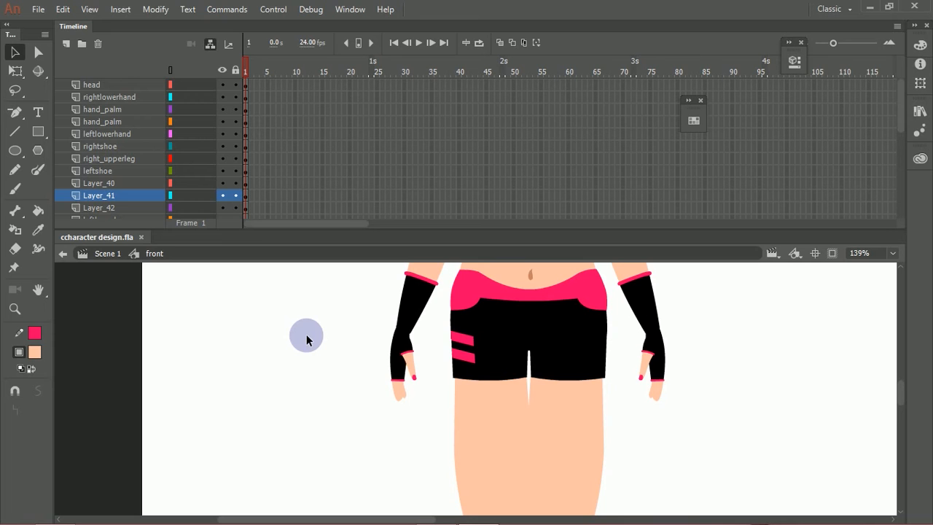
# Move the left hand palm away from the forearm and cut the black wrist circle from Layer_41.
pyautogui.moveTo(410, 342); pyautogui.dragTo(360, 366)
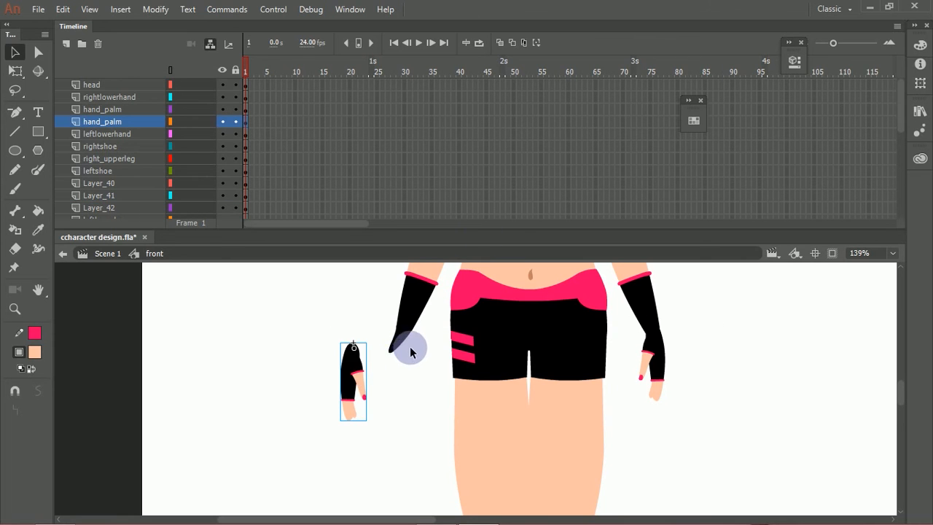
pyautogui.click(406, 335)
pyautogui.click(406, 337)
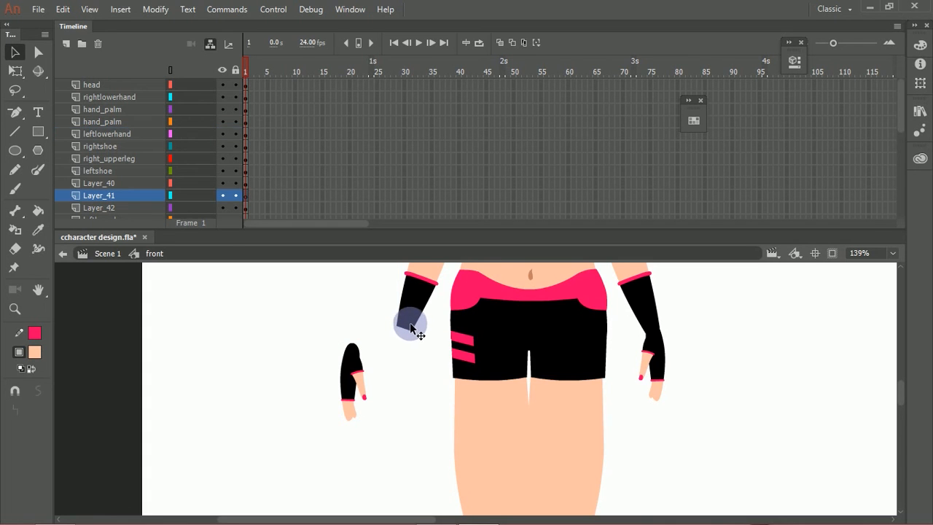
# Paste the wrist circle inside the leftlowerhand symbol, fit it to the forearm's wrist end and return to the front symbol.
pyautogui.doubleClick(410, 322)
pyautogui.click(416, 347)
pyautogui.click(420, 339)
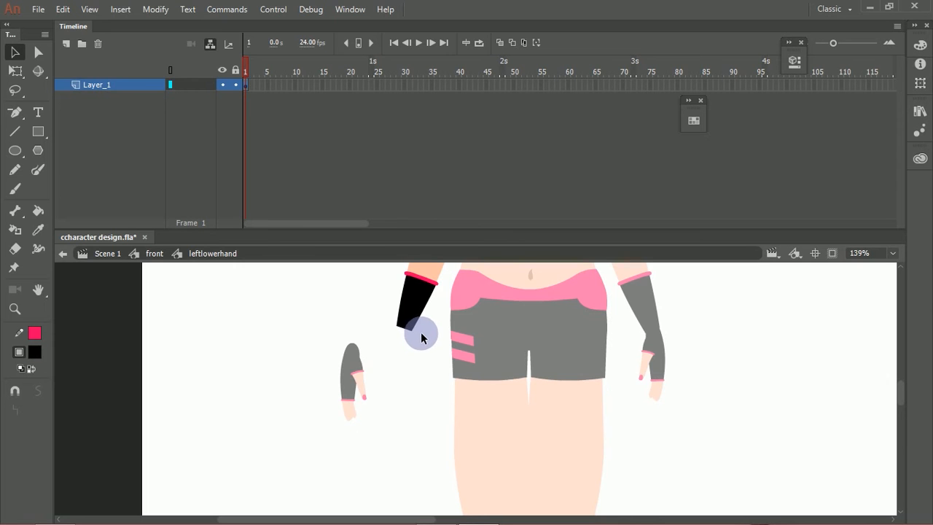
pyautogui.hotkey('ctrl', 'v')
pyautogui.moveTo(370, 292); pyautogui.dragTo(538, 477)
pyautogui.moveTo(503, 411); pyautogui.dragTo(418, 377)
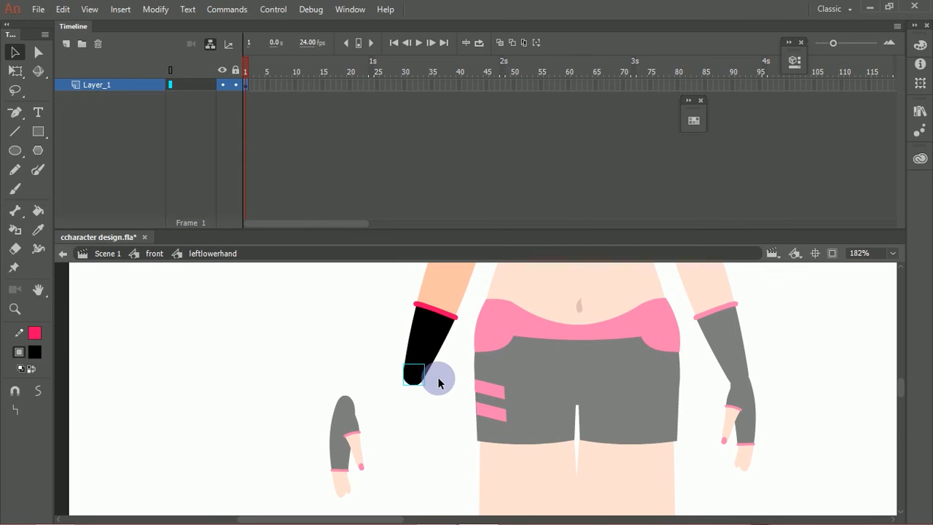
pyautogui.doubleClick(440, 382)
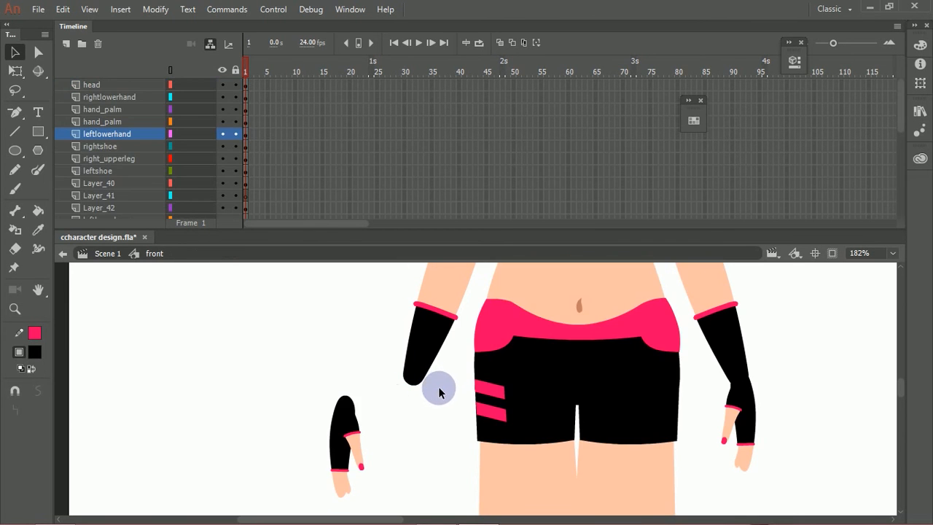
# Move the left hand palm back onto the wrist and delete the empty Layer_41.
pyautogui.moveTo(348, 410); pyautogui.dragTo(414, 384)
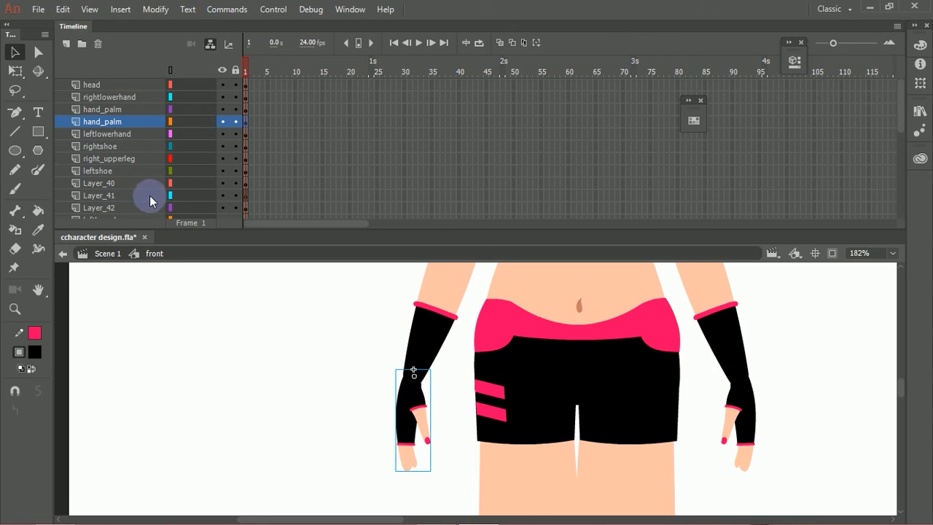
pyautogui.click(134, 196)
pyautogui.click(98, 44)
# Open the rightlowerhand symbol, paste the black wrist circle and align it with the forearm's wrist end.
pyautogui.moveTo(697, 387); pyautogui.dragTo(523, 383)
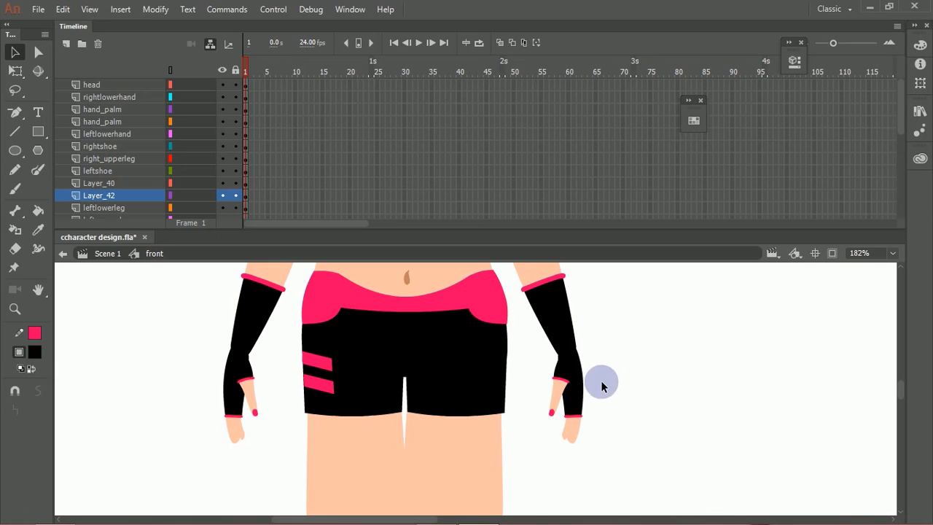
pyautogui.click(563, 355)
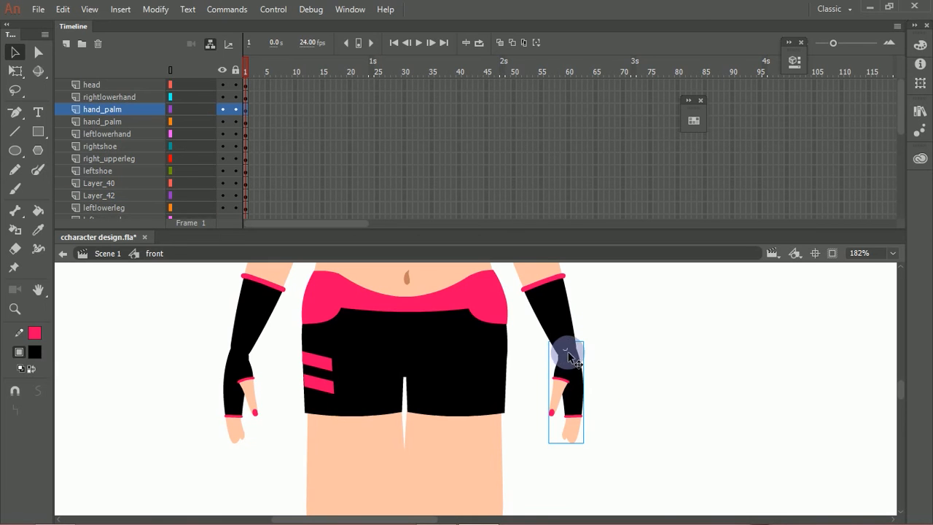
pyautogui.keyDown('shift'); pyautogui.click(576, 365); pyautogui.keyUp('shift')
pyautogui.click(582, 331)
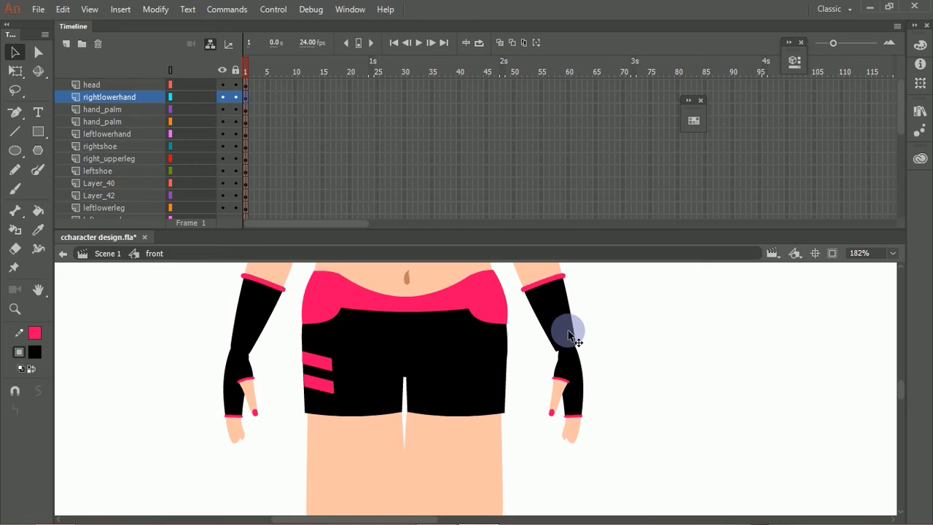
pyautogui.doubleClick(583, 338)
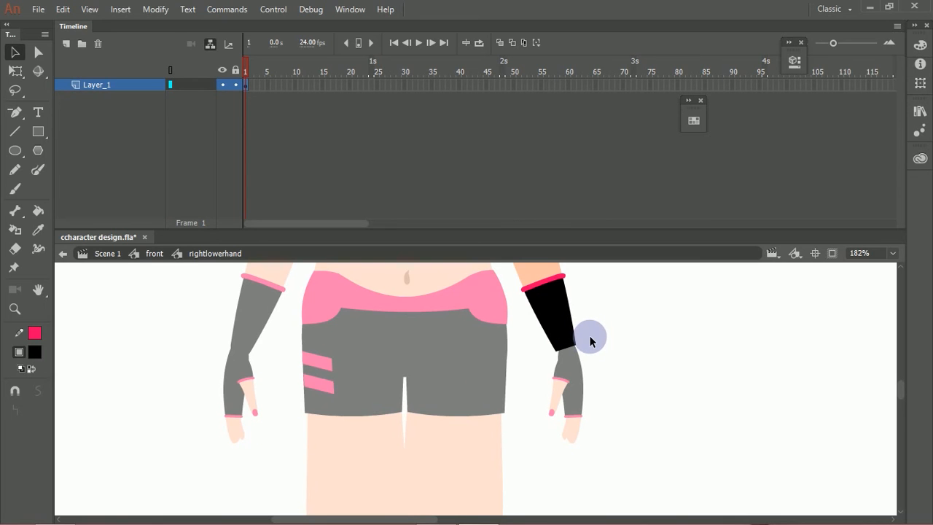
pyautogui.hotkey('ctrl', 'v')
pyautogui.moveTo(571, 358); pyautogui.dragTo(593, 381)
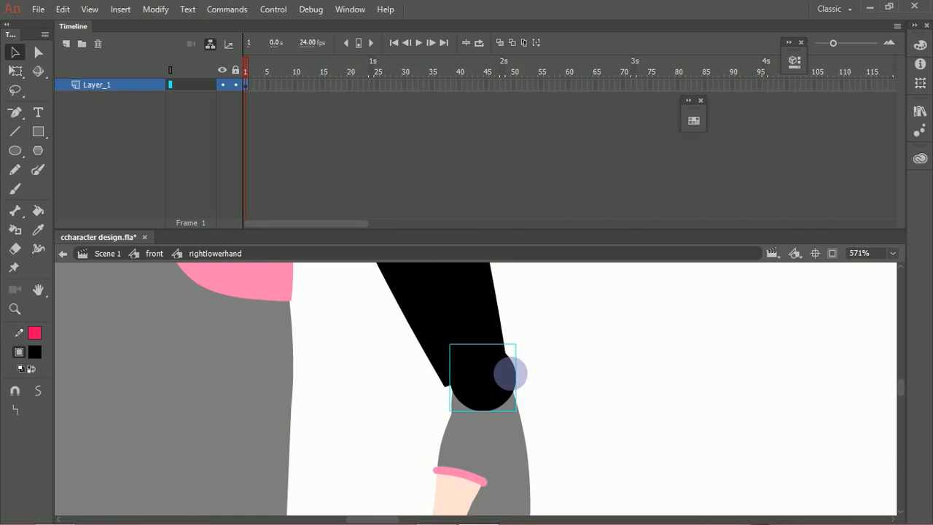
pyautogui.moveTo(485, 378); pyautogui.dragTo(479, 374)
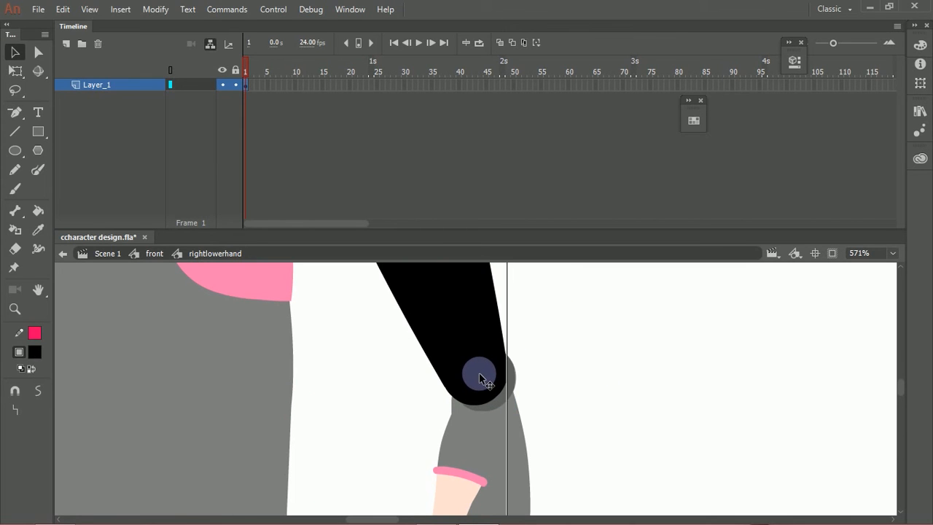
# Return to the front symbol and delete the empty Layer_54.
pyautogui.doubleClick(533, 369)
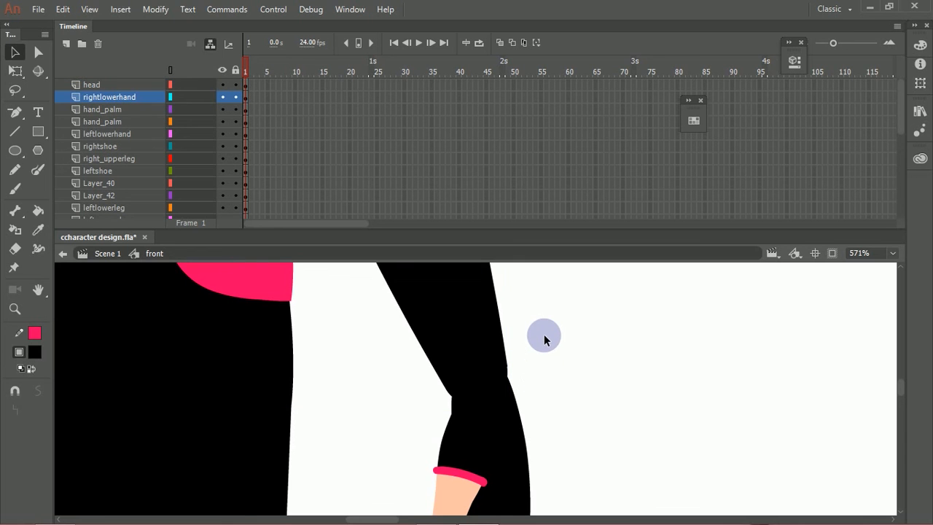
pyautogui.moveTo(899, 119); pyautogui.dragTo(877, 202)
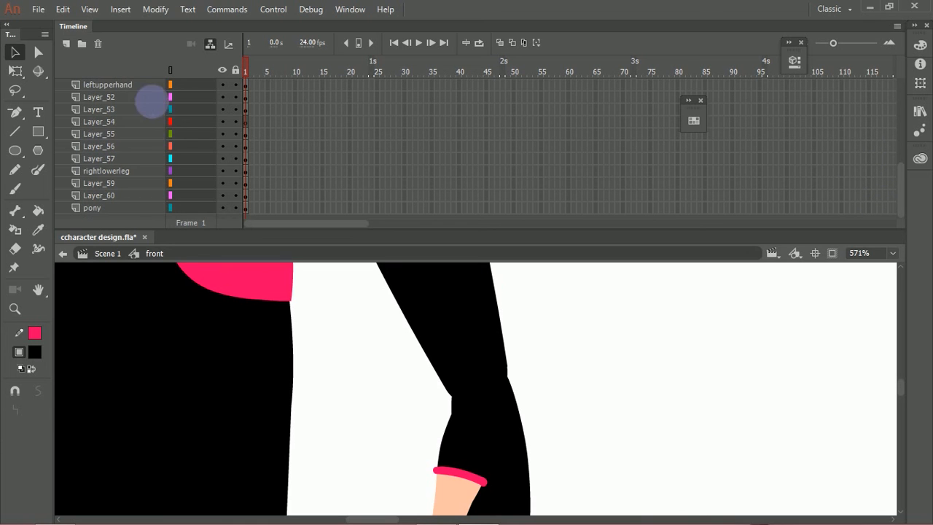
pyautogui.click(135, 122)
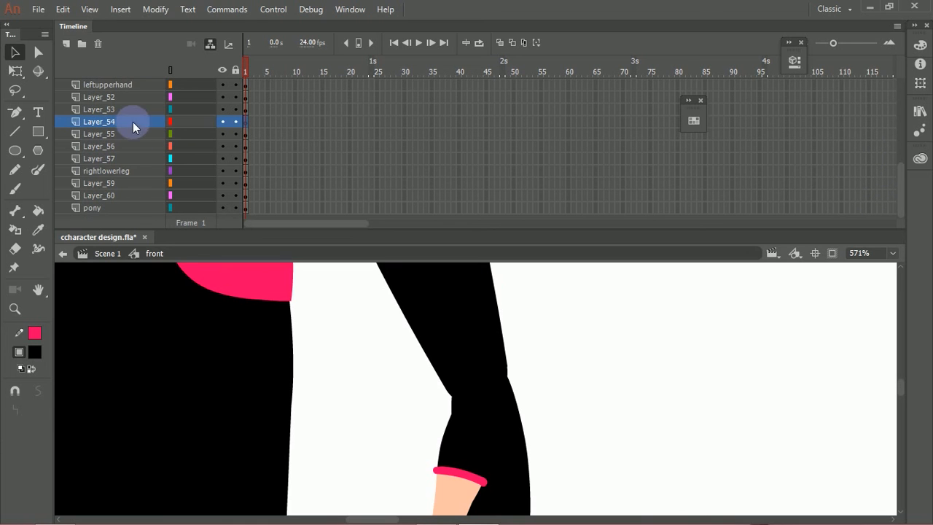
pyautogui.click(98, 43)
# Cut the loose skin-coloured circle at the left knee out of the front symbol.
pyautogui.hotkey('ctrl', '-')
pyautogui.hotkey('ctrl', '-')
pyautogui.hotkey('ctrl', '-')
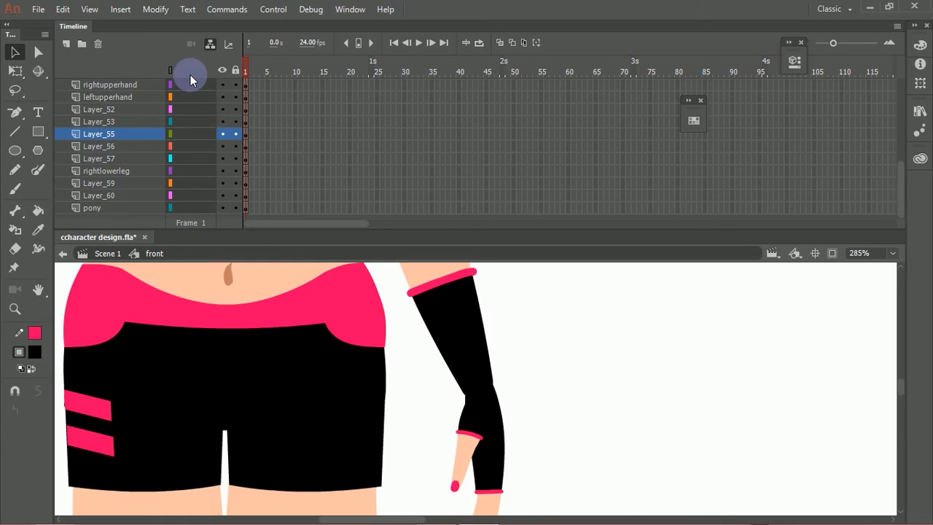
pyautogui.moveTo(437, 442); pyautogui.dragTo(455, 341)
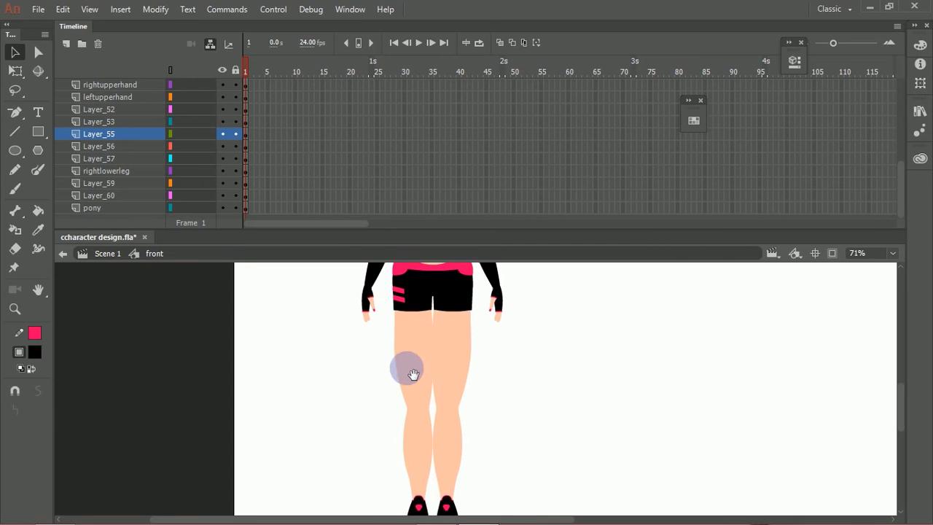
pyautogui.moveTo(325, 362); pyautogui.dragTo(532, 509)
pyautogui.moveTo(446, 413); pyautogui.dragTo(424, 441)
pyautogui.moveTo(400, 371); pyautogui.dragTo(446, 413)
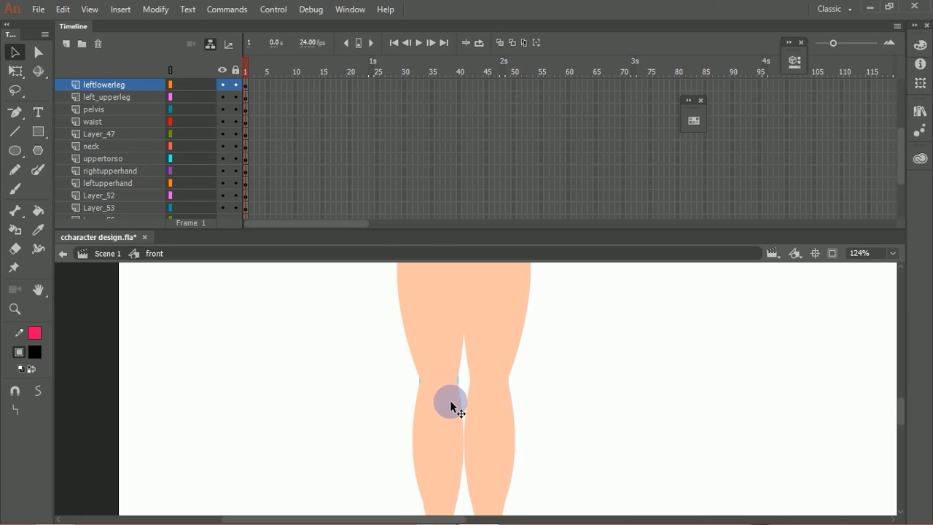
# Open the left_upperleg symbol, paste the knee circle and align it with the thigh's lower end.
pyautogui.doubleClick(445, 357)
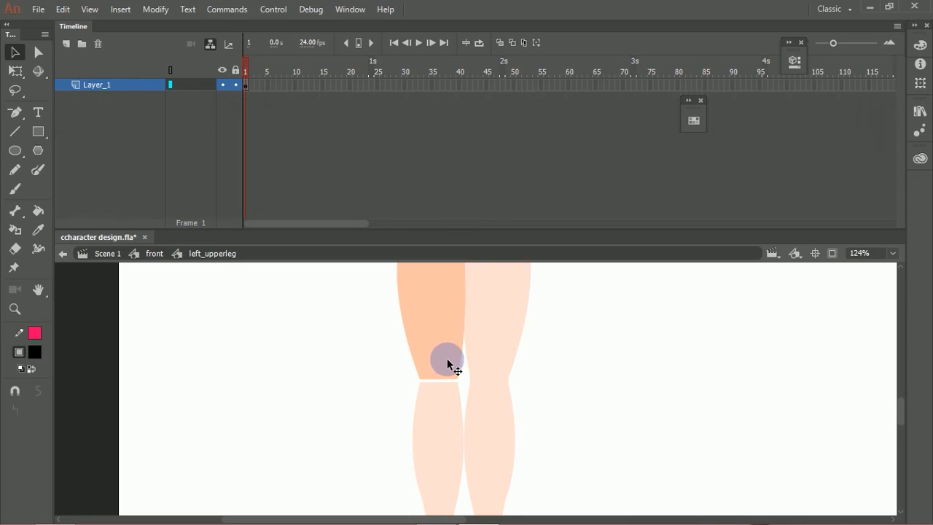
pyautogui.click(457, 364)
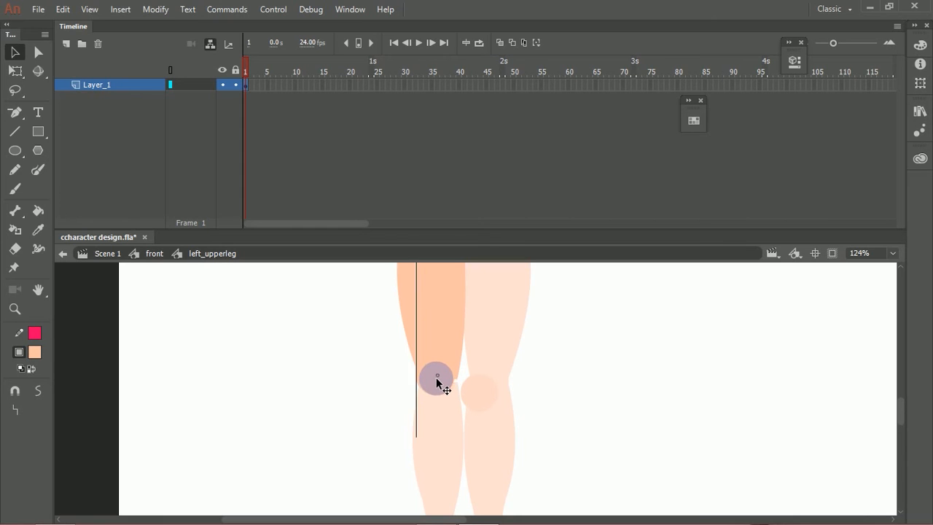
pyautogui.moveTo(438, 379); pyautogui.dragTo(438, 379)
pyautogui.moveTo(411, 344); pyautogui.dragTo(464, 407)
pyautogui.click(389, 402)
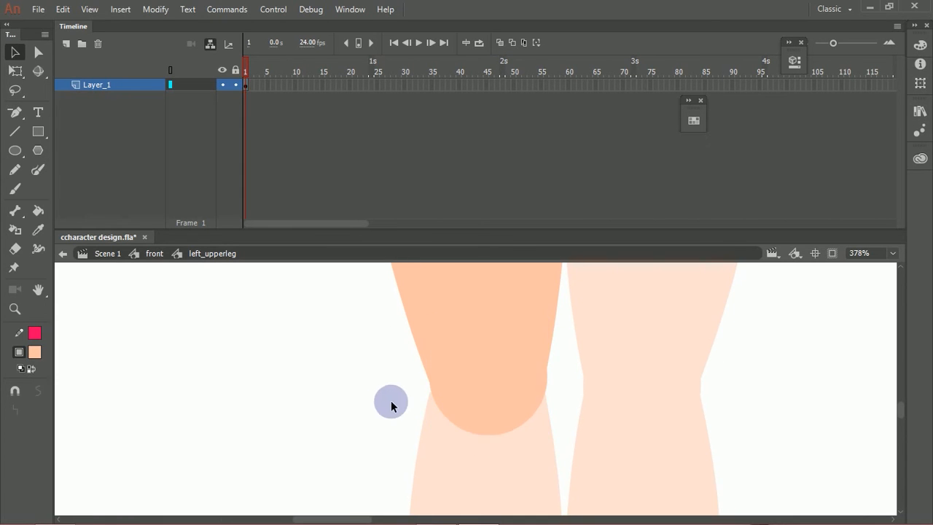
# Return to the front symbol and select Layer_42 in the timeline.
pyautogui.doubleClick(393, 400)
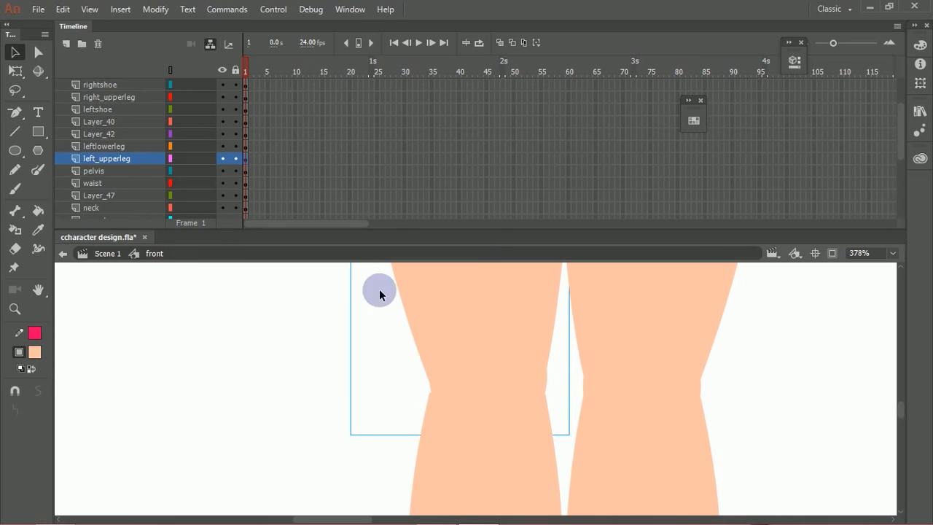
pyautogui.moveTo(895, 132); pyautogui.dragTo(875, 134)
pyautogui.moveTo(346, 222); pyautogui.dragTo(267, 212)
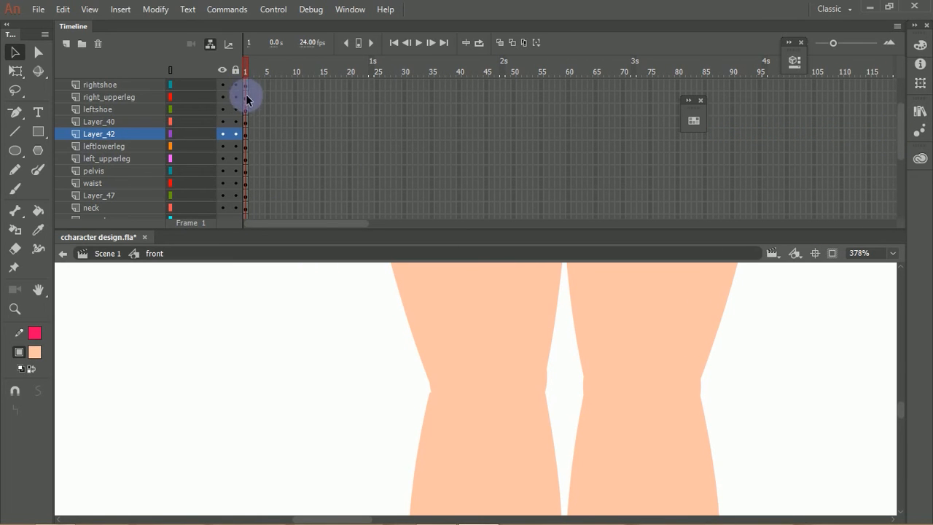
# Widen the timeline frames and delete the empty Layer_57 from the front symbol.
pyautogui.moveTo(829, 45); pyautogui.dragTo(854, 45)
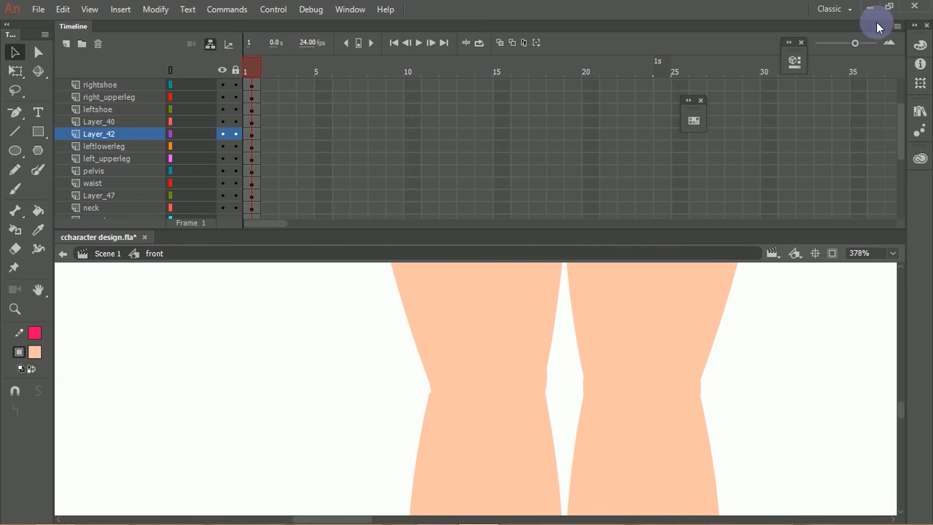
pyautogui.scroll(-4, 902, 151)
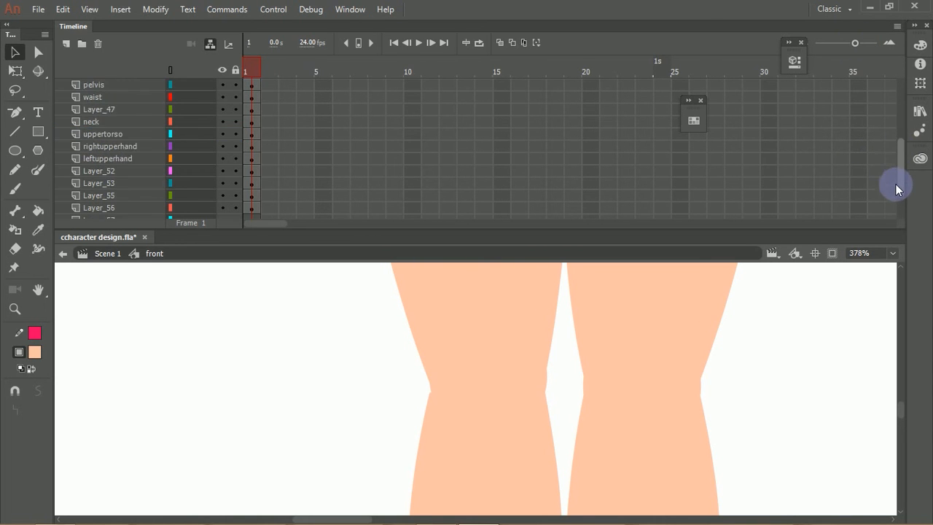
pyautogui.click(135, 171)
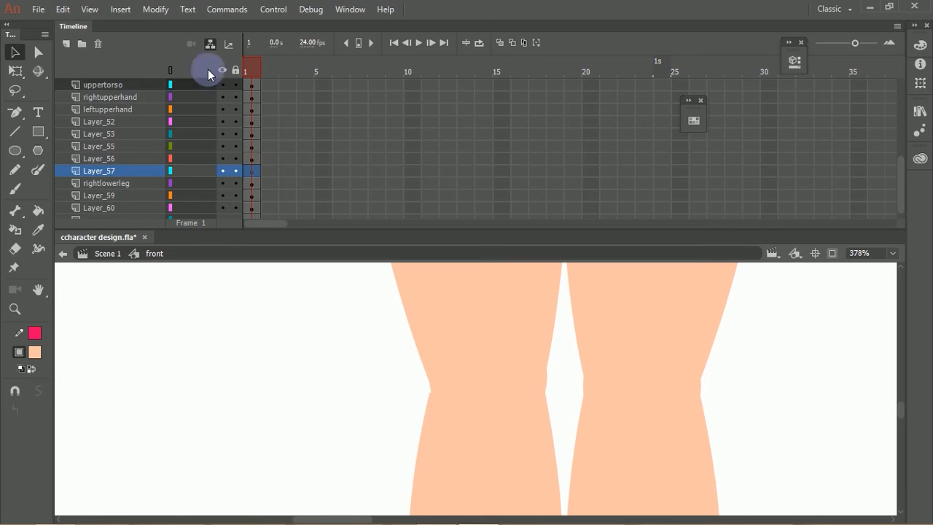
pyautogui.click(100, 44)
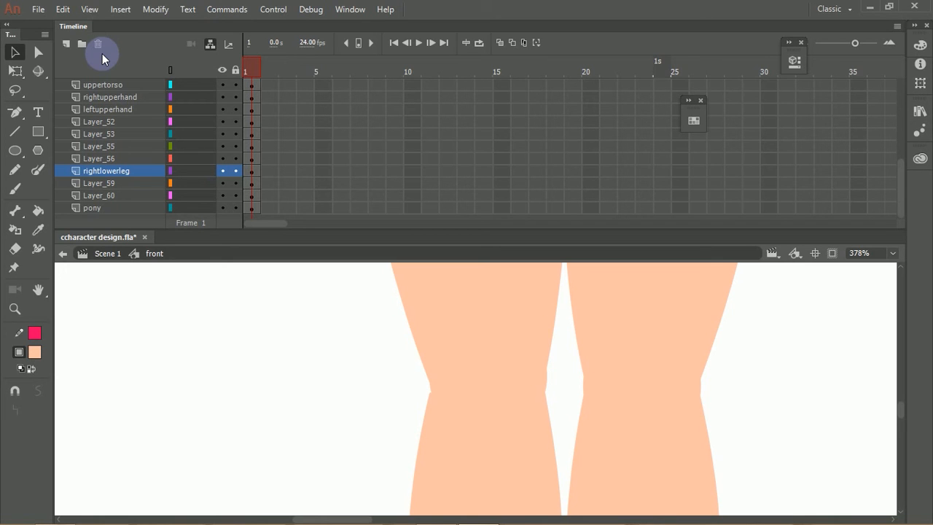
# Cut the right knee circle, paste it into the right_upperleg symbol over the knee joint, and return to the front symbol.
pyautogui.keyDown('shift'); pyautogui.click(698, 392); pyautogui.keyUp('shift')
pyautogui.keyDown('shift'); pyautogui.click(701, 368); pyautogui.keyUp('shift')
pyautogui.keyDown('shift'); pyautogui.click(683, 438); pyautogui.keyUp('shift')
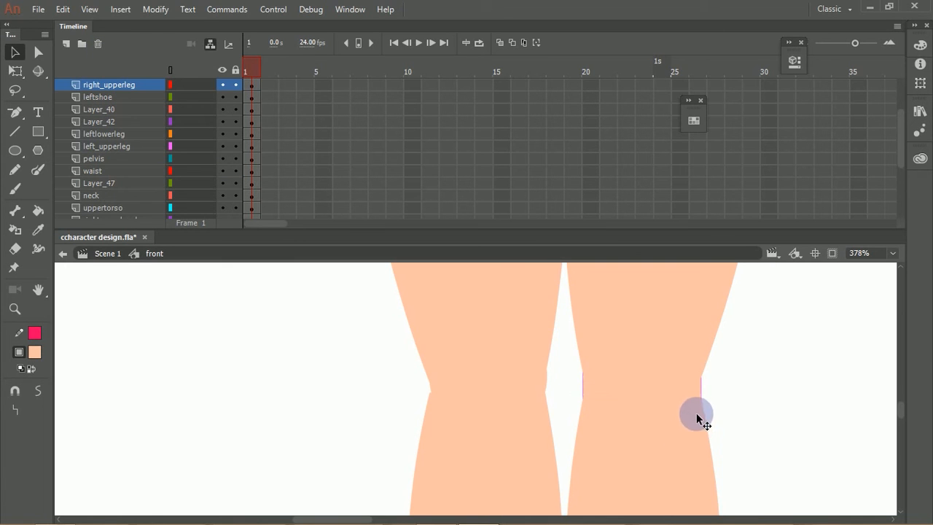
pyautogui.click(701, 391)
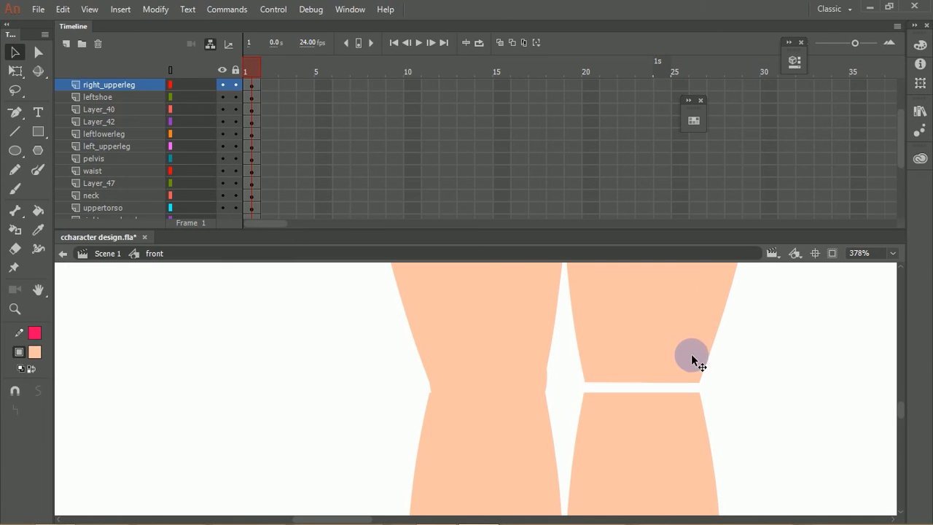
pyautogui.doubleClick(649, 326)
pyautogui.hotkey('ctrl', 'v')
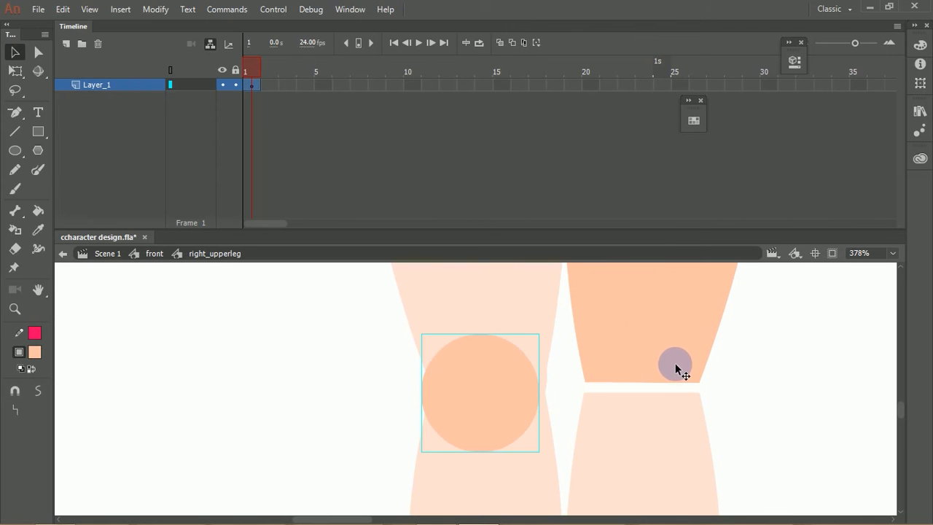
pyautogui.moveTo(537, 392); pyautogui.dragTo(657, 411)
pyautogui.click(715, 380)
pyautogui.doubleClick(718, 395)
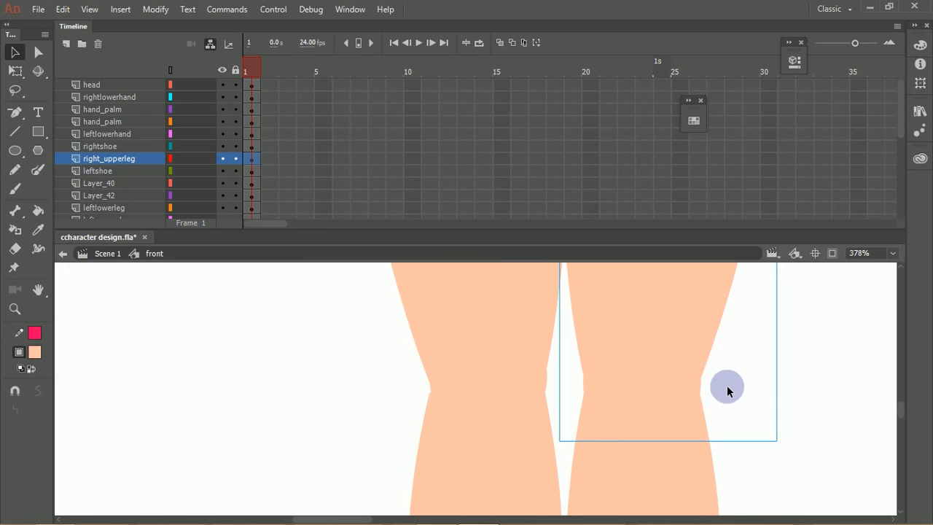
# Delete the emptied Layer_60 near the end of the layer stack.
pyautogui.moveTo(900, 135); pyautogui.dragTo(902, 225)
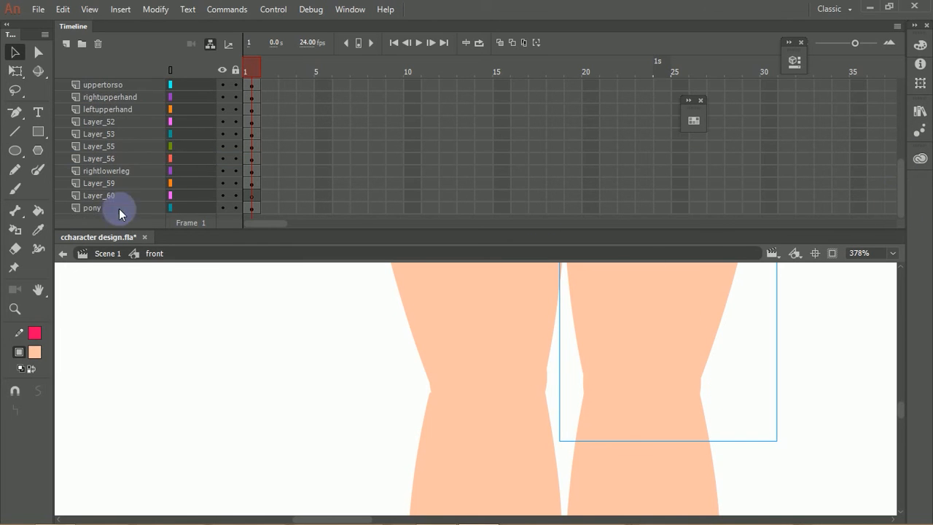
pyautogui.click(124, 195)
pyautogui.click(102, 44)
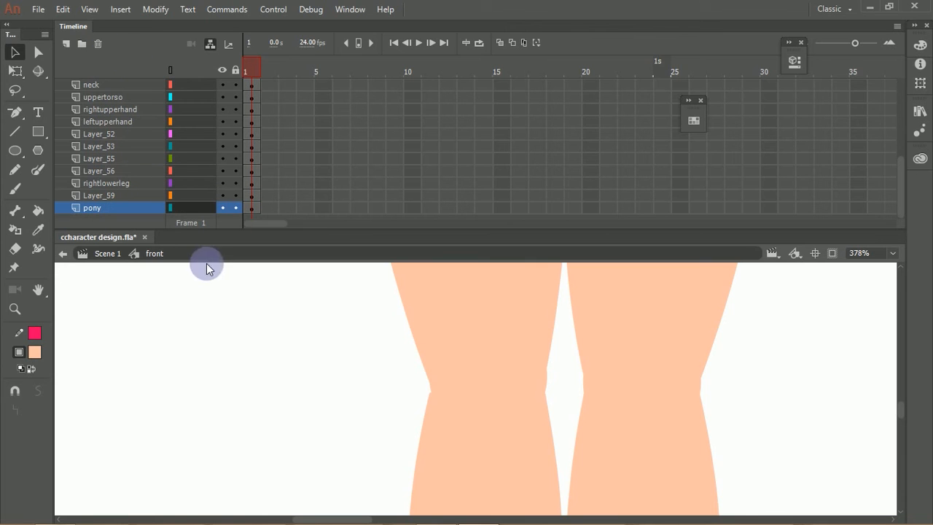
# Try moving the right shoe away from the leg and undo the move.
pyautogui.hotkey('ctrl', '-')
pyautogui.hotkey('ctrl', '-')
pyautogui.hotkey('ctrl', '-')
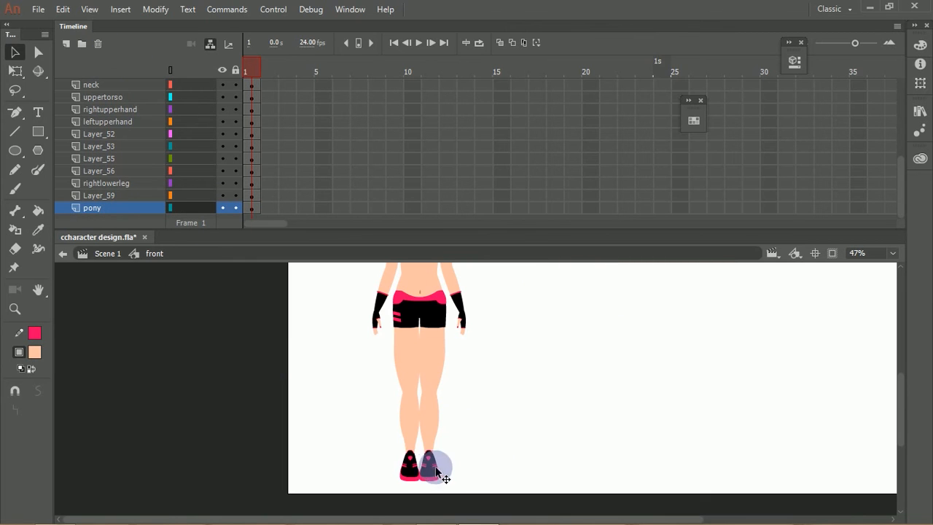
pyautogui.moveTo(427, 464); pyautogui.dragTo(501, 464)
pyautogui.hotkey('ctrl', 'z')
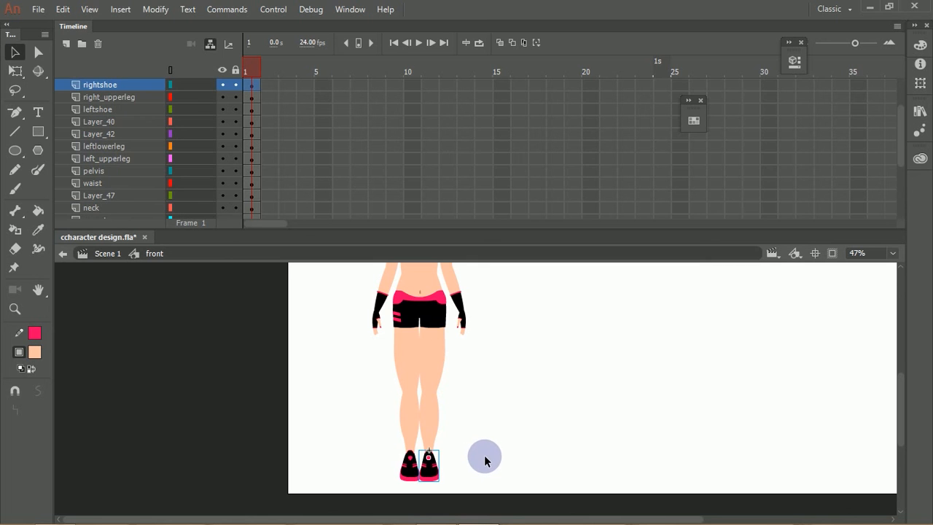
# Try moving the rightlowerhand piece away from the elbow and undo the changes.
pyautogui.scroll(3, 476, 422)
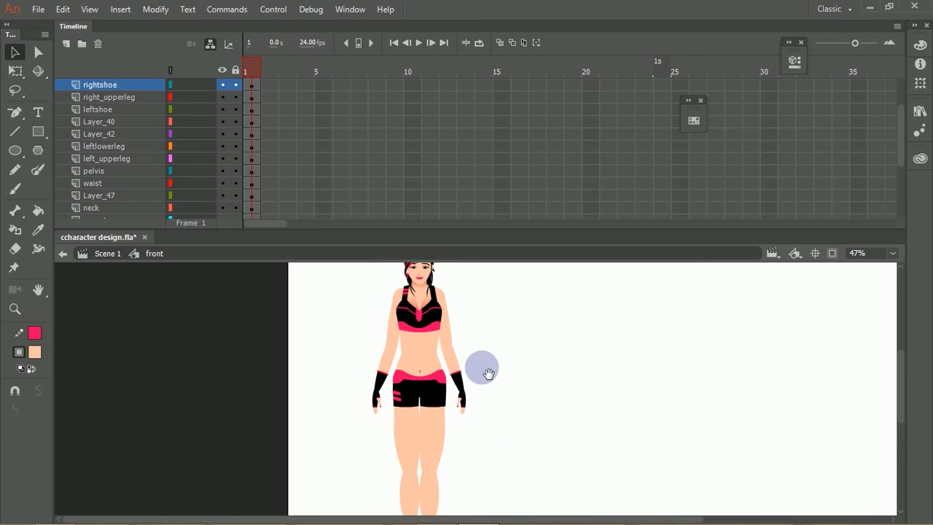
pyautogui.moveTo(458, 358); pyautogui.dragTo(498, 359)
pyautogui.click(452, 352)
pyautogui.click(452, 353)
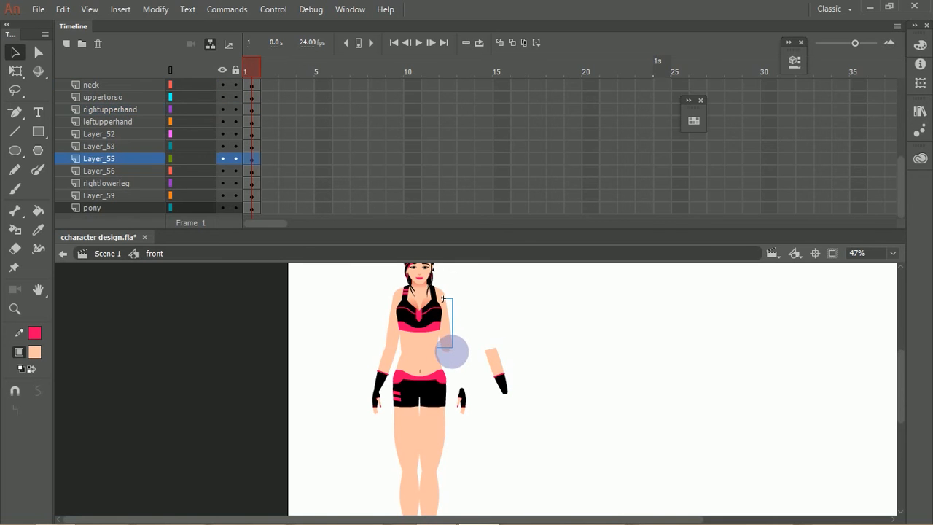
pyautogui.hotkey('ctrl', 'z')
pyautogui.hotkey('ctrl', 'z')
pyautogui.hotkey('ctrl', 'z')
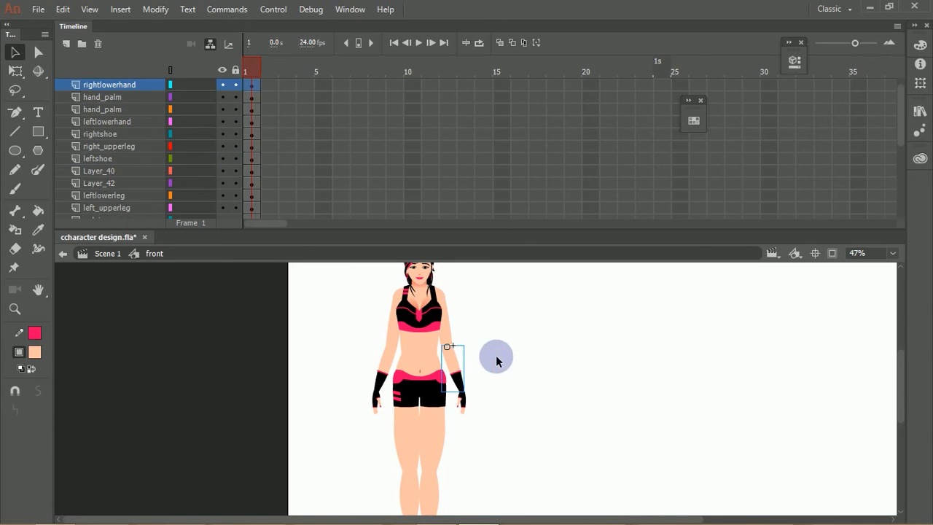
# Cut the right elbow circle and paste it into the rightupperhand symbol, placing it over the arm's lower end.
pyautogui.moveTo(428, 320); pyautogui.dragTo(503, 462)
pyautogui.moveTo(478, 334); pyautogui.dragTo(413, 378)
pyautogui.click(536, 356)
pyautogui.moveTo(536, 356); pyautogui.dragTo(532, 357)
pyautogui.keyDown('shift'); pyautogui.click(528, 417); pyautogui.keyUp('shift')
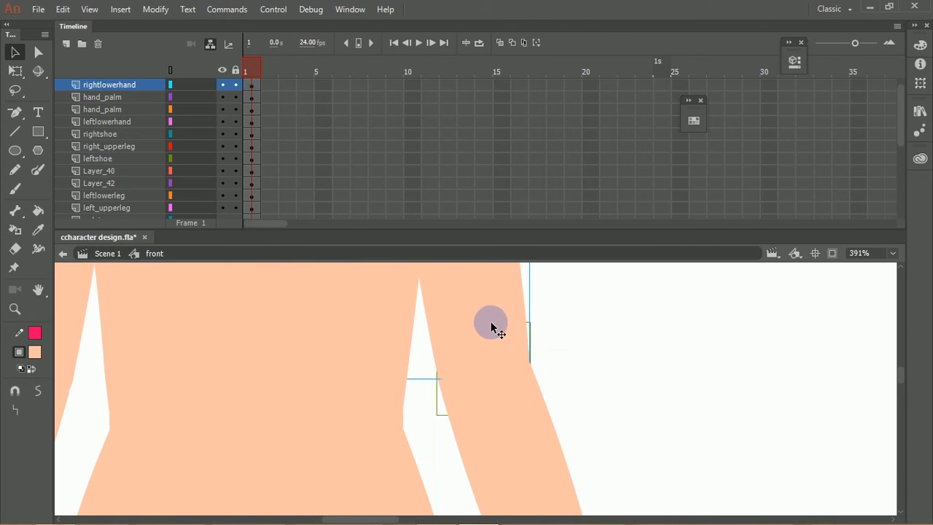
pyautogui.click(500, 321)
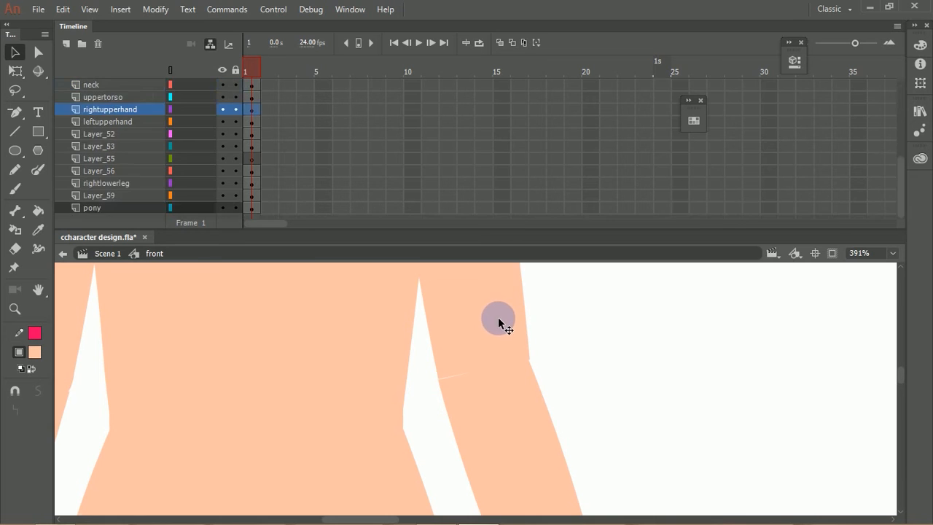
pyautogui.doubleClick(498, 321)
pyautogui.hotkey('ctrl', 'v')
pyautogui.moveTo(401, 309); pyautogui.dragTo(479, 453)
pyautogui.moveTo(469, 395); pyautogui.dragTo(504, 386)
pyautogui.doubleClick(557, 364)
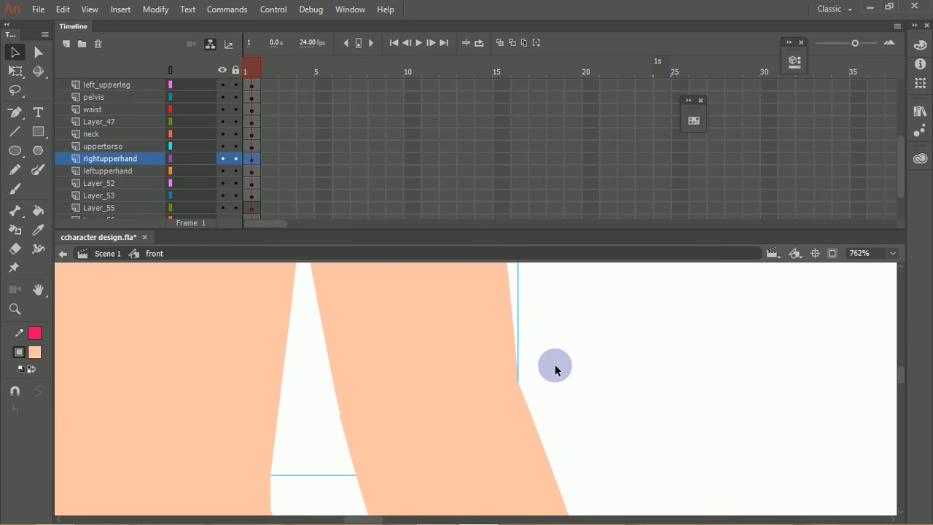
# Shift the elbow circle slightly down inside the rightupperhand symbol, and delete the emptied Layer_55 from the front symbol.
pyautogui.doubleClick(487, 377)
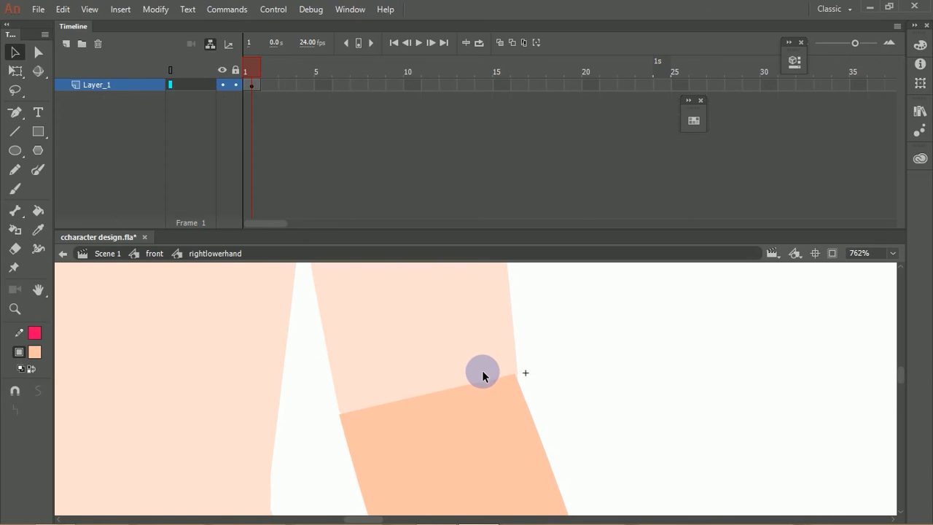
pyautogui.doubleClick(482, 371)
pyautogui.doubleClick(481, 374)
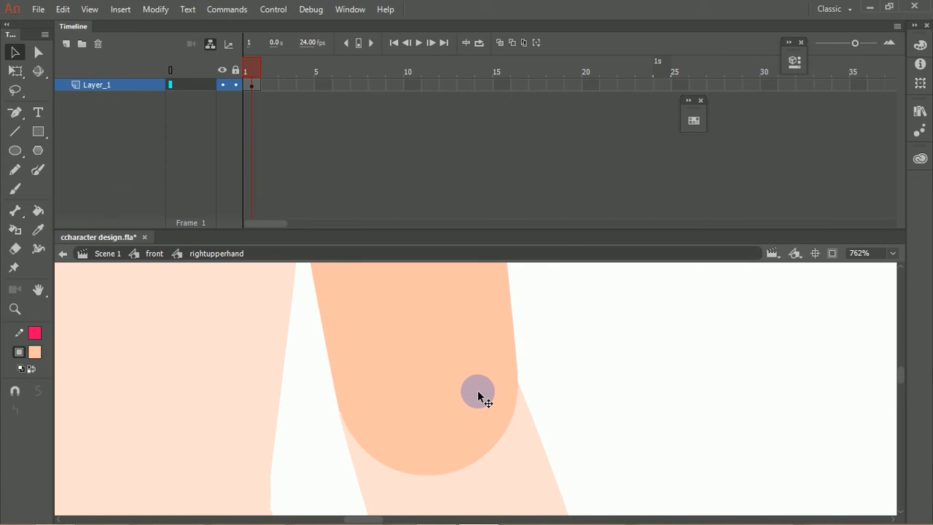
pyautogui.moveTo(477, 393); pyautogui.dragTo(477, 399)
pyautogui.click(543, 372)
pyautogui.doubleClick(543, 373)
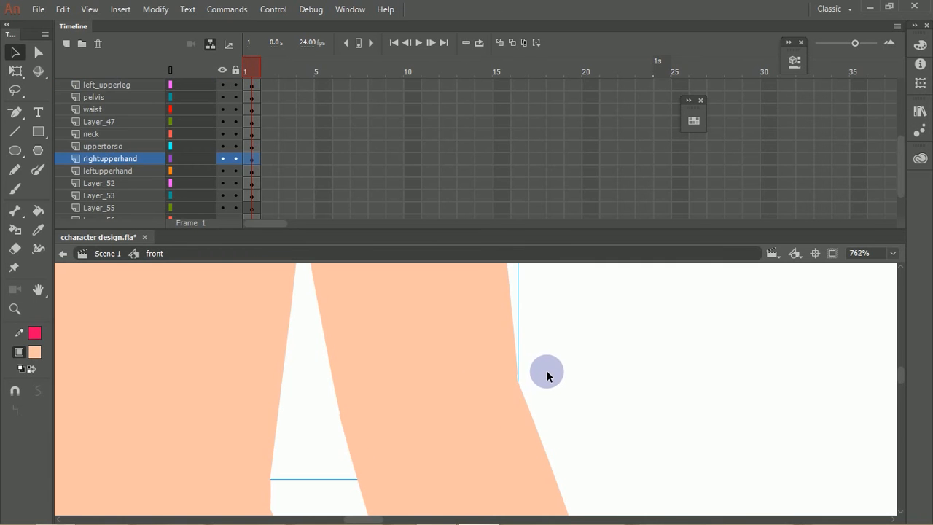
pyautogui.click(113, 208)
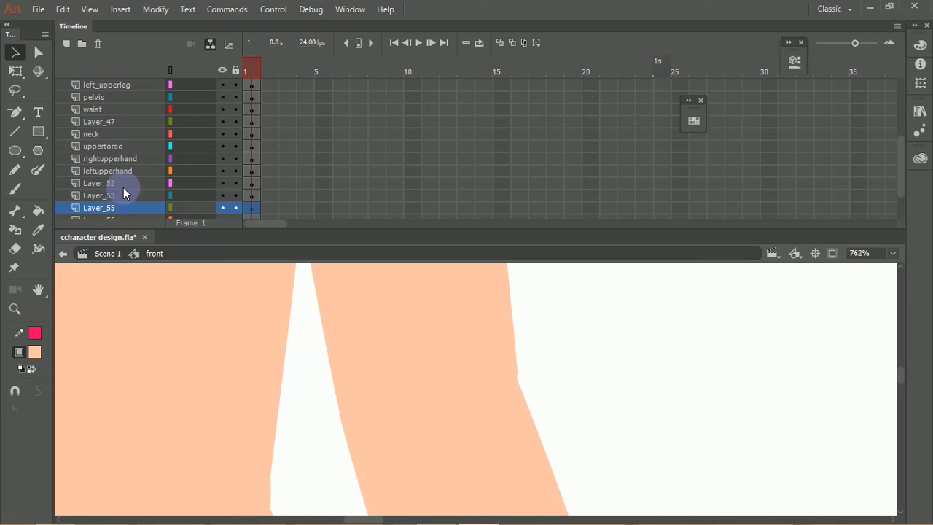
pyautogui.click(98, 44)
# Cut the left elbow circle from Layer_42 and paste it into the leftupperhand symbol near the elbow.
pyautogui.hotkey('ctrl', '-')
pyautogui.hotkey('ctrl', '-')
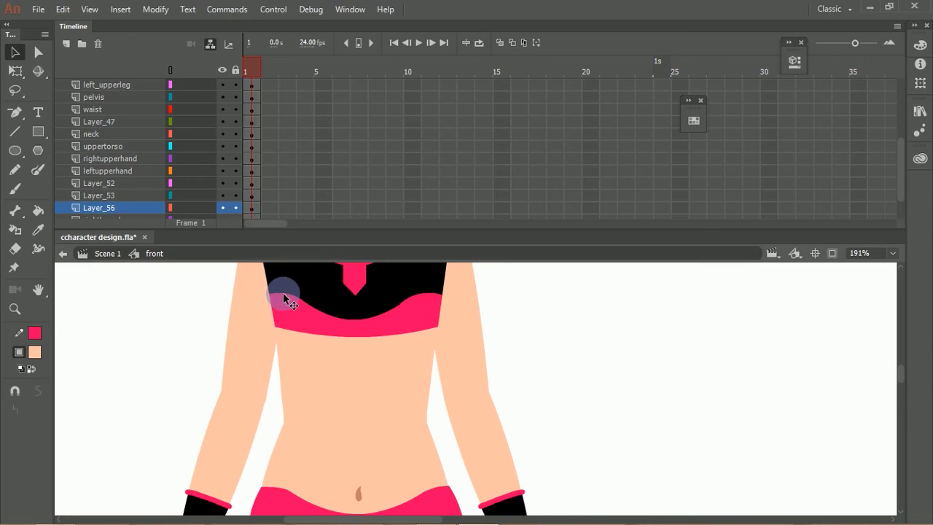
pyautogui.moveTo(227, 383); pyautogui.dragTo(248, 384)
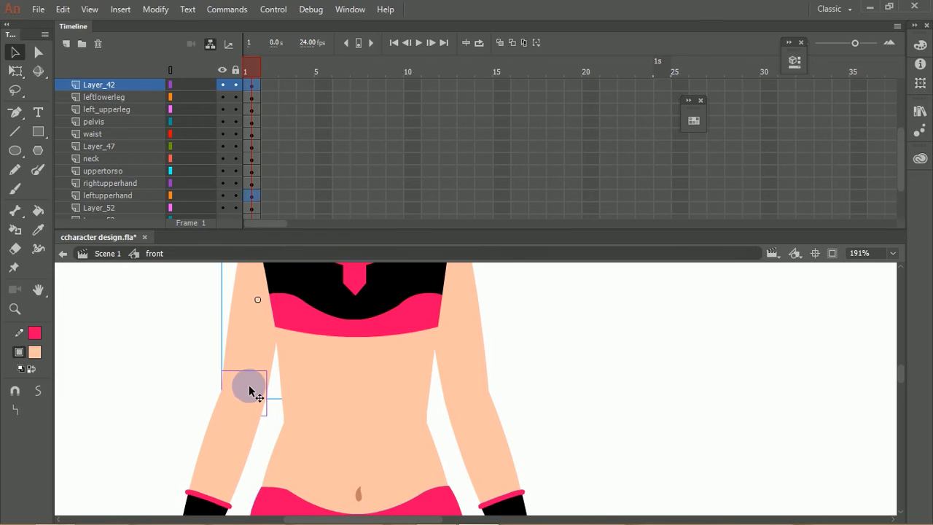
pyautogui.keyDown('shift'); pyautogui.click(252, 356); pyautogui.keyUp('shift')
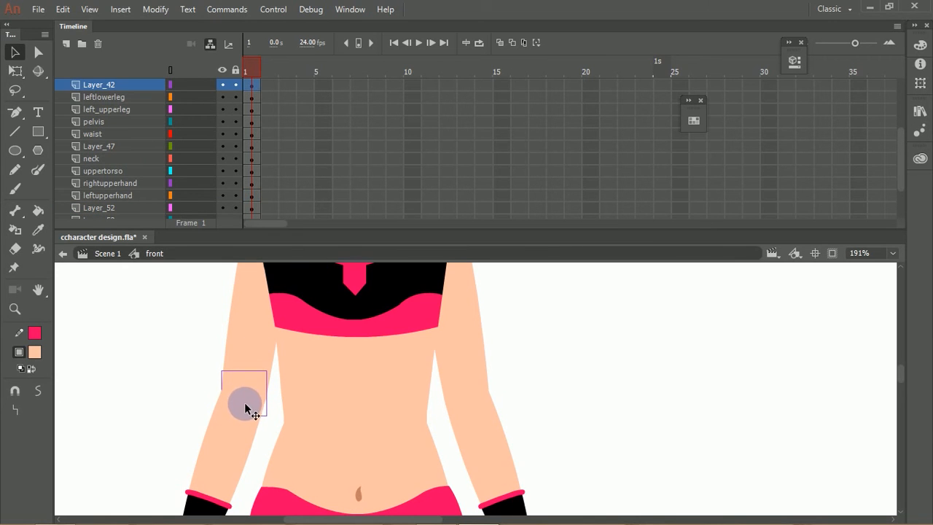
pyautogui.doubleClick(254, 359)
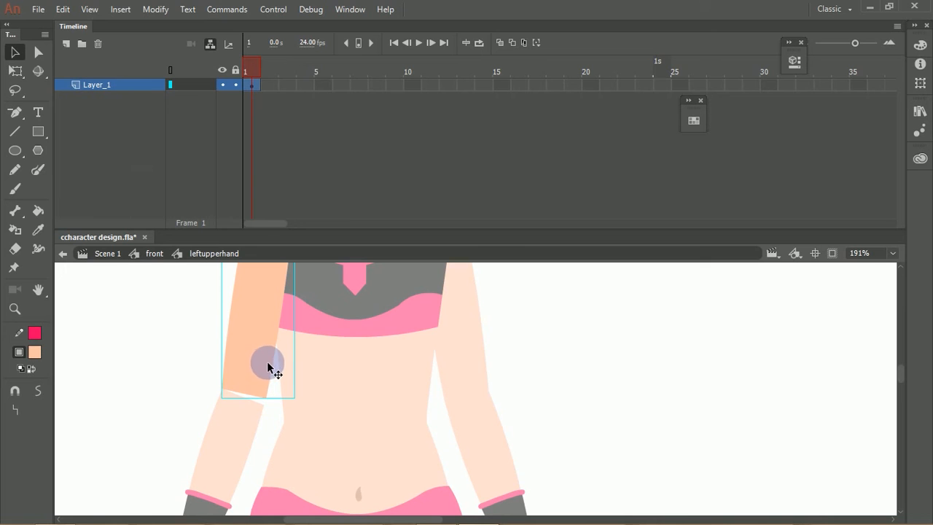
pyautogui.hotkey('ctrl', 'v')
pyautogui.moveTo(469, 382); pyautogui.dragTo(253, 387)
# Position the pasted circle over the lower end of the left upper arm and dismiss the Java update notification.
pyautogui.hotkey('ctrl', 'space')
pyautogui.moveTo(212, 363); pyautogui.dragTo(330, 437)
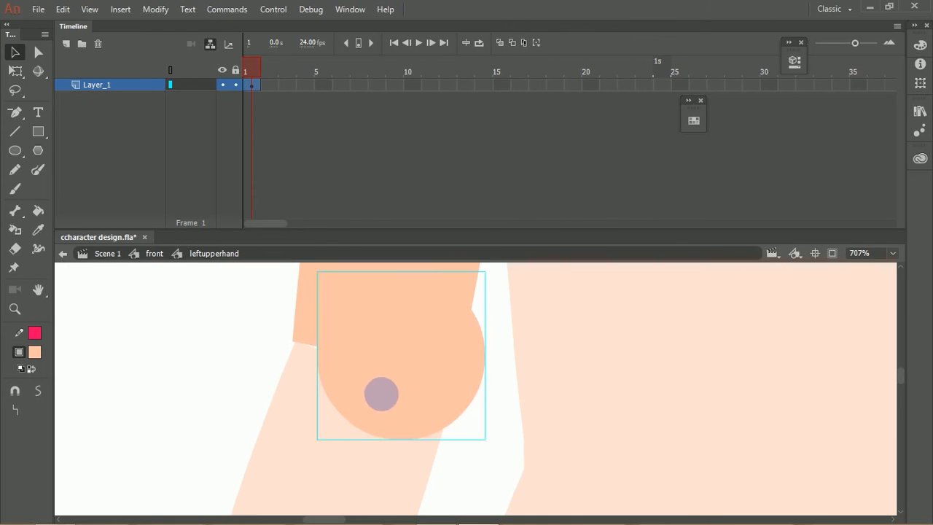
pyautogui.moveTo(389, 379)
pyautogui.mouseDown()
pyautogui.moveTo(366, 381)
pyautogui.moveTo(374, 375)
pyautogui.mouseUp()
pyautogui.press('Left')
pyautogui.press('Left')
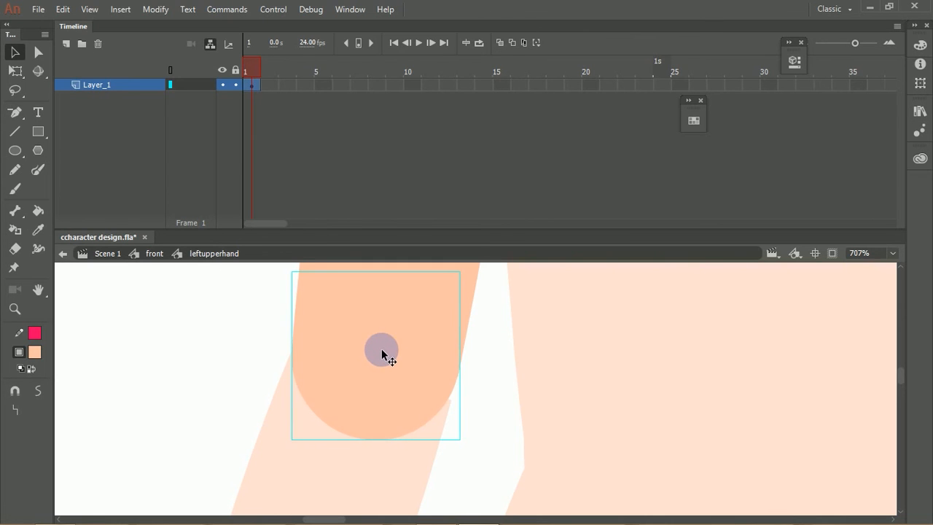
pyautogui.press('Right')
pyautogui.click(271, 358)
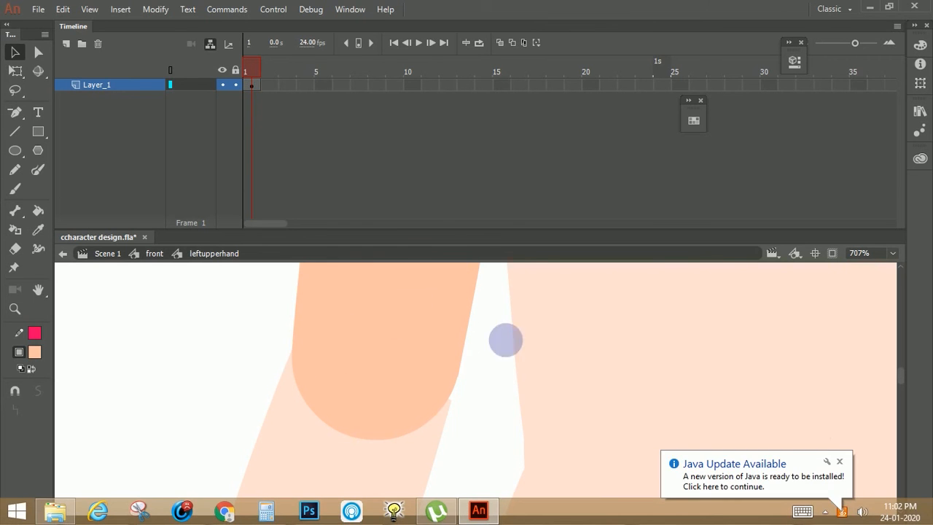
pyautogui.click(840, 460)
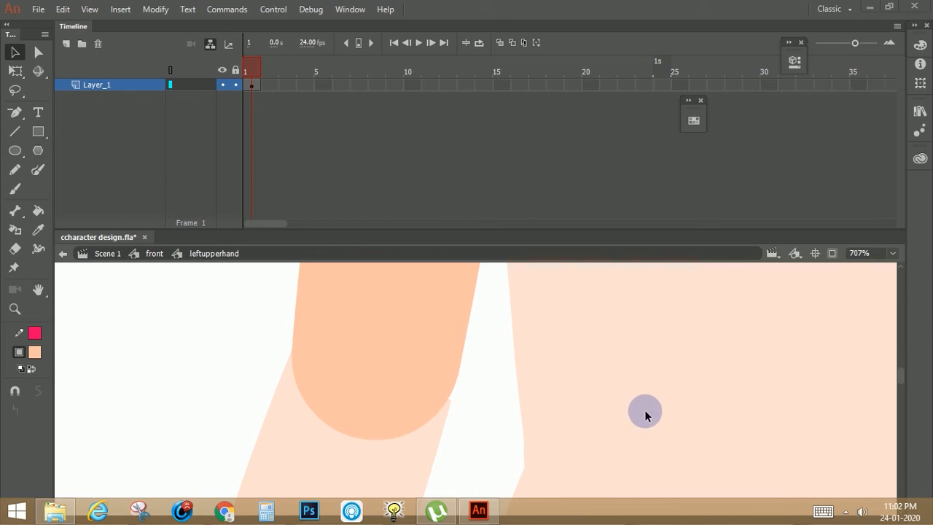
# Fine-tune the left elbow circle in small increments until its sides line up with the upper arm's edges.
pyautogui.click(441, 396)
pyautogui.moveTo(443, 384); pyautogui.dragTo(443, 384)
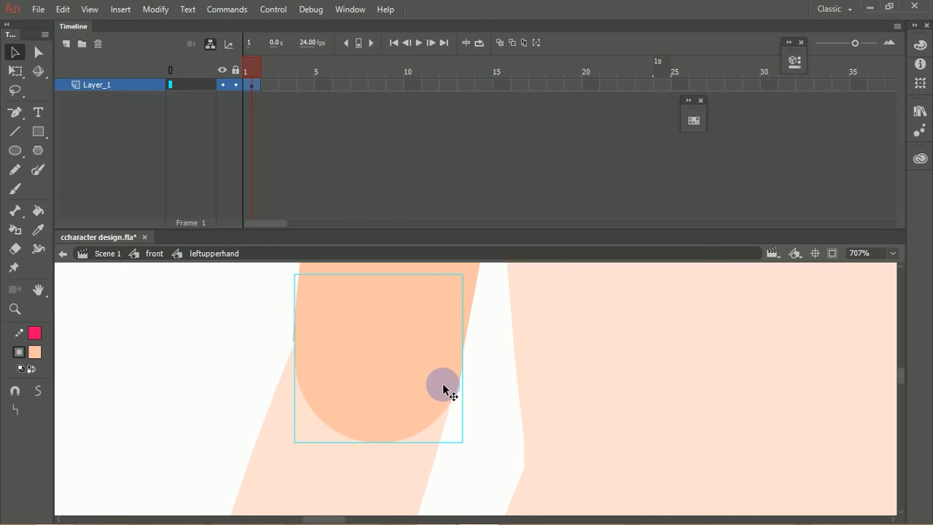
pyautogui.press('Left')
pyautogui.press('Left')
pyautogui.press('Left')
pyautogui.press('Left')
pyautogui.press('Left')
pyautogui.press('Left')
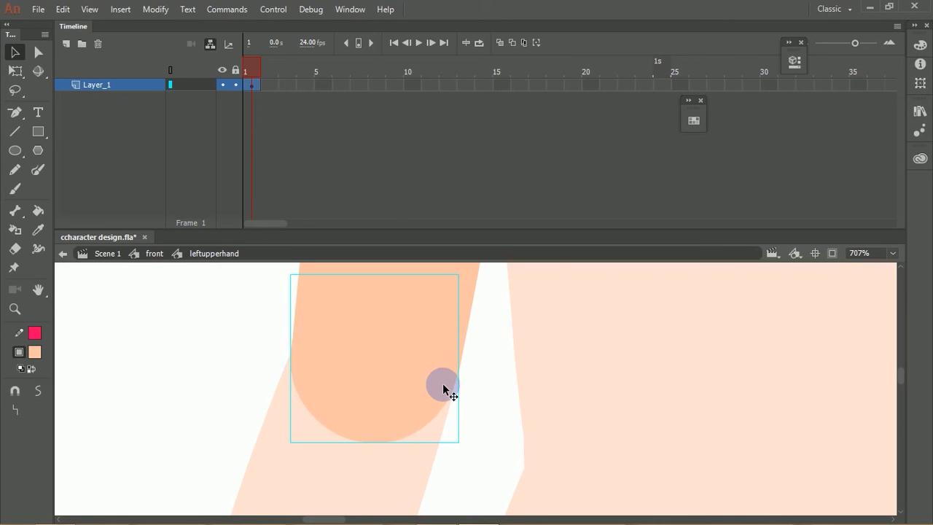
pyautogui.press('Up')
pyautogui.press('Right')
pyautogui.press('Right')
pyautogui.press('Right')
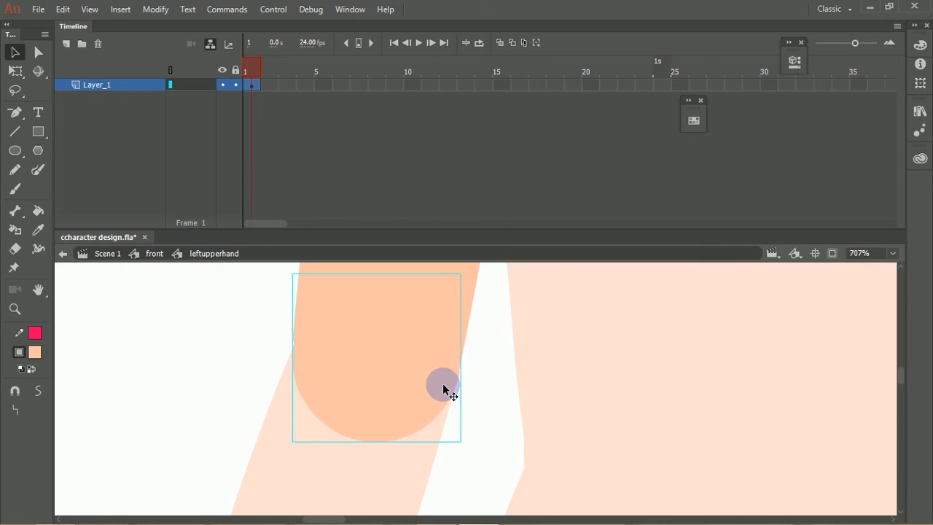
pyautogui.press('Up')
pyautogui.press('Up')
pyautogui.press('Up')
pyautogui.press('Up')
pyautogui.press('Up')
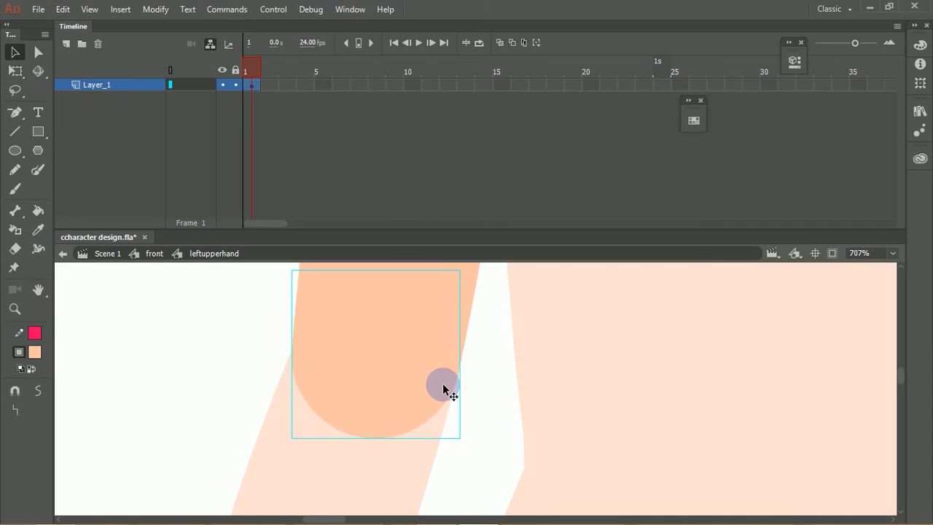
# Open the leftlowerhand shape and raise the inner corner of its upper edge to meet the upper arm.
pyautogui.doubleClick(437, 444)
pyautogui.doubleClick(440, 436)
pyautogui.doubleClick(441, 429)
pyautogui.moveTo(450, 399); pyautogui.dragTo(454, 383)
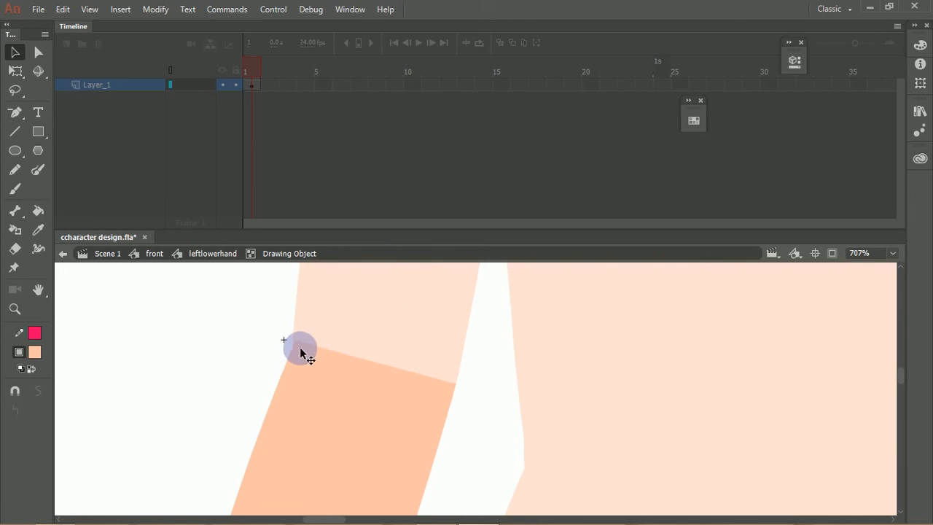
# Line up the outer upper corner of the leftlowerhand shape with the upper arm's edge and return to the front symbol.
pyautogui.moveTo(294, 342); pyautogui.dragTo(293, 340)
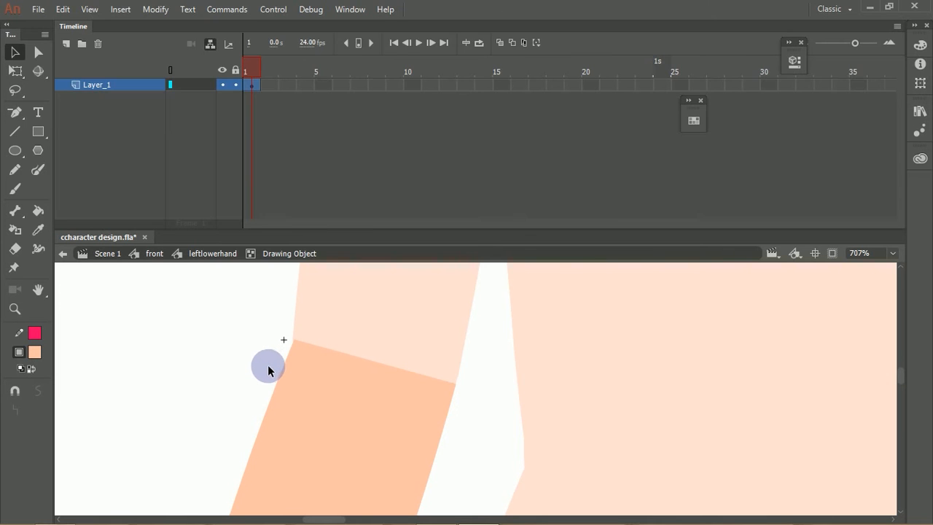
pyautogui.doubleClick(262, 373)
pyautogui.doubleClick(263, 373)
pyautogui.click(267, 376)
pyautogui.hotkey('ctrl', '-')
pyautogui.hotkey('ctrl', '-')
pyautogui.hotkey('ctrl', '-')
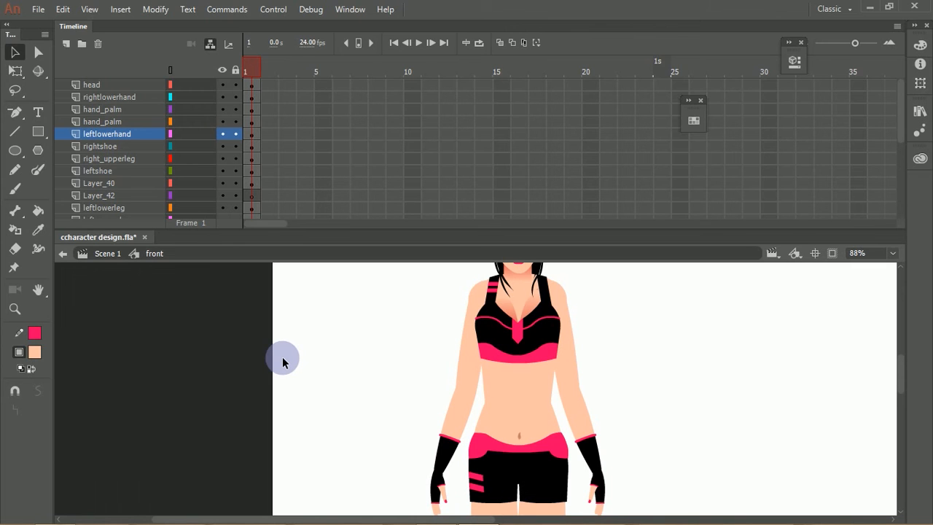
# Delete the emptied Layer_42.
pyautogui.click(115, 196)
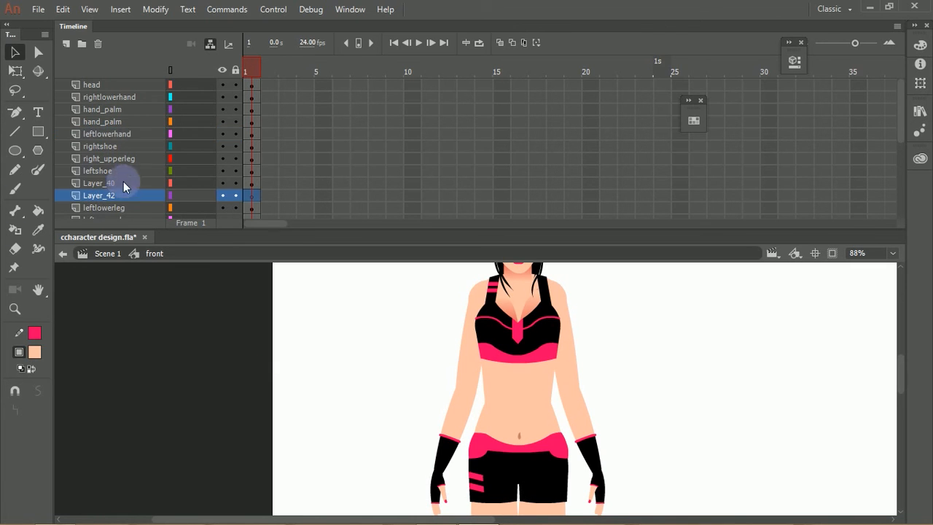
pyautogui.click(98, 45)
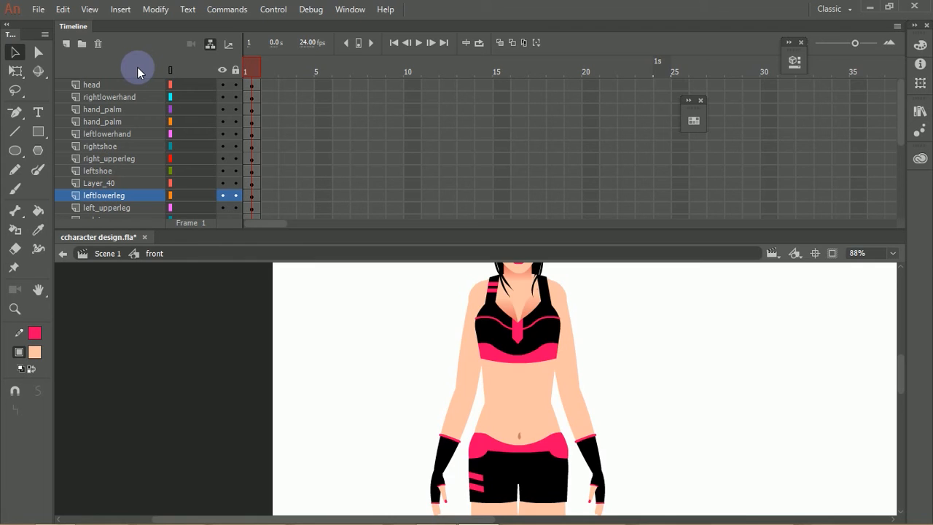
pyautogui.hotkey('ctrl', '-')
pyautogui.hotkey('ctrl', '=')
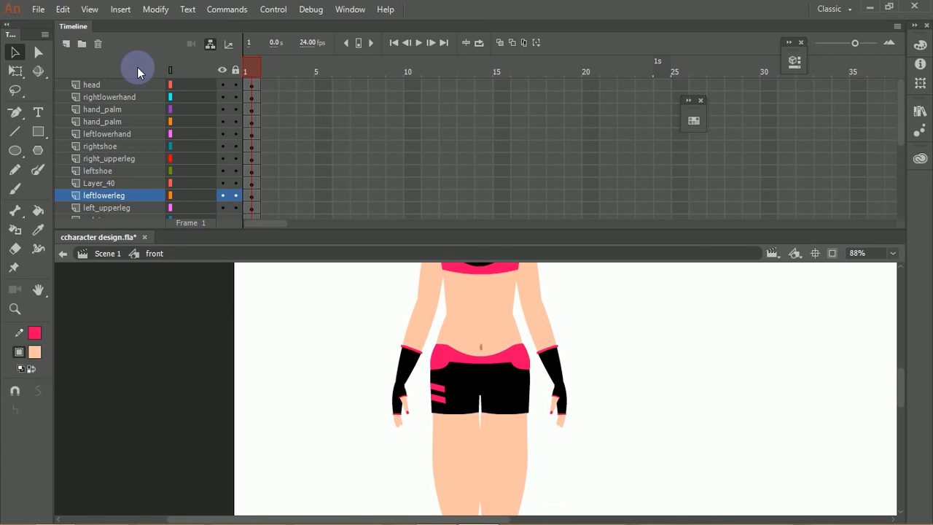
# Move the upper legs aside to inspect the hip circles behind them and undo the moves.
pyautogui.moveTo(467, 399); pyautogui.dragTo(382, 448)
pyautogui.moveTo(460, 402); pyautogui.dragTo(608, 447)
pyautogui.click(498, 408)
pyautogui.hotkey('ctrl', 'z')
pyautogui.hotkey('ctrl', 'z')
pyautogui.hotkey('ctrl', 'z')
pyautogui.hotkey('ctrl', 'z')
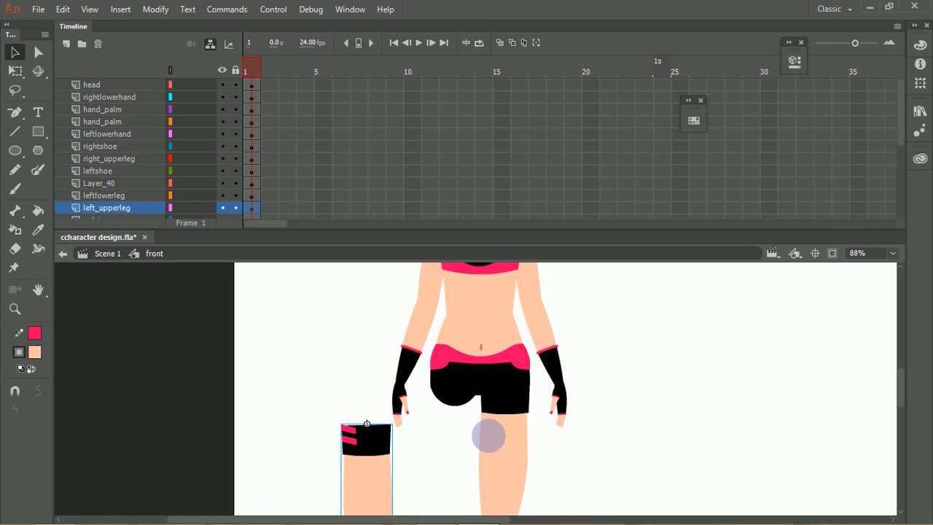
# Using the outline view, cut the left hip circle from Layer_47 and paste it into the pelvis symbol.
pyautogui.click(488, 375)
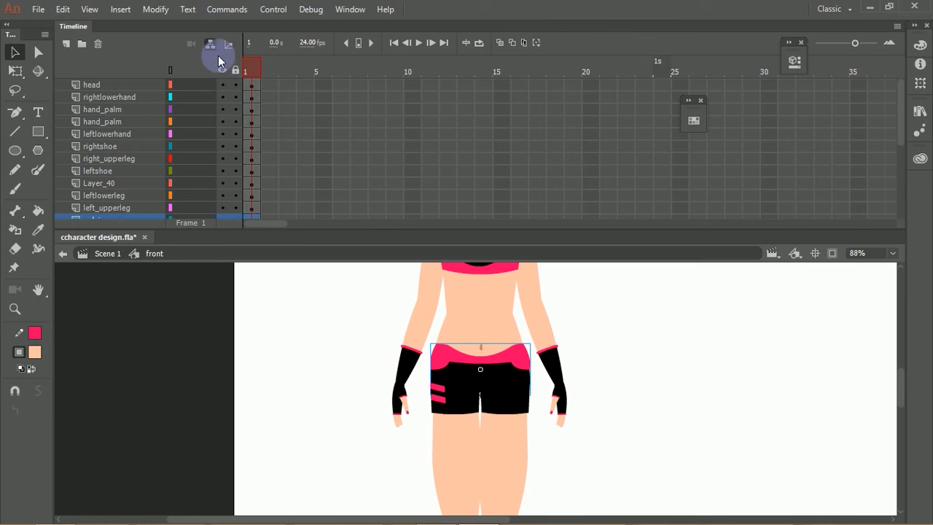
pyautogui.click(171, 70)
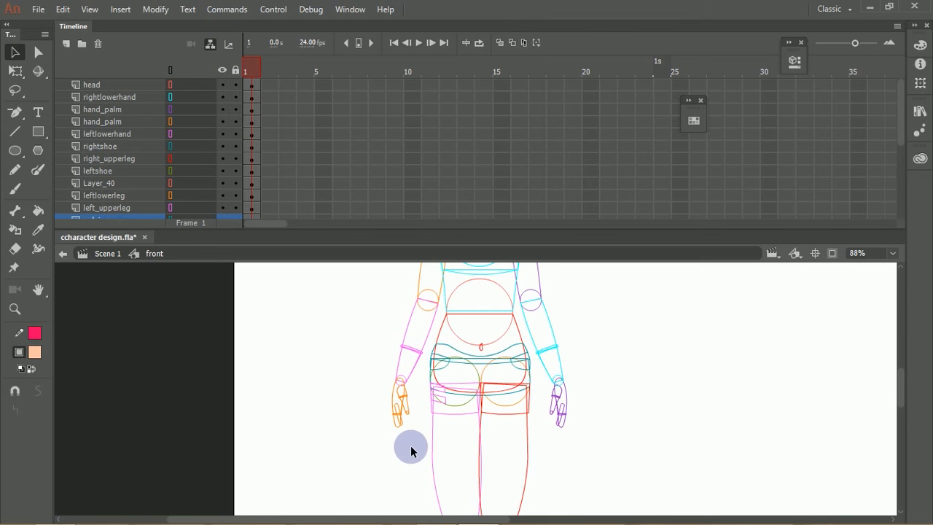
pyautogui.moveTo(368, 346); pyautogui.dragTo(607, 511)
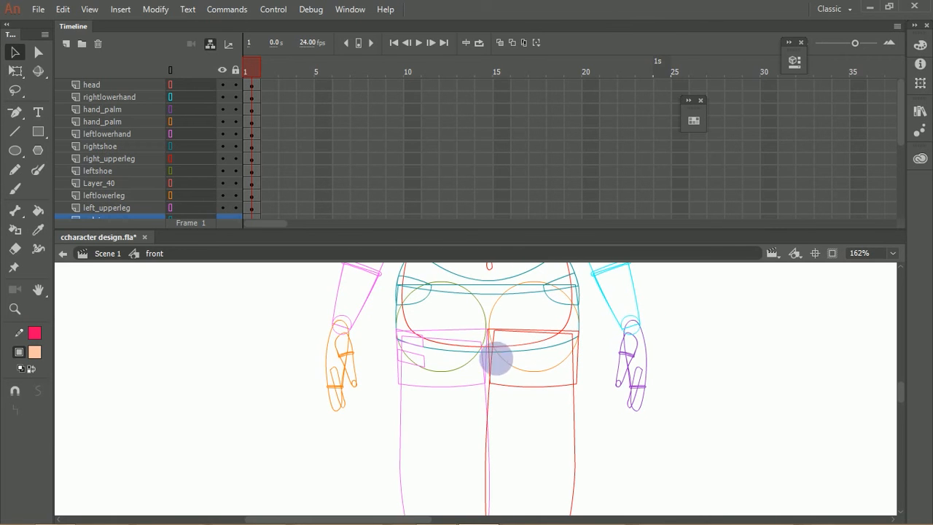
pyautogui.click(470, 360)
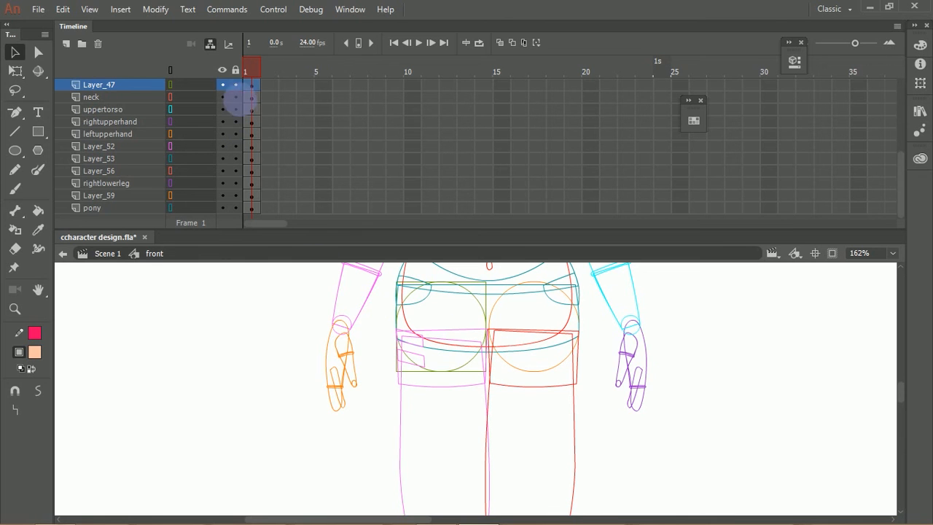
pyautogui.press('Delete')
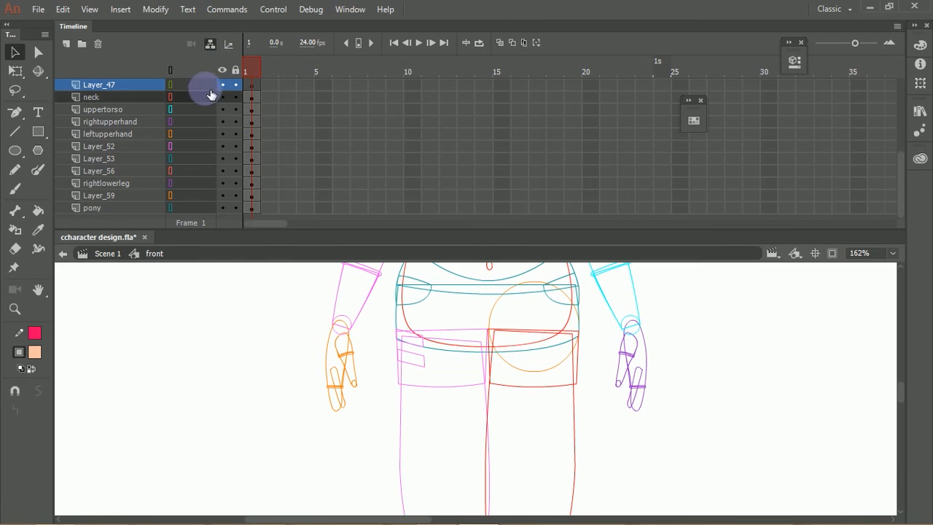
pyautogui.click(172, 69)
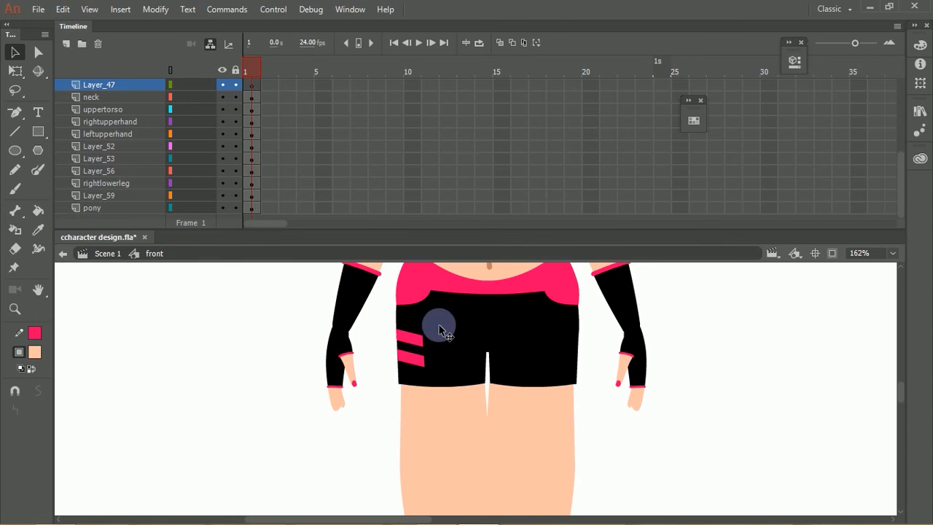
pyautogui.doubleClick(434, 303)
pyautogui.click(406, 387)
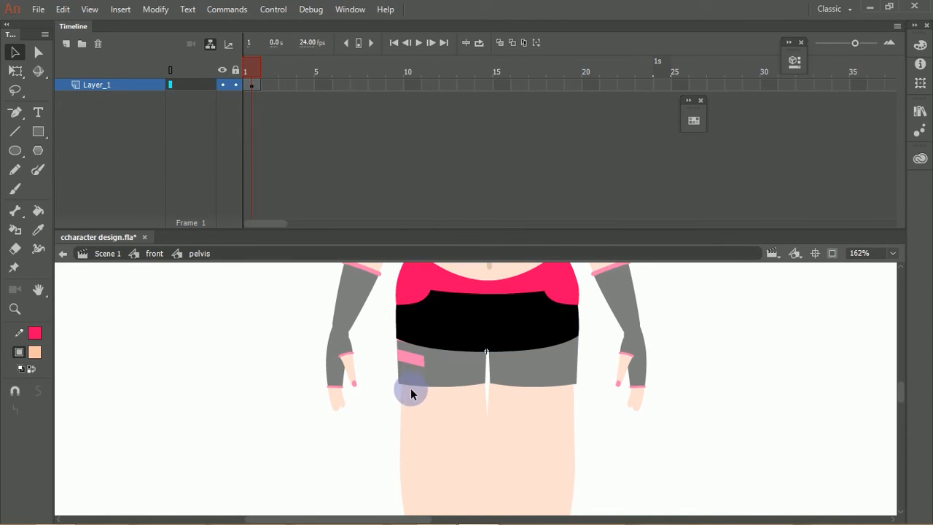
pyautogui.hotkey('ctrl', 'v')
# Position the pasted circle over the left half of the pelvis shape.
pyautogui.moveTo(464, 368); pyautogui.dragTo(447, 329)
pyautogui.moveTo(368, 283); pyautogui.dragTo(458, 379)
pyautogui.click(382, 400)
pyautogui.click(447, 380)
# Fine-tune the left hip circle in small increments against the pelvis's side and waistband, and return to the front symbol.
pyautogui.press('Right')
pyautogui.press('Right')
pyautogui.press('Right')
pyautogui.press('Right')
pyautogui.press('Right')
pyautogui.press('Left')
pyautogui.press('Left')
pyautogui.press('Left')
pyautogui.press('Up')
pyautogui.press('Up')
pyautogui.press('Up')
pyautogui.press('Up')
pyautogui.press('Up')
pyautogui.press('Up')
pyautogui.press('Up')
pyautogui.press('Up')
pyautogui.click(374, 373)
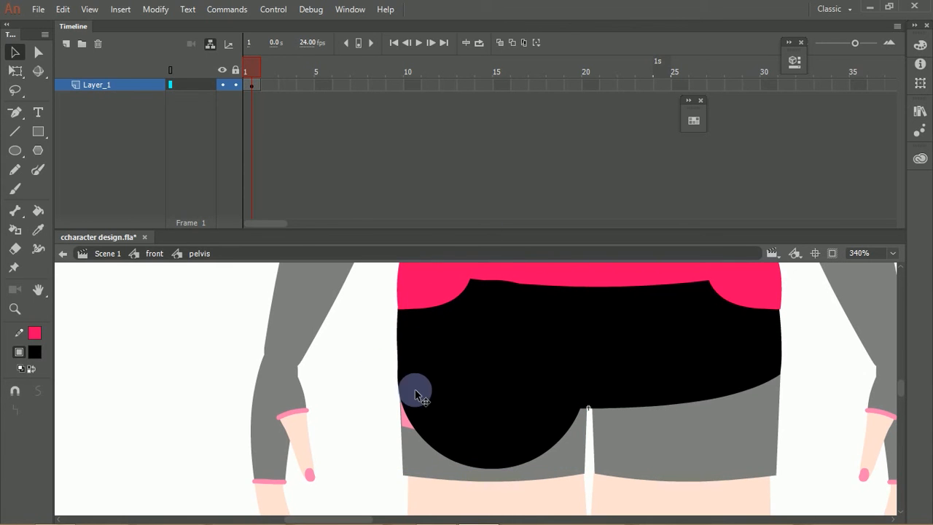
pyautogui.doubleClick(366, 393)
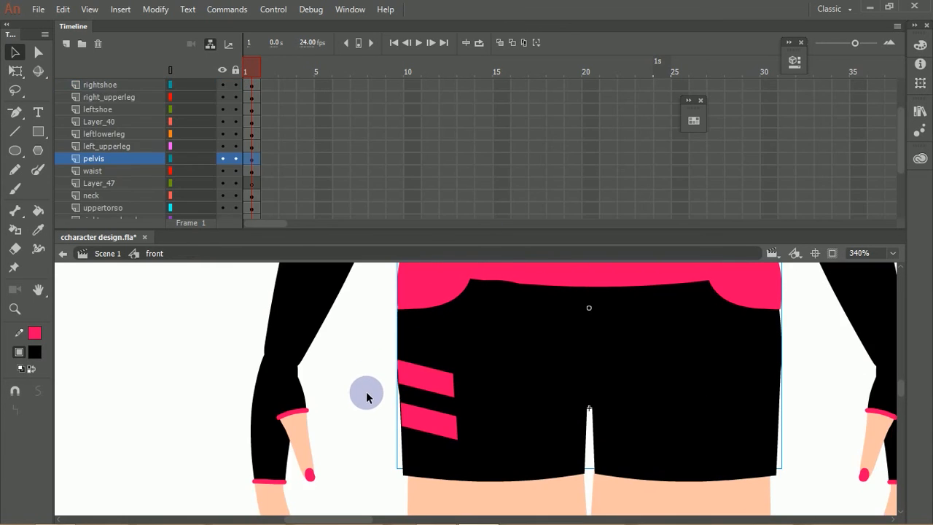
# Delete the emptied Layer_47.
pyautogui.click(777, 365)
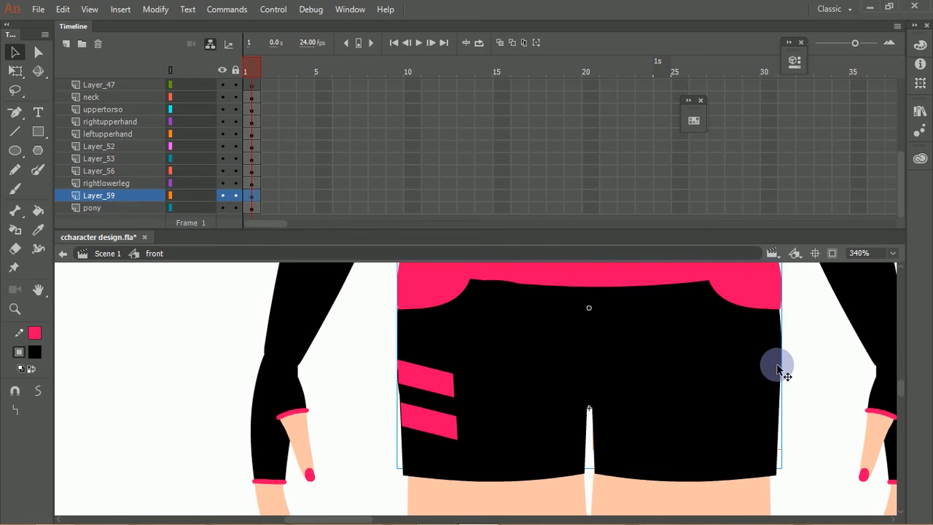
pyautogui.hotkey('ctrl', '-')
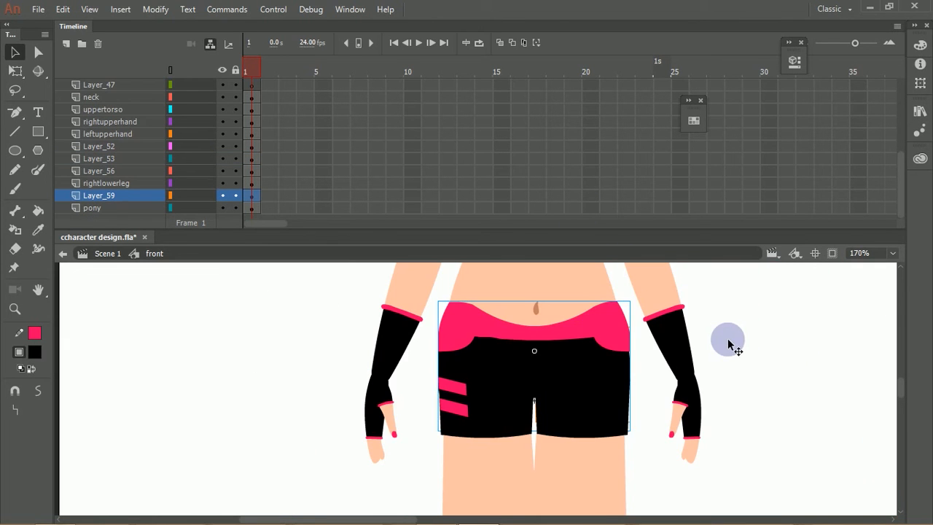
pyautogui.click(131, 86)
pyautogui.click(100, 44)
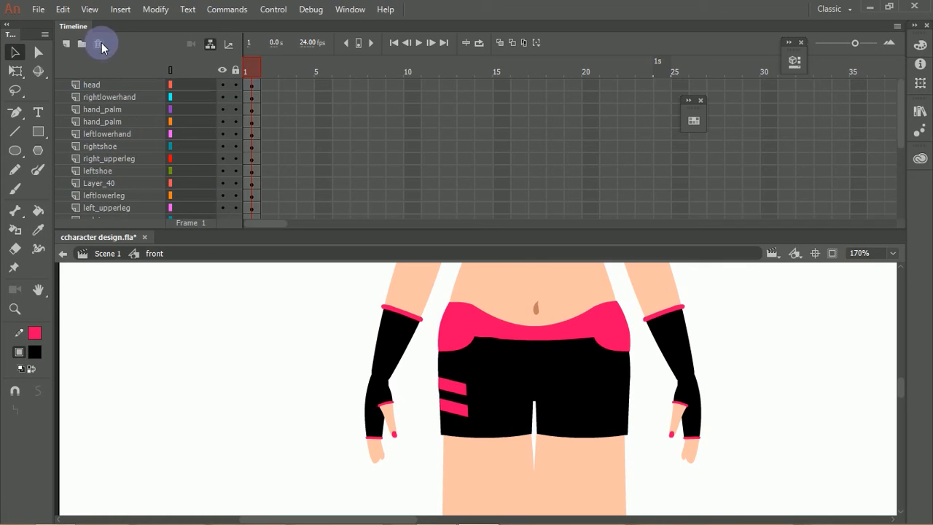
# Using the outline view, cut the right hip circle from Layer_59 and paste it into the pelvis symbol.
pyautogui.click(167, 74)
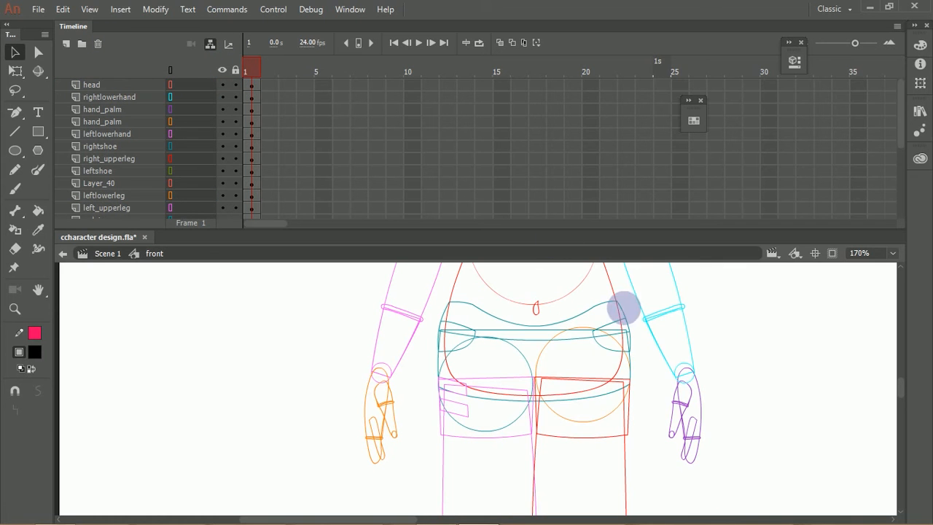
pyautogui.click(545, 350)
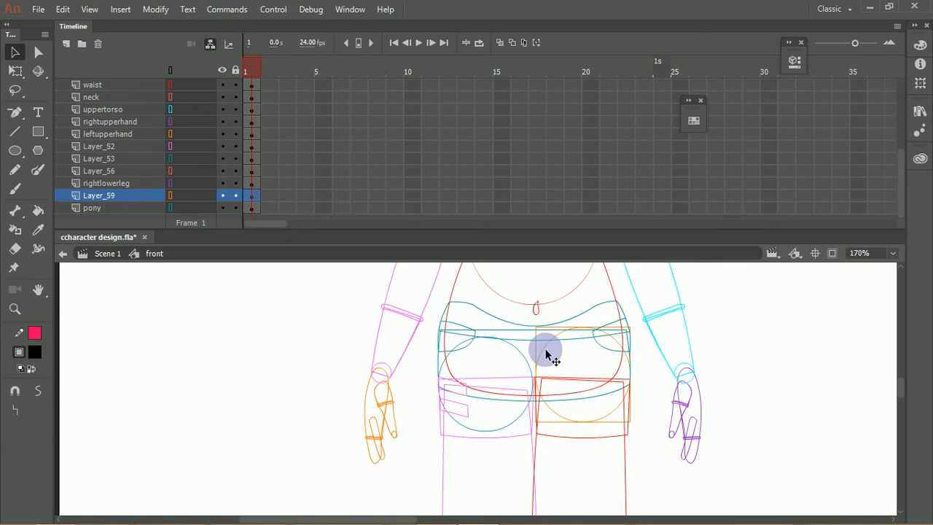
pyautogui.press('Delete')
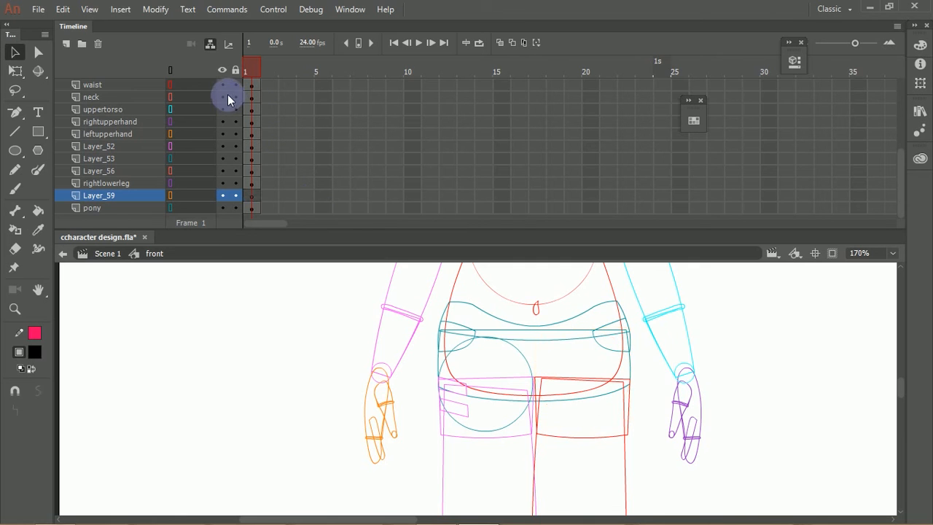
pyautogui.click(170, 70)
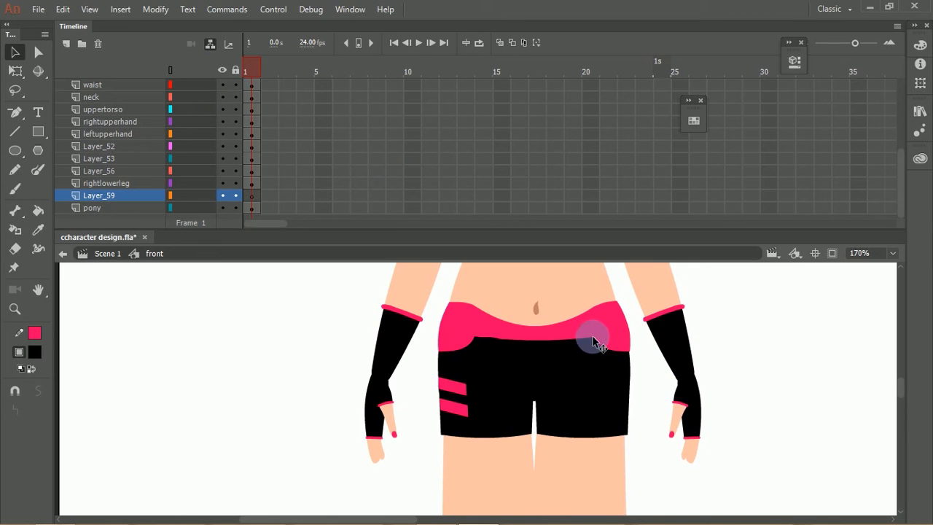
pyautogui.doubleClick(596, 330)
pyautogui.hotkey('ctrl', 'v')
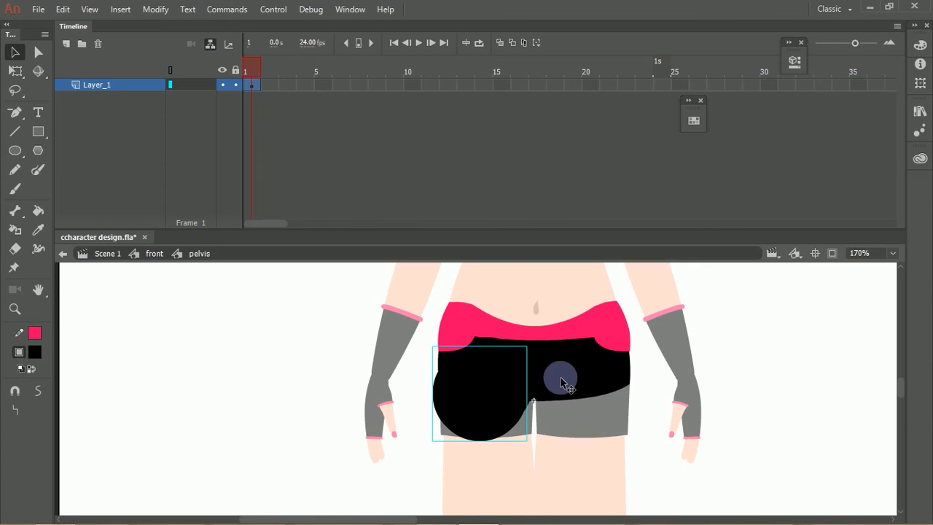
# Position the pasted circle over the right half of the pelvis and nudge it into line with the side and waistband.
pyautogui.moveTo(501, 395); pyautogui.dragTo(608, 386)
pyautogui.scroll(3, 634, 408)
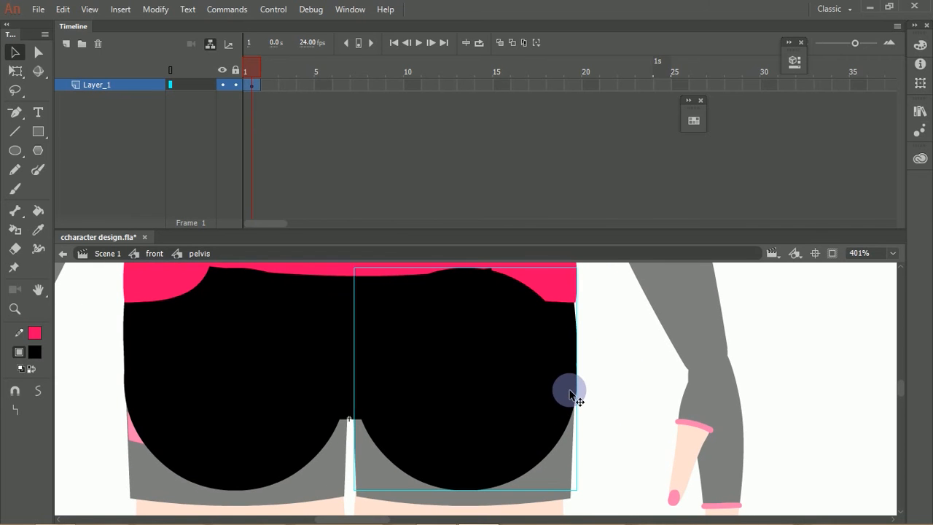
pyautogui.press('Left')
pyautogui.press('Left')
pyautogui.hotkey('ctrl', 'Down')
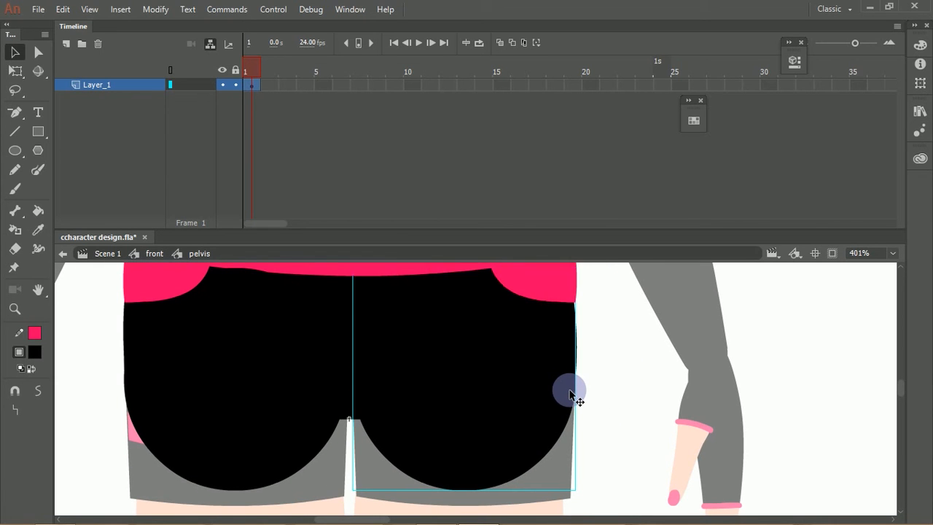
pyautogui.hotkey('ctrl', '1')
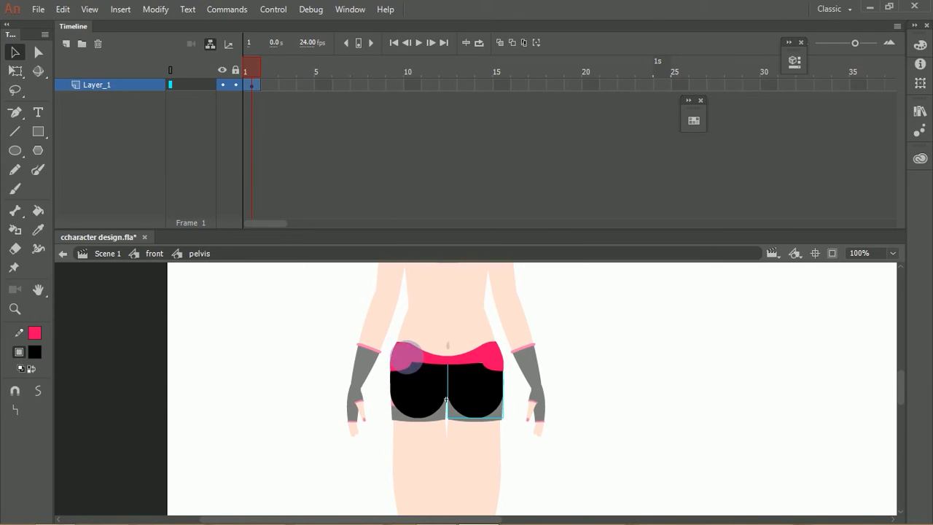
# Check the left hip circle's upper edge against the pink waistband and return to the front symbol.
pyautogui.moveTo(389, 355); pyautogui.dragTo(492, 406)
pyautogui.click(402, 323)
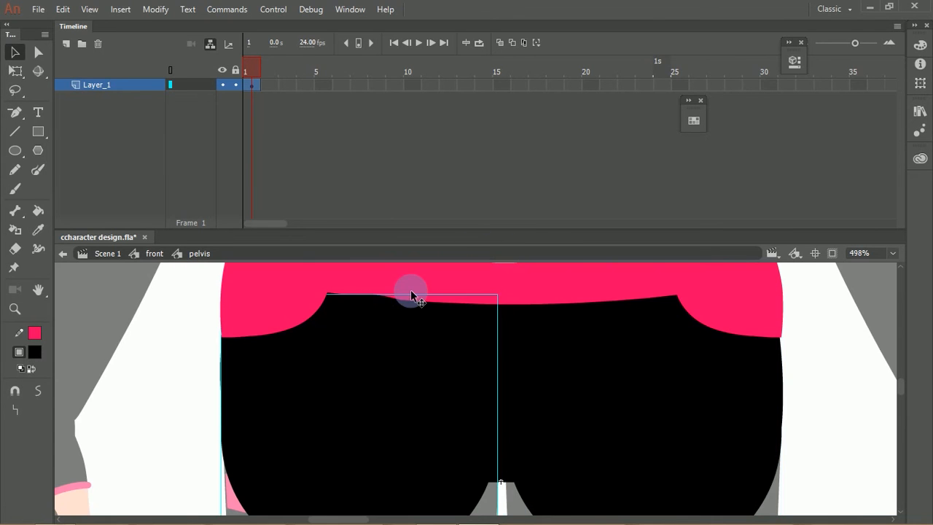
pyautogui.hotkey('ctrl', '-')
pyautogui.hotkey('ctrl', '-')
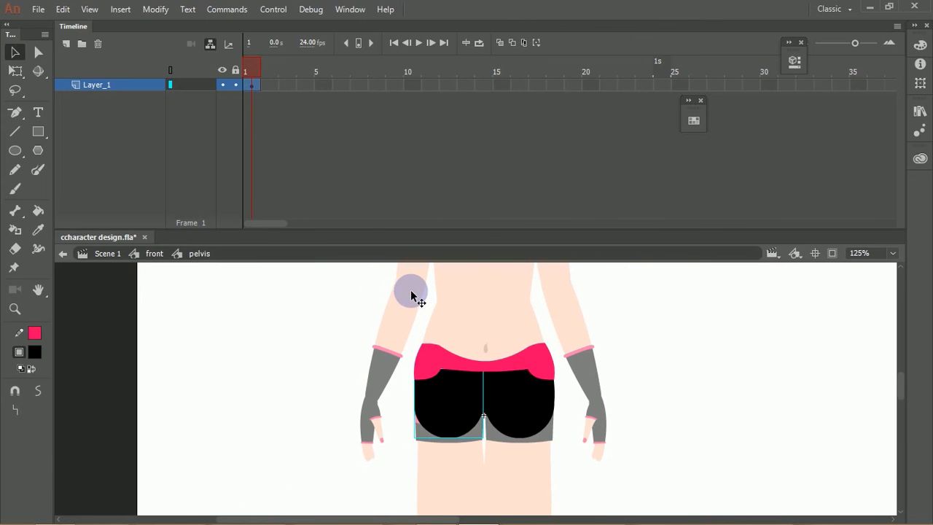
pyautogui.doubleClick(336, 320)
# Delete the emptied Layer_59 and check the whole character.
pyautogui.moveTo(899, 151); pyautogui.dragTo(898, 202)
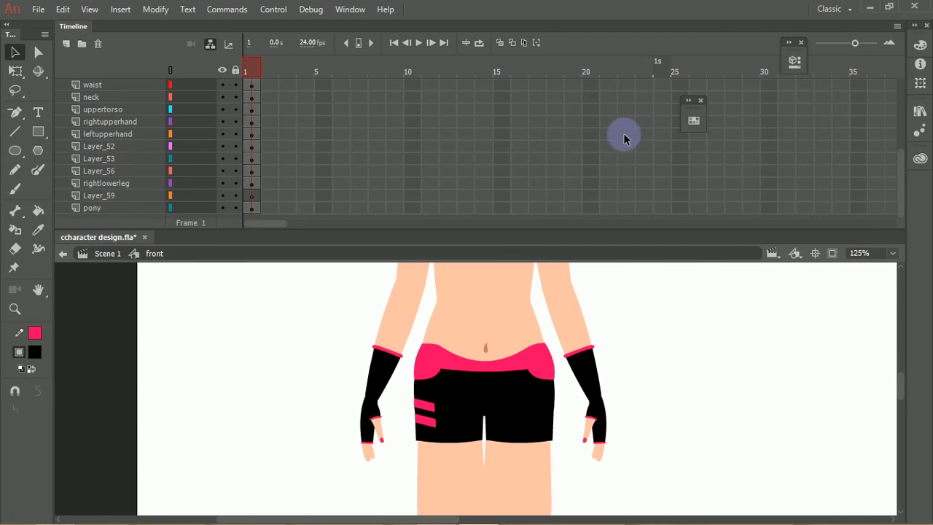
pyautogui.click(141, 194)
pyautogui.click(97, 43)
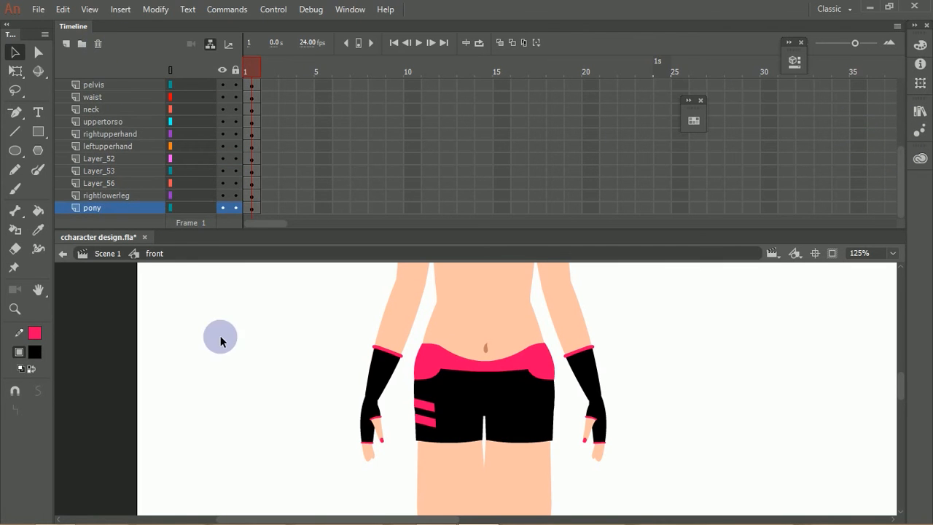
pyautogui.hotkey('ctrl', '-')
pyautogui.hotkey('ctrl', '-')
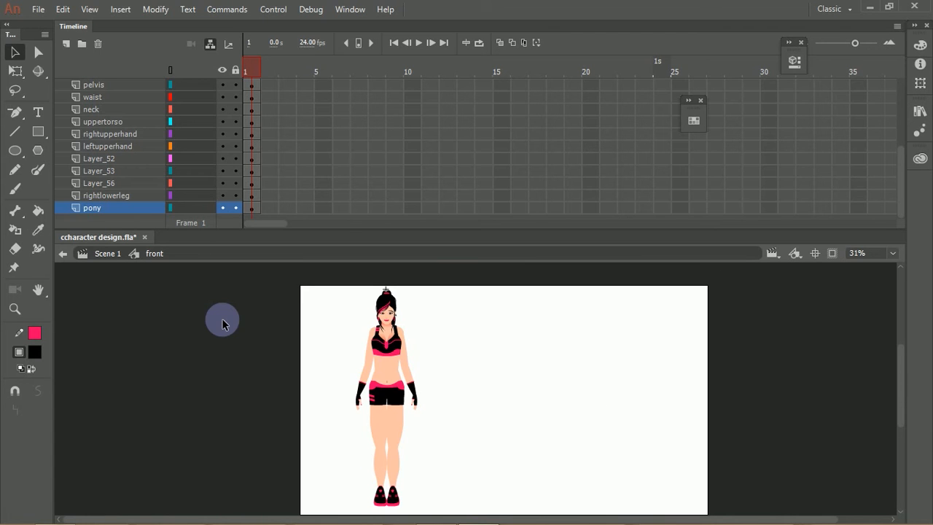
pyautogui.moveTo(902, 171); pyautogui.dragTo(892, 214)
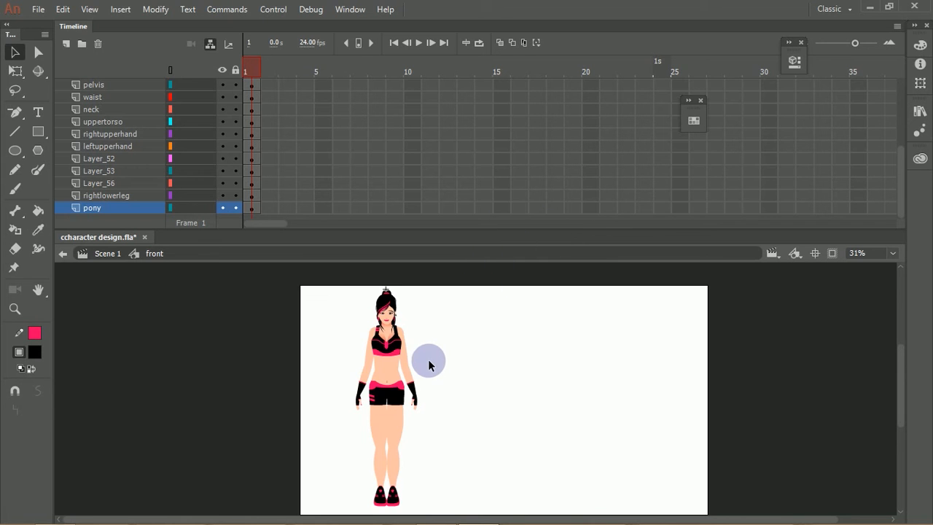
# Extend every layer of the front symbol with frames up to frame 25.
pyautogui.moveTo(360, 317); pyautogui.dragTo(503, 476)
pyautogui.moveTo(440, 419); pyautogui.dragTo(393, 446)
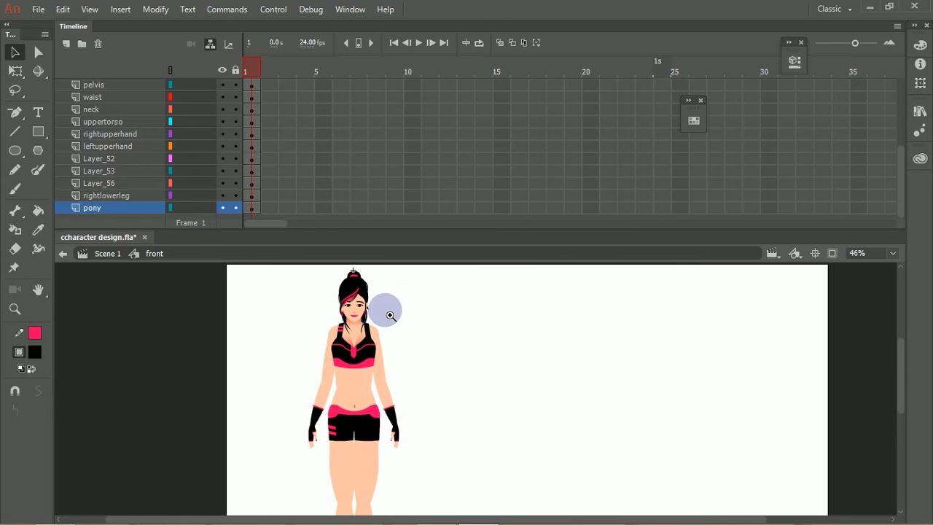
pyautogui.moveTo(389, 317); pyautogui.dragTo(344, 478)
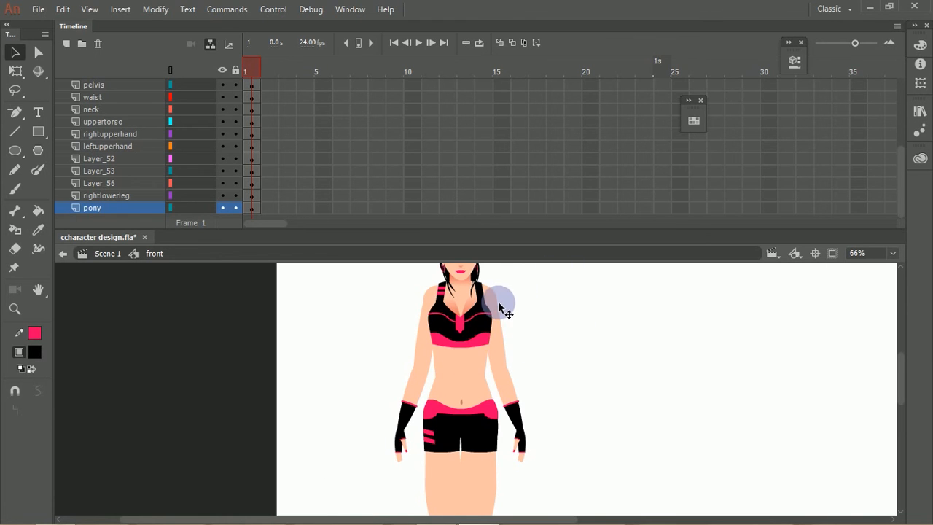
pyautogui.click(501, 352)
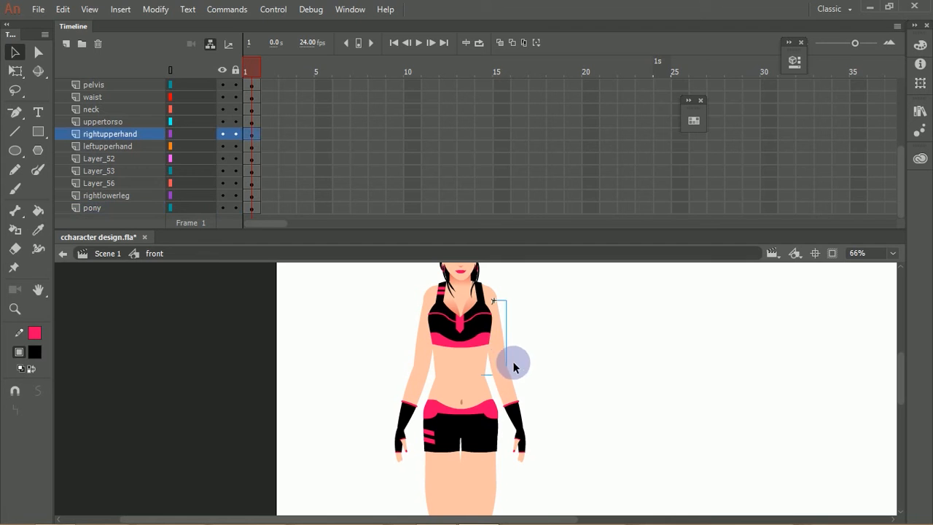
pyautogui.keyDown('shift'); pyautogui.click(514, 403); pyautogui.keyUp('shift')
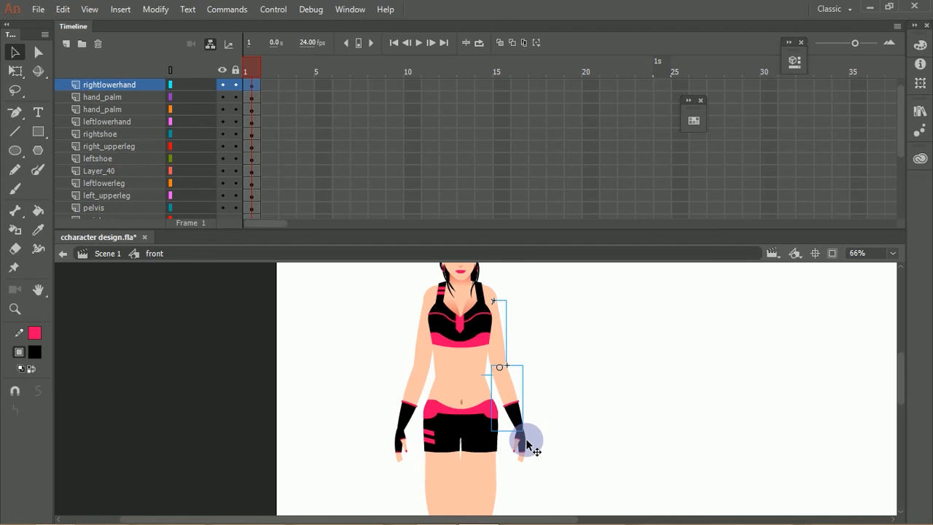
pyautogui.keyDown('shift'); pyautogui.click(522, 444); pyautogui.keyUp('shift')
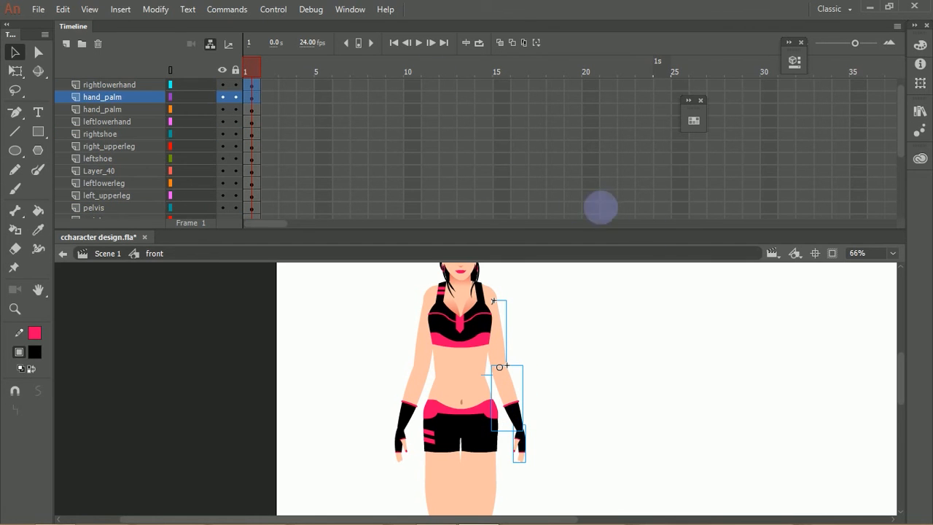
pyautogui.moveTo(737, 235); pyautogui.dragTo(726, 395)
pyautogui.moveTo(682, 344); pyautogui.dragTo(673, 56)
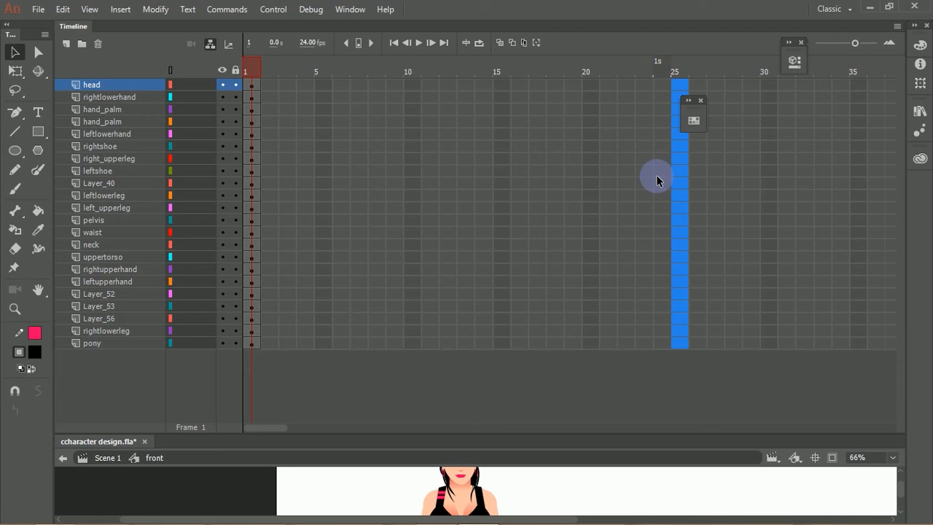
pyautogui.press('F5')
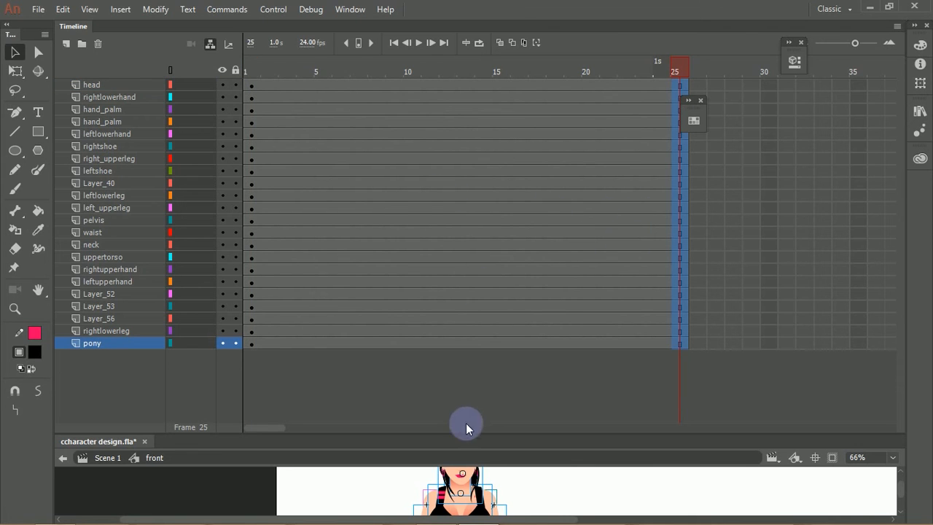
pyautogui.moveTo(469, 436); pyautogui.dragTo(462, 261)
# Insert keyframes at frame 5 on the rightlowerhand layer and the hand_palm layer directly below it.
pyautogui.click(520, 350)
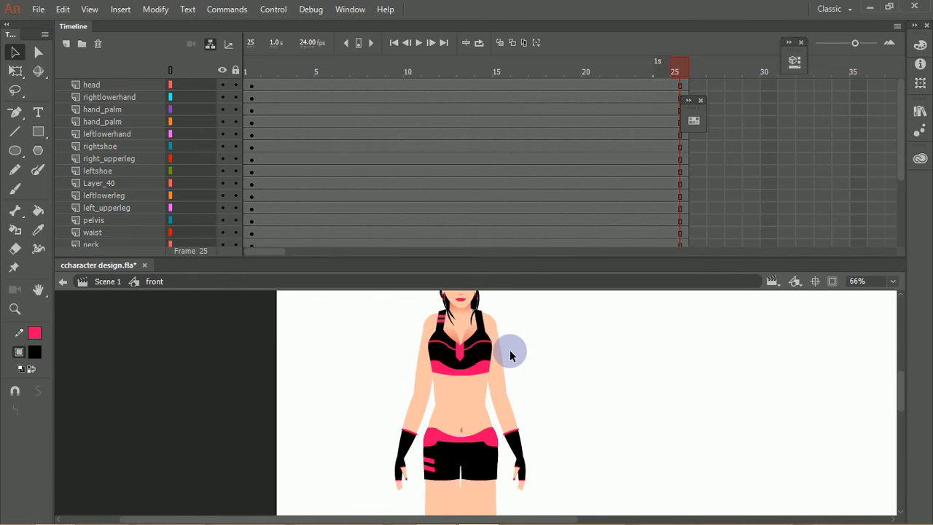
pyautogui.click(501, 360)
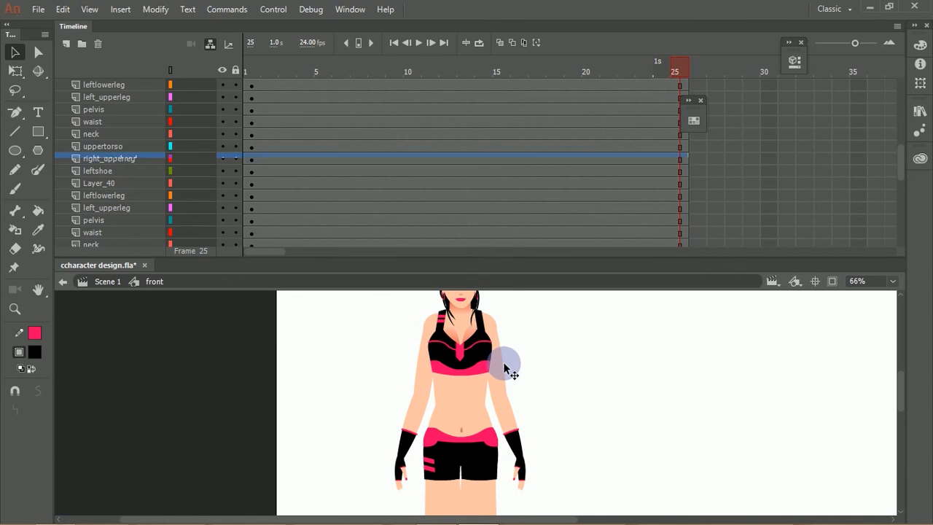
pyautogui.click(521, 438)
pyautogui.click(526, 393)
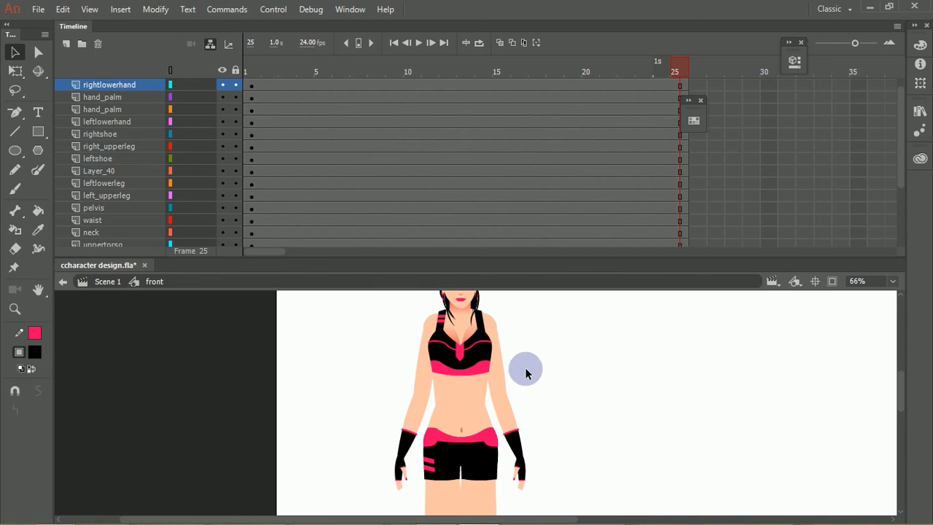
pyautogui.moveTo(515, 358); pyautogui.dragTo(498, 384)
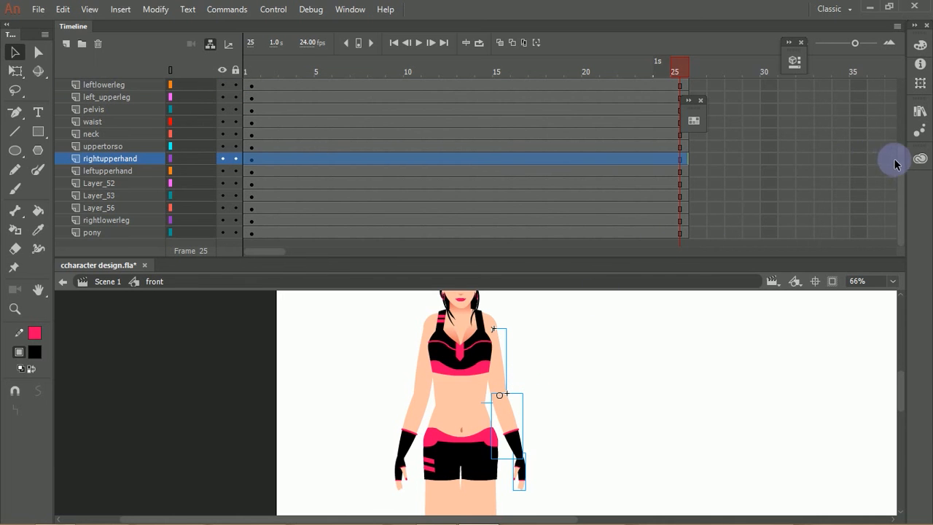
pyautogui.scroll(1, 898, 152)
pyautogui.moveTo(898, 152); pyautogui.dragTo(900, 86)
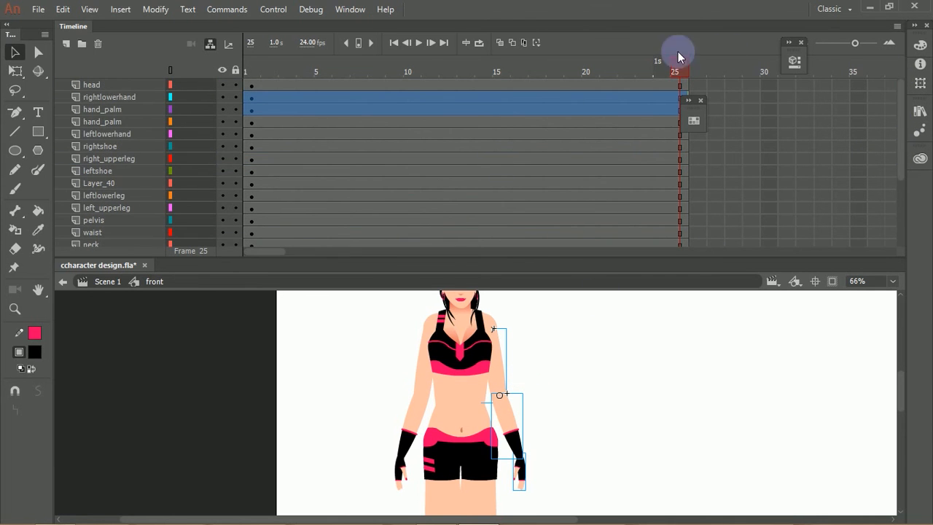
pyautogui.click(319, 96)
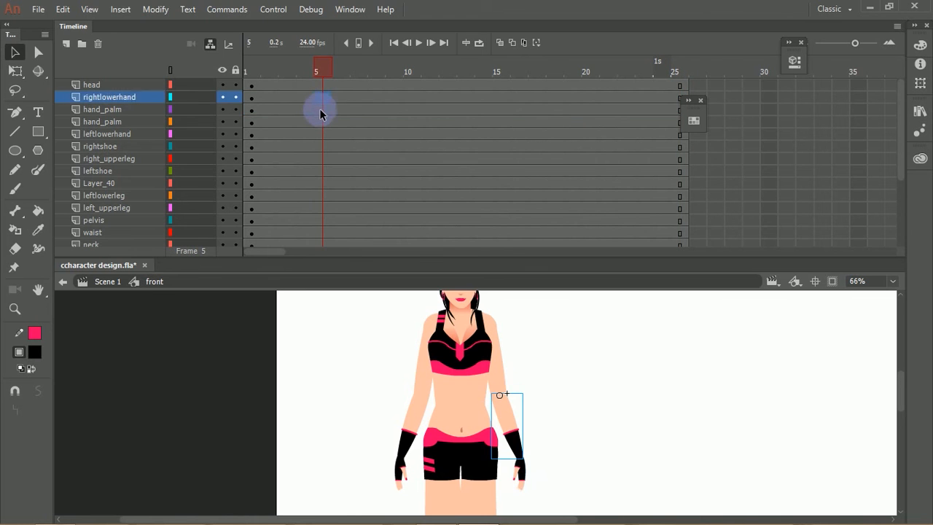
pyautogui.click(324, 110)
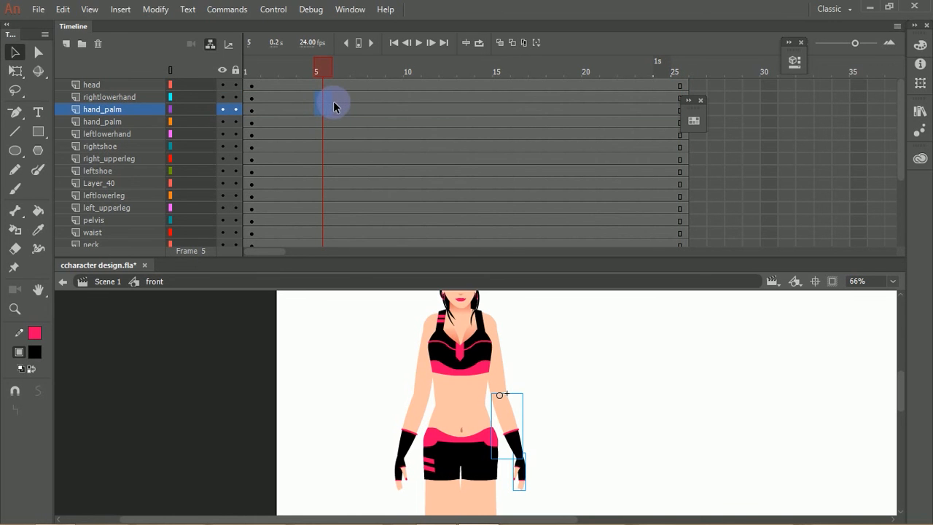
pyautogui.rightClick(328, 111)
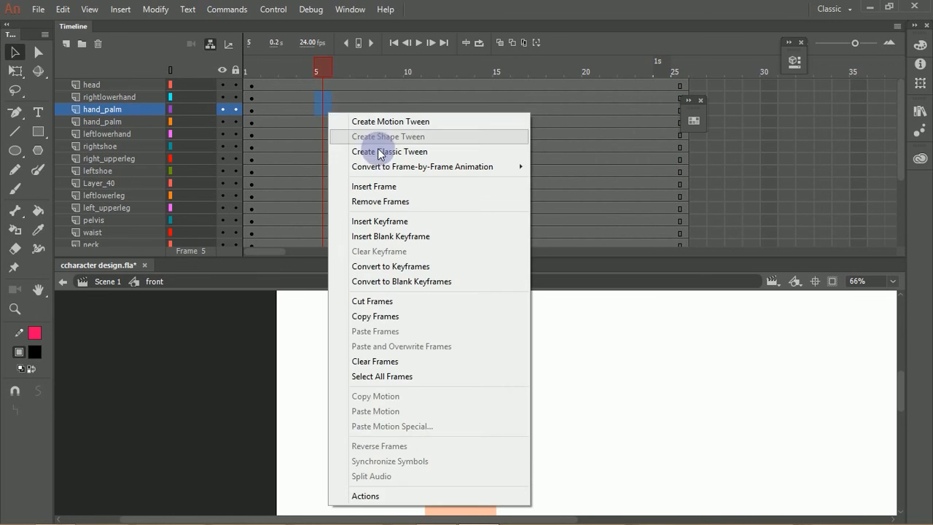
pyautogui.click(384, 223)
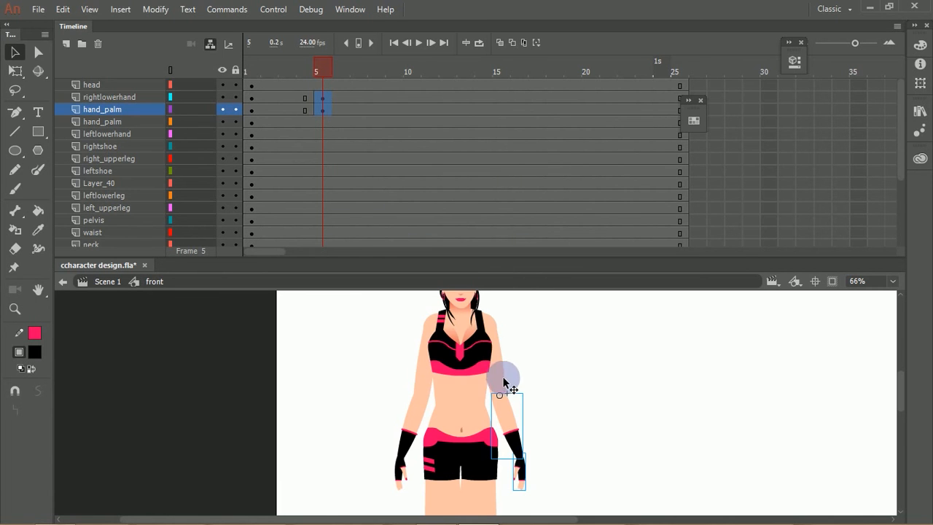
# Insert a keyframe at frame 5 on the rightupperhand layer.
pyautogui.click(495, 360)
pyautogui.rightClick(325, 158)
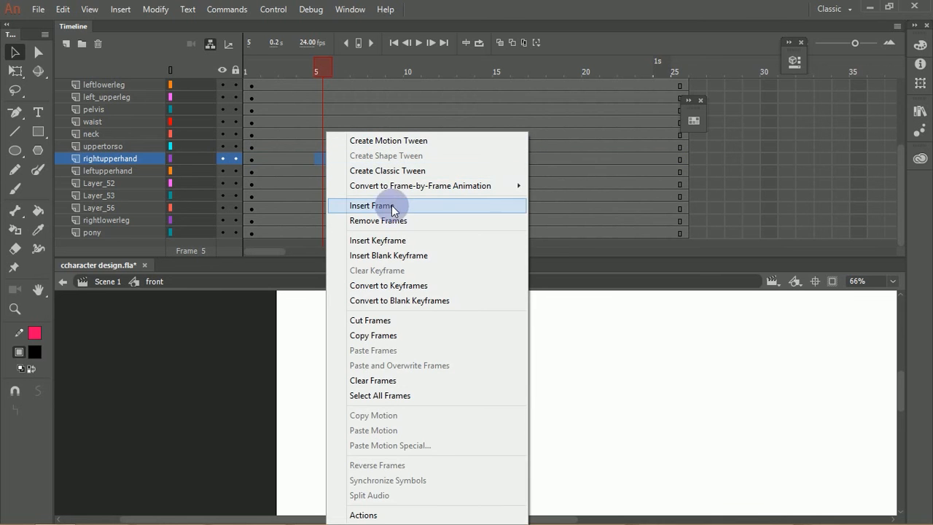
pyautogui.click(390, 242)
# Create classic tweens between frames 1 and 5 on the rightupperhand, rightlowerhand and upper hand_palm layers.
pyautogui.rightClick(293, 163)
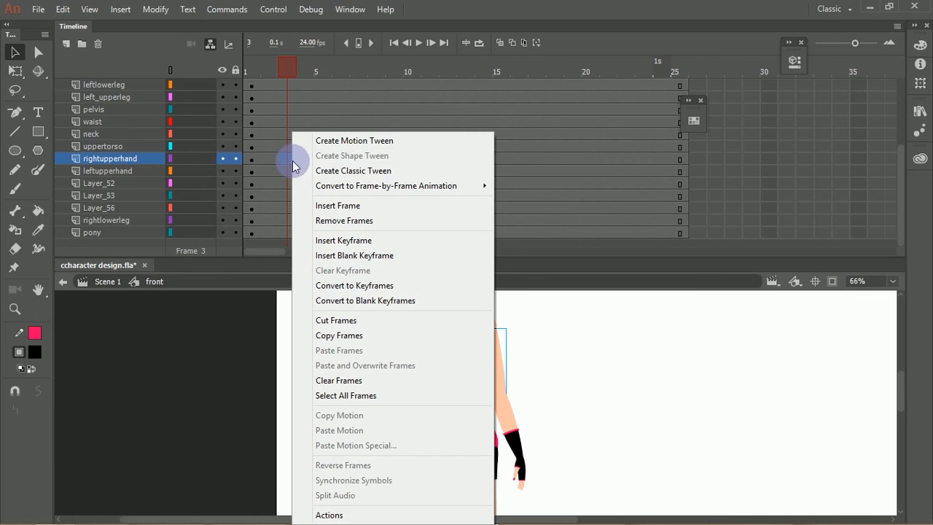
pyautogui.click(372, 171)
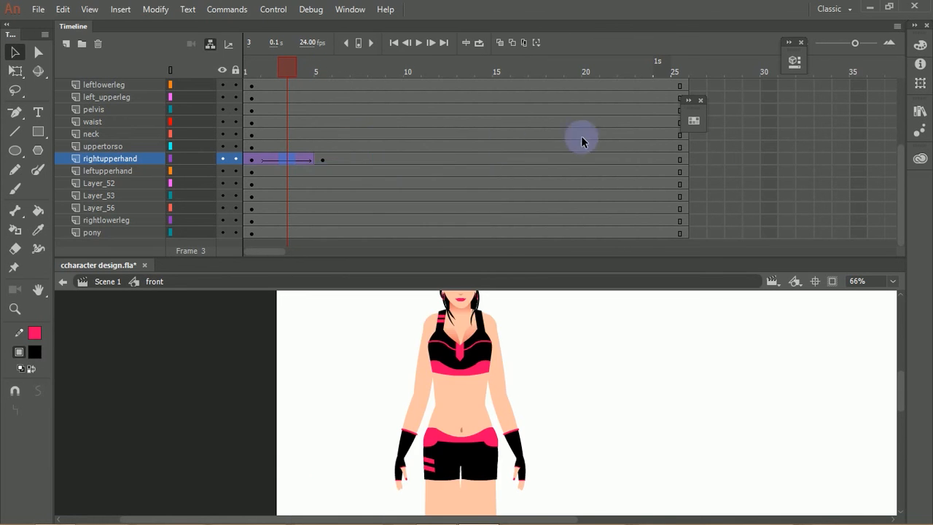
pyautogui.moveTo(898, 192); pyautogui.dragTo(896, 98)
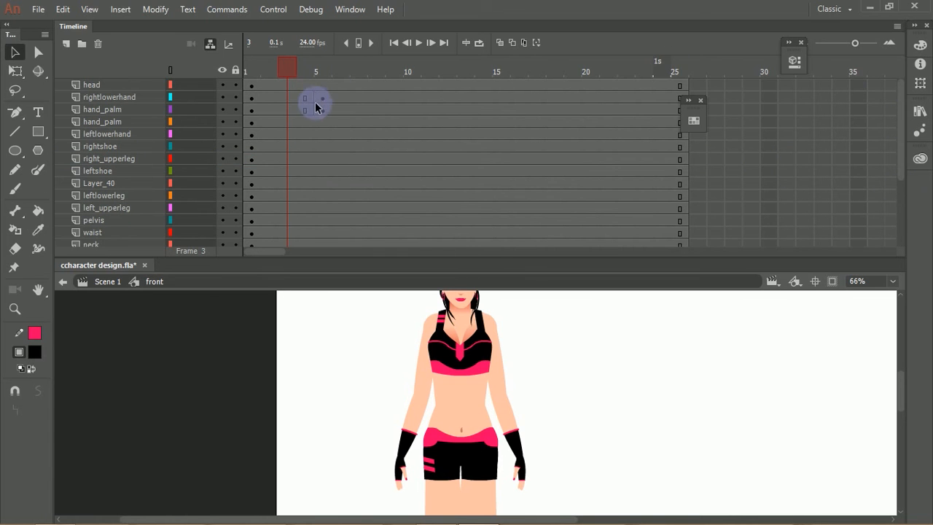
pyautogui.click(286, 110)
pyautogui.rightClick(286, 110)
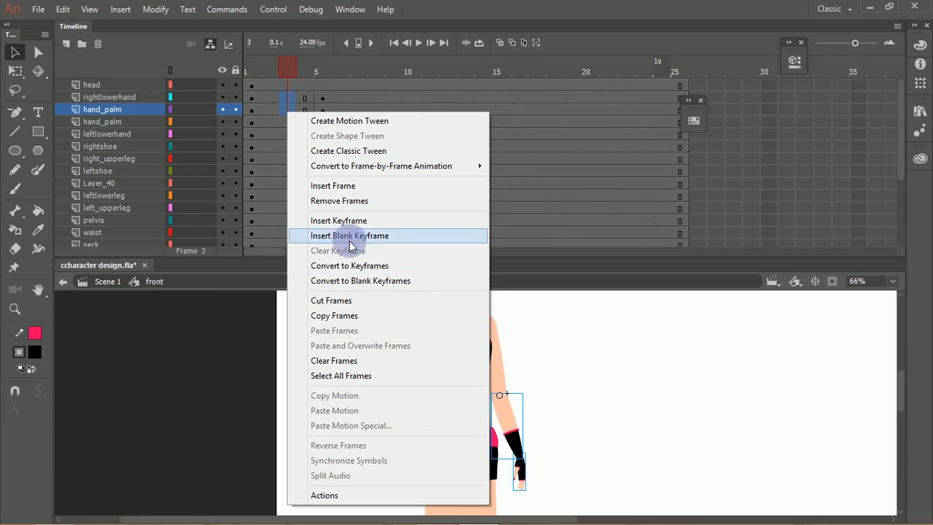
pyautogui.click(342, 151)
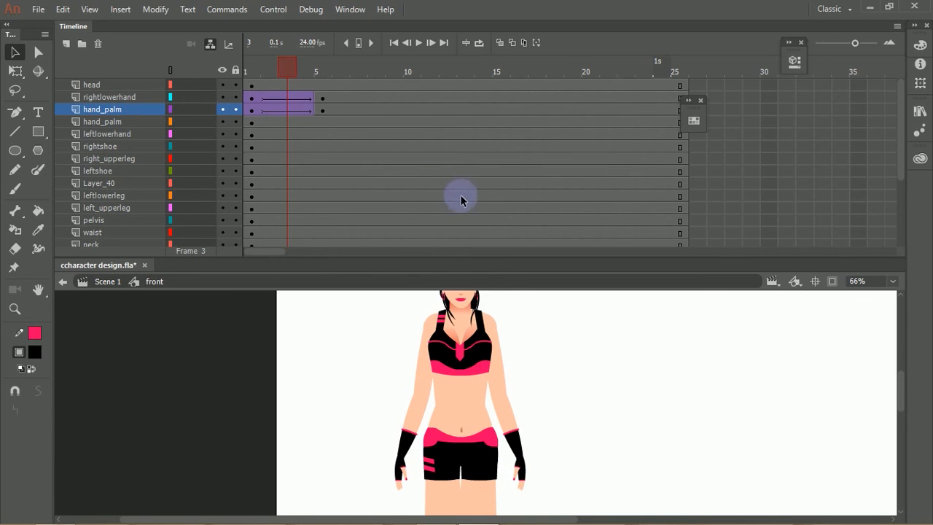
# At frame 5, select the right upper arm, forearm and palm together and move their shared transformation point to the shoulder.
pyautogui.click(317, 69)
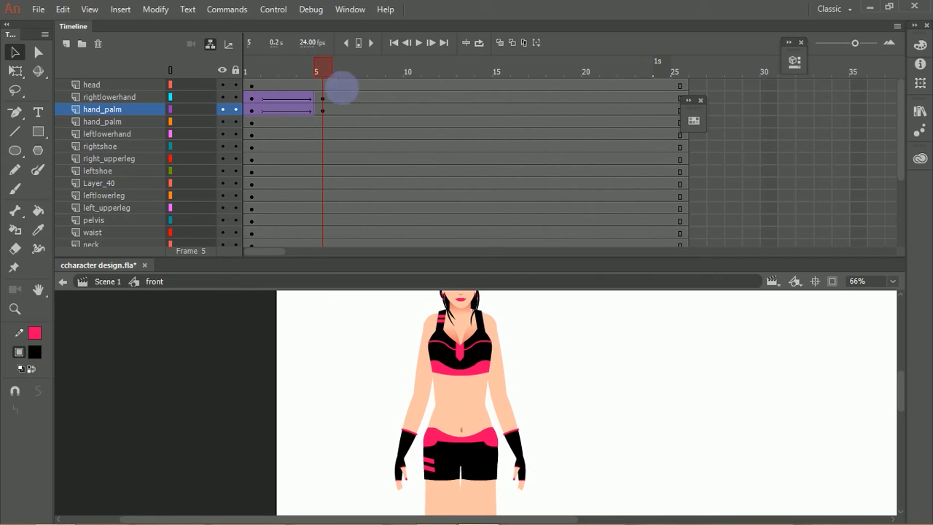
pyautogui.click(500, 340)
pyautogui.moveTo(542, 361); pyautogui.dragTo(518, 452)
pyautogui.moveTo(549, 399); pyautogui.dragTo(512, 494)
pyautogui.click(502, 372)
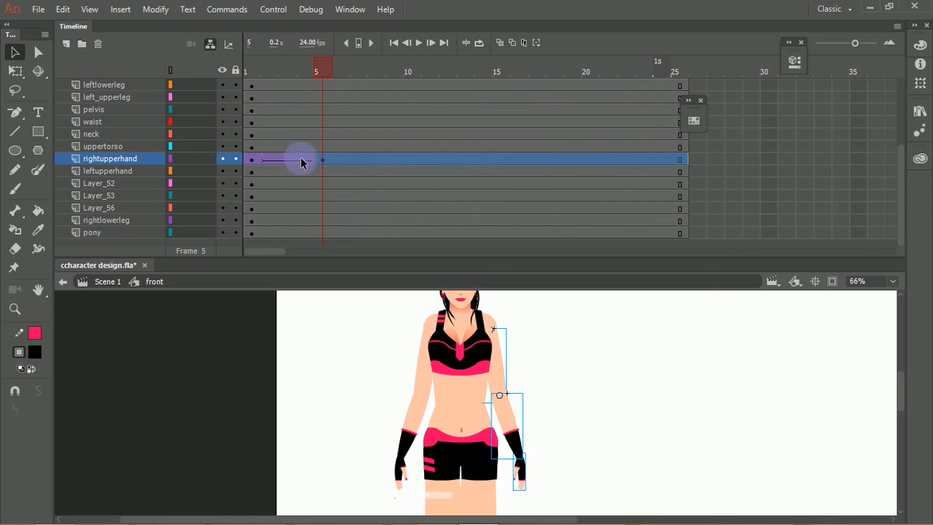
pyautogui.click(14, 71)
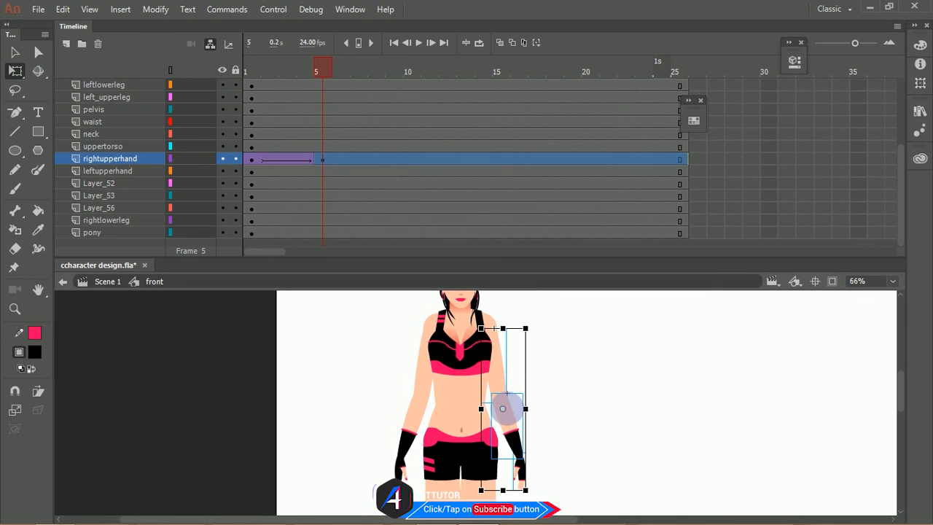
pyautogui.moveTo(504, 411); pyautogui.dragTo(540, 326)
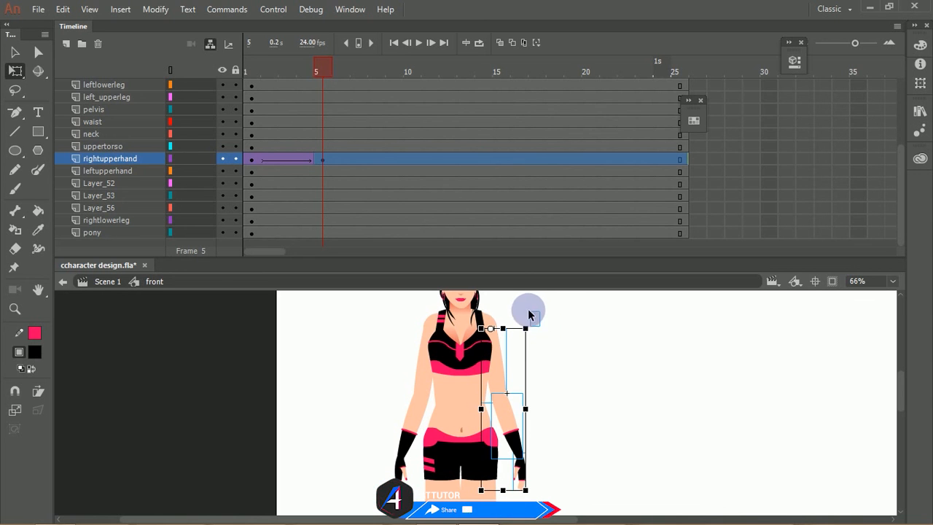
# Rotate the right arm about the shoulder until it is raised beside the head, and nudge it slightly left into the joint.
pyautogui.moveTo(533, 329); pyautogui.dragTo(417, 305)
pyautogui.moveTo(455, 366); pyautogui.dragTo(450, 451)
pyautogui.press('Left')
pyautogui.press('Left')
pyautogui.press('Left')
pyautogui.press('Left')
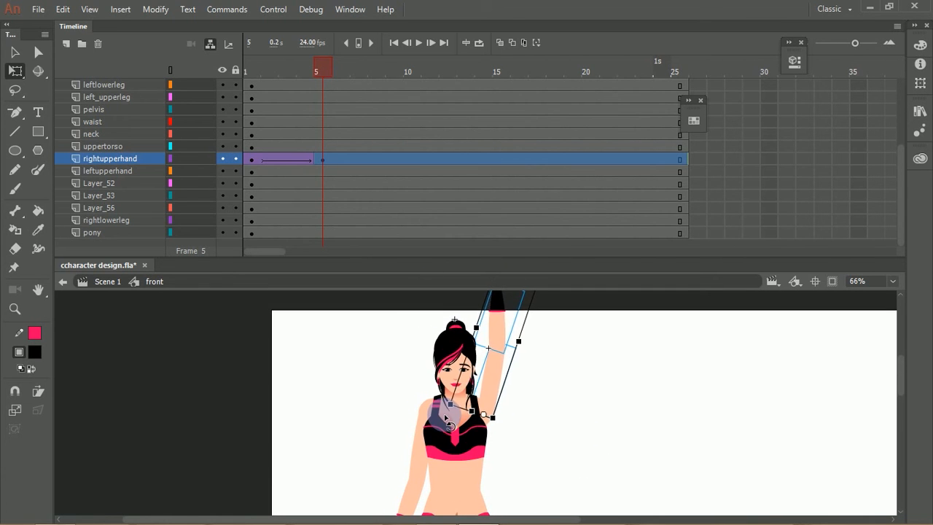
pyautogui.click(607, 404)
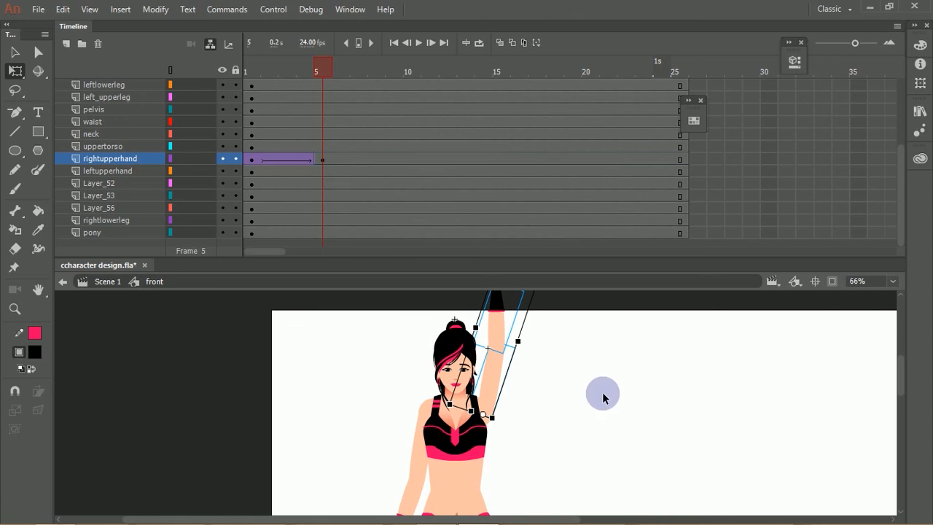
# Scrub back to frame 1 and check the transformation points of the lowered right forearm and palm.
pyautogui.moveTo(322, 68); pyautogui.dragTo(244, 89)
pyautogui.moveTo(388, 380); pyautogui.dragTo(376, 290)
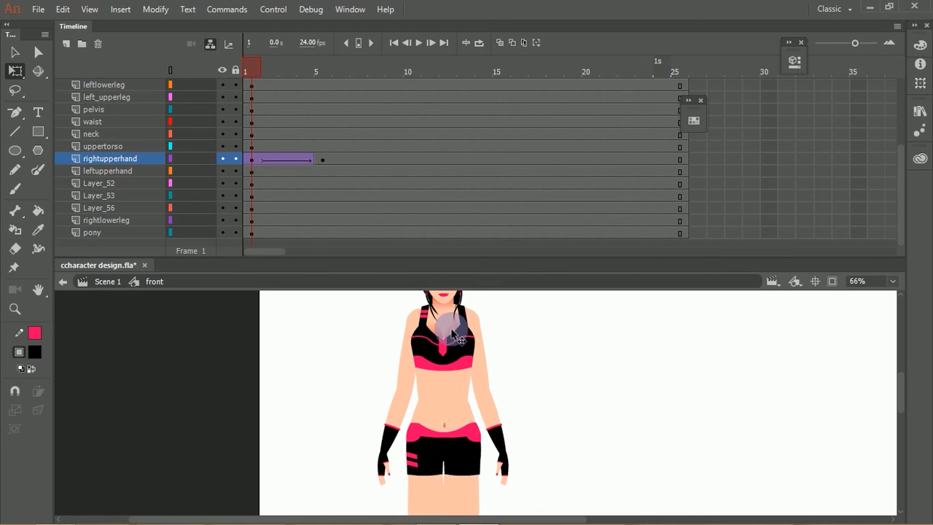
pyautogui.click(496, 405)
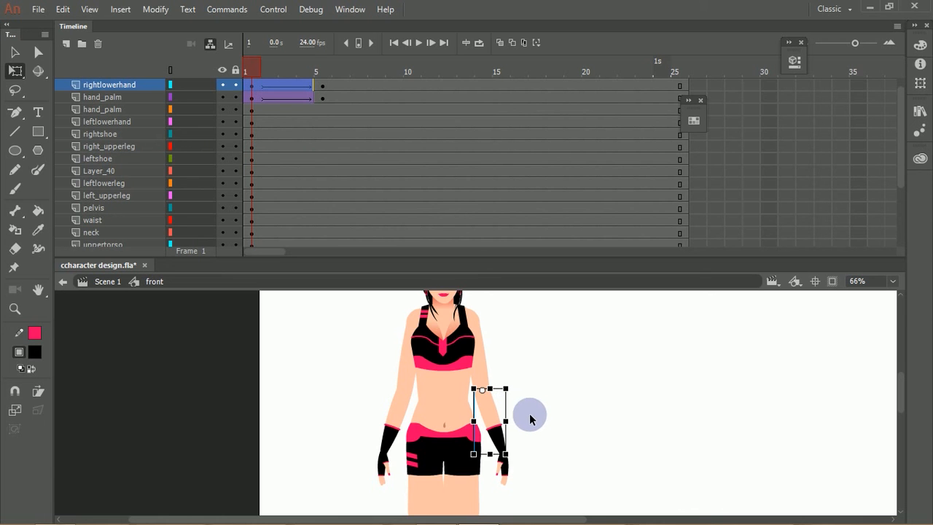
pyautogui.press('v')
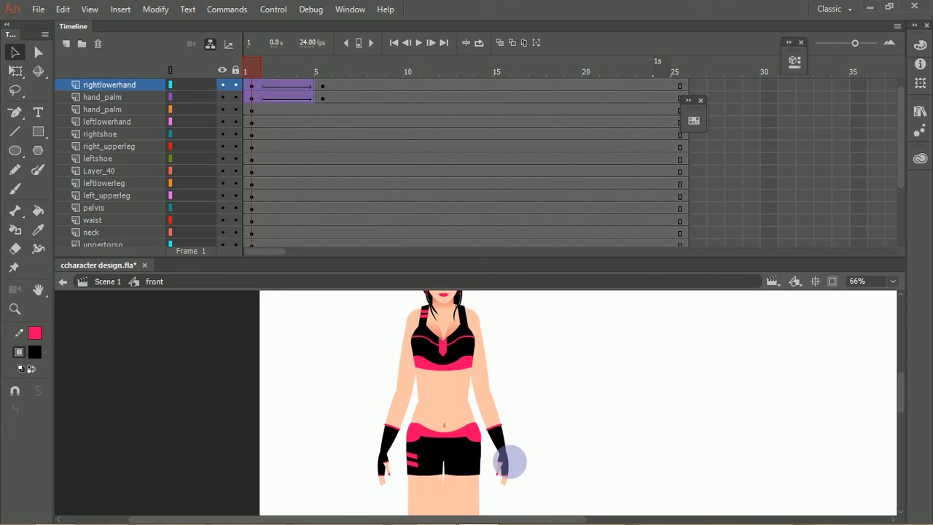
pyautogui.click(505, 467)
pyautogui.press('q')
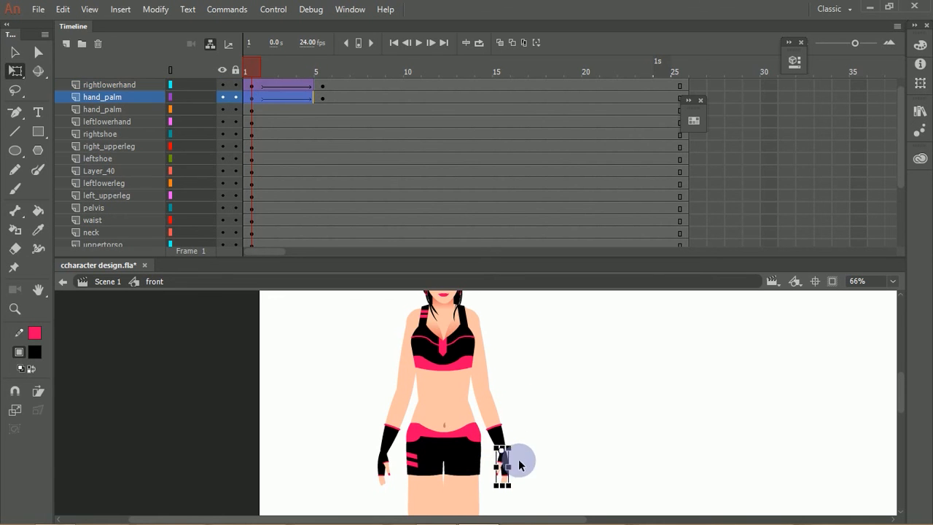
pyautogui.click(396, 166)
# Check the transformation points of the raised right forearm and palm at frame 5.
pyautogui.click(322, 61)
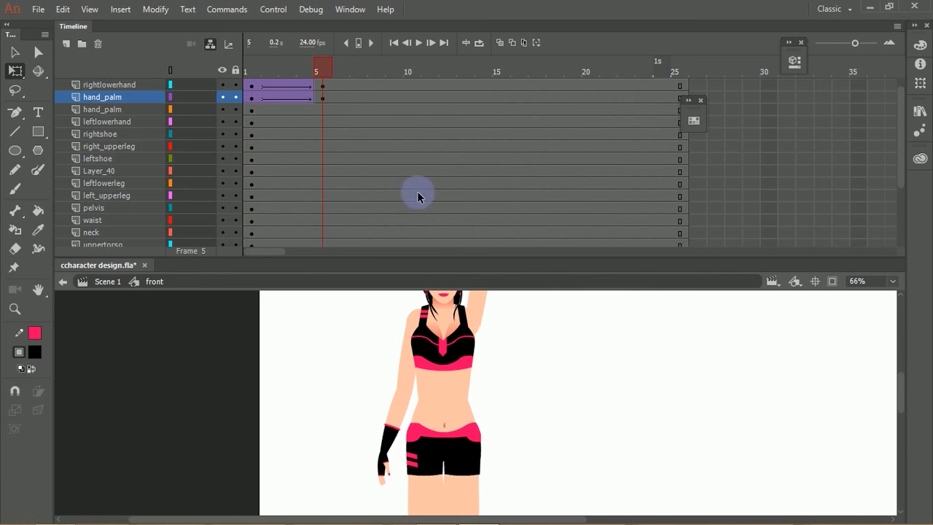
pyautogui.moveTo(516, 403); pyautogui.dragTo(494, 448)
pyautogui.click(448, 348)
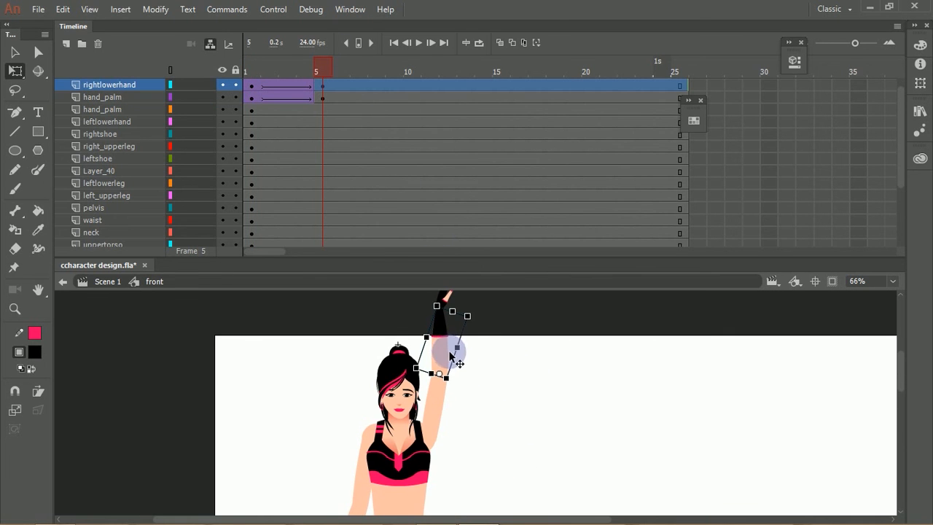
pyautogui.moveTo(461, 347); pyautogui.dragTo(474, 416)
pyautogui.click(447, 354)
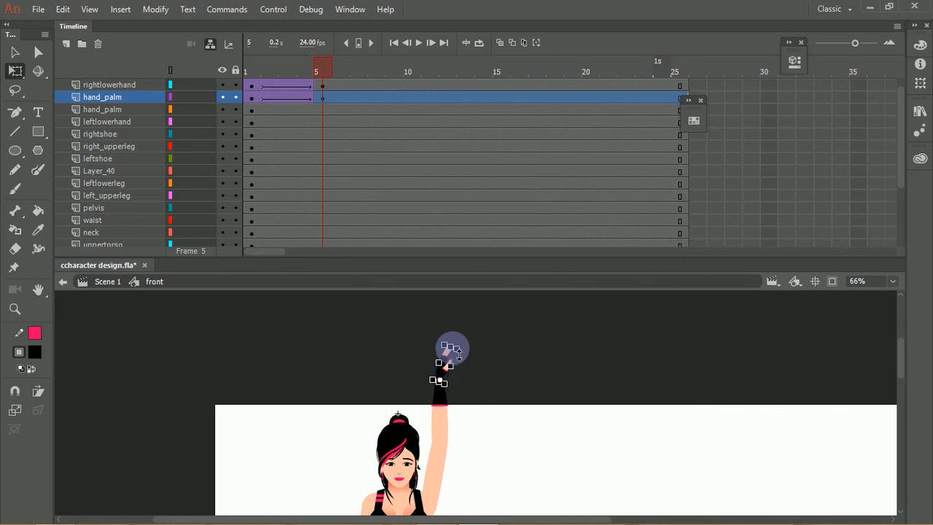
# Check the raised right upper arm's transformation point at frame 5 and the arm's in-between pose at frame 3.
pyautogui.moveTo(495, 453); pyautogui.dragTo(437, 369)
pyautogui.click(430, 356)
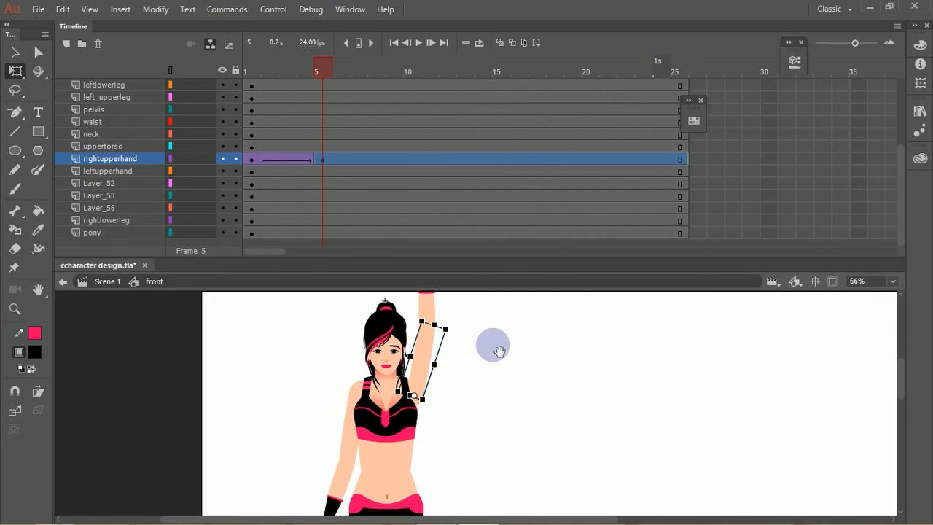
pyautogui.moveTo(469, 295); pyautogui.dragTo(475, 339)
pyautogui.moveTo(320, 67); pyautogui.dragTo(282, 78)
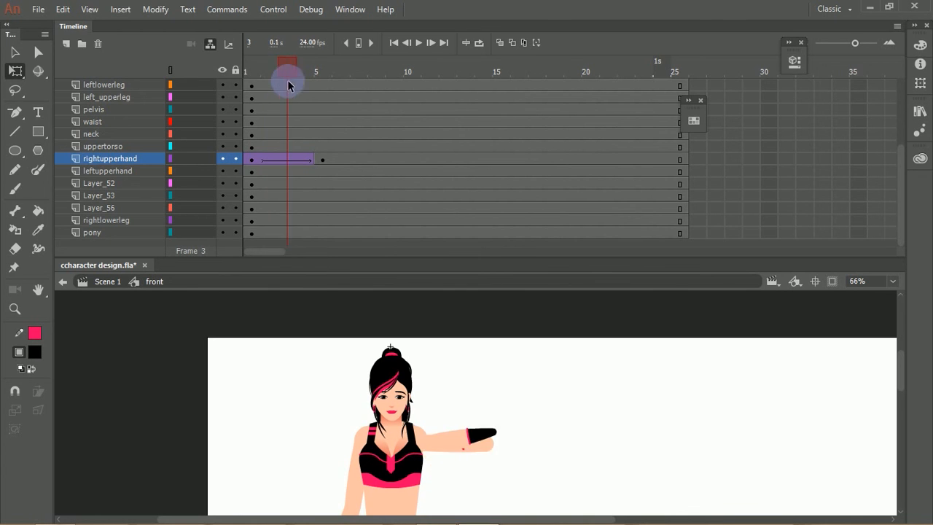
pyautogui.moveTo(338, 261); pyautogui.dragTo(339, 201)
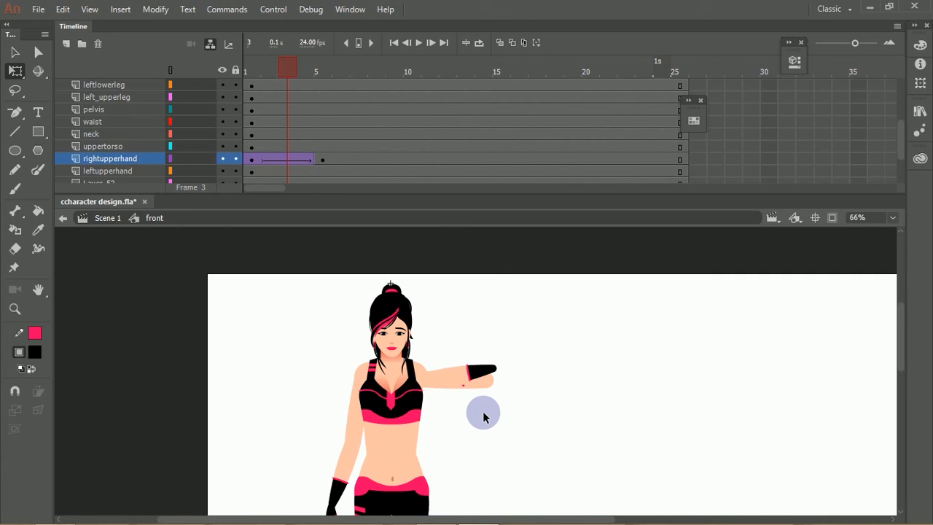
# Undo the raised pose of the right arm at frame 5 so the whole arm hangs down again.
pyautogui.hotkey('ctrl', 'z')
pyautogui.hotkey('ctrl', 'z')
pyautogui.hotkey('ctrl', 'z')
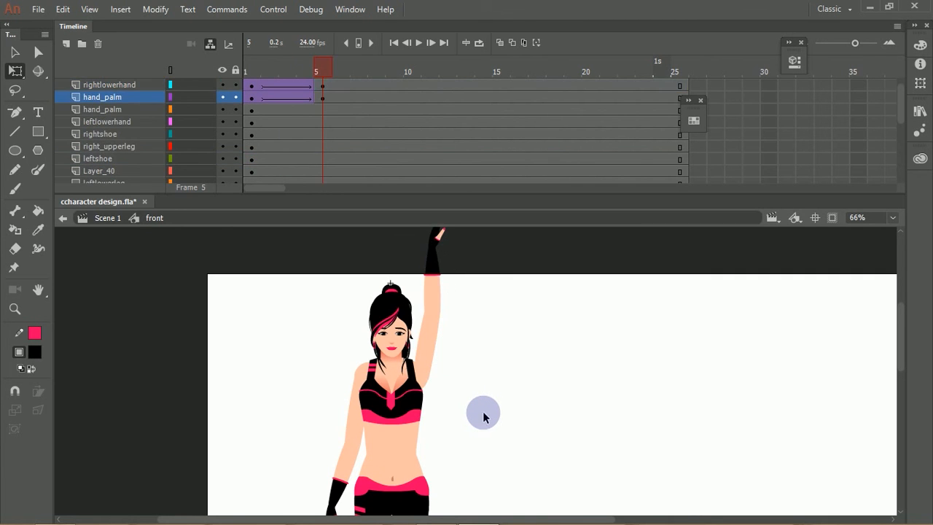
pyautogui.hotkey('ctrl', 'z')
pyautogui.hotkey('ctrl', 'z')
pyautogui.hotkey('ctrl', 'z')
pyautogui.hotkey('ctrl', 'z')
pyautogui.hotkey('ctrl', 'z')
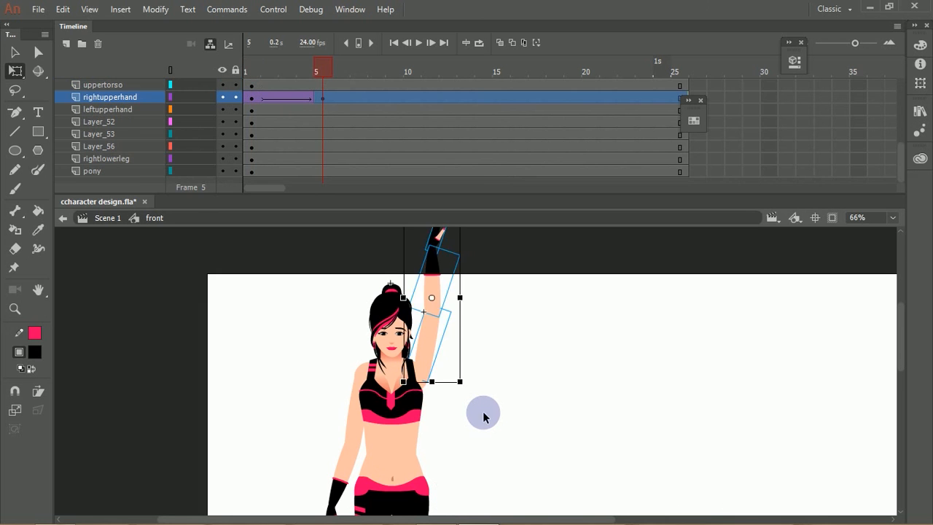
pyautogui.hotkey('ctrl', 'z')
pyautogui.hotkey('ctrl', 'z')
pyautogui.hotkey('ctrl', 'z')
pyautogui.hotkey('ctrl', 'z')
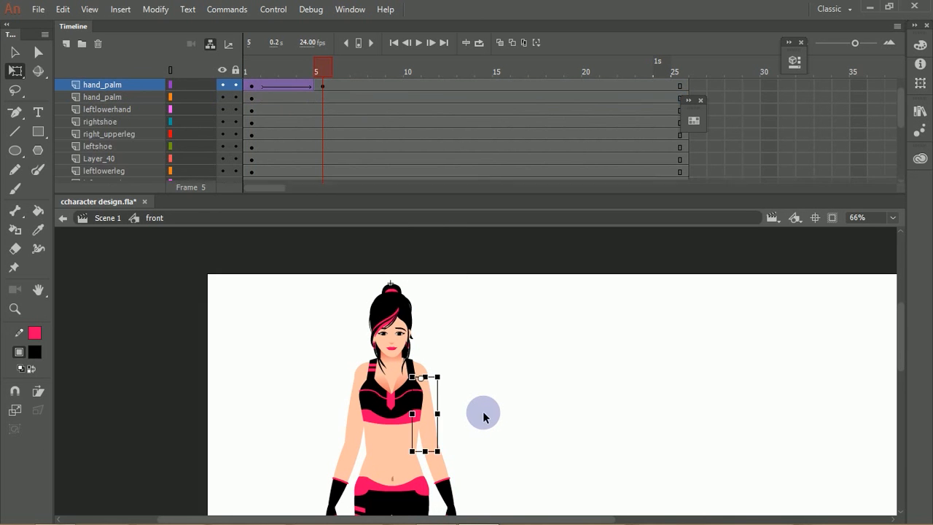
# Undo the right arm's classic tweens and the rightupperhand layer's keyframe at frame 5.
pyautogui.hotkey('ctrl', 'z')
pyautogui.hotkey('ctrl', 'z')
pyautogui.hotkey('ctrl', 'z')
pyautogui.hotkey('ctrl', 'z')
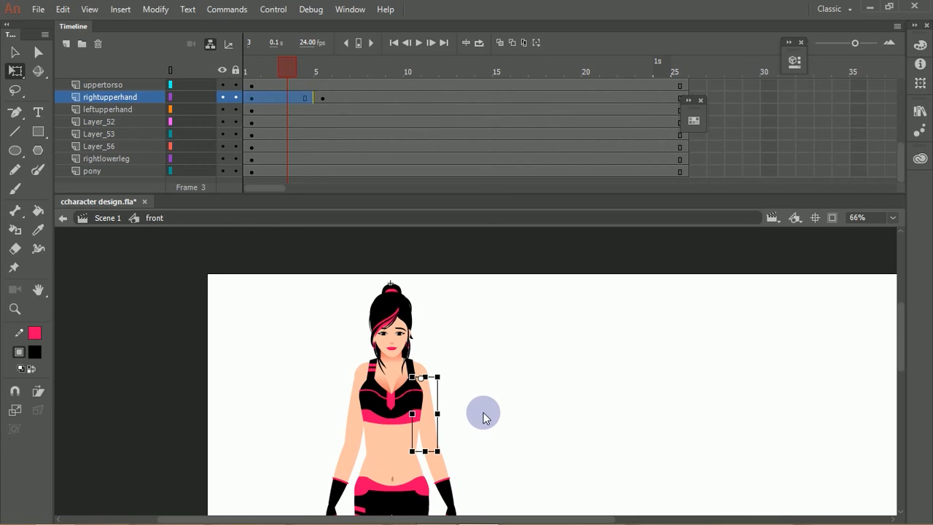
pyautogui.hotkey('ctrl', 'z')
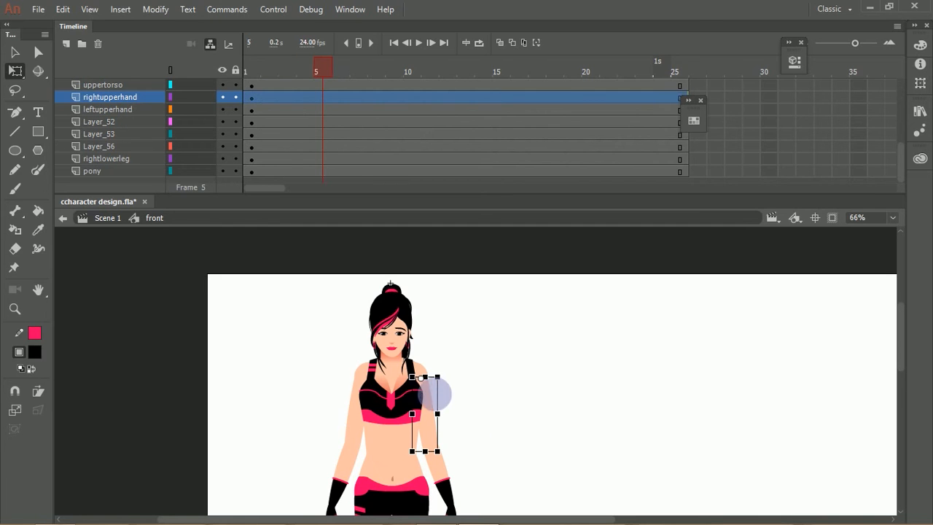
# Select the right forearm and palm together at frame 5 and cut them from the front symbol.
pyautogui.moveTo(504, 454); pyautogui.dragTo(465, 354)
pyautogui.click(431, 380)
pyautogui.press('v')
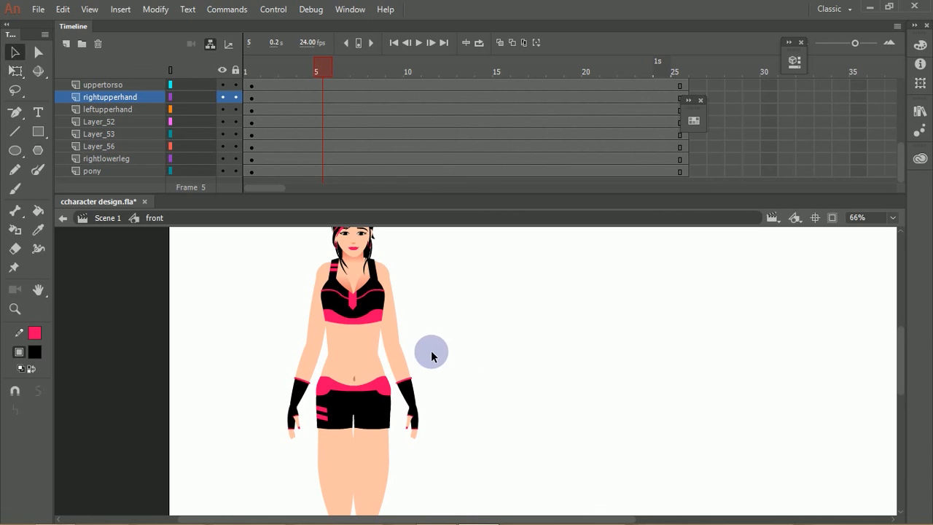
pyautogui.moveTo(436, 368); pyautogui.dragTo(408, 437)
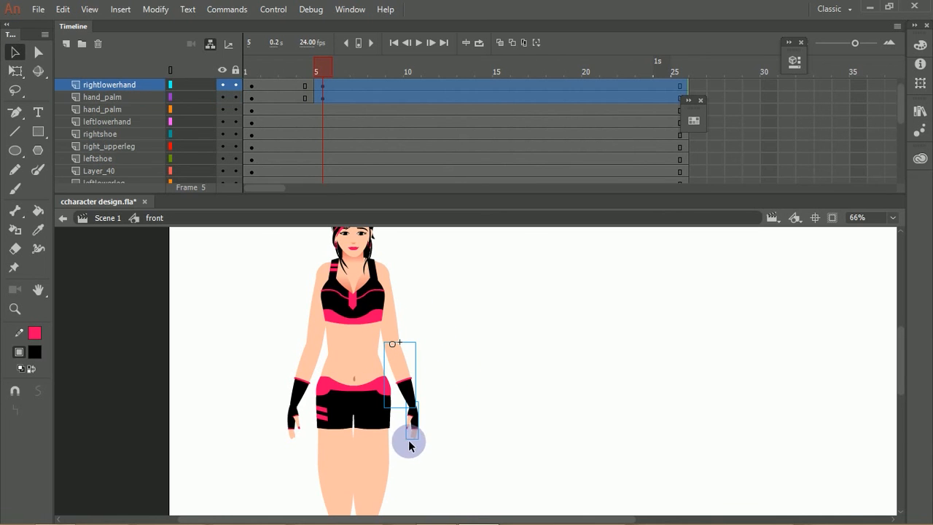
pyautogui.press('Delete')
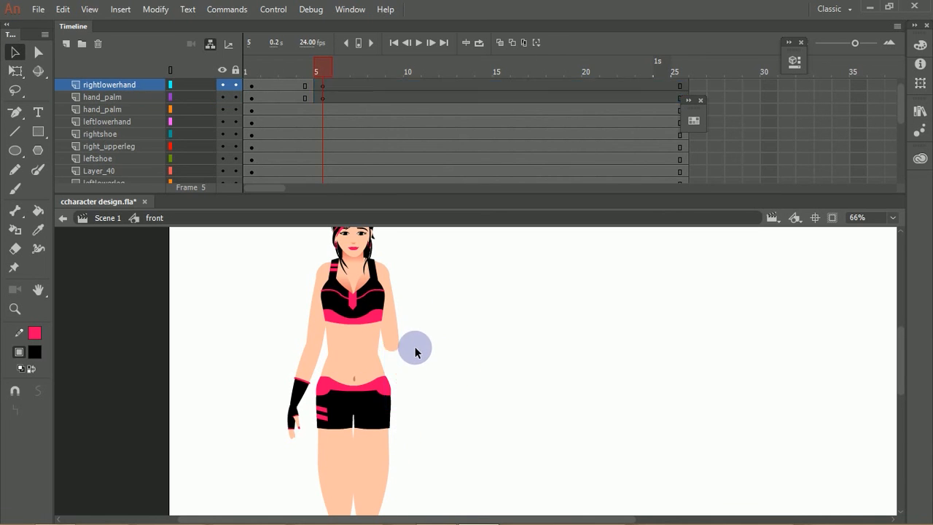
# Paste the forearm and palm in place inside the rightupperhand symbol and return to the front symbol.
pyautogui.doubleClick(396, 335)
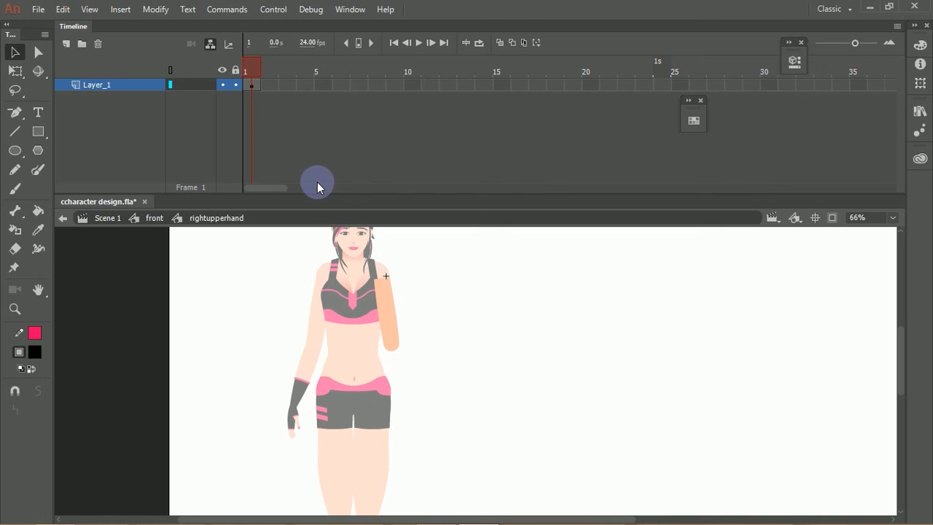
pyautogui.hotkey('ctrl', 'v')
pyautogui.moveTo(468, 353); pyautogui.dragTo(398, 369)
pyautogui.doubleClick(429, 350)
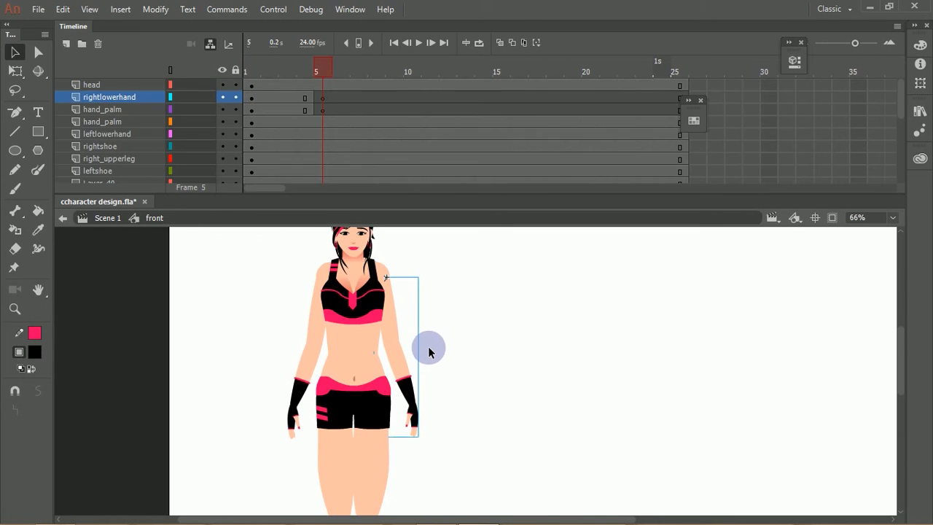
# Reopen the front symbol from the main scene and delete the separate right forearm and palm at frame 1.
pyautogui.doubleClick(431, 348)
pyautogui.click(456, 319)
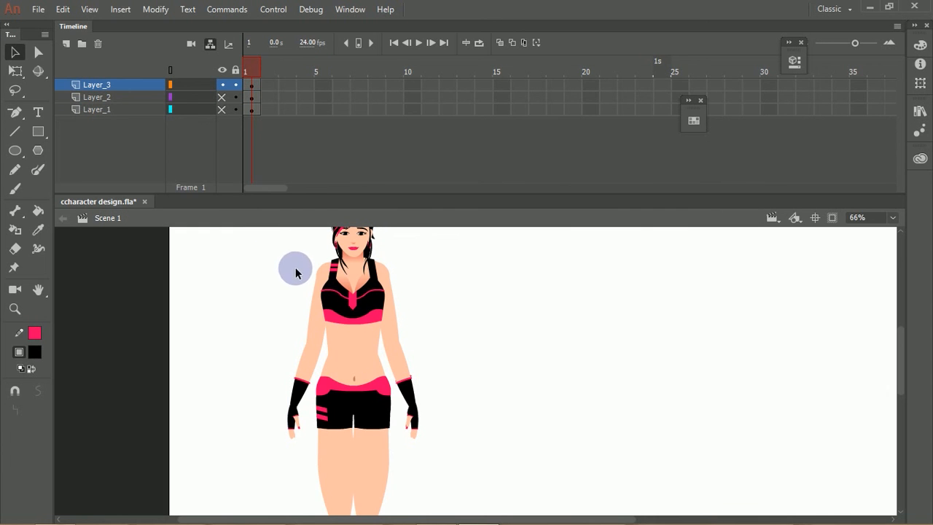
pyautogui.doubleClick(358, 320)
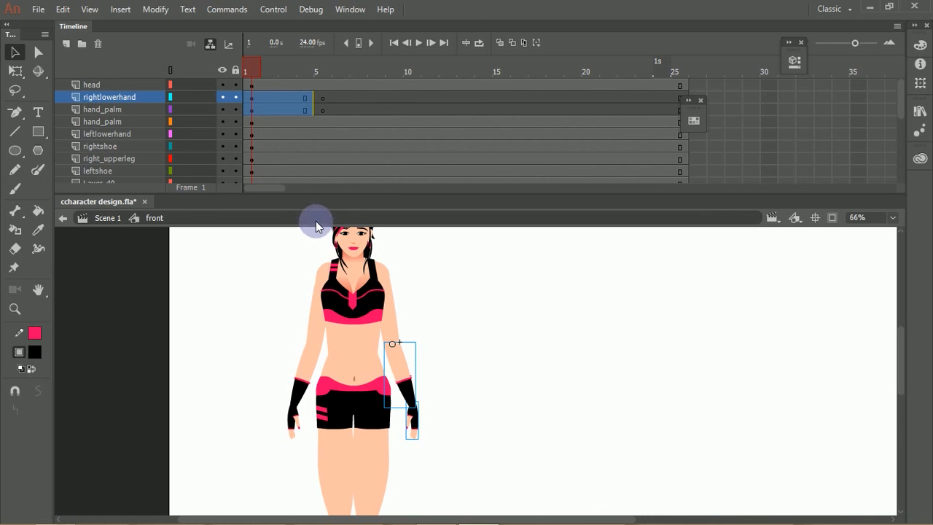
pyautogui.press('Delete')
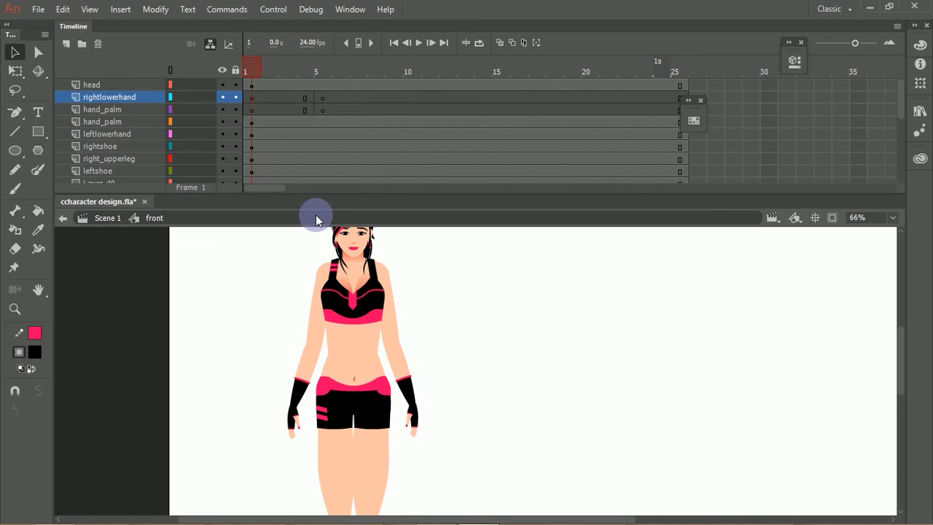
# Rotate the combined right arm symbol about the shoulder until the arm stretches out sideways.
pyautogui.click(388, 294)
pyautogui.click(397, 271)
pyautogui.click(388, 285)
pyautogui.press('q')
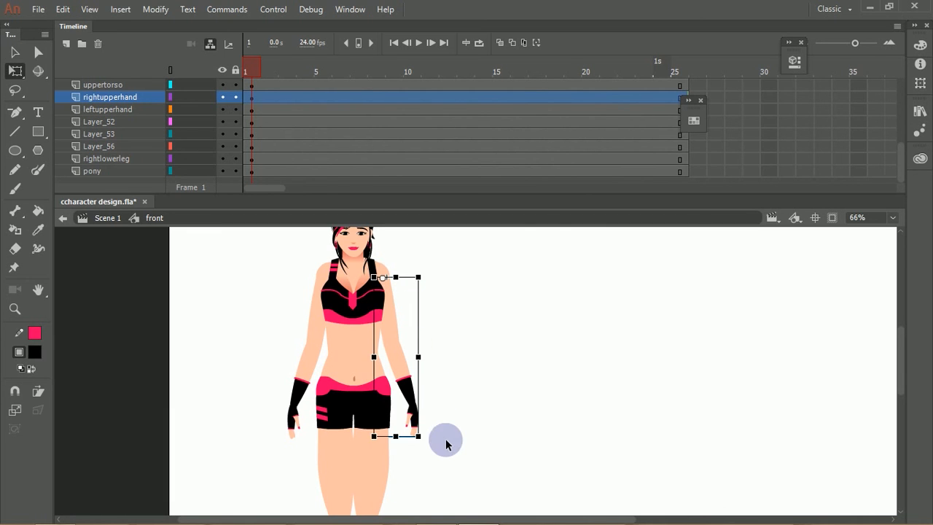
pyautogui.moveTo(431, 446); pyautogui.dragTo(588, 260)
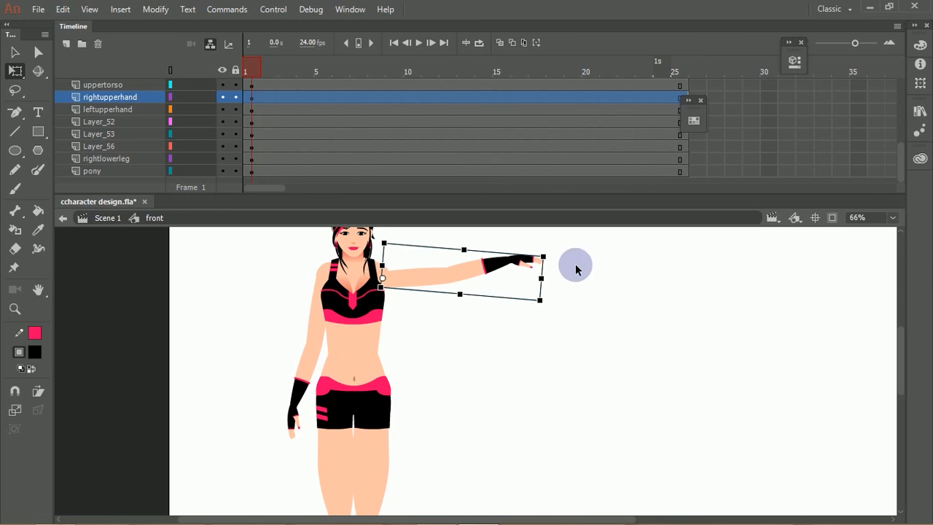
# Inside the rightupperhand symbol, move the forearm and palm to a new layer, keeping their position.
pyautogui.doubleClick(474, 279)
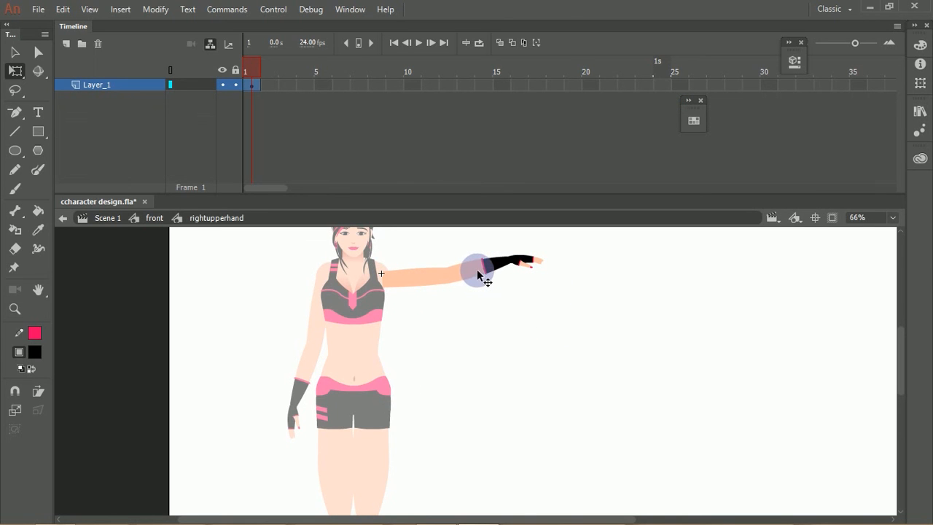
pyautogui.click(523, 277)
pyautogui.press('v')
pyautogui.moveTo(546, 289); pyautogui.dragTo(448, 192)
pyautogui.hotkey('ctrl', 'x')
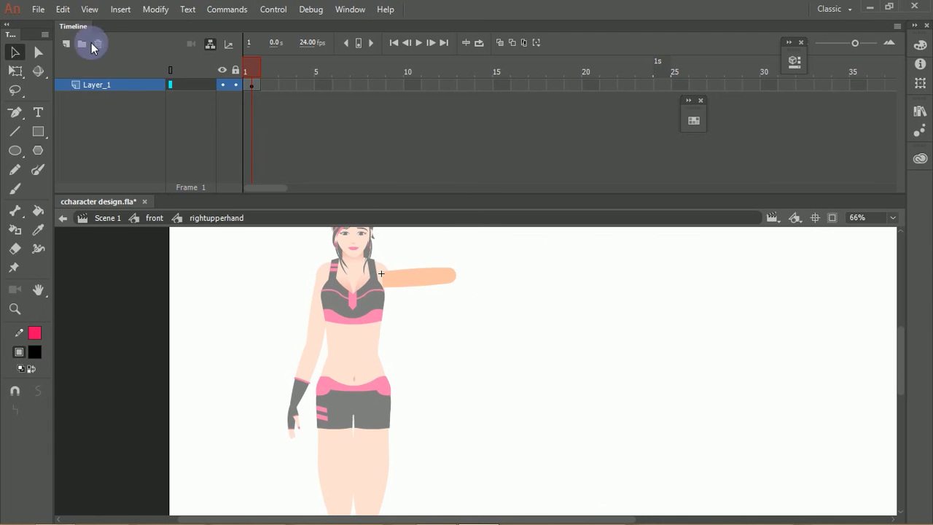
pyautogui.click(67, 45)
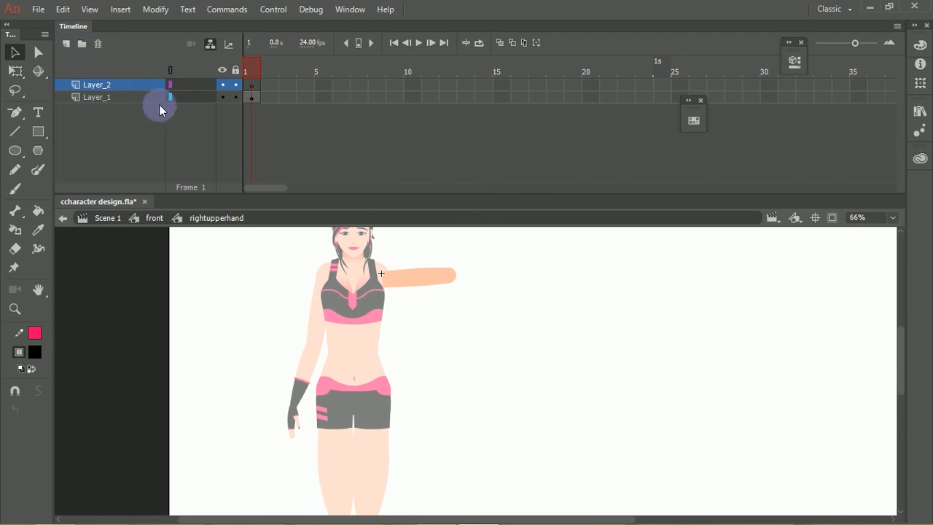
pyautogui.hotkey('ctrl', 'shift', 'v')
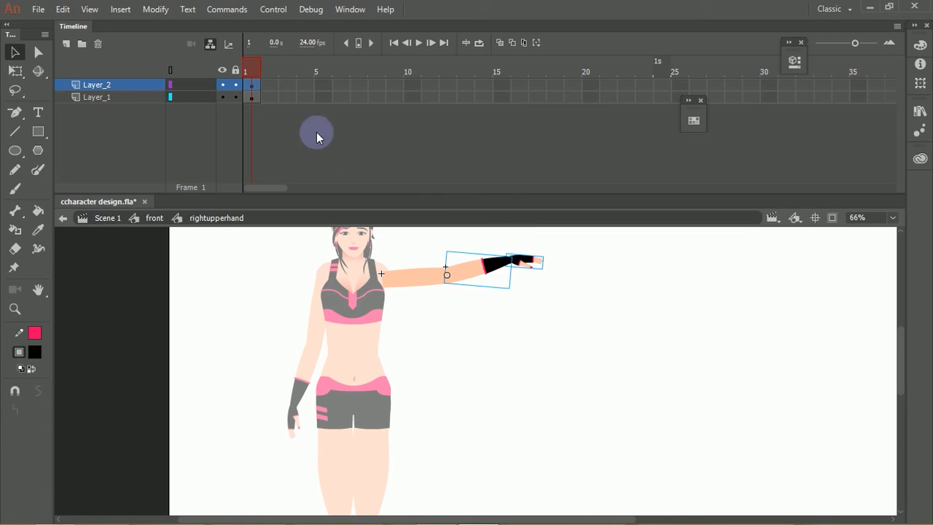
# Extend both layers of the rightupperhand symbol to frame 5.
pyautogui.click(318, 84)
pyautogui.moveTo(329, 104); pyautogui.dragTo(331, 102)
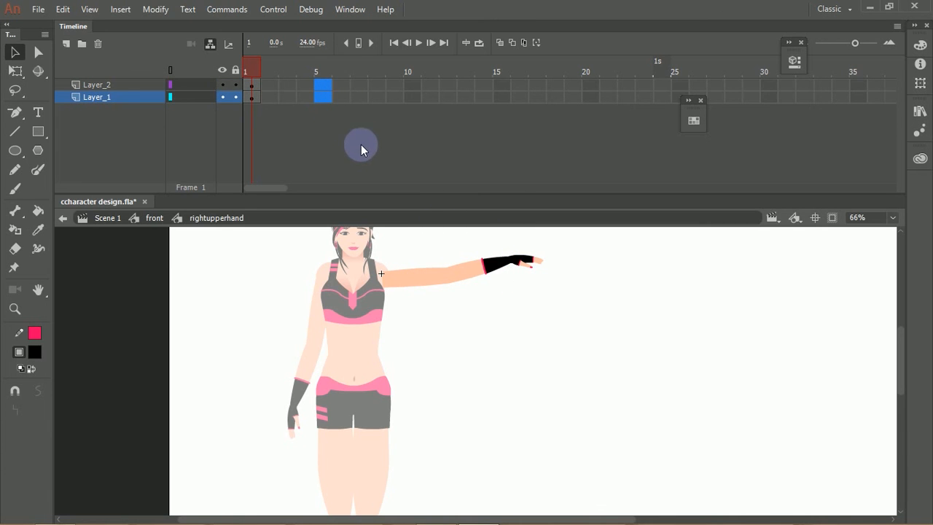
pyautogui.press('F6')
pyautogui.click(385, 170)
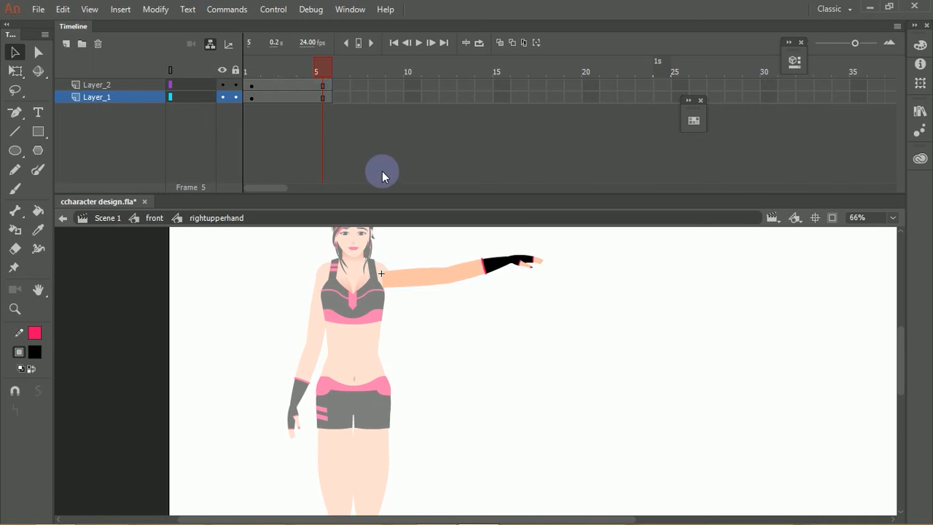
# Select the forearm on Layer_2 at frame 4 and rotate it upward about the elbow.
pyautogui.click(304, 96)
pyautogui.click(474, 268)
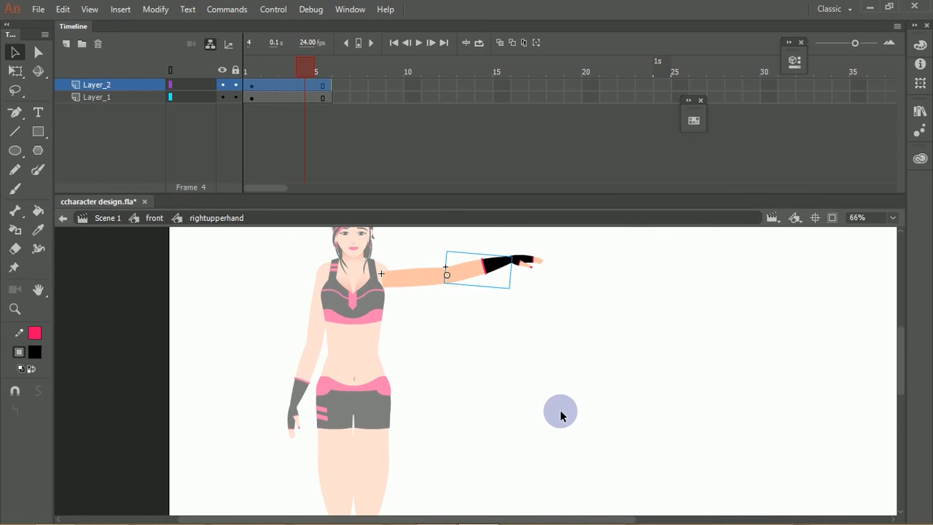
pyautogui.press('q')
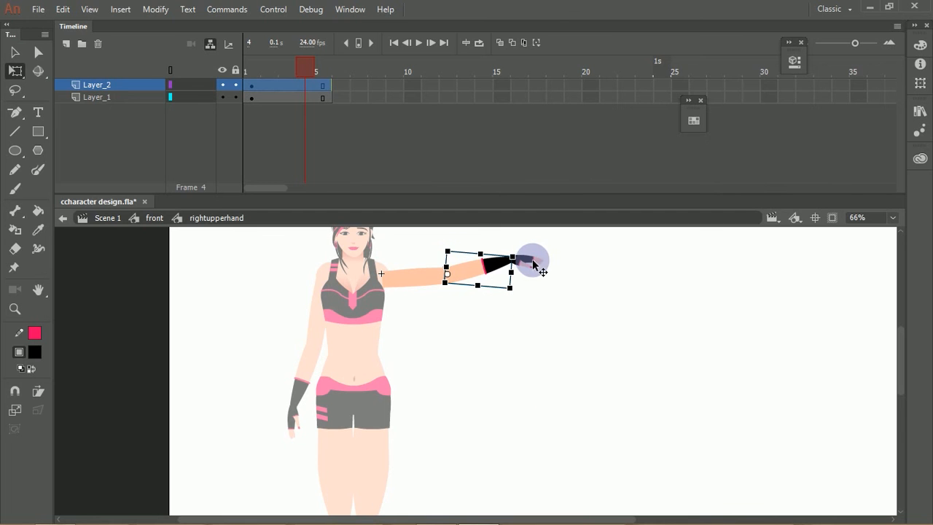
pyautogui.moveTo(524, 254); pyautogui.dragTo(478, 217)
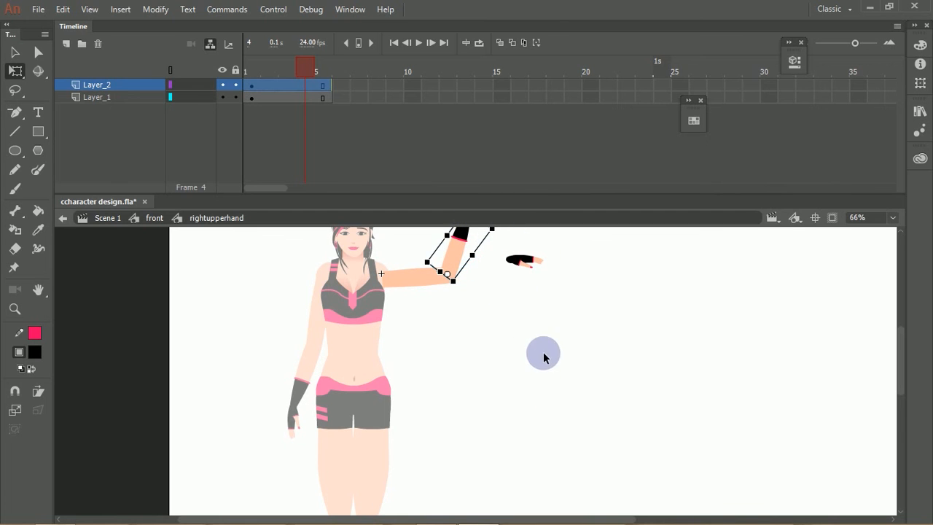
pyautogui.press('v')
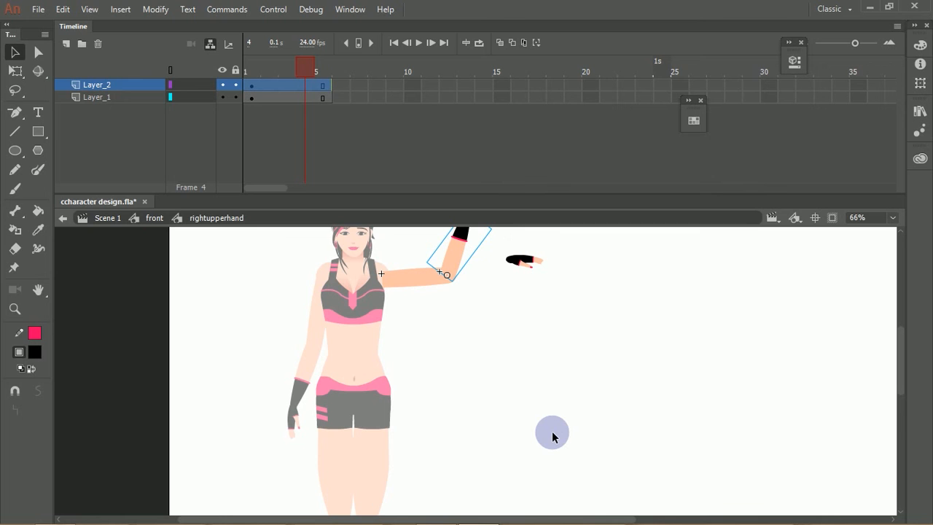
# Leave the arm symbol and check the bent arm in the main scene and in the front symbol.
pyautogui.doubleClick(581, 367)
pyautogui.click(566, 362)
pyautogui.doubleClick(553, 348)
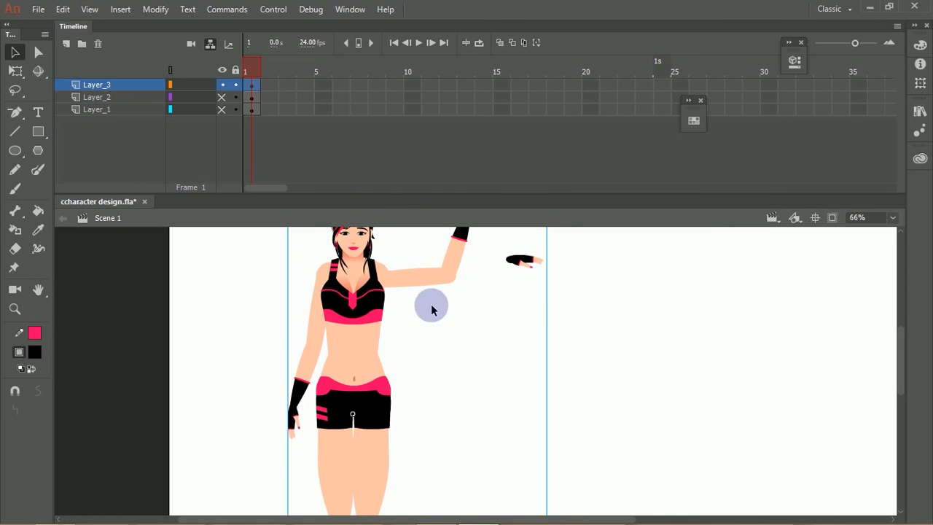
pyautogui.doubleClick(371, 301)
pyautogui.doubleClick(423, 294)
pyautogui.doubleClick(424, 294)
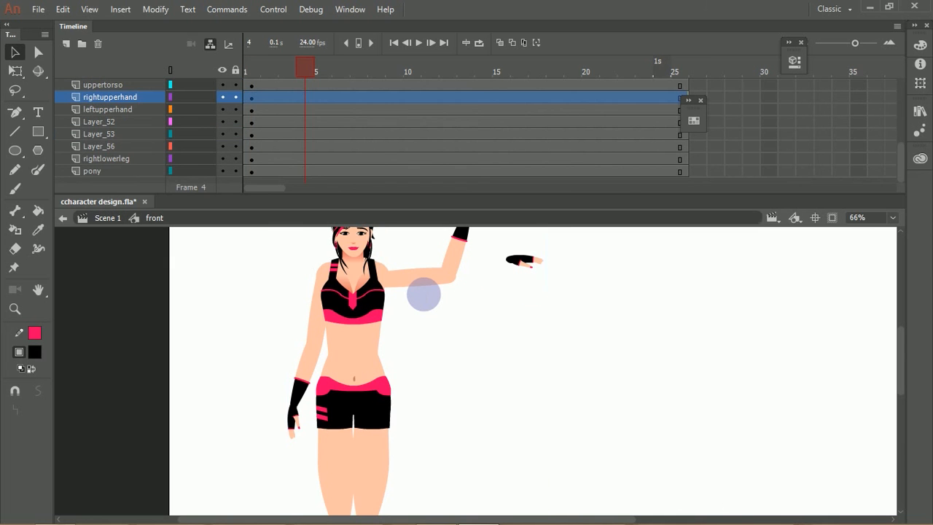
pyautogui.doubleClick(424, 293)
# Undo the forearm's bend, the frame extension and the separate layer inside the rightupperhand symbol.
pyautogui.hotkey('ctrl', 'z')
pyautogui.hotkey('ctrl', 'z')
pyautogui.hotkey('ctrl', 'z')
pyautogui.hotkey('ctrl', 'z')
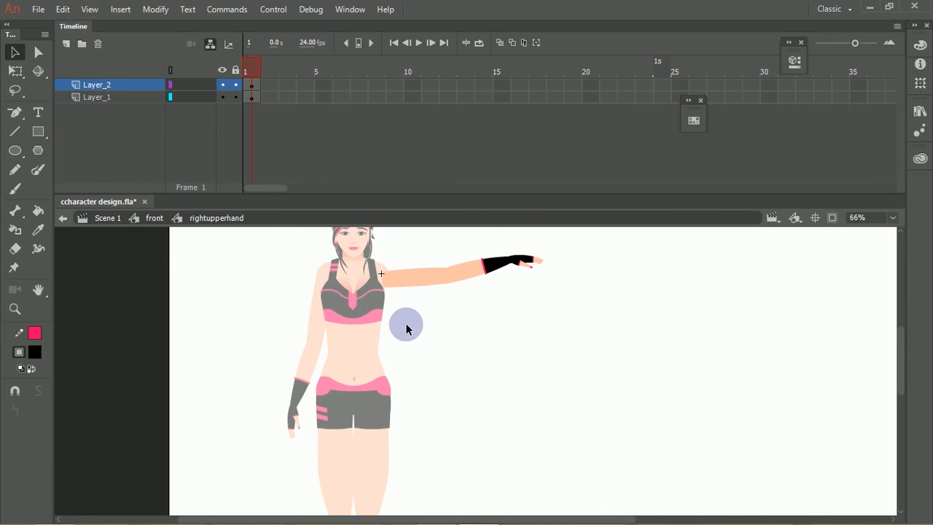
pyautogui.hotkey('ctrl', 'z')
pyautogui.hotkey('ctrl', 'z')
pyautogui.hotkey('ctrl', 'z')
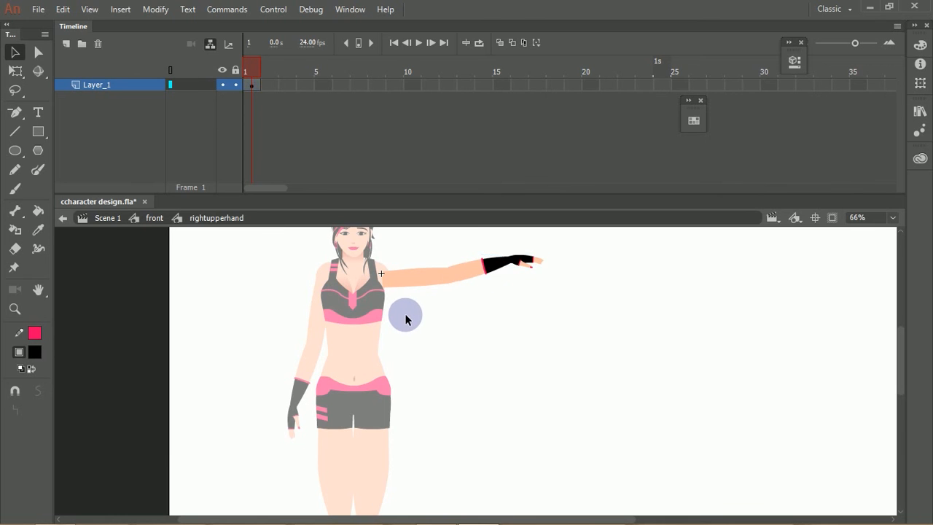
# Undo the combined arm's rotation and the deletion of the separate forearm and palm at frame 1.
pyautogui.hotkey('ctrl', 'z')
pyautogui.hotkey('ctrl', 'z')
pyautogui.hotkey('ctrl', 'z')
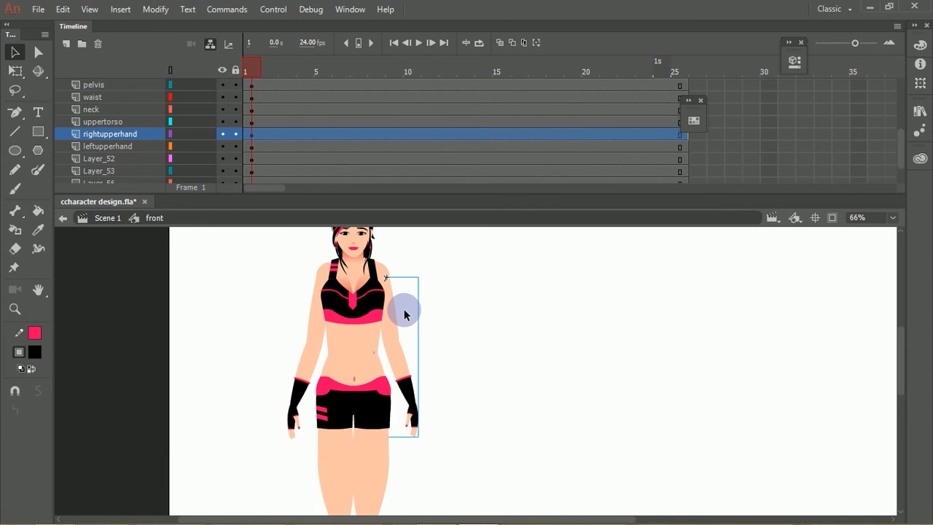
pyautogui.hotkey('ctrl', 'z')
pyautogui.hotkey('ctrl', 'z')
pyautogui.hotkey('ctrl', 'z')
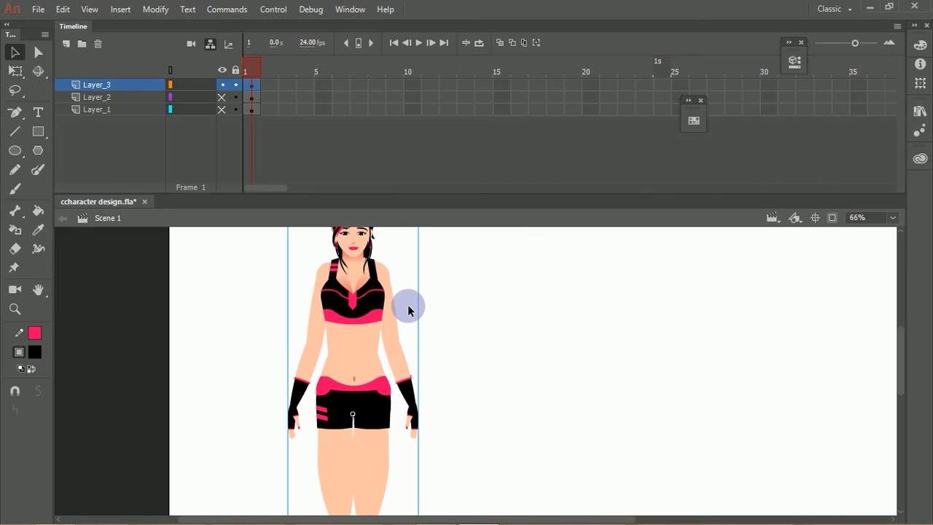
pyautogui.hotkey('ctrl', 'z')
pyautogui.hotkey('ctrl', 'z')
pyautogui.hotkey('ctrl', 'z')
pyautogui.hotkey('ctrl', 'z')
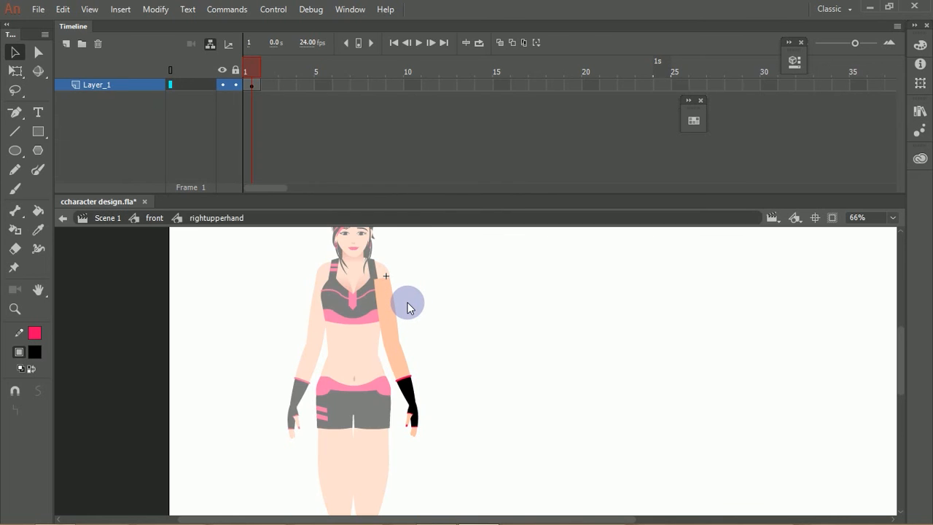
# Undo the nesting of the forearm and palm in rightupperhand and their removal from the front symbol at frame 5.
pyautogui.hotkey('ctrl', 'z')
pyautogui.hotkey('ctrl', 'z')
pyautogui.hotkey('ctrl', 'z')
pyautogui.hotkey('ctrl', 'z')
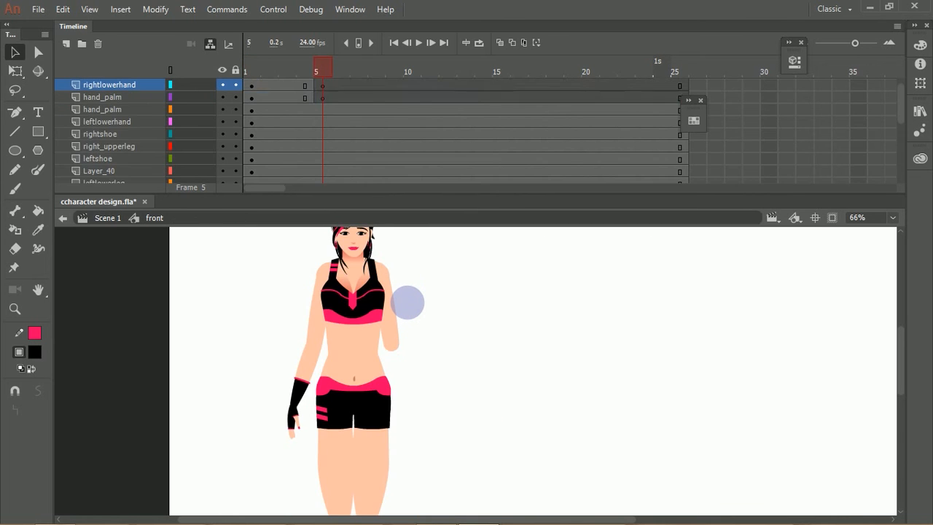
pyautogui.hotkey('ctrl', 'z')
pyautogui.hotkey('ctrl', 'z')
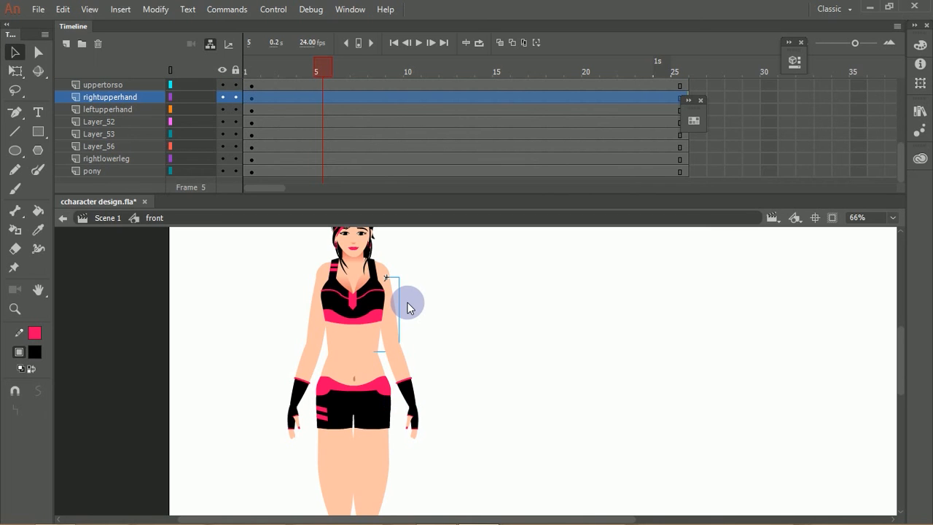
pyautogui.hotkey('ctrl', 's')
# Check the forearm, upper arm and palm of the character's right arm as separate parts with their own layers.
pyautogui.click(399, 367)
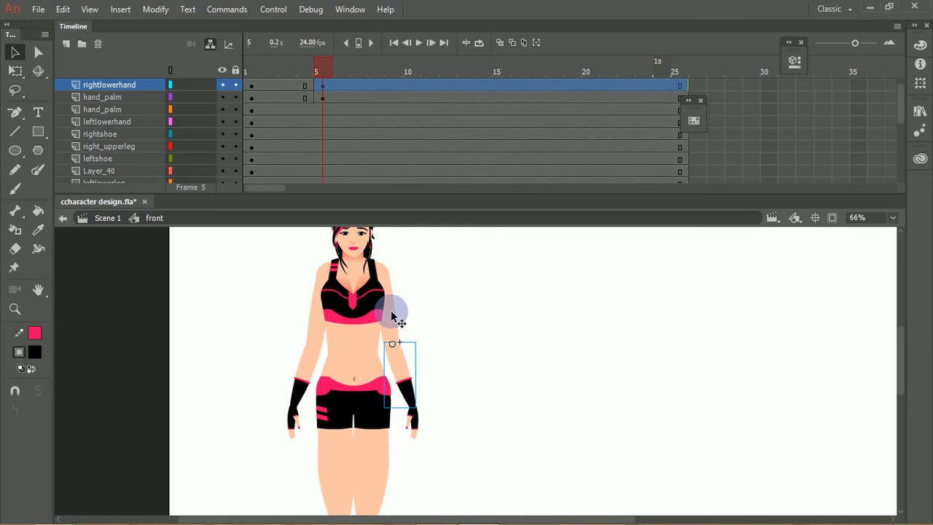
pyautogui.click(392, 312)
pyautogui.click(400, 365)
pyautogui.moveTo(400, 364); pyautogui.dragTo(431, 406)
pyautogui.click(431, 411)
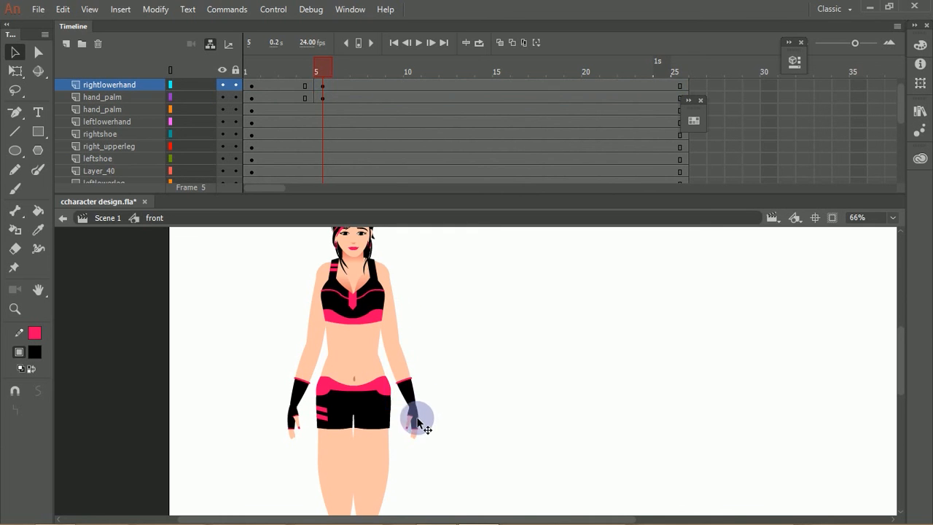
pyautogui.click(415, 419)
# Check the layers of the pelvis, right upper leg, right lower leg and right shoe one after another.
pyautogui.scroll(-3, 430, 422)
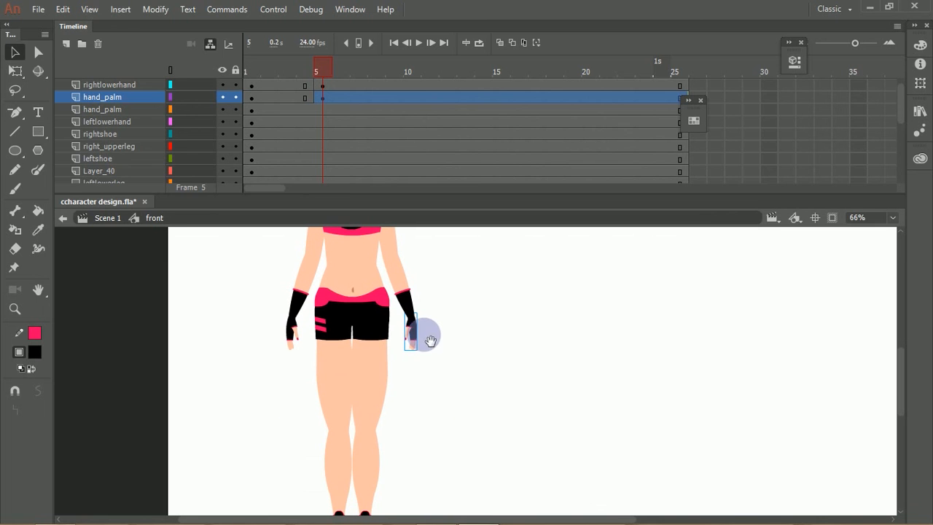
pyautogui.click(380, 320)
pyautogui.click(378, 309)
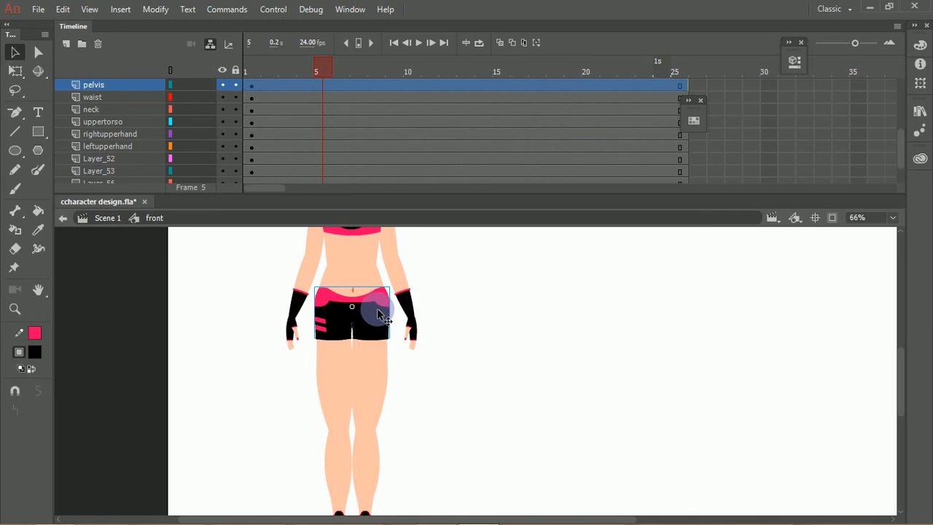
pyautogui.click(373, 356)
pyautogui.scroll(-2, 387, 342)
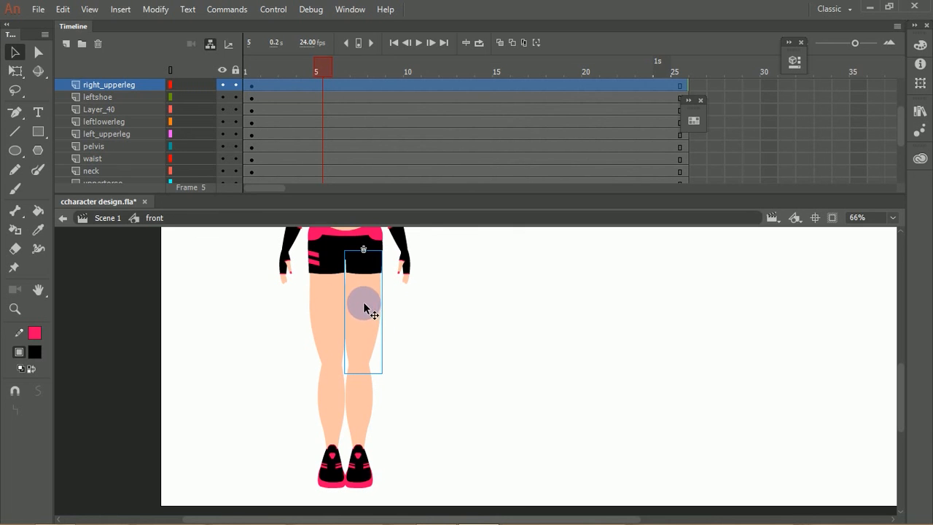
pyautogui.click(362, 401)
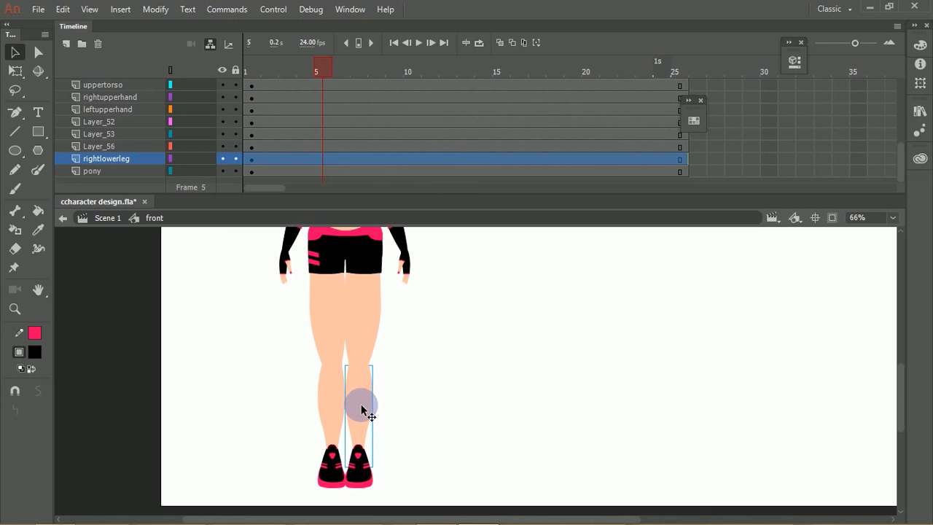
pyautogui.click(359, 459)
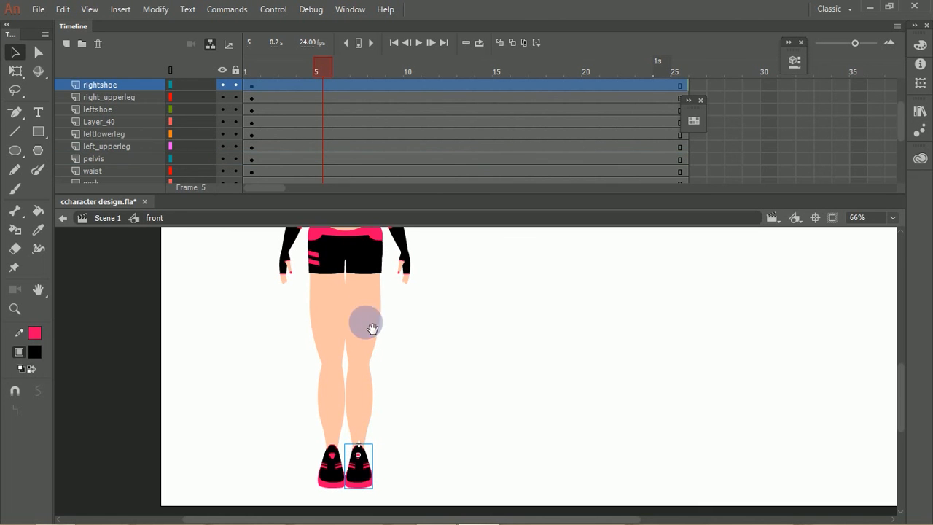
pyautogui.scroll(5, 377, 306)
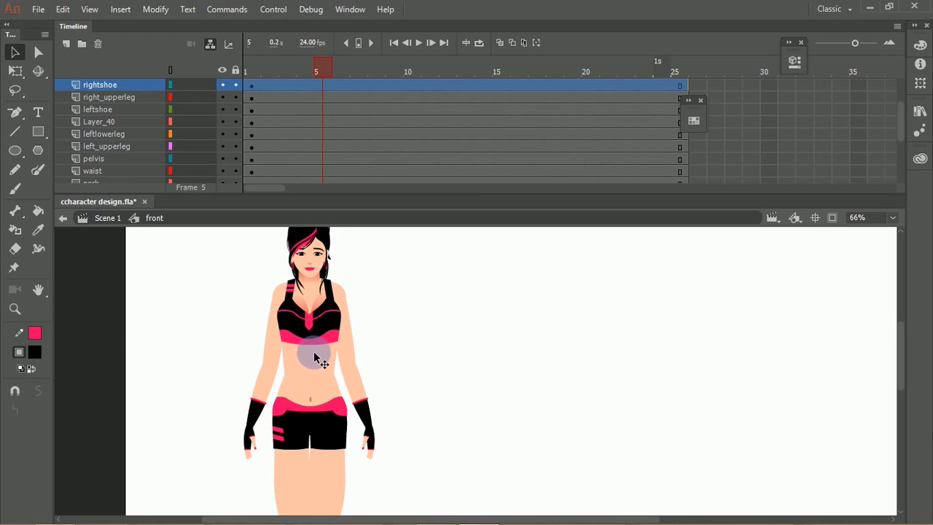
pyautogui.click(335, 416)
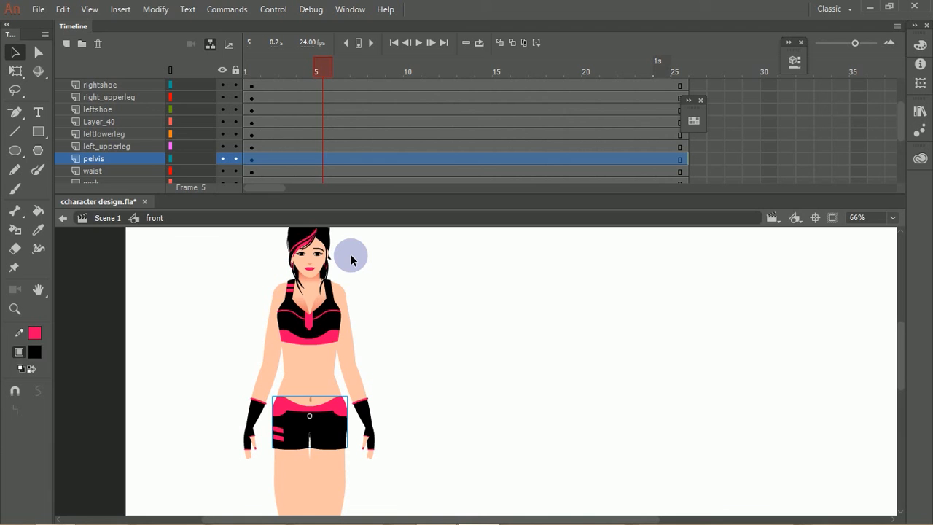
# Keep the layer parenting view shown, select the right upper leg and enlarge the timeline to list more layers.
pyautogui.click(211, 43)
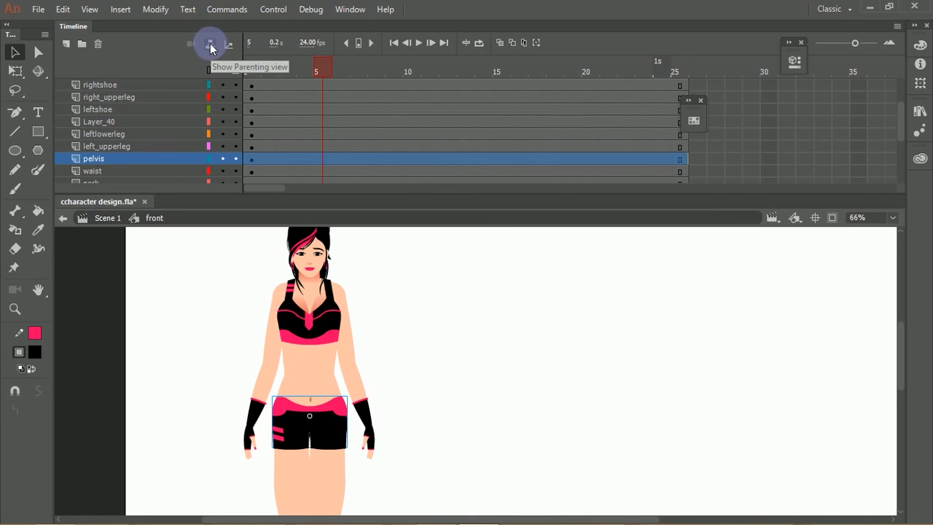
pyautogui.click(212, 45)
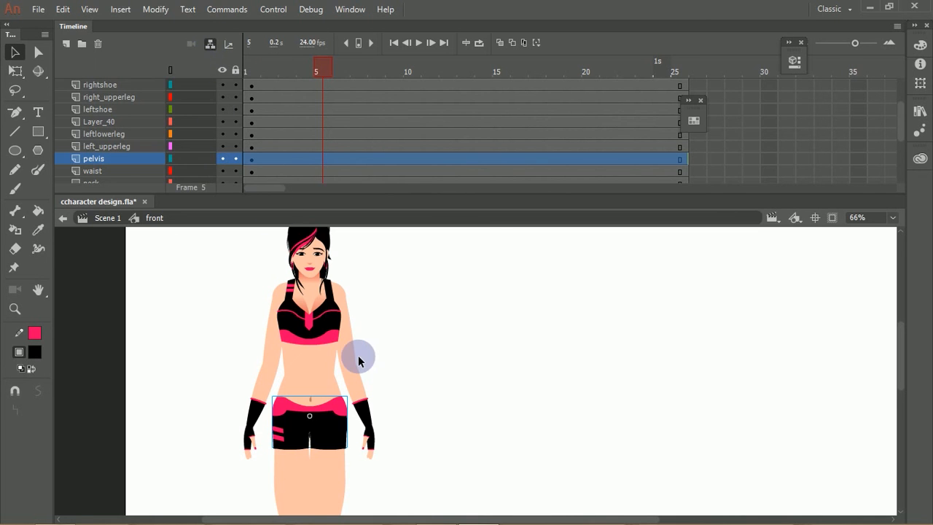
pyautogui.moveTo(389, 339); pyautogui.dragTo(388, 267)
pyautogui.click(324, 364)
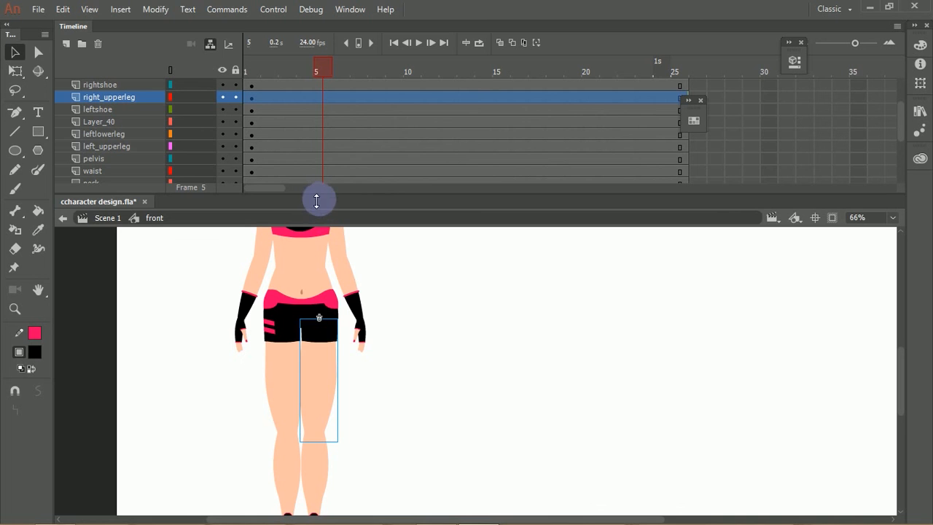
pyautogui.moveTo(323, 194); pyautogui.dragTo(321, 310)
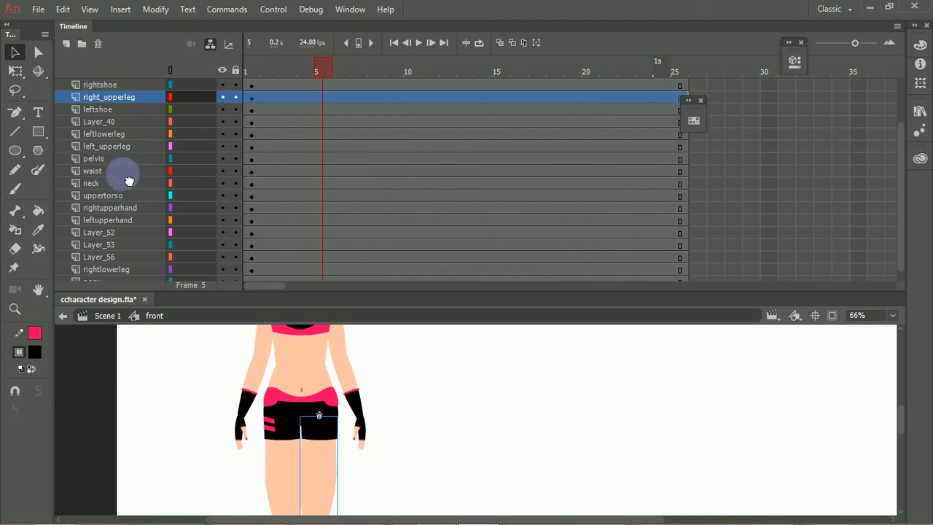
# Parent the right_upperleg layer to pelvis, test the link by moving the pelvis, and undo that move.
pyautogui.moveTo(164, 156); pyautogui.dragTo(189, 159)
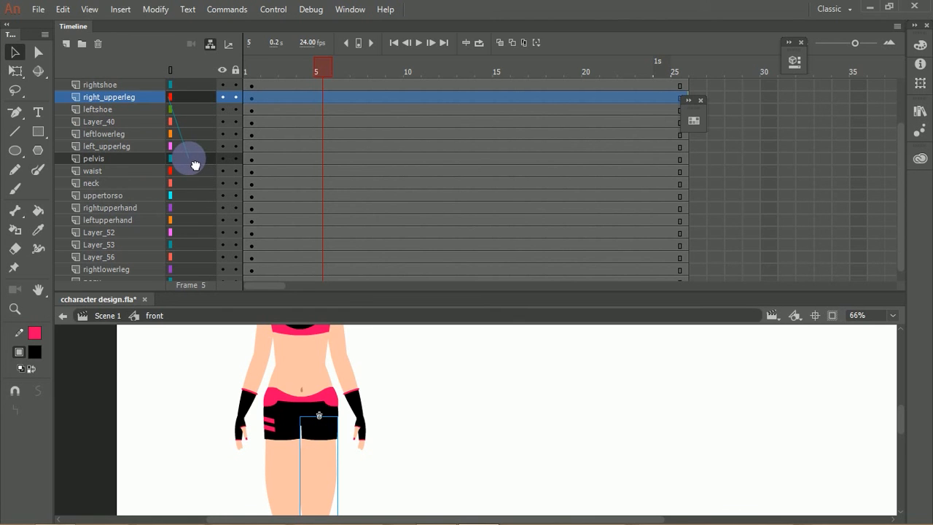
pyautogui.moveTo(195, 168); pyautogui.dragTo(195, 158)
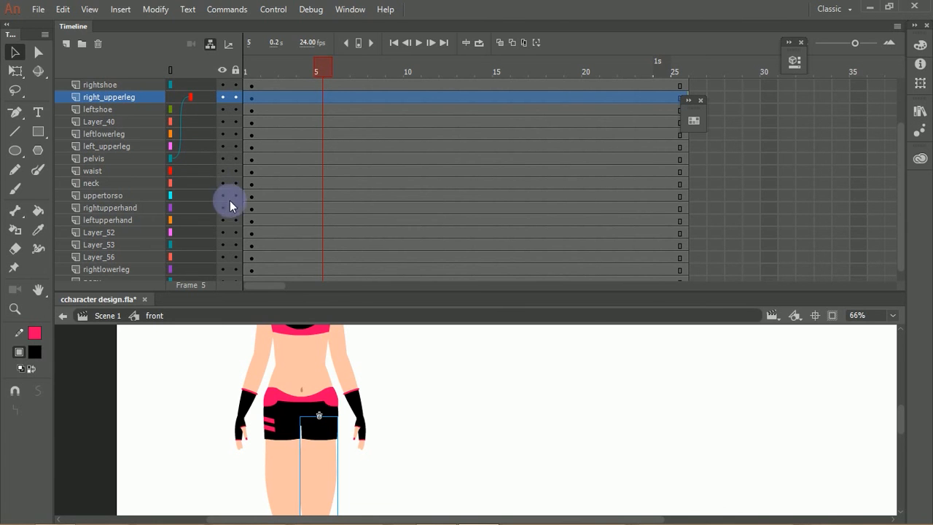
pyautogui.moveTo(328, 406); pyautogui.dragTo(407, 407)
pyautogui.hotkey('ctrl', 'z')
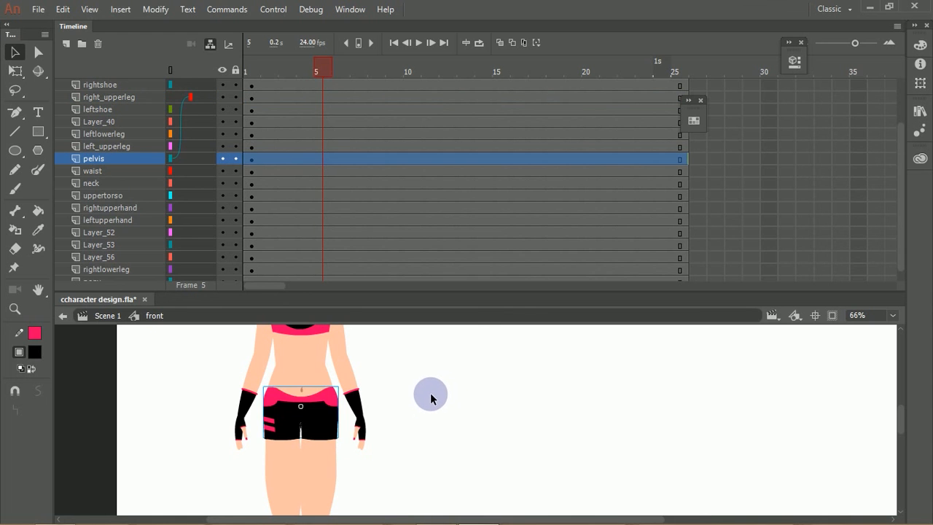
# Parent the left_upperleg and waist layers to the pelvis layer.
pyautogui.click(290, 443)
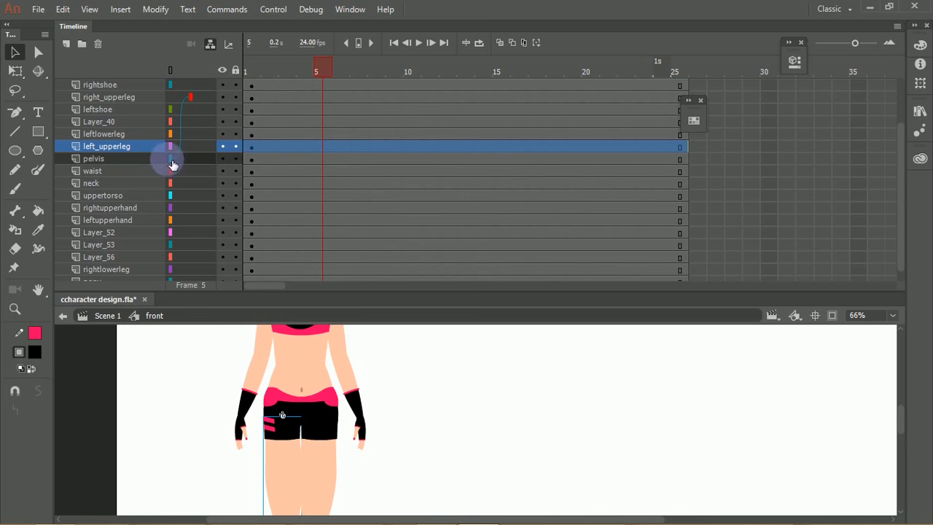
pyautogui.moveTo(187, 166); pyautogui.dragTo(187, 160)
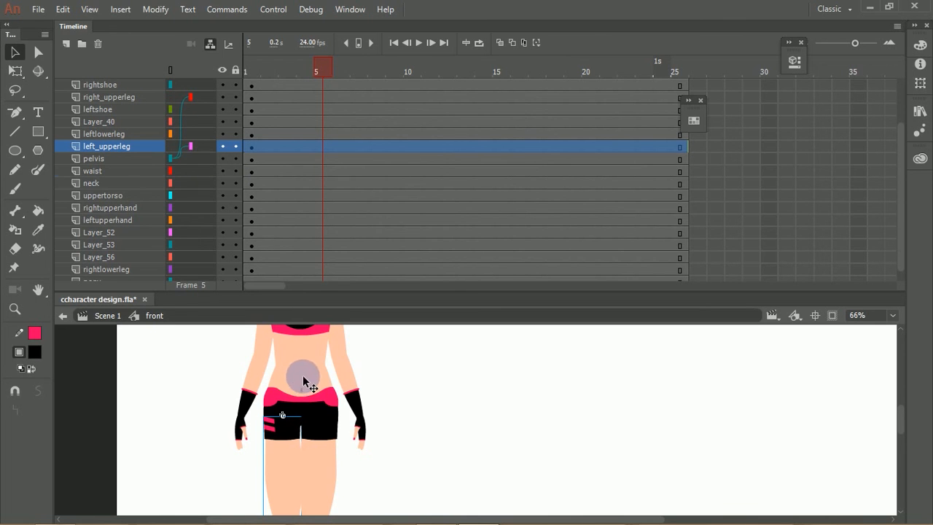
pyautogui.click(299, 386)
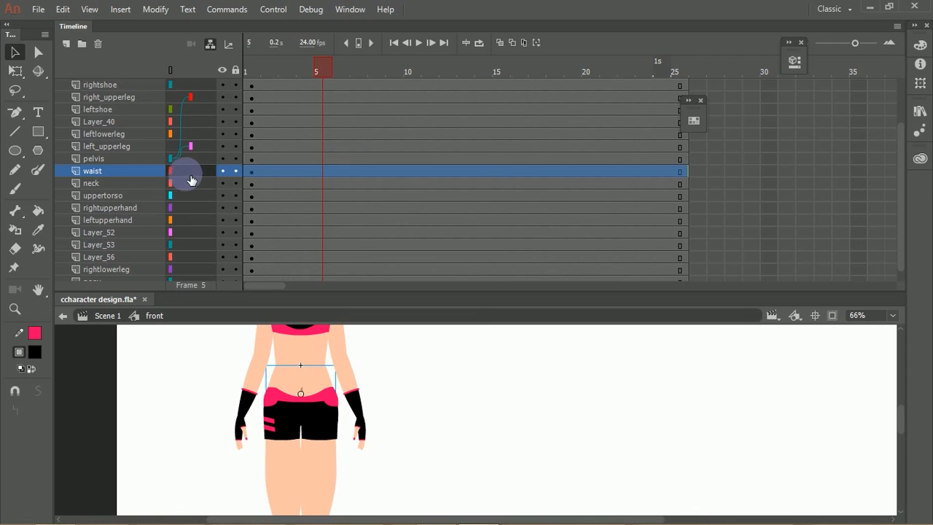
pyautogui.moveTo(174, 172)
pyautogui.mouseDown()
pyautogui.moveTo(191, 164)
pyautogui.moveTo(180, 162)
pyautogui.mouseUp()
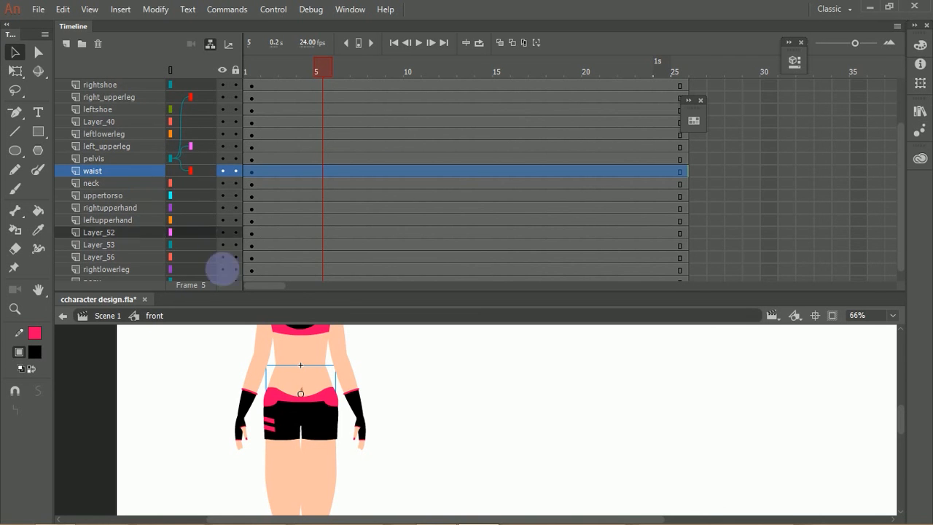
# Parent the leftlowerleg layer to left_upperleg.
pyautogui.scroll(-5, 312, 447)
pyautogui.click(256, 380)
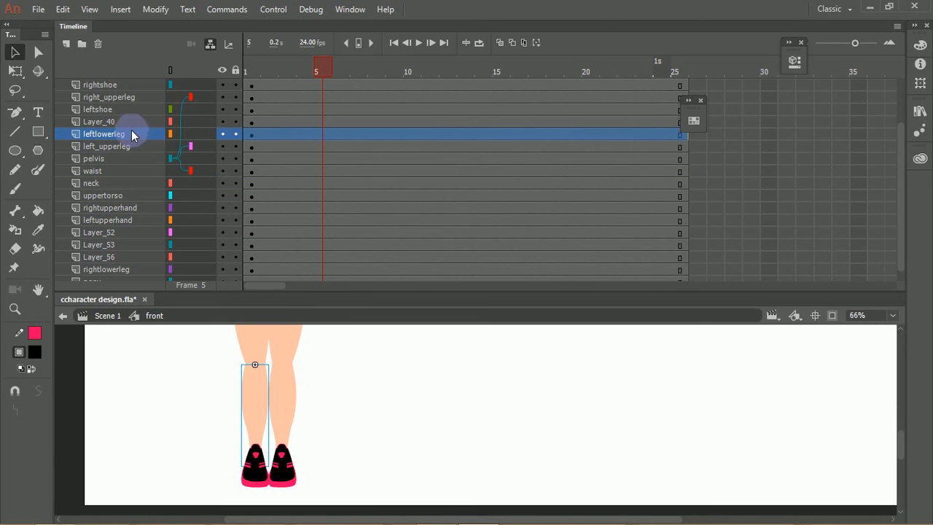
pyautogui.moveTo(172, 134); pyautogui.dragTo(189, 146)
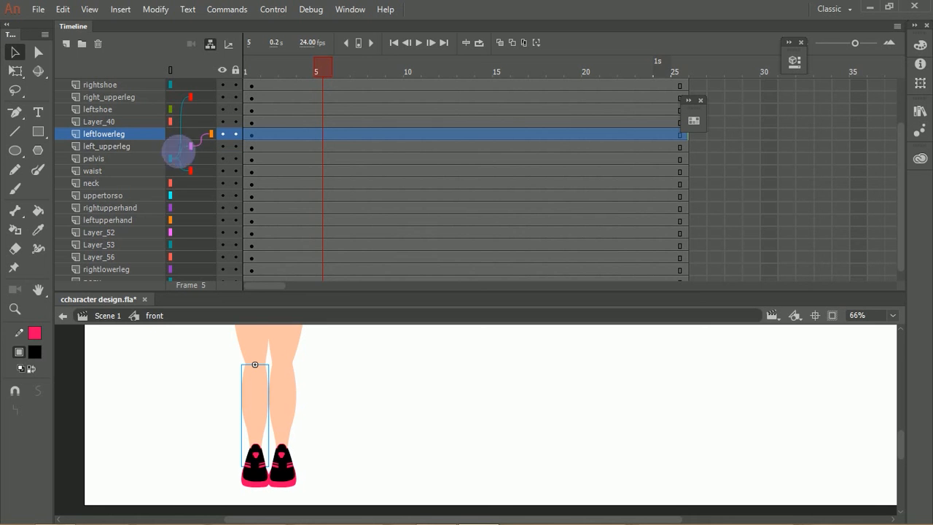
# Inspect the right lower leg inside its symbol, check its pivot point, and locate the rightlowerleg layer in the front symbol's layer list.
pyautogui.click(288, 402)
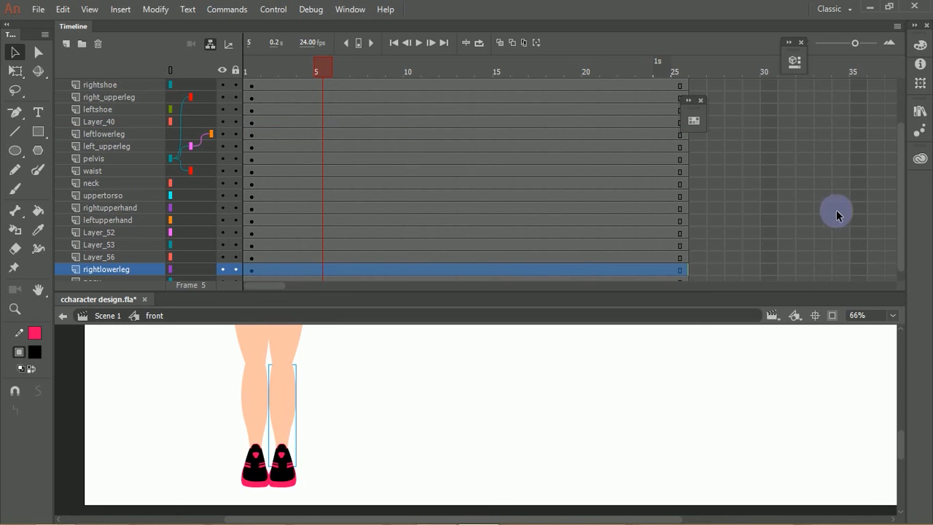
pyautogui.scroll(-1, 897, 226)
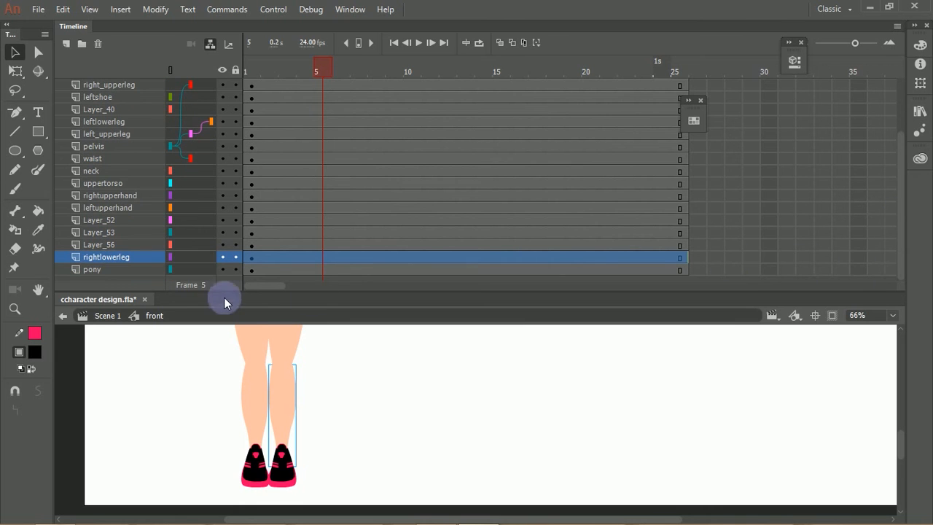
pyautogui.doubleClick(288, 386)
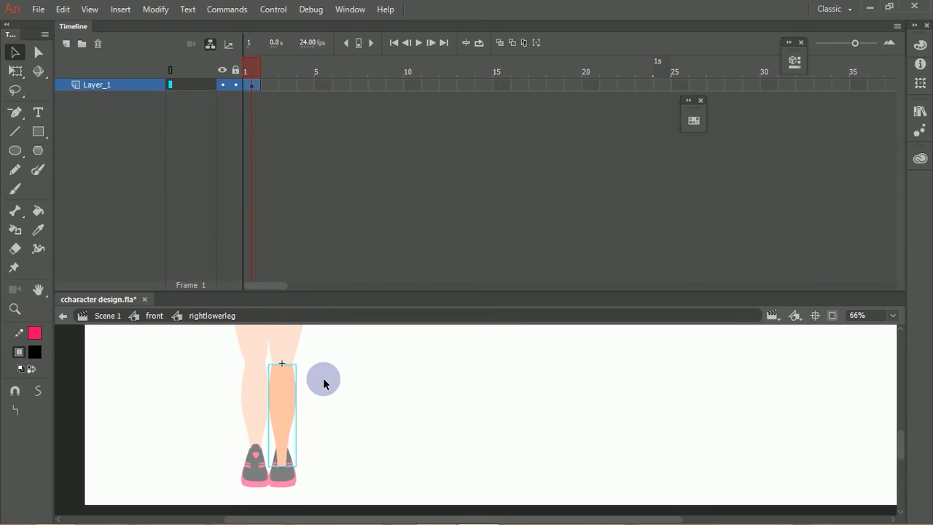
pyautogui.doubleClick(321, 383)
pyautogui.press('q')
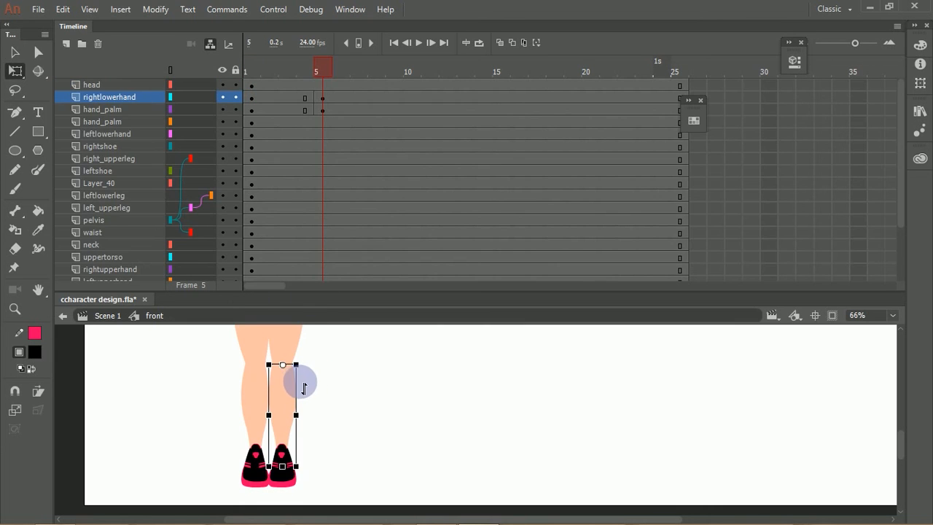
pyautogui.press('v')
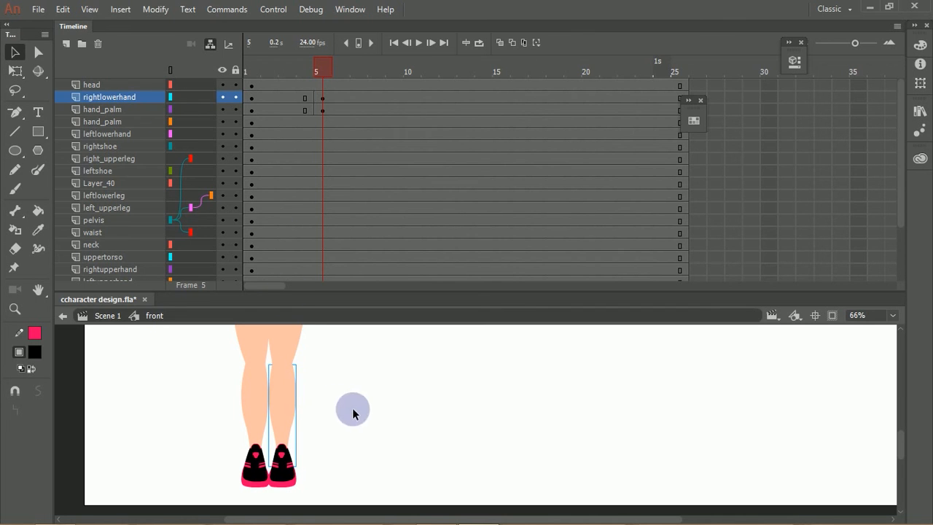
pyautogui.click(290, 395)
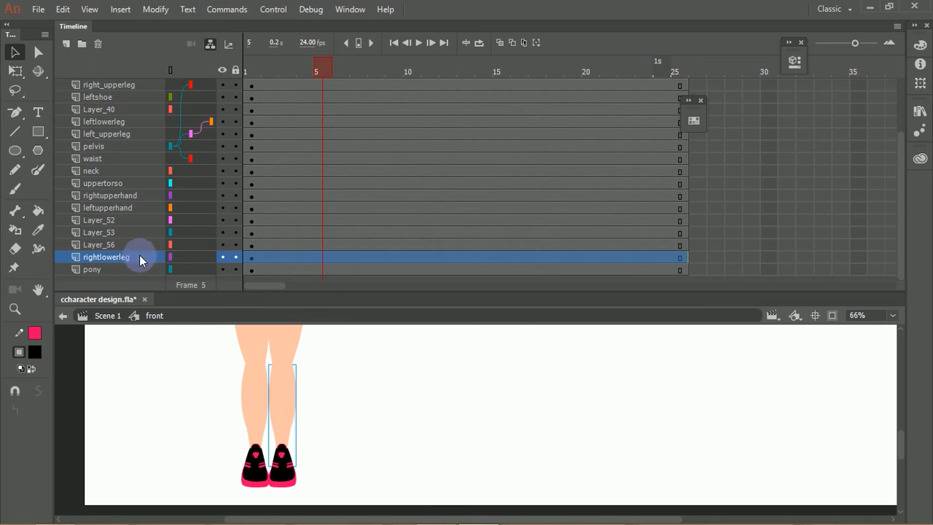
pyautogui.click(894, 224)
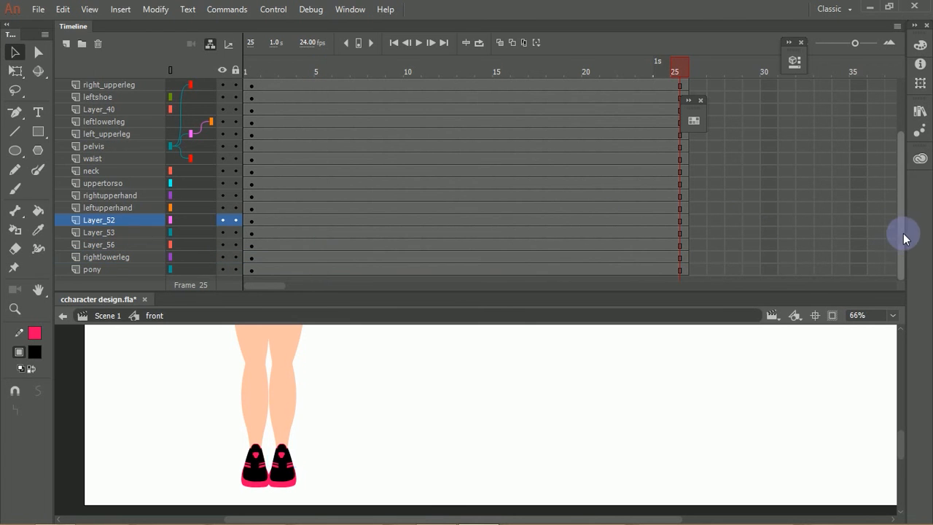
pyautogui.click(120, 258)
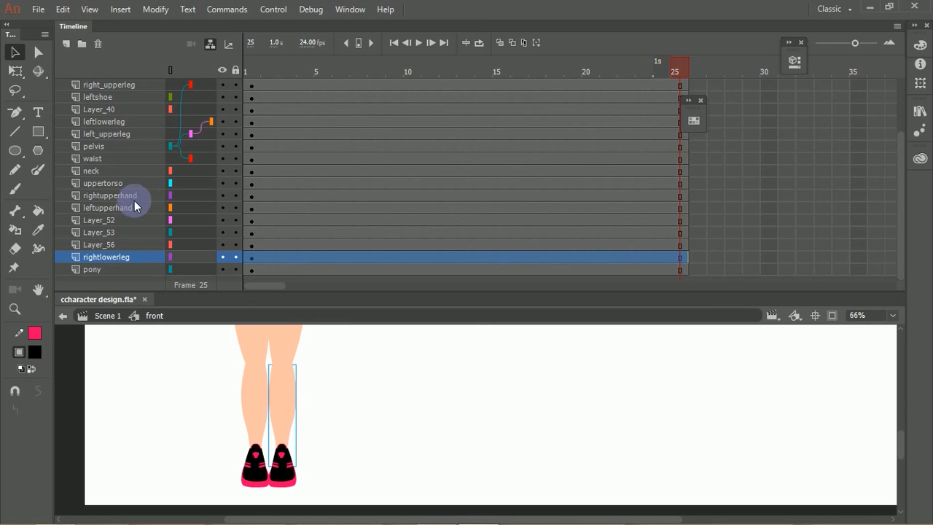
# Move the right_upperleg layer directly above rightlowerleg and parent rightlowerleg to right_upperleg.
pyautogui.click(283, 345)
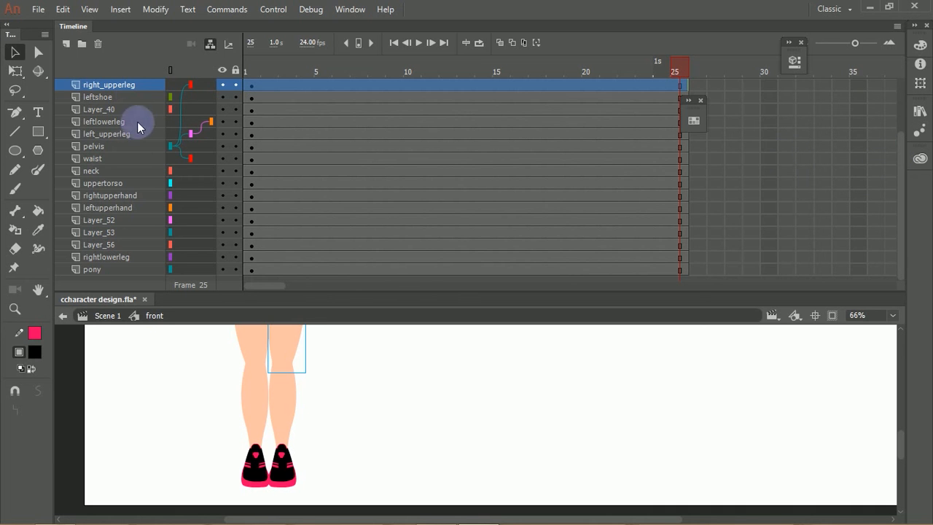
pyautogui.moveTo(131, 85); pyautogui.dragTo(145, 245)
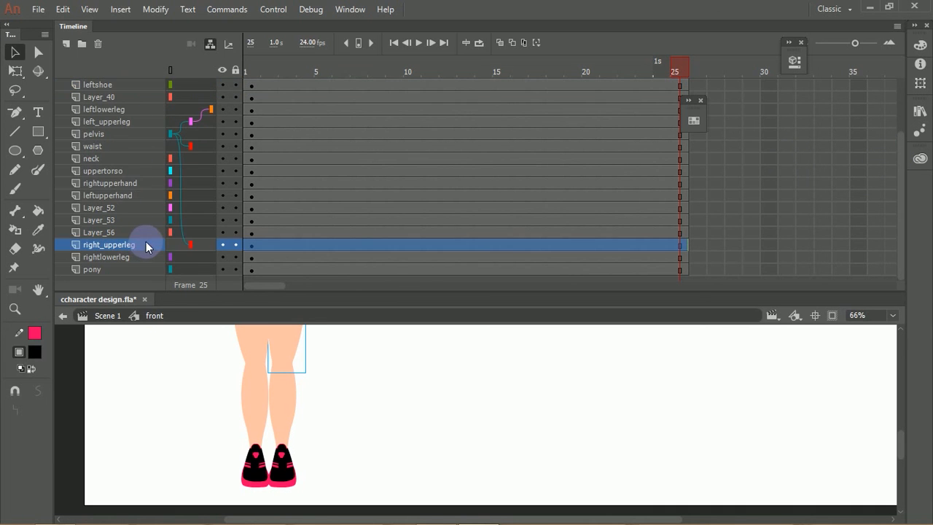
pyautogui.click(192, 256)
pyautogui.moveTo(172, 257); pyautogui.dragTo(209, 246)
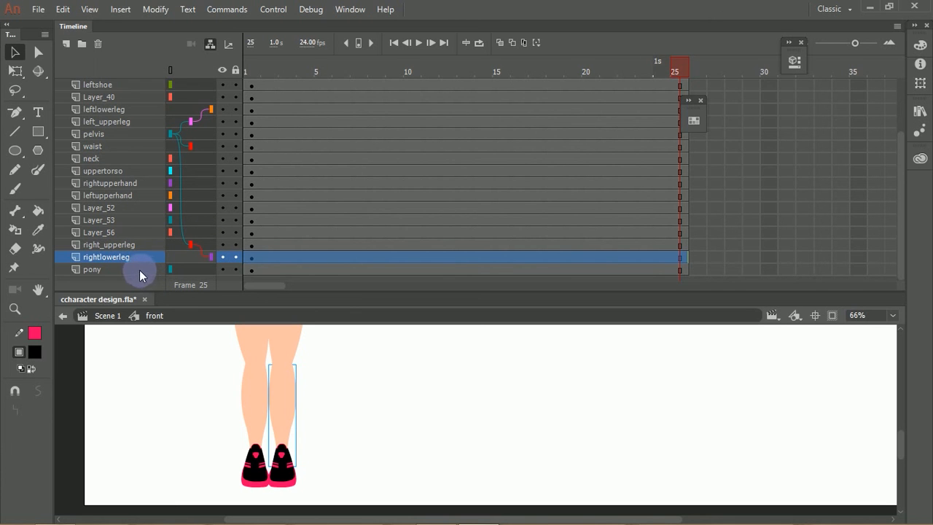
# Move the leftshoe and rightshoe layers directly above leftlowerleg and rightlowerleg, and parent each shoe to its lower leg.
pyautogui.press('space')
pyautogui.moveTo(328, 348); pyautogui.dragTo(333, 440)
pyautogui.moveTo(327, 397); pyautogui.dragTo(312, 318)
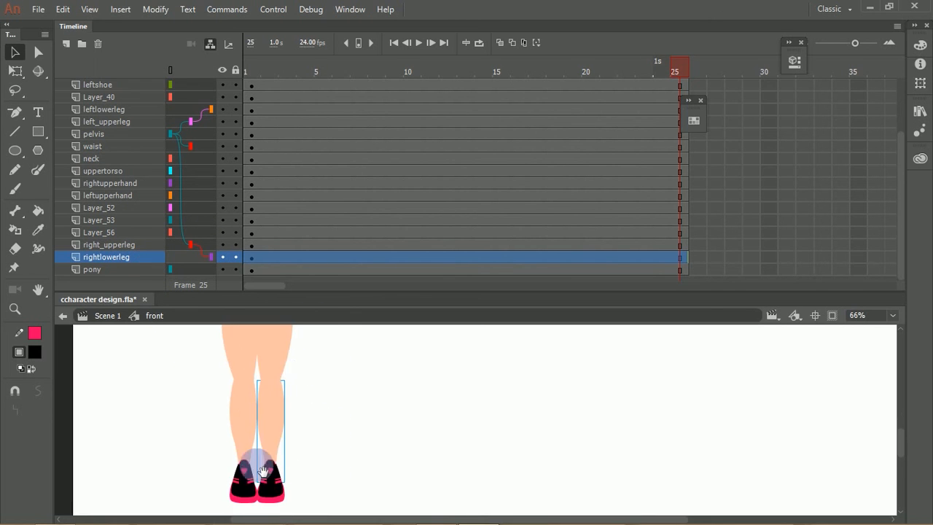
pyautogui.click(241, 483)
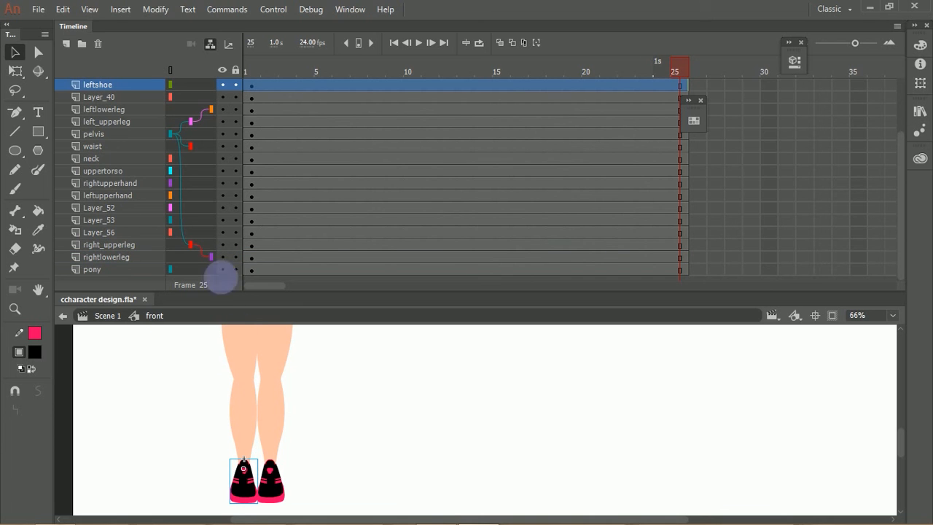
pyautogui.moveTo(114, 85); pyautogui.dragTo(119, 102)
pyautogui.moveTo(178, 95); pyautogui.dragTo(202, 122)
pyautogui.click(271, 478)
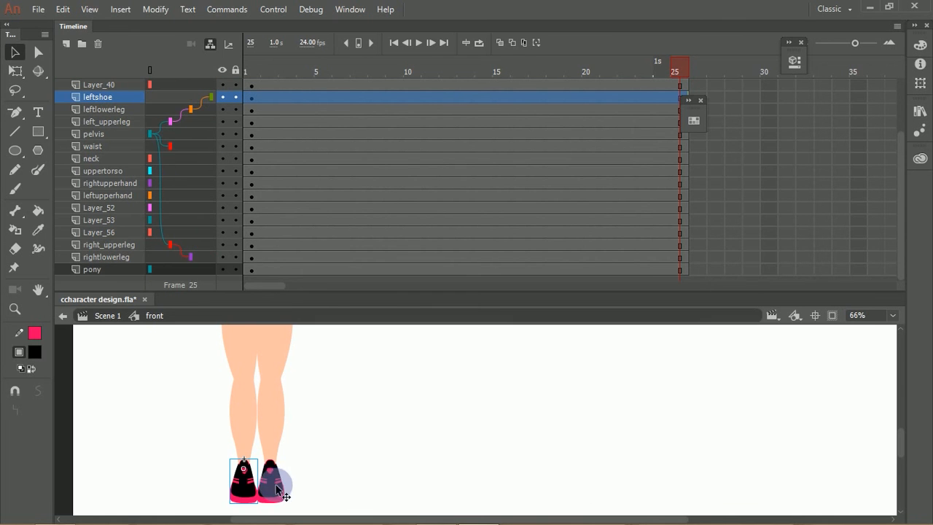
pyautogui.moveTo(98, 87)
pyautogui.mouseDown()
pyautogui.moveTo(121, 187)
pyautogui.moveTo(121, 268)
pyautogui.moveTo(167, 271)
pyautogui.mouseUp()
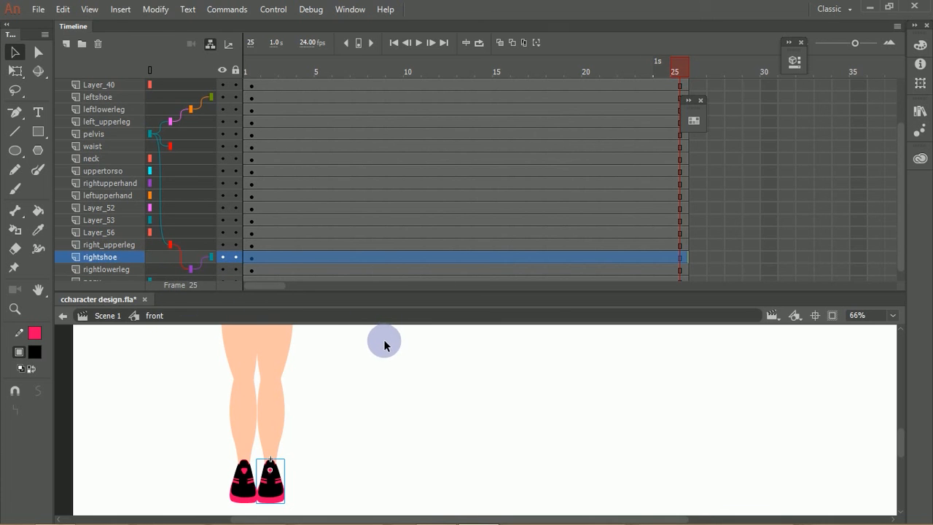
# Test the leg rig by moving the pelvis sideways and inspecting the whole figure, and undo the move.
pyautogui.hotkey('ctrl', '-')
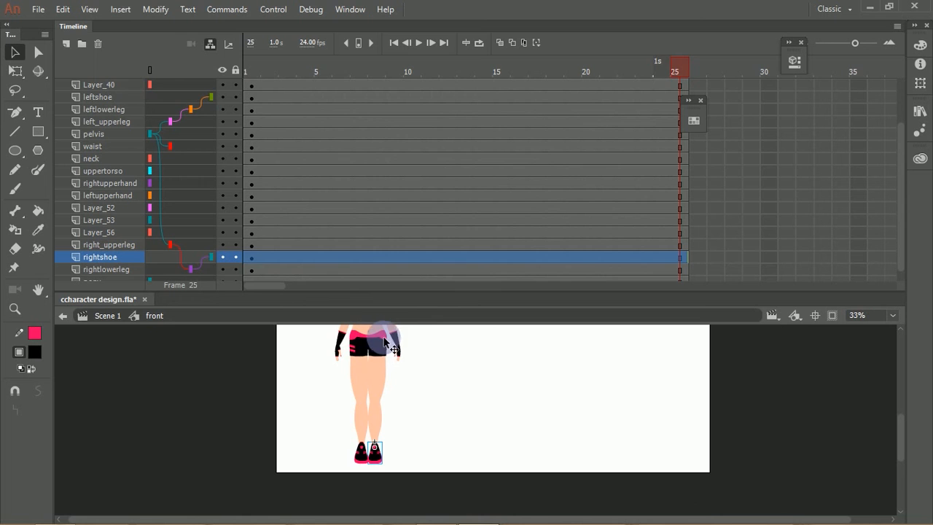
pyautogui.moveTo(384, 337); pyautogui.dragTo(443, 333)
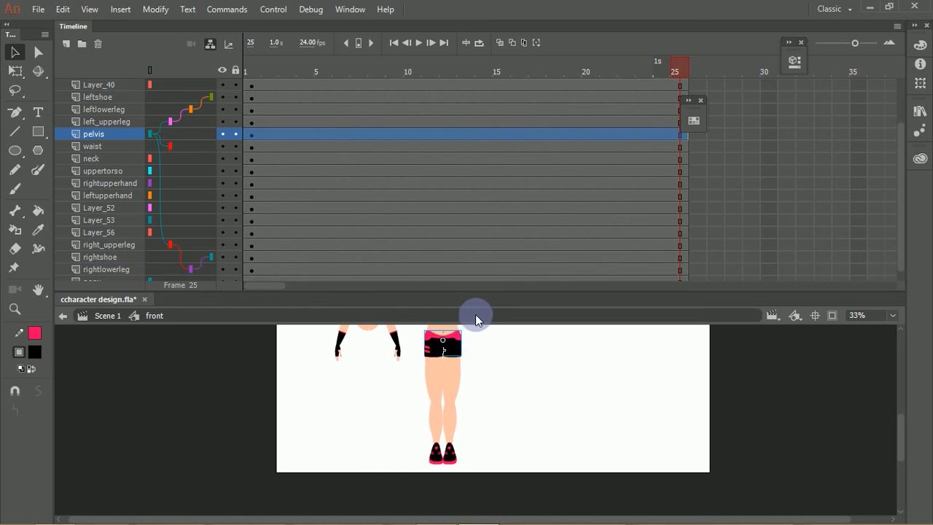
pyautogui.moveTo(490, 388); pyautogui.dragTo(465, 468)
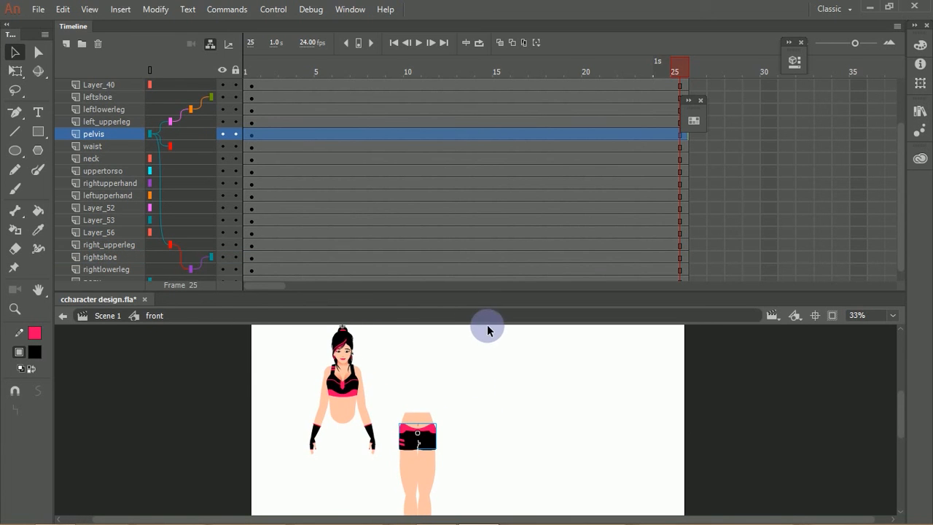
pyautogui.hotkey('ctrl', 'z')
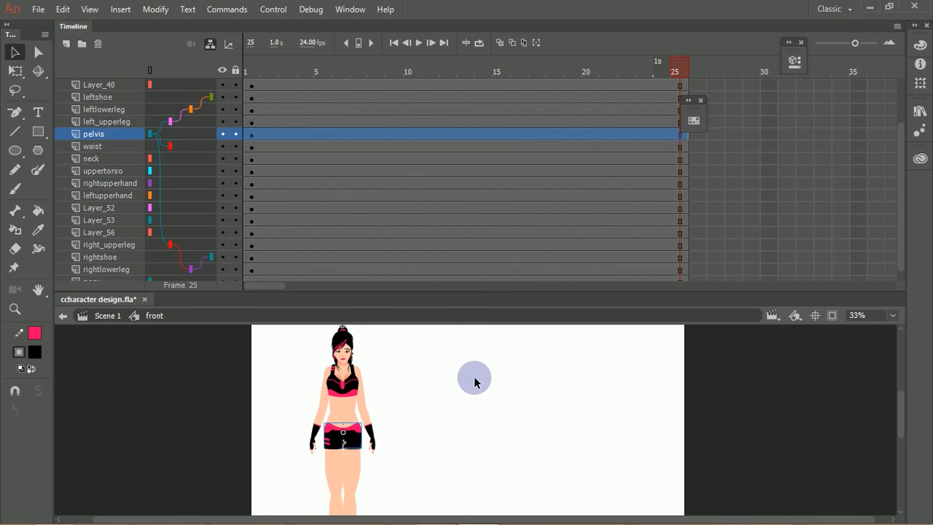
# Parent the uppertorso layer to waist and the leftupperhand layer to uppertorso.
pyautogui.click(350, 394)
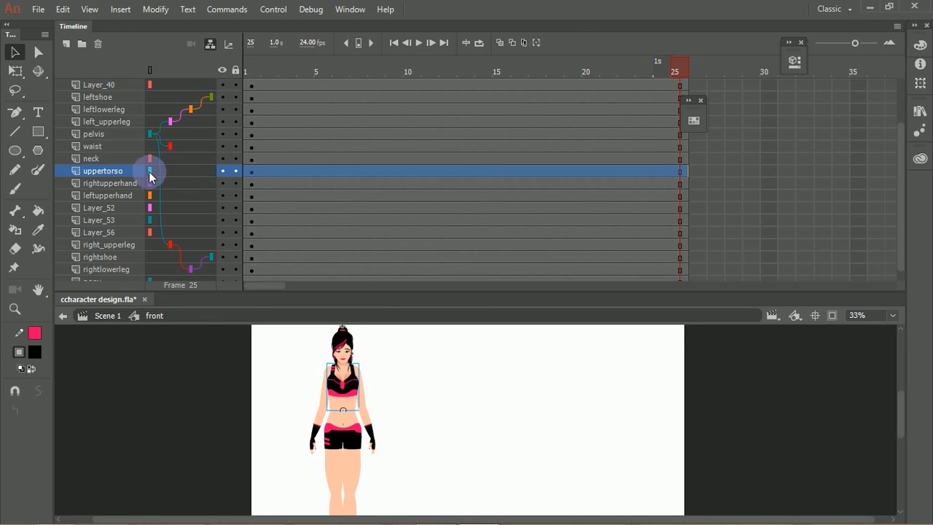
pyautogui.moveTo(173, 190)
pyautogui.mouseDown()
pyautogui.moveTo(162, 159)
pyautogui.moveTo(175, 146)
pyautogui.mouseUp()
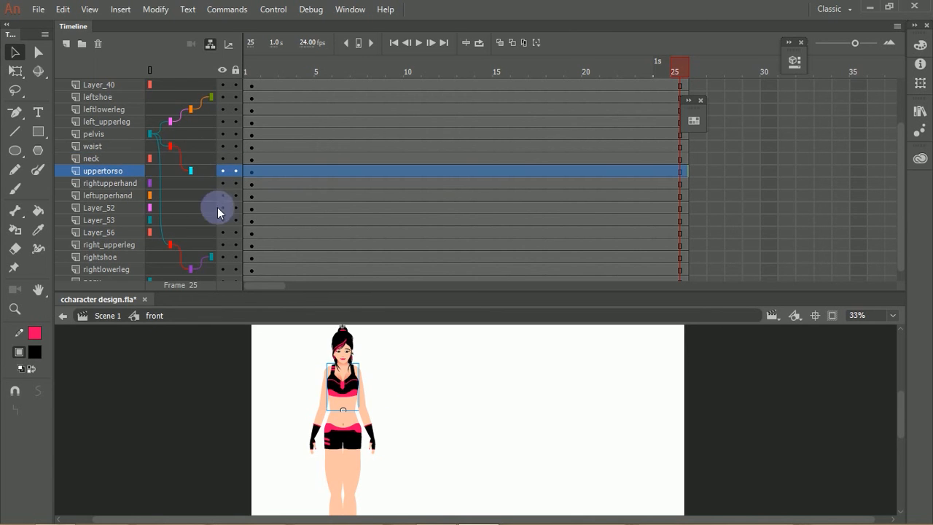
pyautogui.click(318, 386)
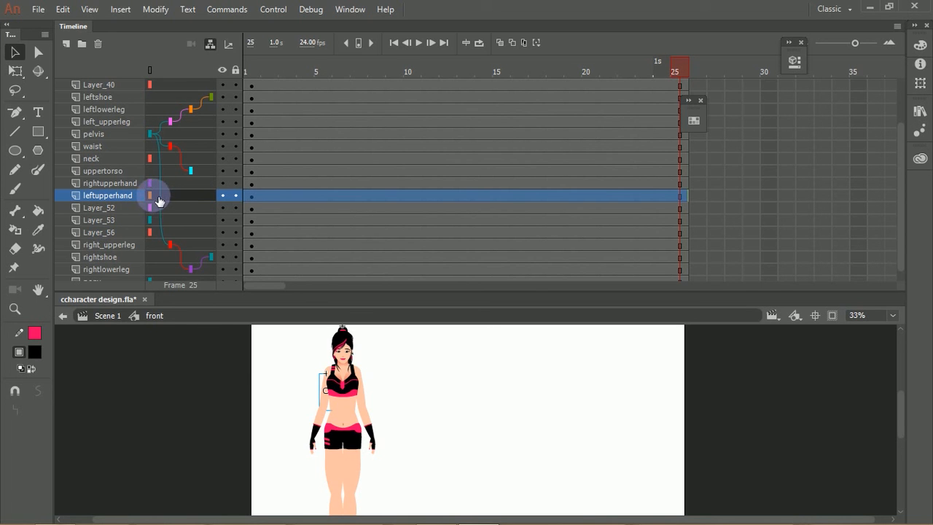
pyautogui.moveTo(150, 194); pyautogui.dragTo(183, 204)
pyautogui.moveTo(191, 203); pyautogui.dragTo(168, 175)
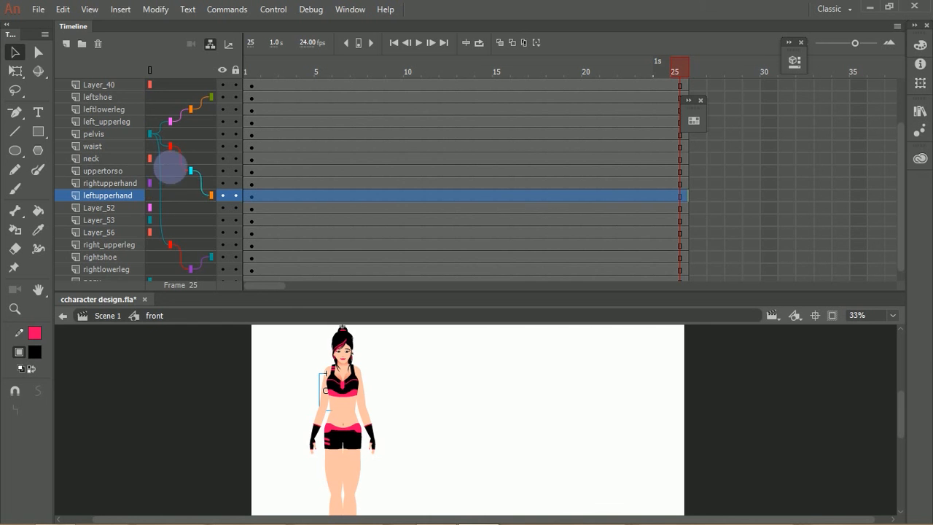
# Parent the leftlowerhand layer to leftupperhand and the left hand's hand_palm layer to leftlowerhand.
pyautogui.click(313, 437)
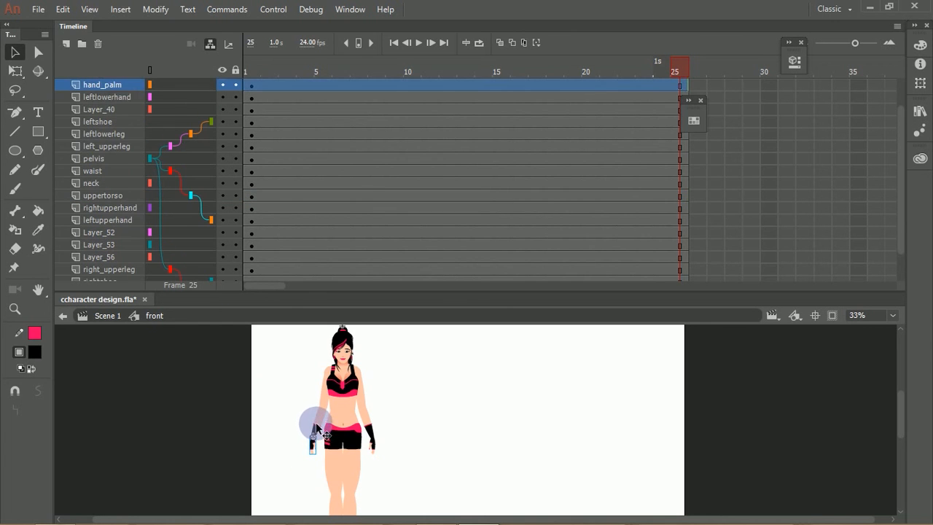
pyautogui.click(313, 436)
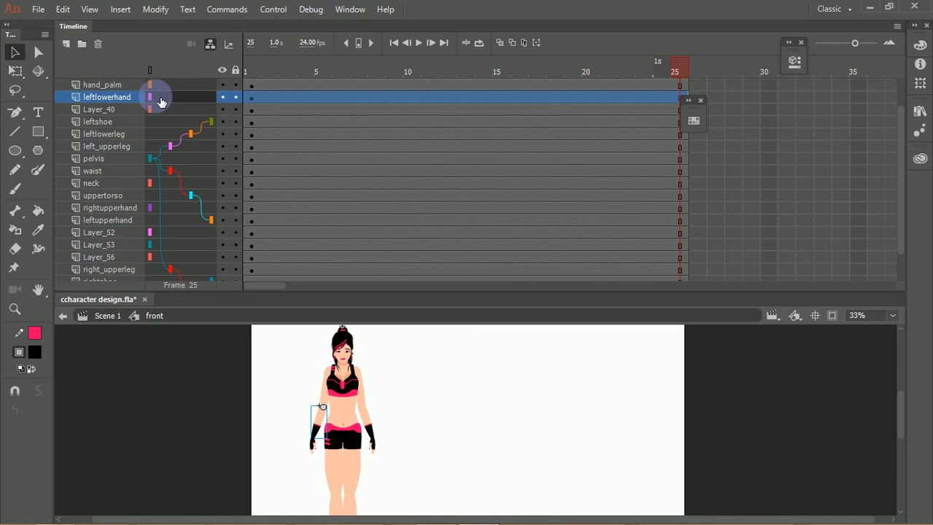
pyautogui.moveTo(151, 101)
pyautogui.mouseDown()
pyautogui.moveTo(172, 119)
pyautogui.moveTo(152, 198)
pyautogui.moveTo(165, 232)
pyautogui.moveTo(162, 220)
pyautogui.mouseUp()
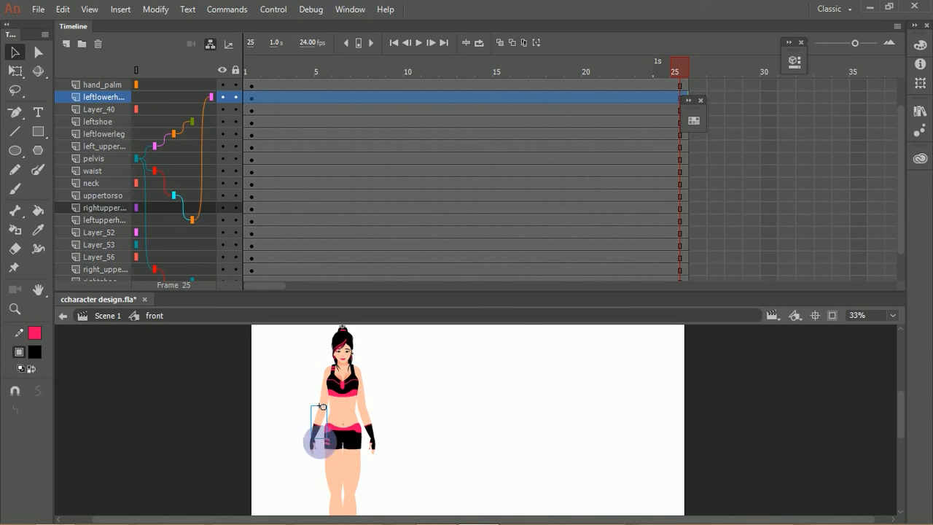
pyautogui.click(314, 447)
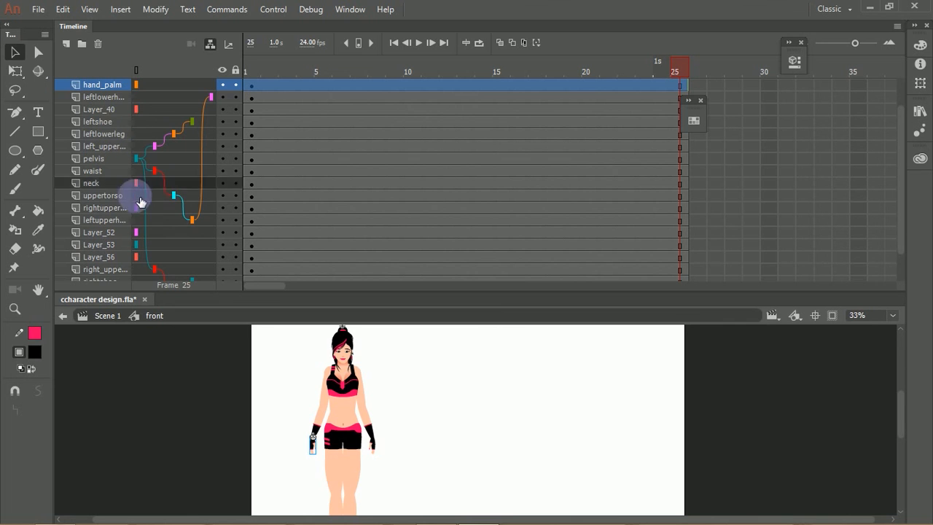
pyautogui.moveTo(135, 86); pyautogui.dragTo(136, 79)
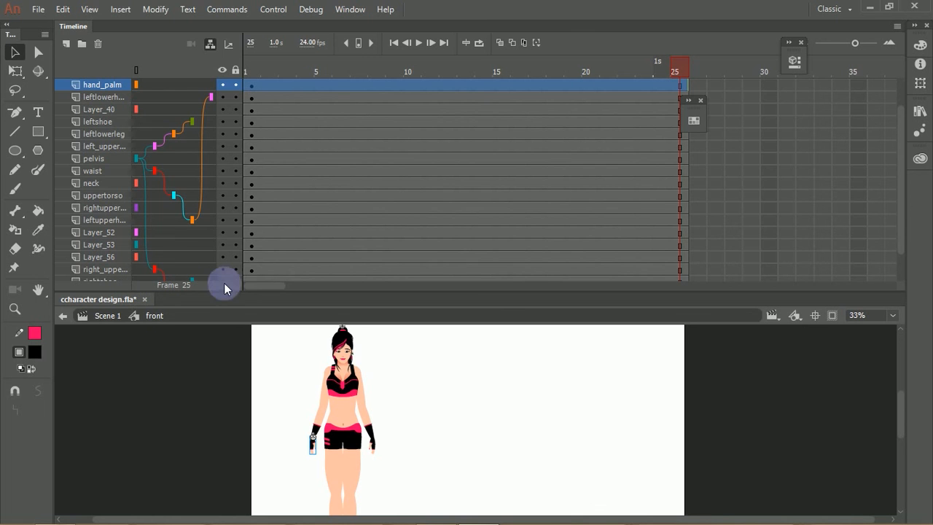
pyautogui.moveTo(248, 64); pyautogui.dragTo(315, 63)
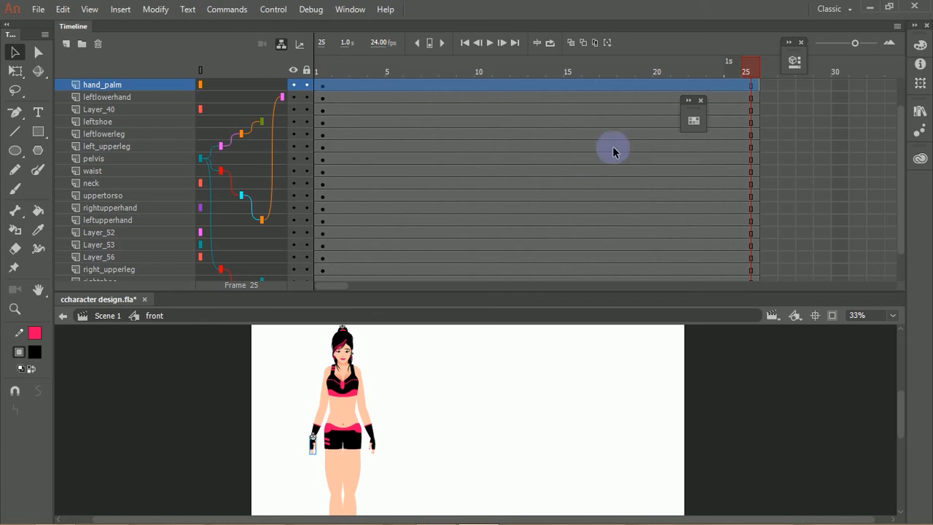
pyautogui.click(202, 86)
pyautogui.moveTo(187, 108); pyautogui.dragTo(223, 97)
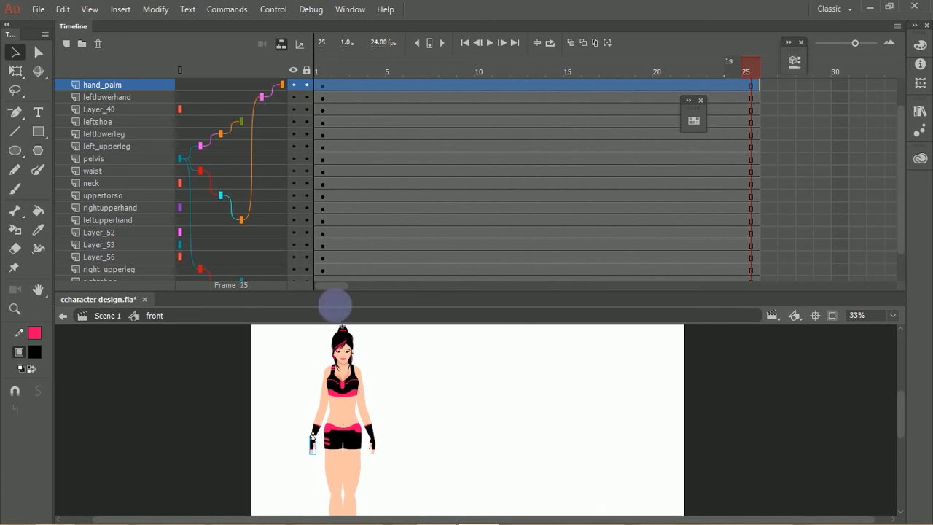
# Parent the rightupperhand layer to the uppertorso layer.
pyautogui.click(363, 386)
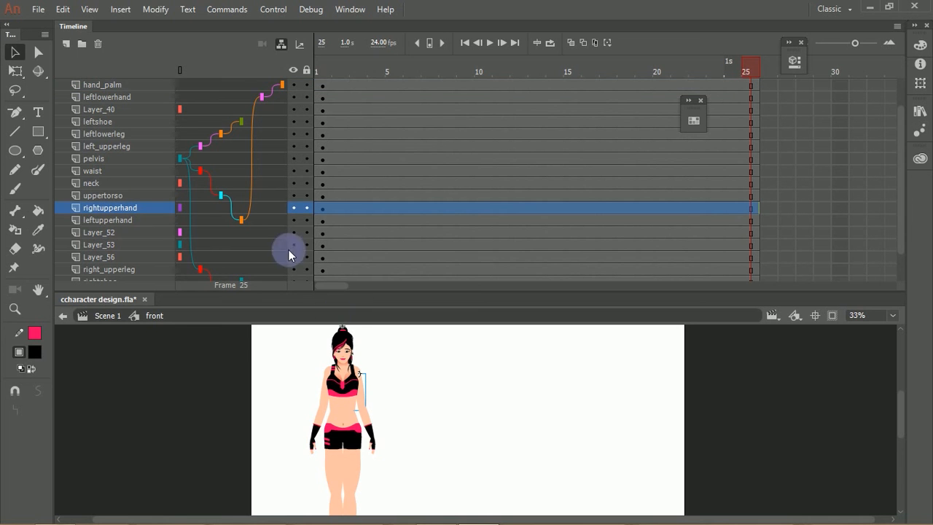
pyautogui.click(180, 208)
pyautogui.moveTo(179, 208)
pyautogui.mouseDown()
pyautogui.moveTo(232, 210)
pyautogui.moveTo(233, 194)
pyautogui.moveTo(220, 195)
pyautogui.mouseUp()
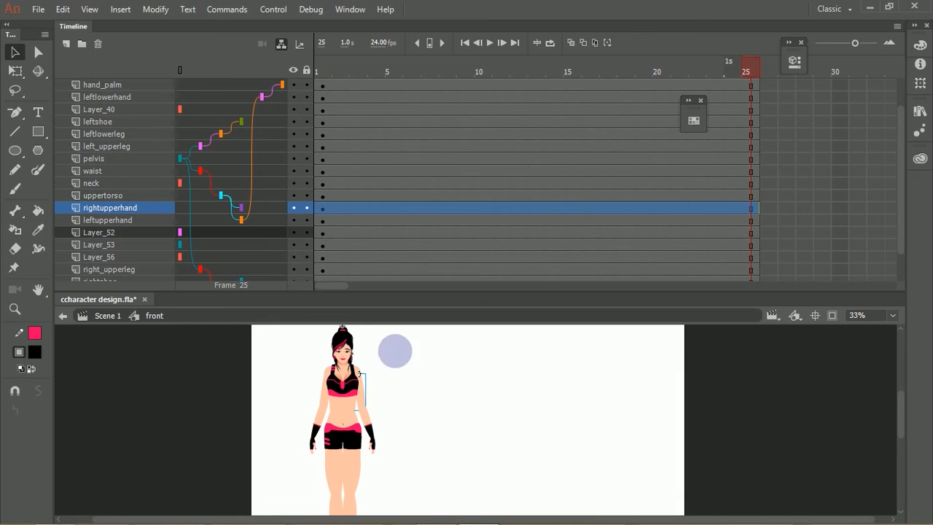
# Parent rightlowerhand to rightupperhand, and move the right hand's hand_palm layer directly above rightlowerhand and parent it to rightlowerhand.
pyautogui.click(370, 422)
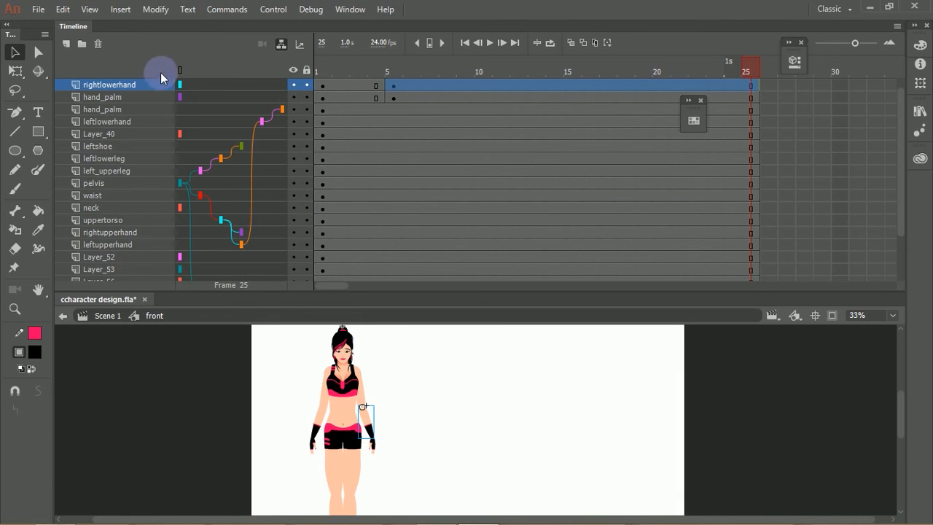
pyautogui.moveTo(180, 87)
pyautogui.mouseDown()
pyautogui.moveTo(205, 99)
pyautogui.moveTo(207, 215)
pyautogui.moveTo(197, 240)
pyautogui.mouseUp()
pyautogui.click(373, 443)
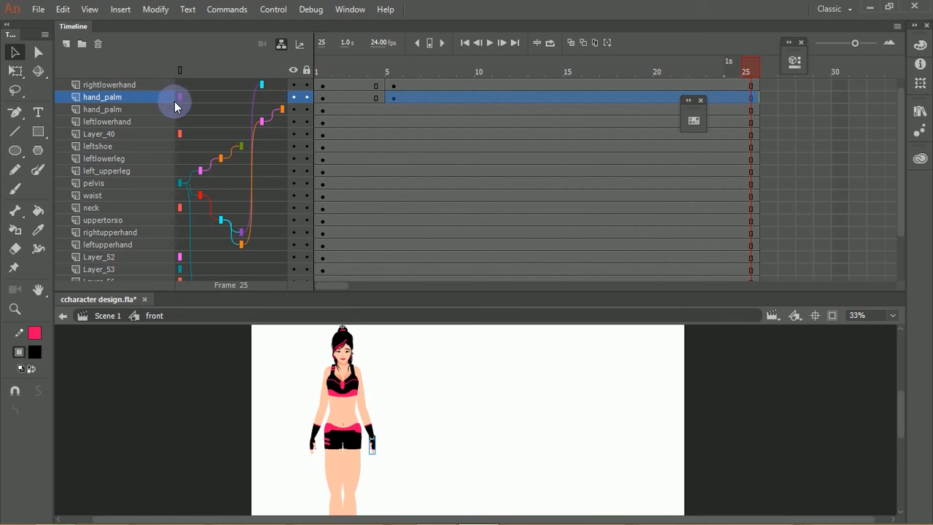
pyautogui.moveTo(180, 96)
pyautogui.mouseDown()
pyautogui.moveTo(197, 85)
pyautogui.moveTo(150, 85)
pyautogui.mouseUp()
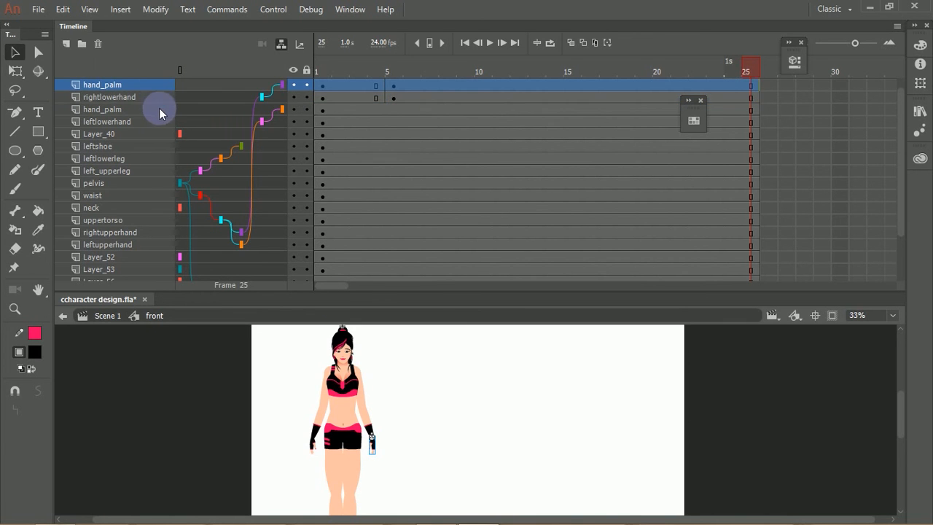
# Clear the frame 5 keyframes on the right hand's hand_palm and rightlowerhand layers.
pyautogui.click(393, 96)
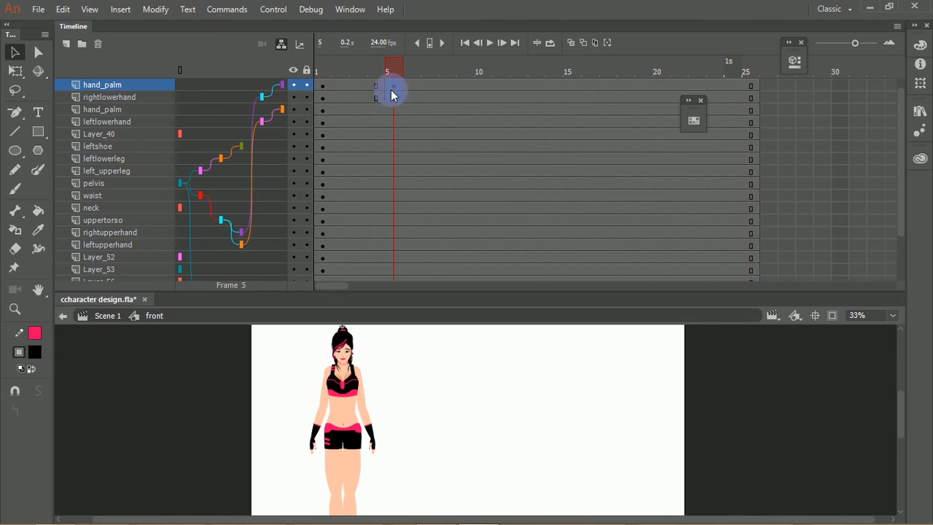
pyautogui.click(394, 97)
pyautogui.rightClick(394, 98)
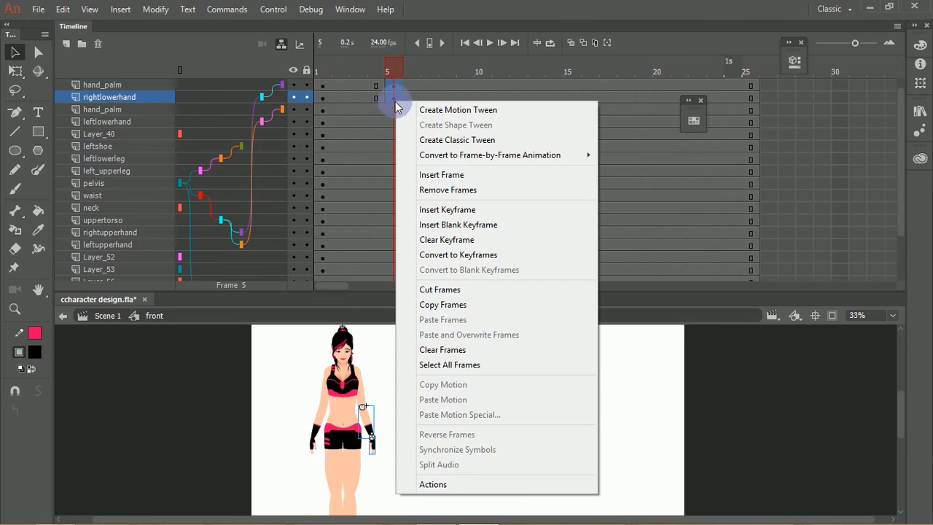
pyautogui.click(453, 242)
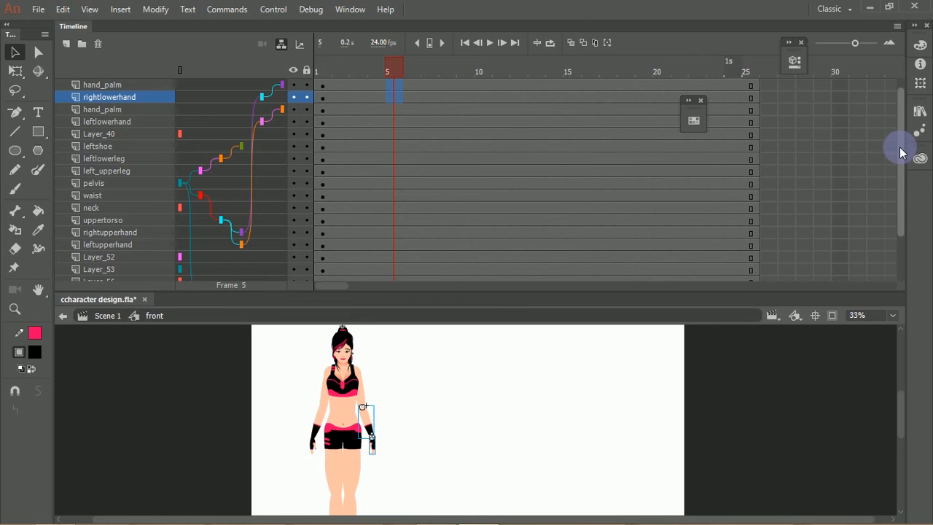
# Parent the neck layer to uppertorso and the head layer to neck.
pyautogui.moveTo(901, 148); pyautogui.dragTo(892, 223)
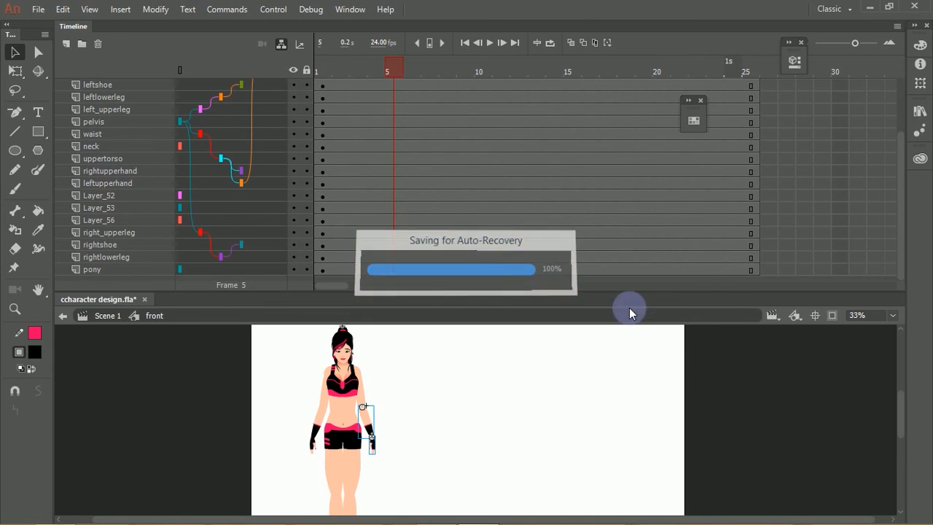
pyautogui.click(346, 372)
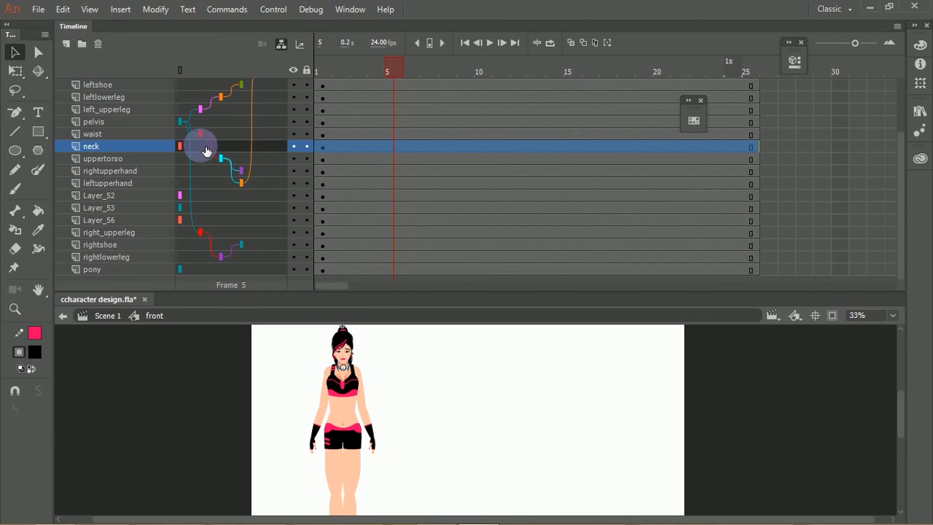
pyautogui.moveTo(189, 145); pyautogui.dragTo(208, 159)
pyautogui.click(350, 350)
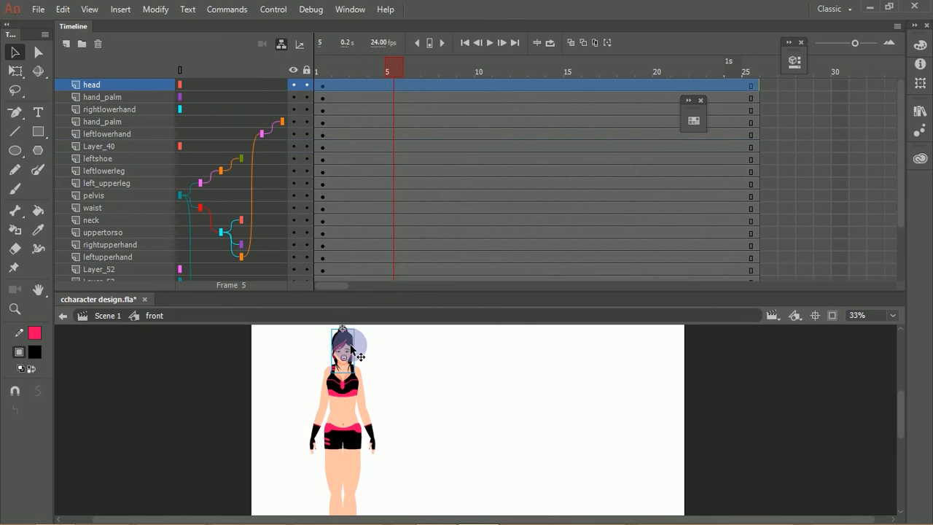
pyautogui.moveTo(210, 89); pyautogui.dragTo(199, 221)
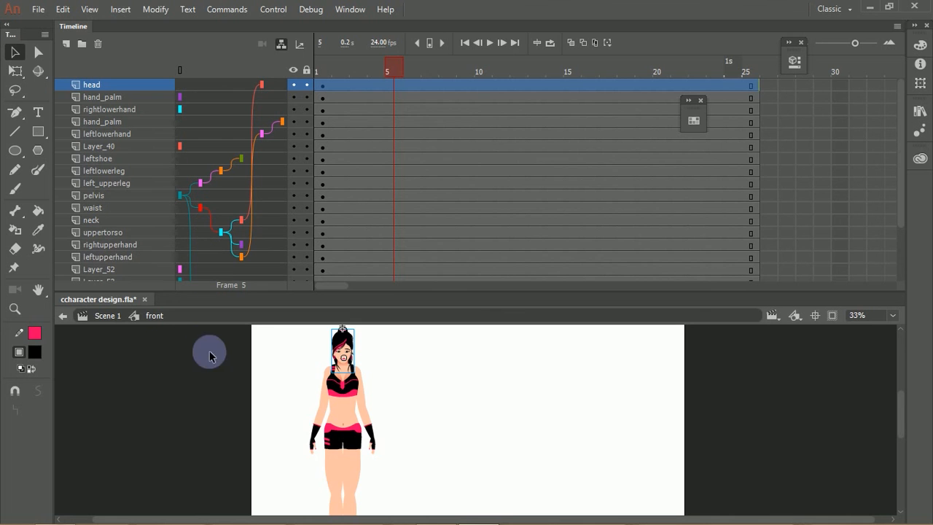
# Test the body rig by moving the pelvis away to find parts that are not parented, and undo the move.
pyautogui.click(218, 394)
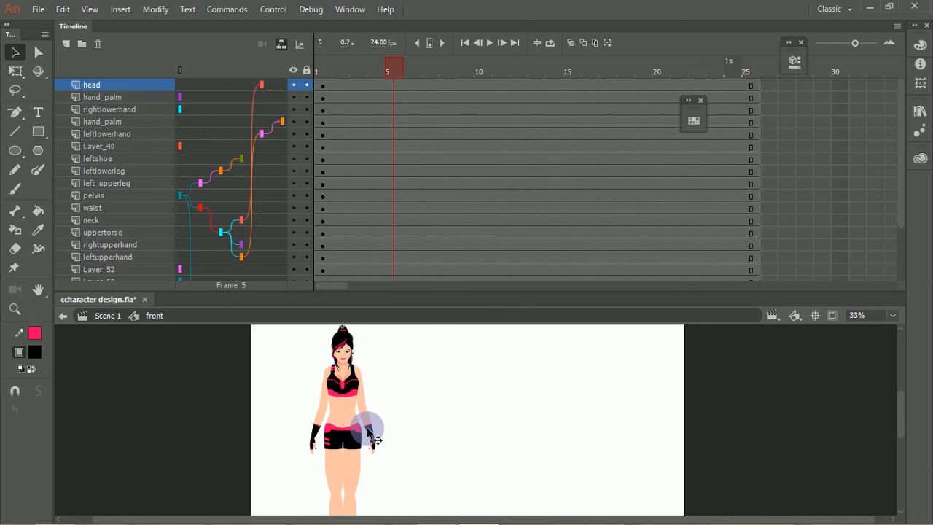
pyautogui.moveTo(358, 434); pyautogui.dragTo(459, 423)
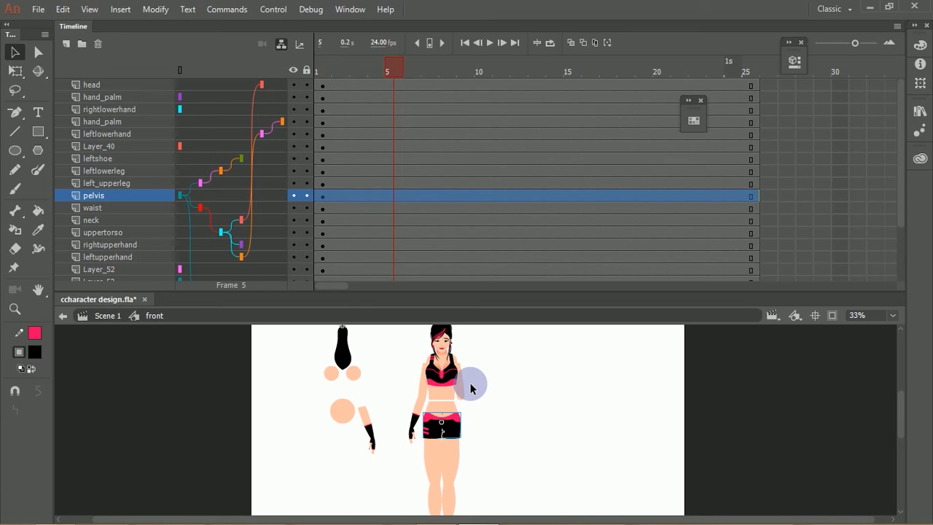
pyautogui.hotkey('ctrl', 'z')
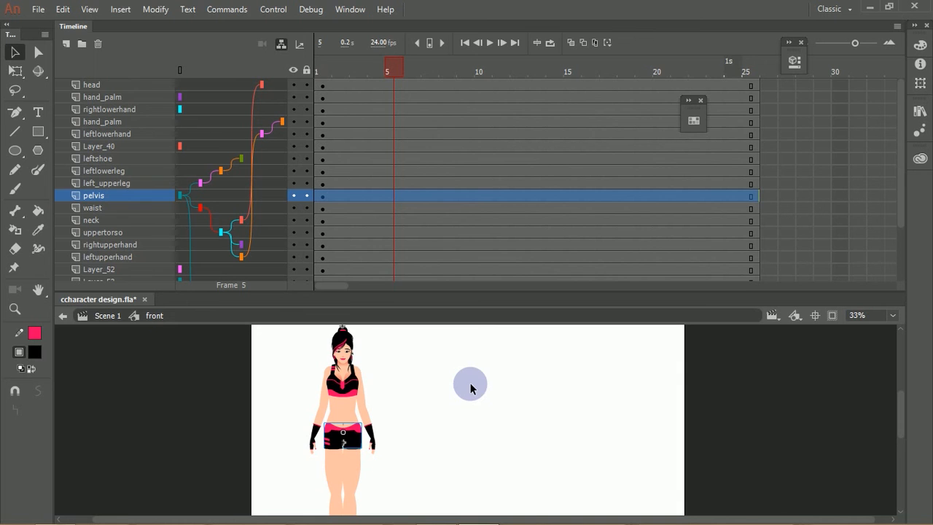
# Parent rightlowerhand to rightupperhand and its hand_palm to rightlowerhand, then test by moving the pelvis and undo that move.
pyautogui.click(370, 421)
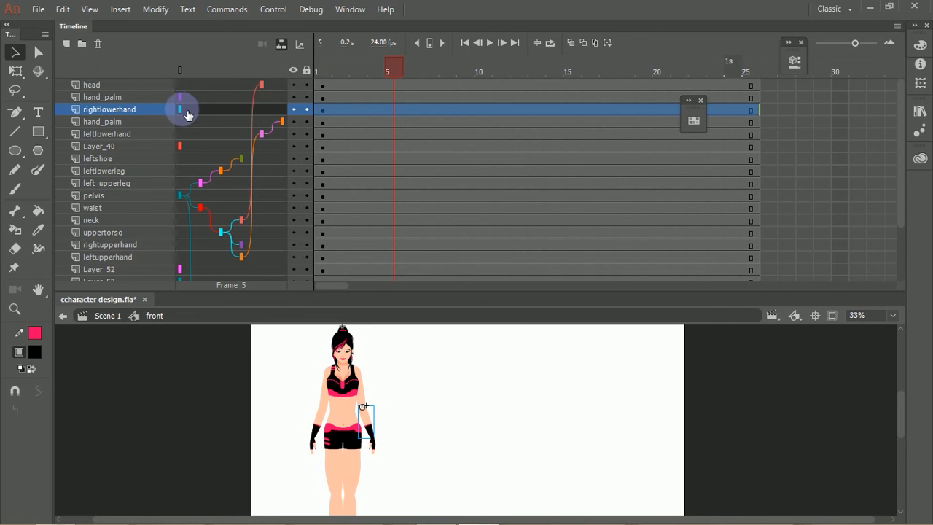
pyautogui.moveTo(180, 109); pyautogui.dragTo(193, 254)
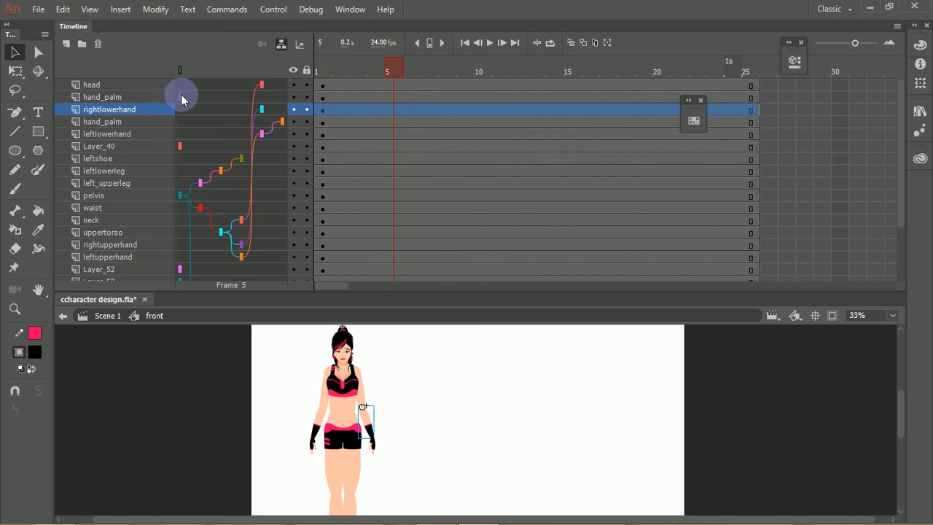
pyautogui.moveTo(181, 96); pyautogui.dragTo(209, 113)
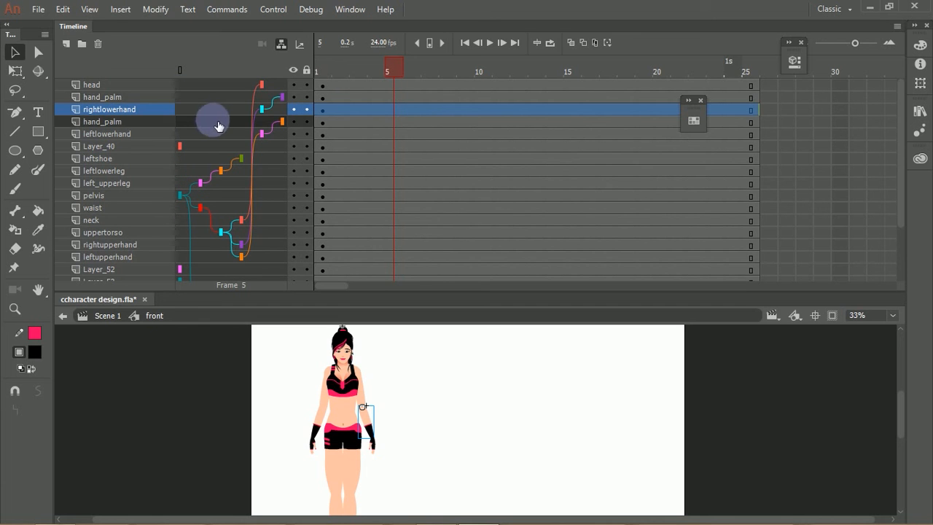
pyautogui.moveTo(356, 434); pyautogui.dragTo(483, 422)
pyautogui.hotkey('ctrl', 'z')
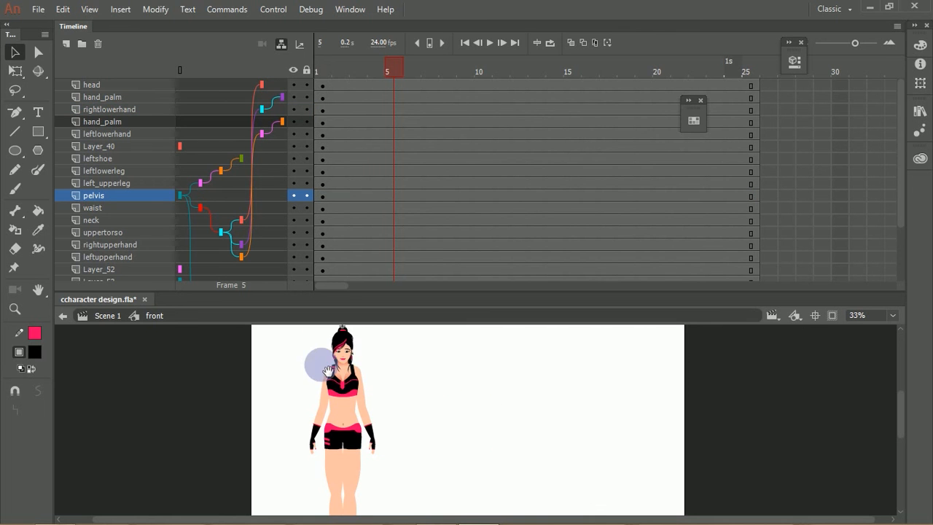
# Cut the shoulder circle beside the striped strap from Layer_52 and paste it over the same shoulder inside the uppertorso symbol.
pyautogui.scroll(3, 403, 413)
pyautogui.scroll(3, 388, 386)
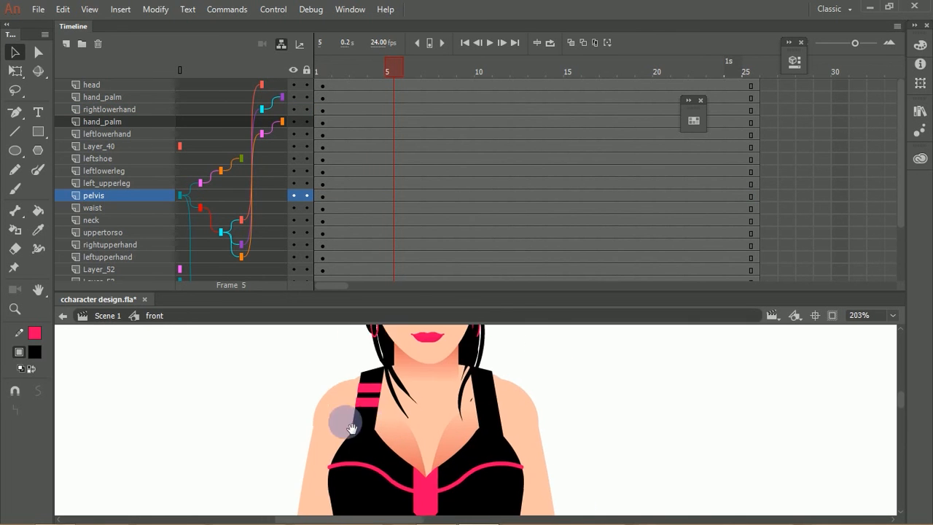
pyautogui.click(307, 392)
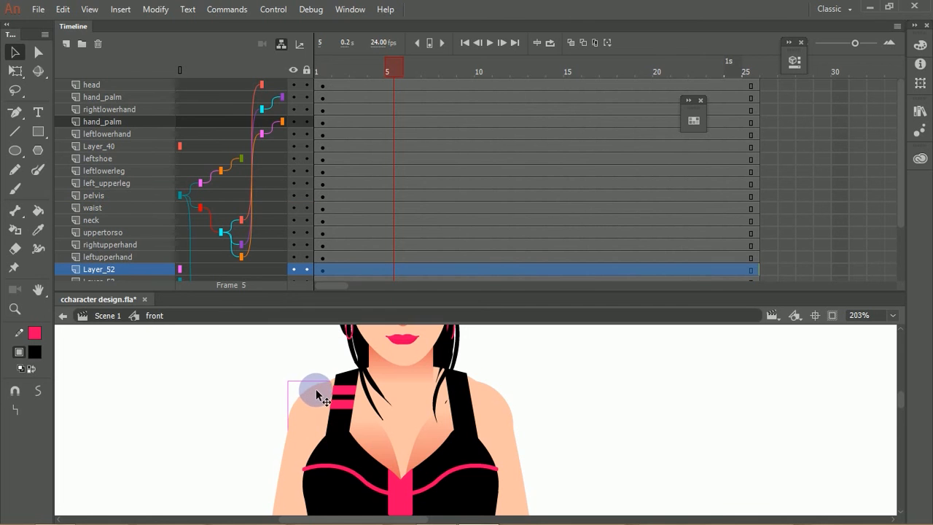
pyautogui.hotkey('ctrl', 'x')
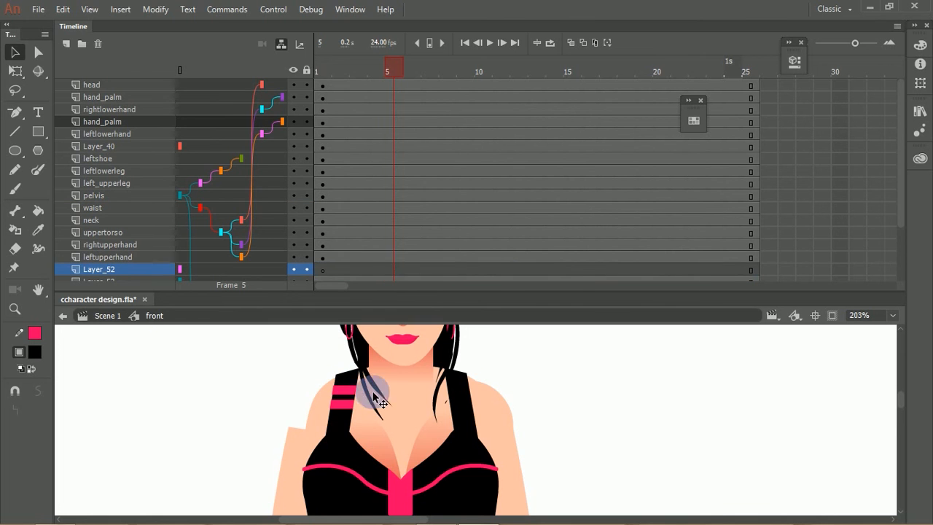
pyautogui.doubleClick(390, 388)
pyautogui.doubleClick(313, 406)
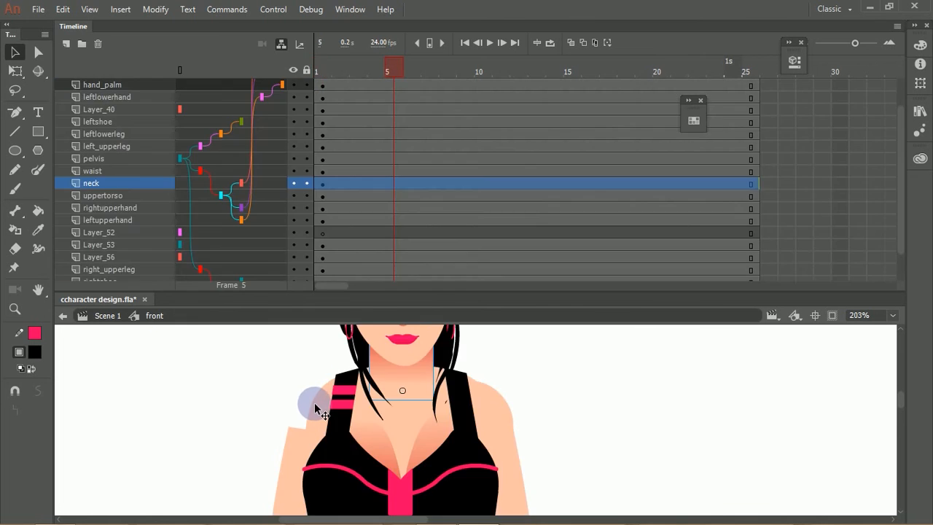
pyautogui.doubleClick(312, 402)
pyautogui.hotkey('ctrl', 'v')
pyautogui.moveTo(437, 413); pyautogui.dragTo(332, 414)
pyautogui.moveTo(323, 414); pyautogui.dragTo(326, 412)
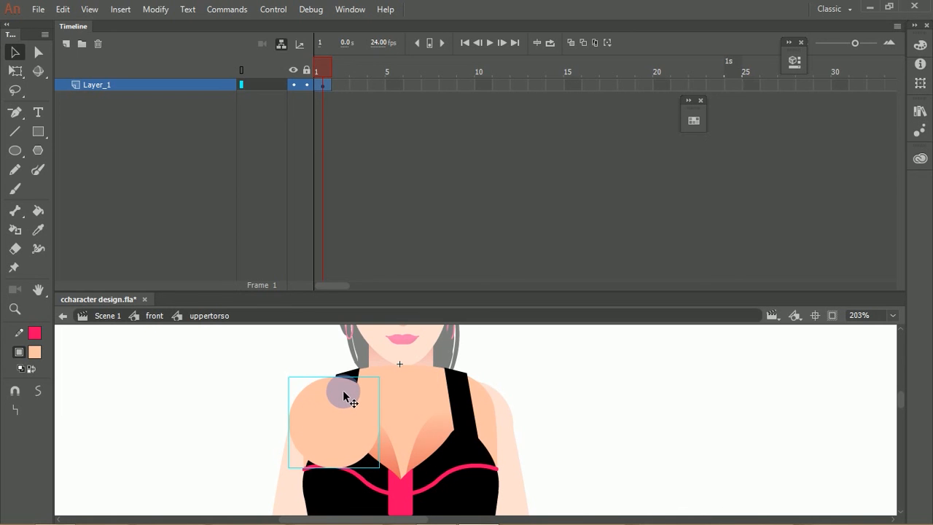
# Send the pasted shoulder circle behind the other uppertorso artwork, nudge it into line with the shoulder, and return to the front symbol.
pyautogui.hotkey('ctrl', 'shift', 'Down')
pyautogui.press('Right')
pyautogui.press('Right')
pyautogui.press('Right')
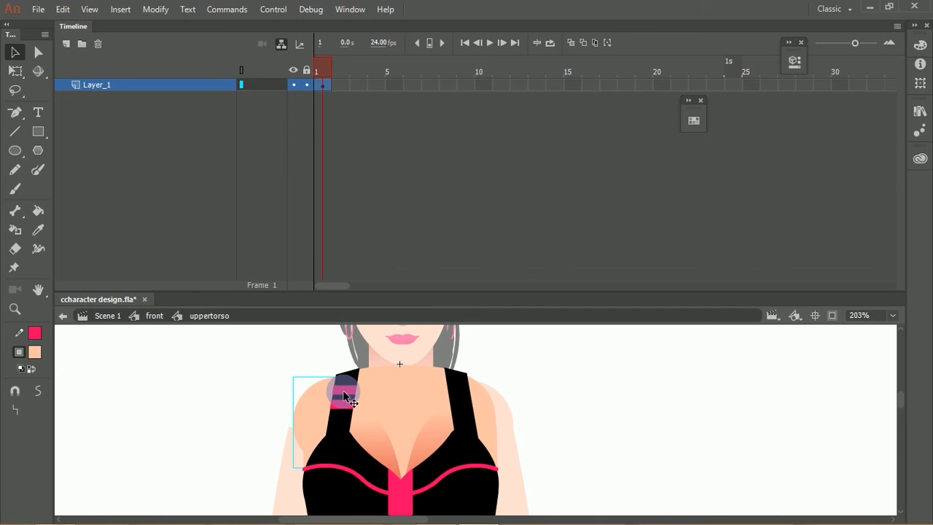
pyautogui.press('Left')
pyautogui.press('Left')
pyautogui.press('Left')
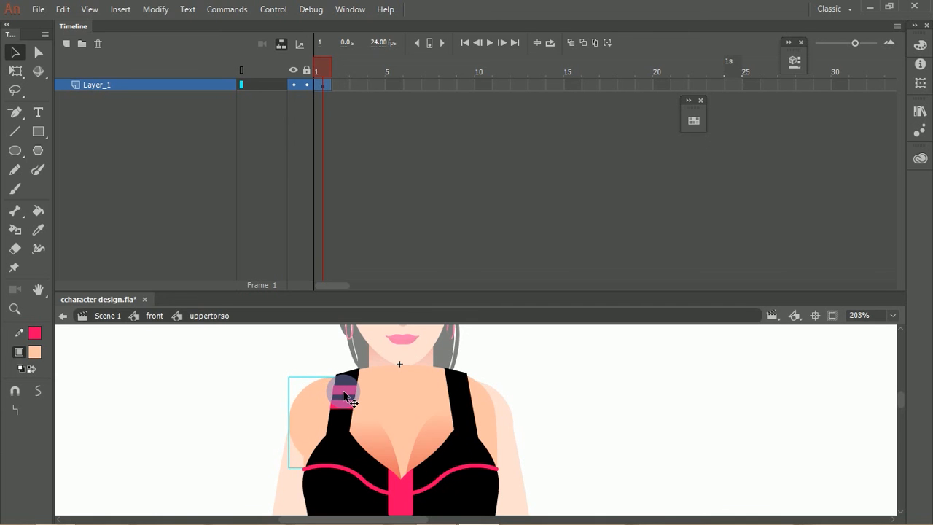
pyautogui.doubleClick(606, 385)
# Move the other shoulder's circle from Layer_53 into the uppertorso symbol, placed over that shoulder and behind the strap and top.
pyautogui.click(513, 407)
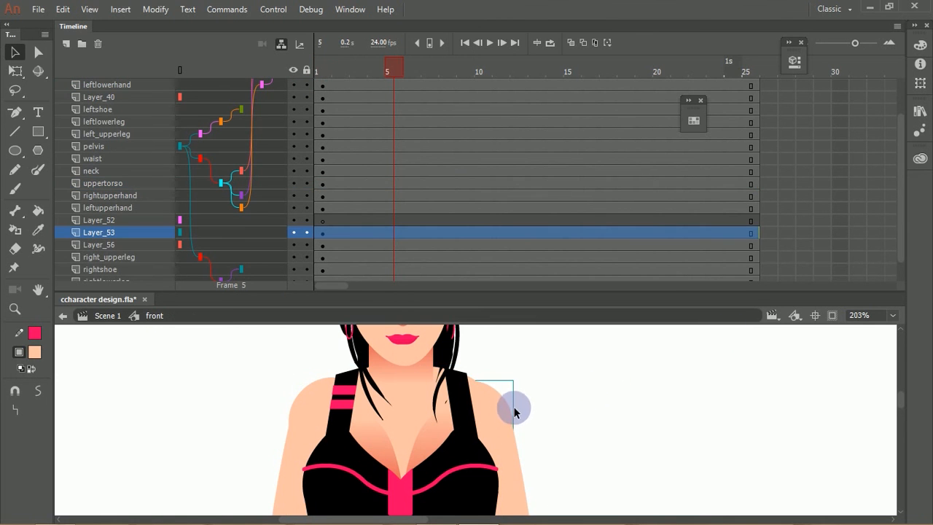
pyautogui.click(467, 390)
pyautogui.click(480, 397)
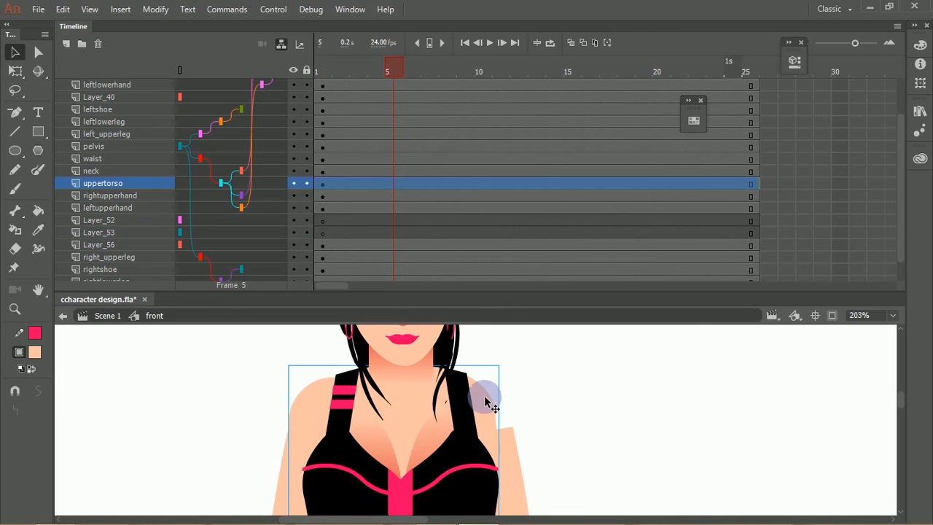
pyautogui.doubleClick(499, 401)
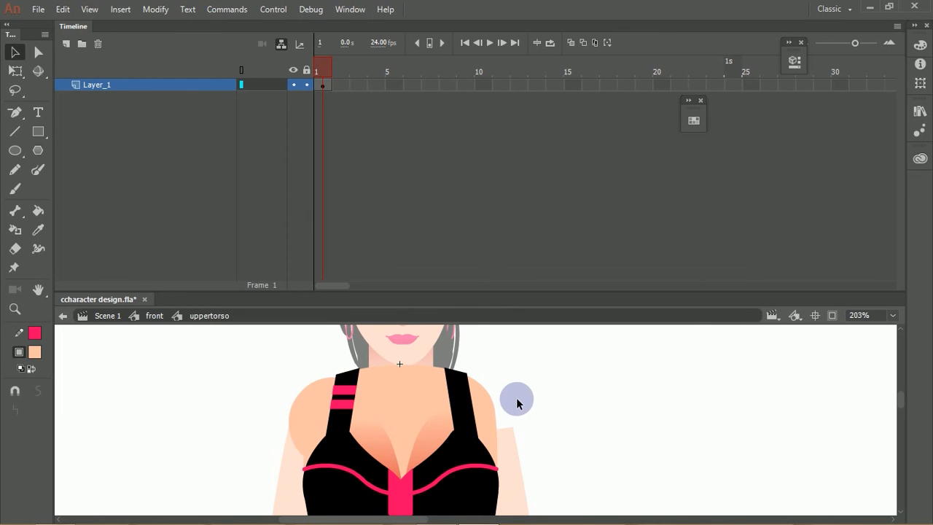
pyautogui.click(516, 396)
pyautogui.moveTo(501, 408)
pyautogui.mouseDown()
pyautogui.moveTo(481, 410)
pyautogui.moveTo(495, 412)
pyautogui.mouseUp()
pyautogui.hotkey('ctrl', 'shift', 'Down')
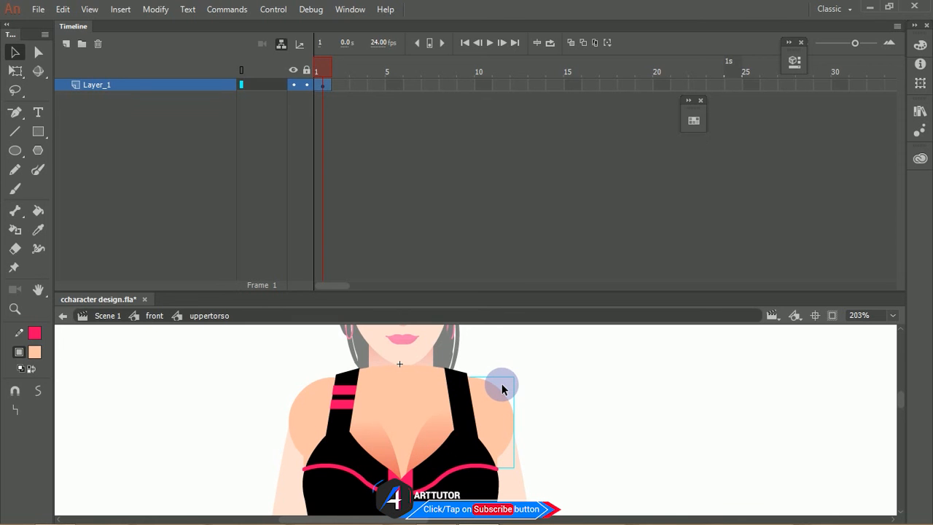
pyautogui.doubleClick(652, 435)
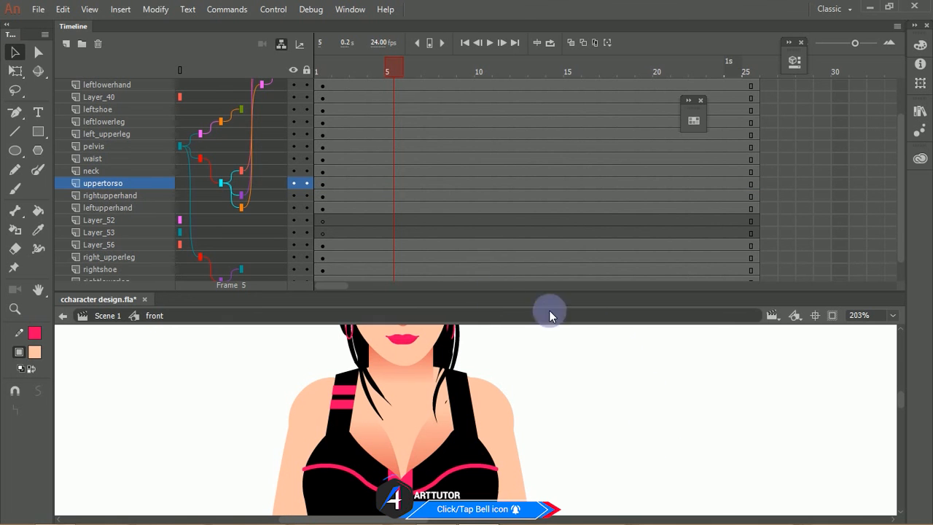
# Delete the emptied layers Layer_52 and Layer_53.
pyautogui.click(133, 220)
pyautogui.keyDown('shift'); pyautogui.click(131, 233); pyautogui.keyUp('shift')
pyautogui.click(98, 44)
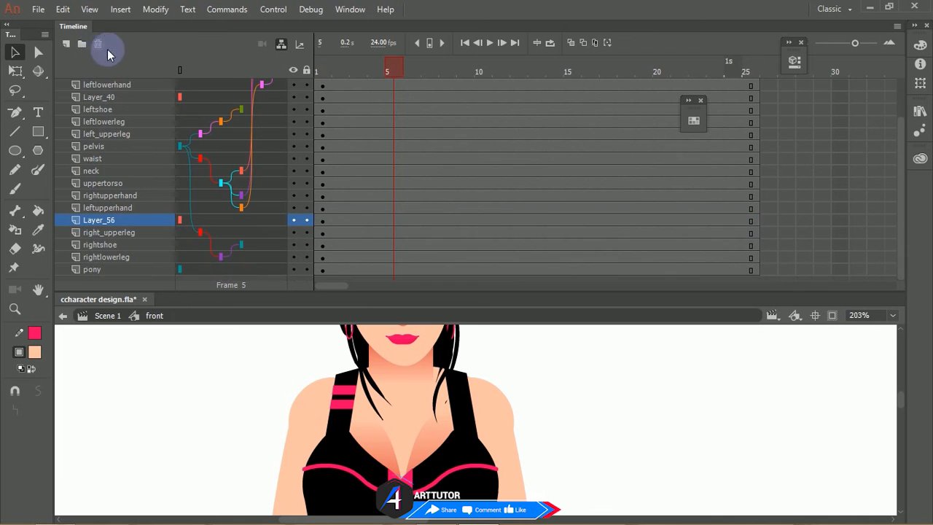
# Fine-tune the shoulder circle beside the plain strap inside the uppertorso symbol so it lines up with the upper arm's outer edge.
pyautogui.click(503, 403)
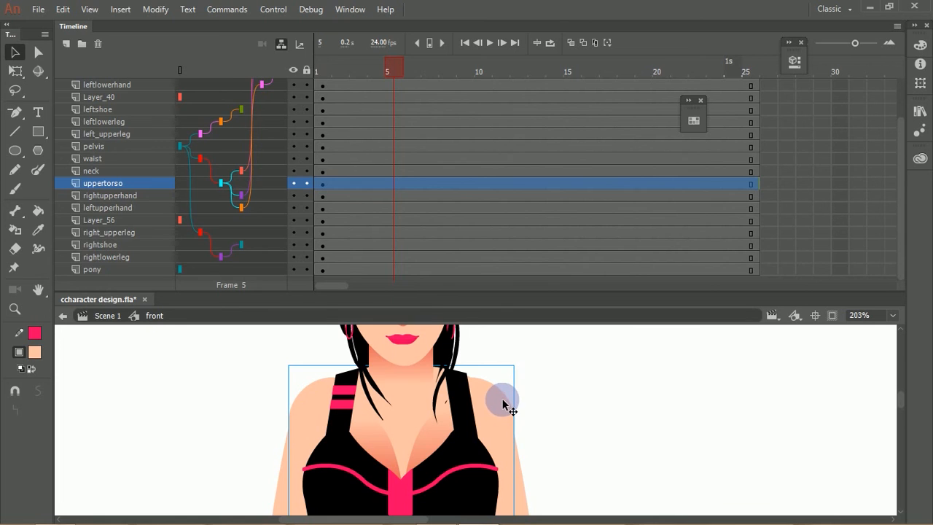
pyautogui.doubleClick(508, 398)
pyautogui.click(499, 404)
pyautogui.moveTo(498, 401); pyautogui.dragTo(491, 407)
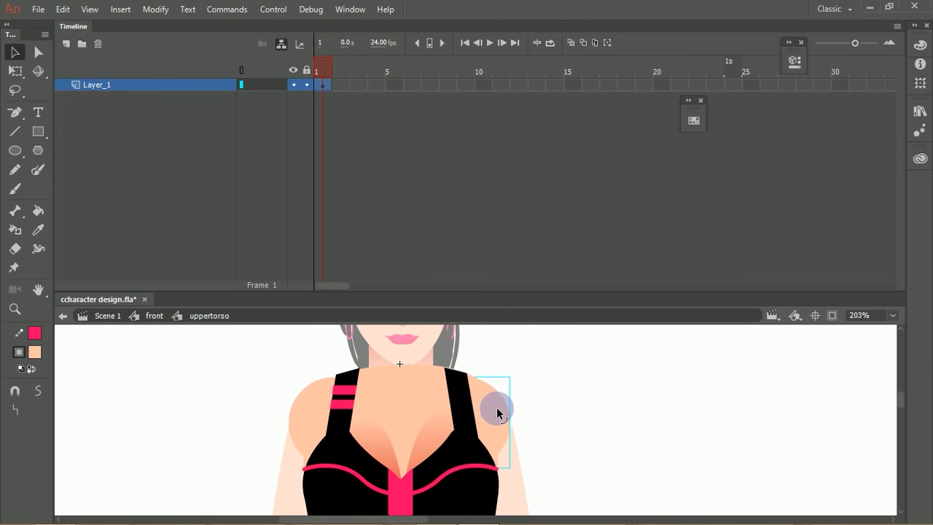
pyautogui.click(509, 403)
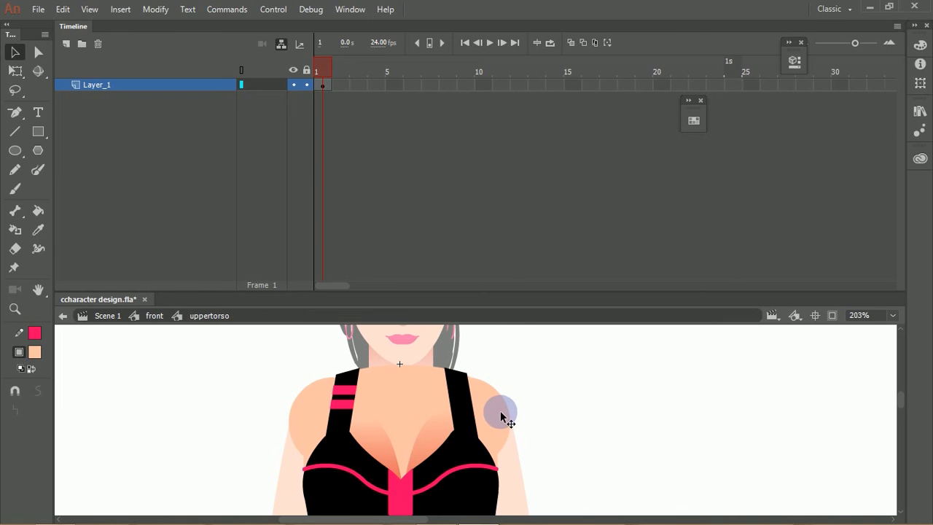
pyautogui.click(509, 429)
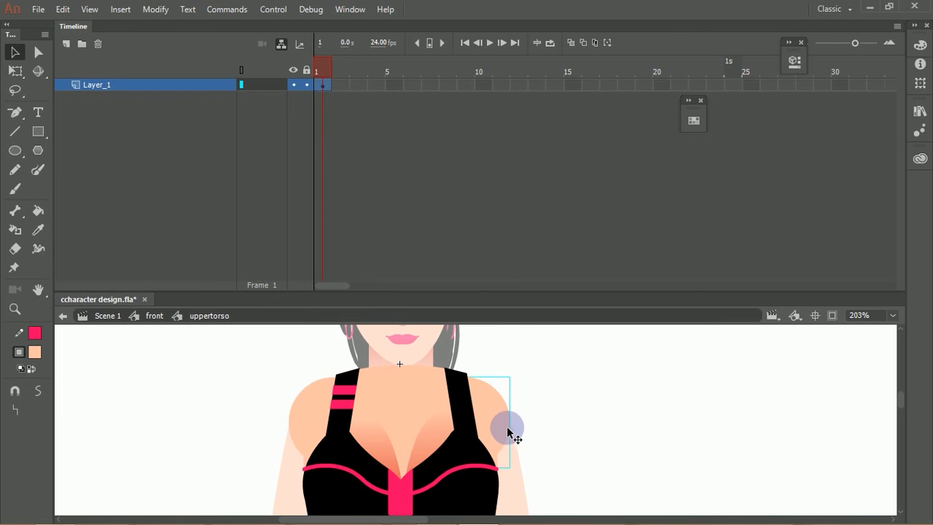
pyautogui.moveTo(508, 428); pyautogui.dragTo(507, 430)
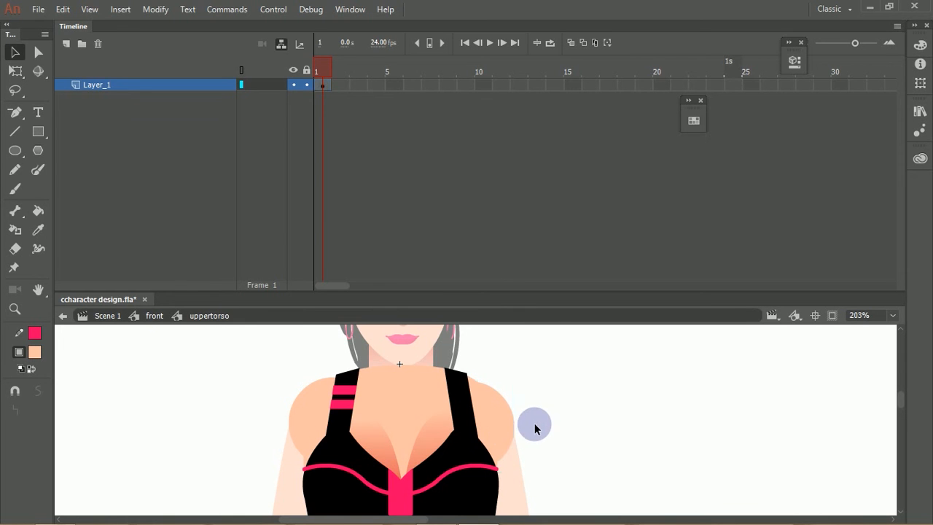
pyautogui.doubleClick(535, 424)
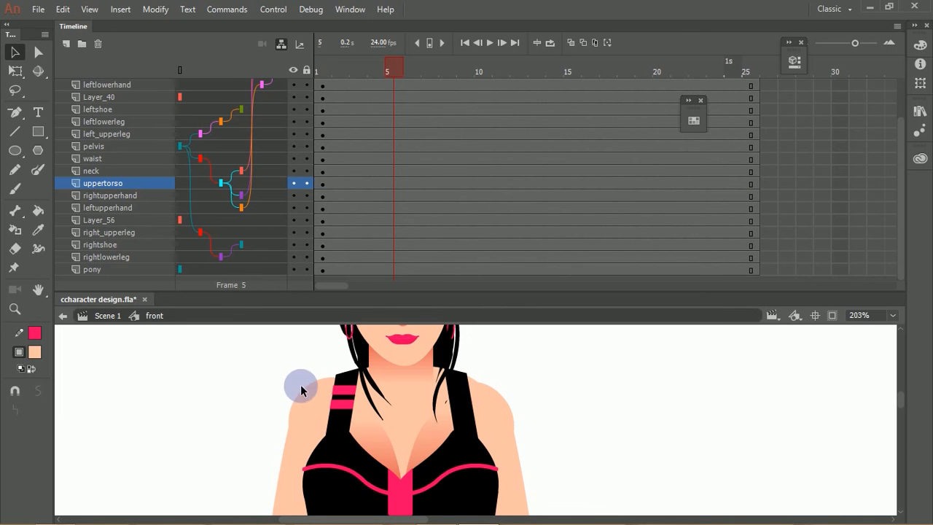
# Realign the shoulder circle beside the striped strap with the upper arm inside uppertorso, and return to the front symbol.
pyautogui.click(318, 407)
pyautogui.doubleClick(317, 403)
pyautogui.click(312, 405)
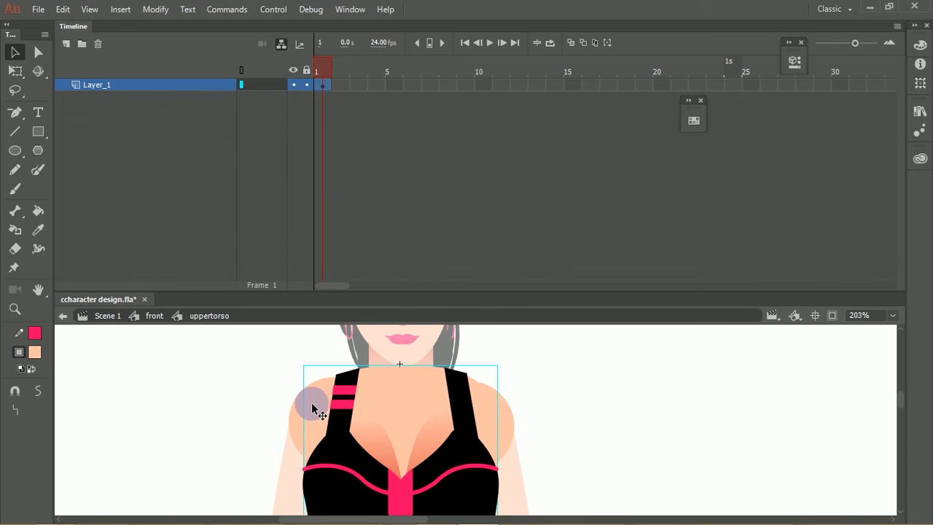
pyautogui.click(295, 417)
pyautogui.moveTo(294, 417); pyautogui.dragTo(298, 420)
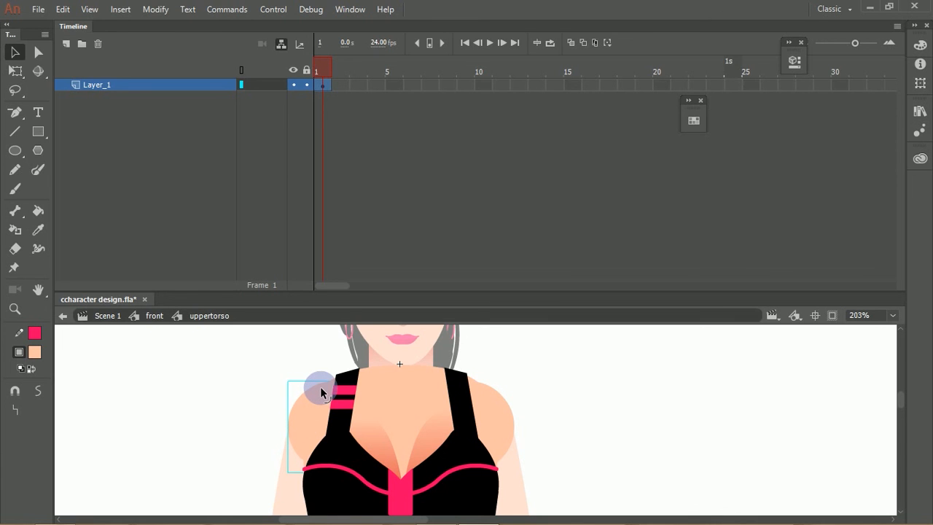
pyautogui.press('Left')
pyautogui.doubleClick(648, 421)
pyautogui.click(648, 427)
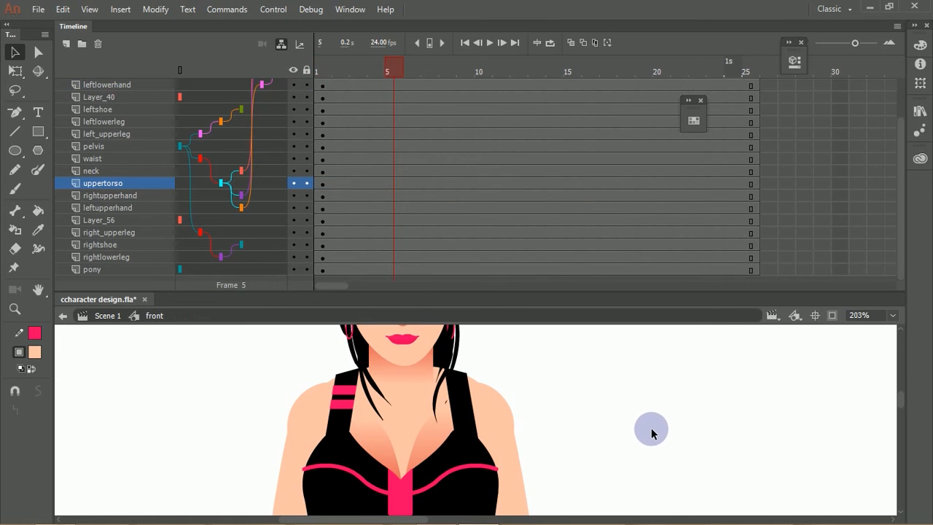
# Save the character document.
pyautogui.hotkey('ctrl', '-')
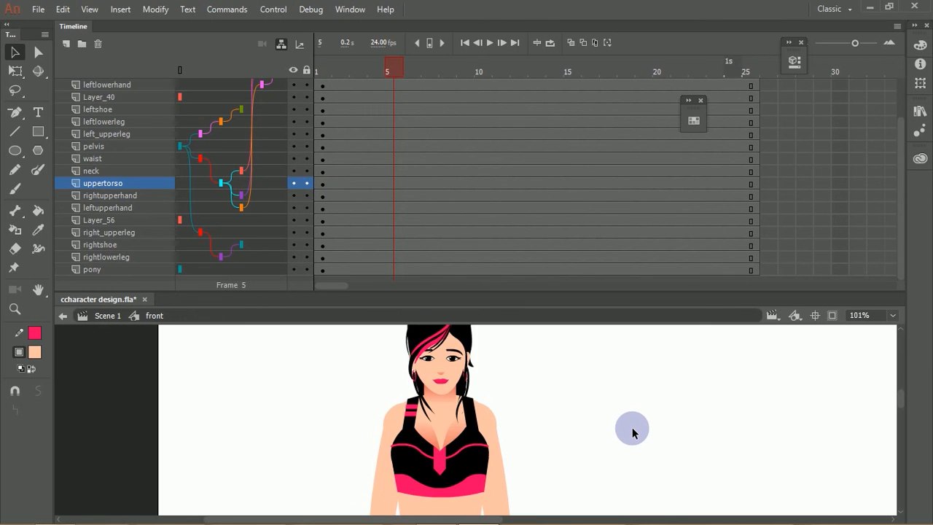
pyautogui.hotkey('ctrl', '-')
pyautogui.hotkey('ctrl', 's')
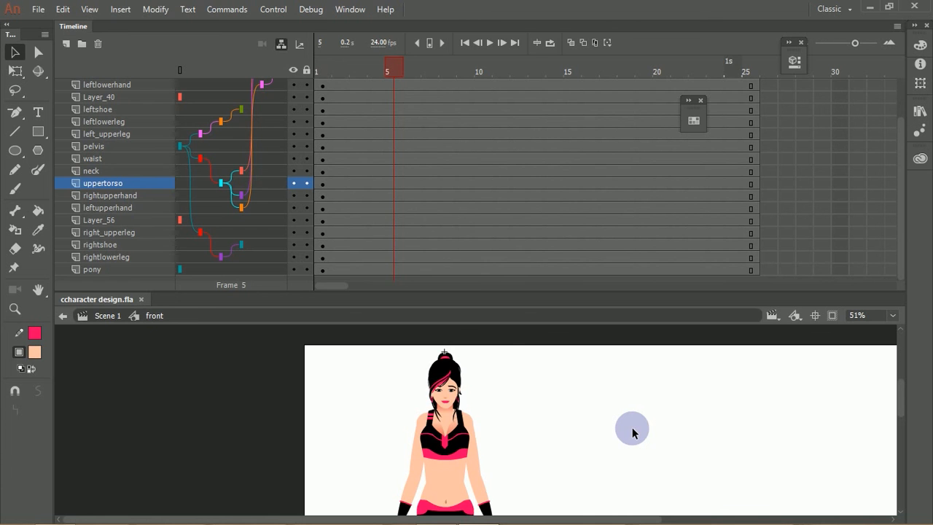
# Cut the midriff joint circle from Layer_56 and paste it inside the waist symbol, centred over the waist's upper edge.
pyautogui.moveTo(533, 439); pyautogui.dragTo(512, 382)
pyautogui.moveTo(375, 393); pyautogui.dragTo(497, 482)
pyautogui.moveTo(472, 443); pyautogui.dragTo(444, 477)
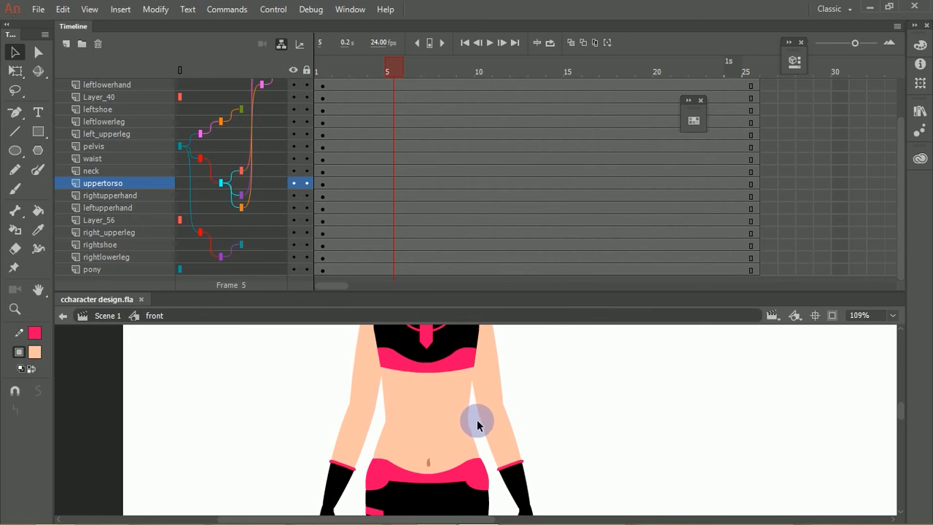
pyautogui.moveTo(459, 424); pyautogui.dragTo(461, 425)
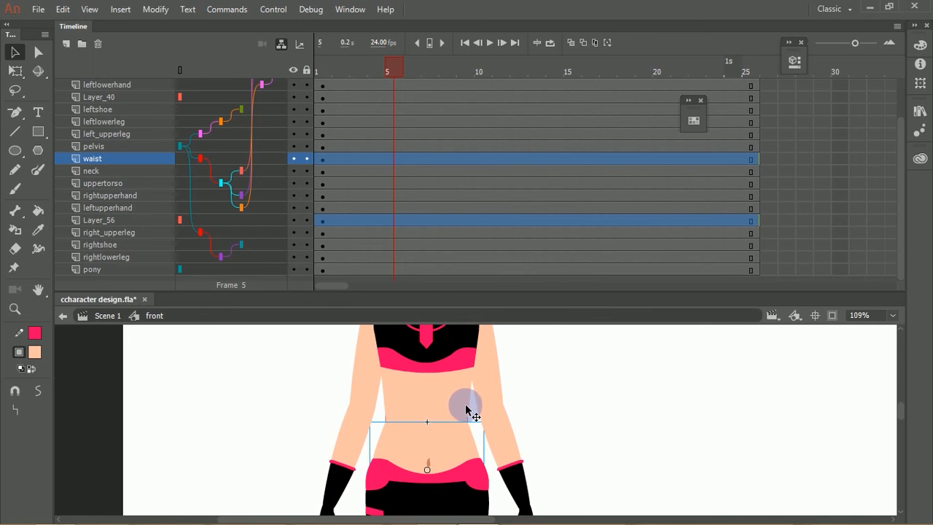
pyautogui.keyDown('shift'); pyautogui.click(463, 407); pyautogui.keyUp('shift')
pyautogui.keyDown('shift'); pyautogui.click(463, 405); pyautogui.keyUp('shift')
pyautogui.keyDown('shift'); pyautogui.click(459, 440); pyautogui.keyUp('shift')
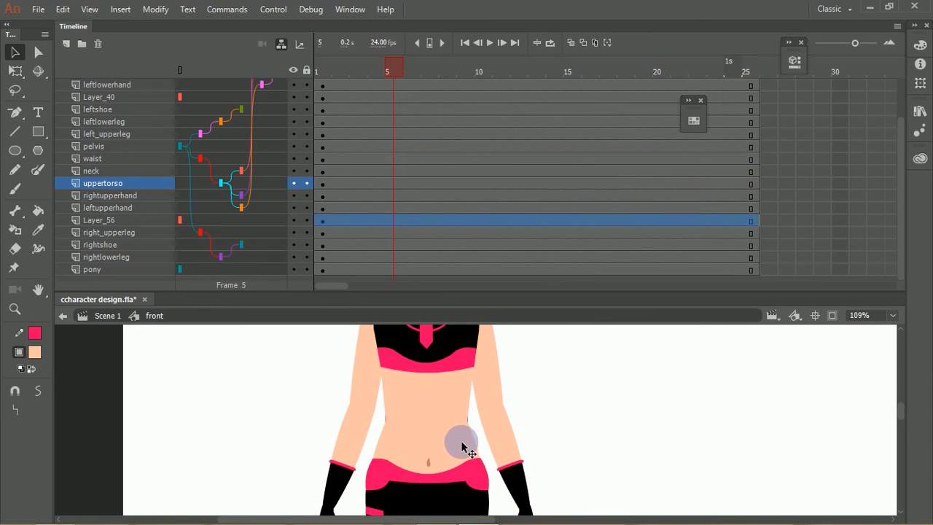
pyautogui.click(474, 430)
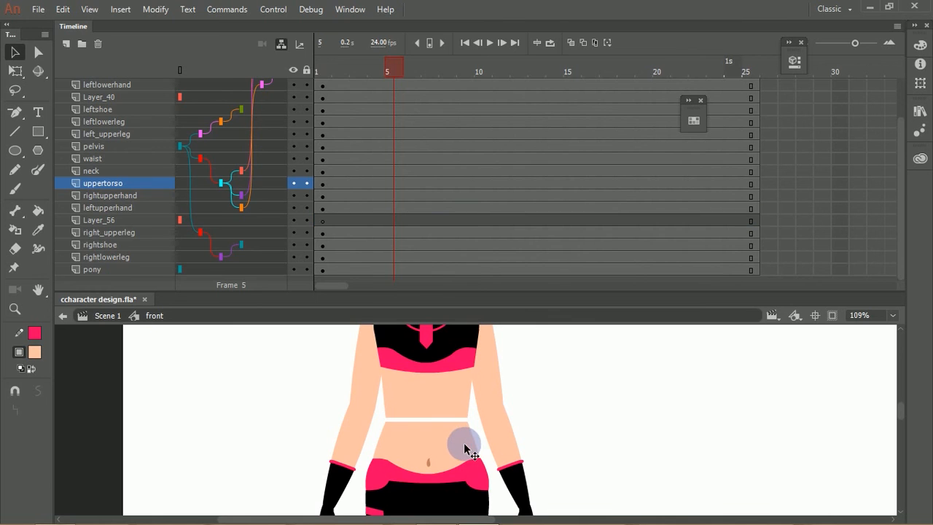
pyautogui.doubleClick(467, 441)
pyautogui.click(522, 422)
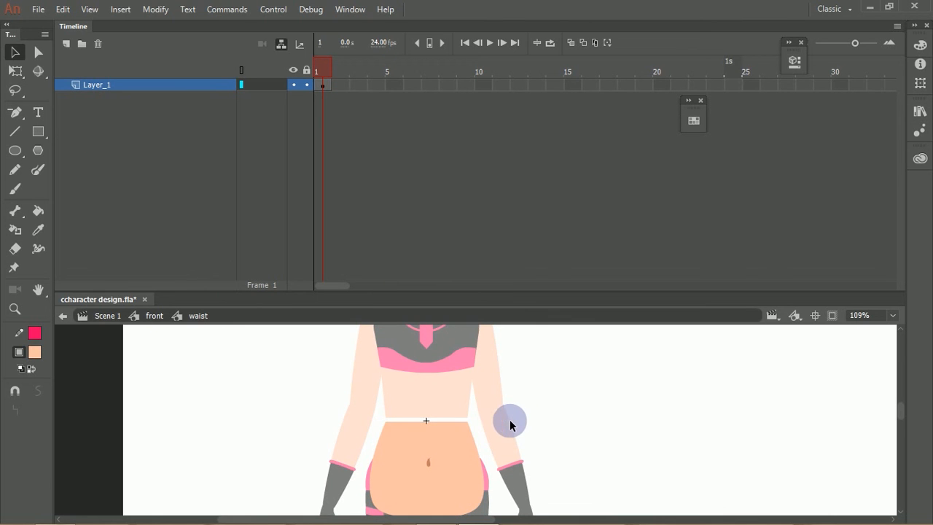
pyautogui.hotkey('ctrl', 'v')
pyautogui.moveTo(485, 428); pyautogui.dragTo(433, 426)
# Nudge the pasted circle vertically inside the waist symbol so it bridges the gap between the waist and the upper torso.
pyautogui.press('Down')
pyautogui.press('Down')
pyautogui.press('Down')
pyautogui.press('Down')
pyautogui.press('Down')
pyautogui.press('Down')
pyautogui.press('Down')
pyautogui.press('Down')
pyautogui.press('Down')
pyautogui.press('Down')
pyautogui.press('Down')
pyautogui.press('Down')
pyautogui.press('Down')
pyautogui.press('Down')
pyautogui.press('Down')
pyautogui.press('Down')
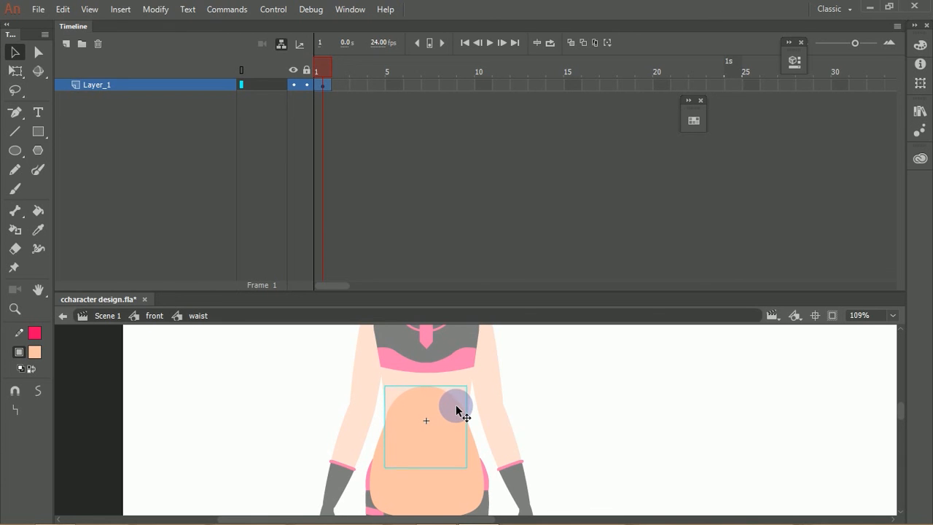
pyautogui.press('Up')
pyautogui.press('Up')
pyautogui.press('Up')
pyautogui.press('Up')
pyautogui.press('Up')
pyautogui.press('Up')
pyautogui.press('Up')
pyautogui.press('Up')
pyautogui.press('Up')
pyautogui.press('Up')
pyautogui.press('Up')
pyautogui.press('Up')
pyautogui.press('Up')
pyautogui.press('Up')
pyautogui.press('Up')
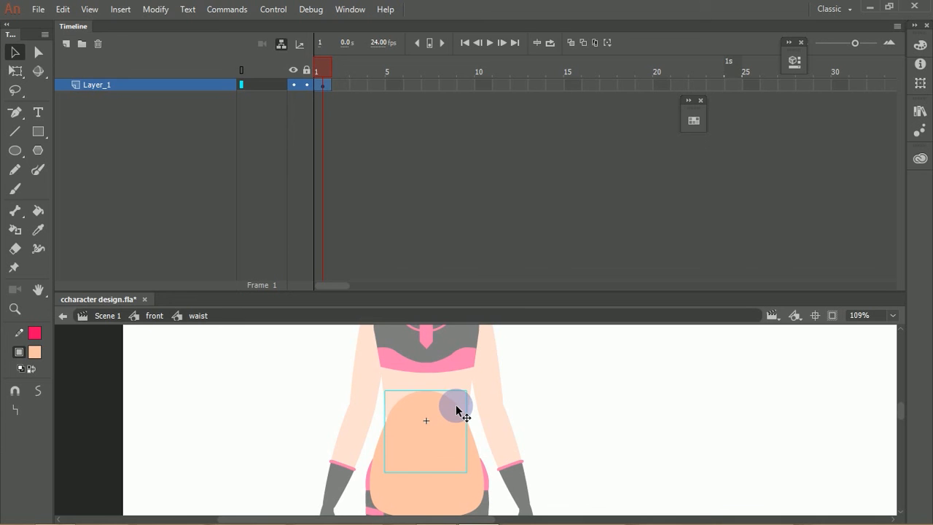
# Fine-tune the circle slightly sideways and upward so it lines up with the waist's side edges, and return to the front symbol.
pyautogui.hotkey('ctrl', 'shift', 'Down')
pyautogui.moveTo(341, 346); pyautogui.dragTo(516, 465)
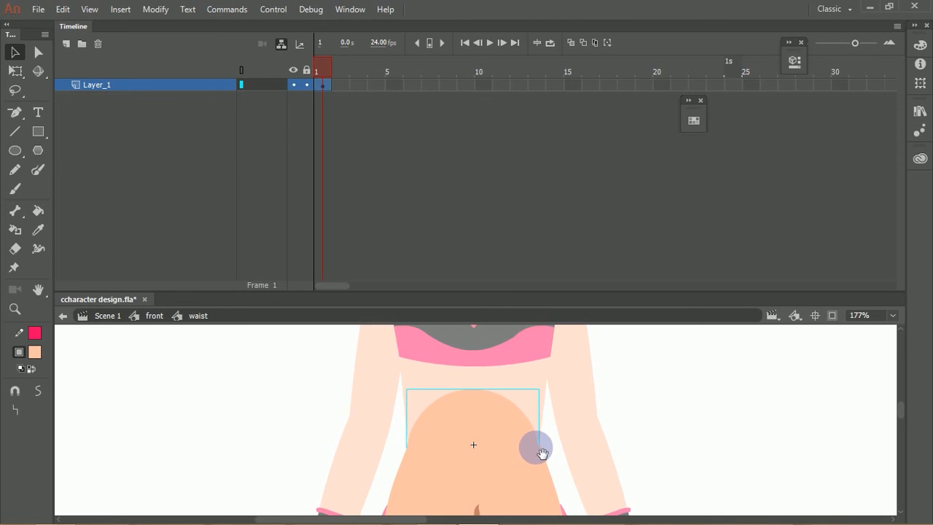
pyautogui.press('Right')
pyautogui.press('Up')
pyautogui.press('Right')
pyautogui.press('Left')
pyautogui.press('Up')
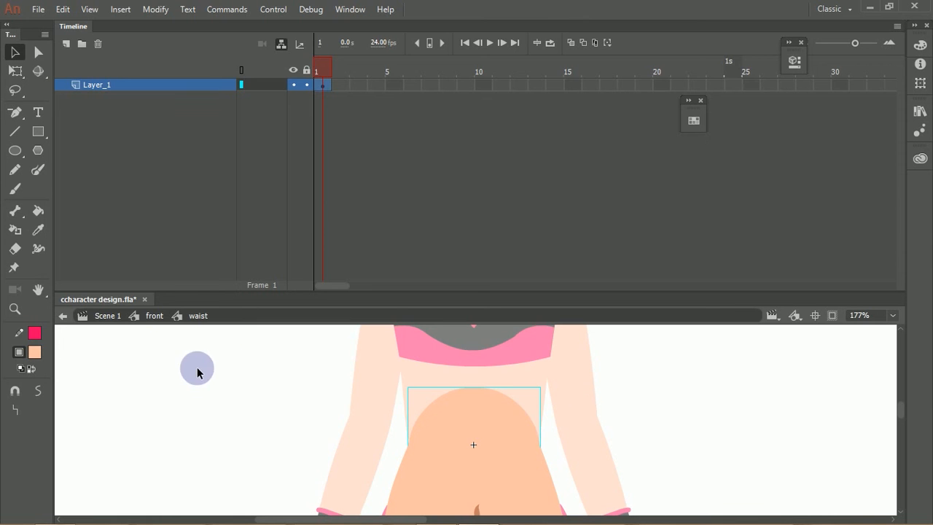
pyautogui.doubleClick(226, 380)
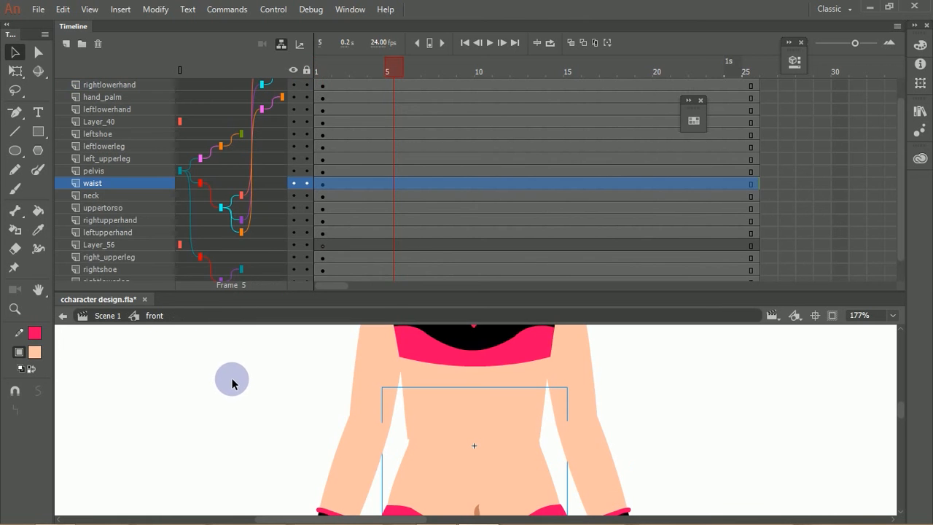
# Delete the empty Layer_56 and shrink the timeline area to give the stage more height.
pyautogui.click(153, 245)
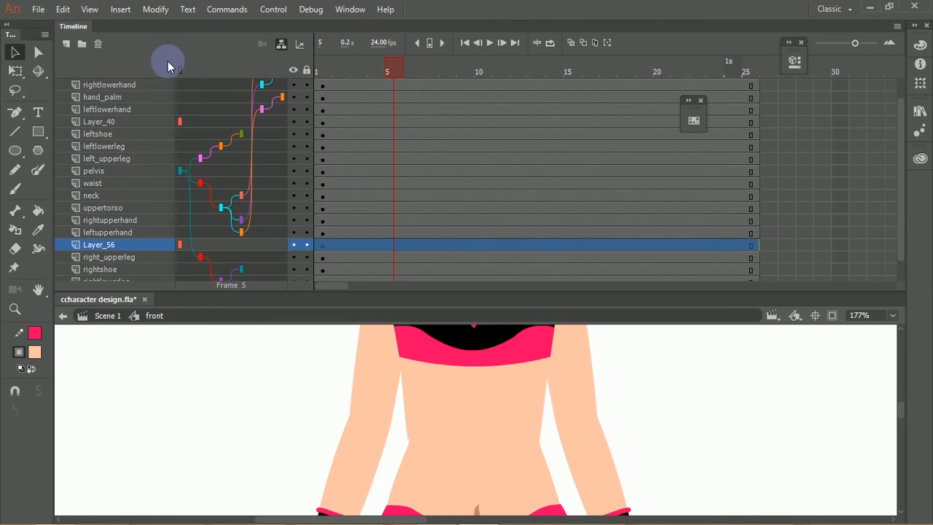
pyautogui.click(98, 44)
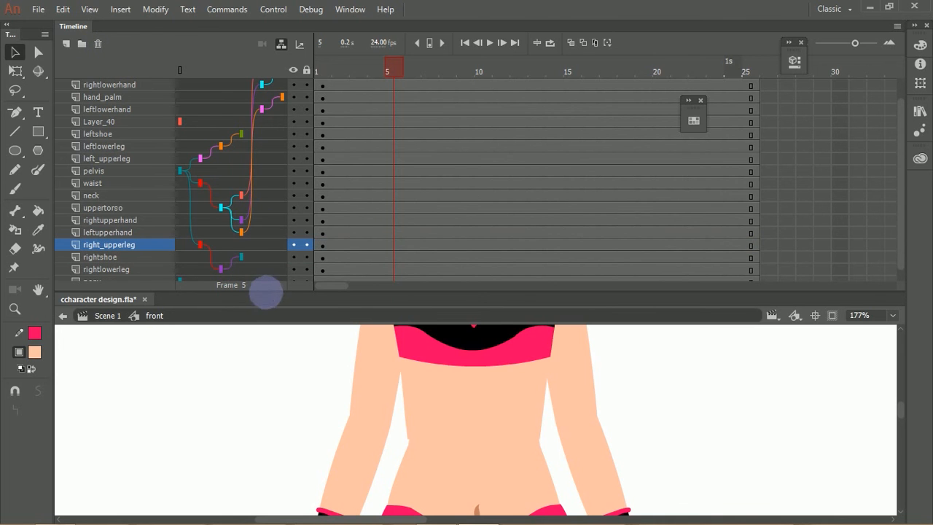
pyautogui.moveTo(268, 294); pyautogui.dragTo(277, 112)
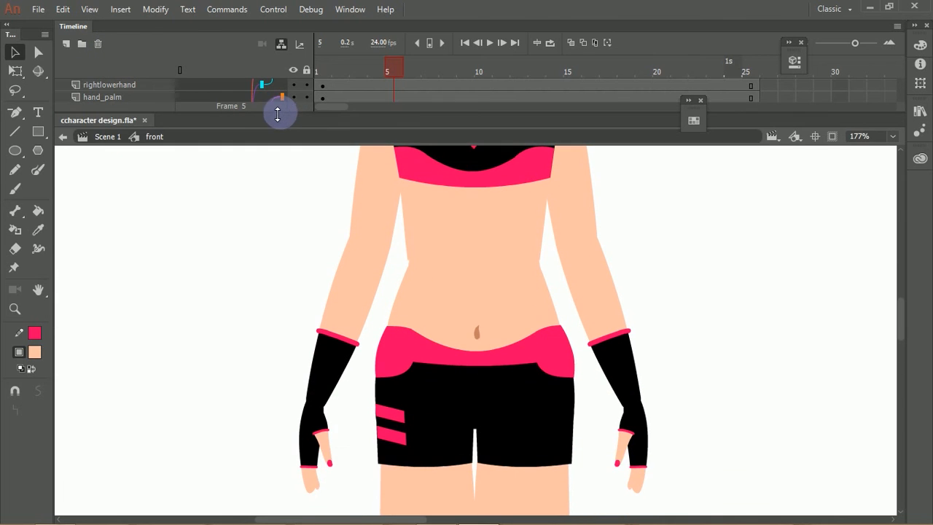
# Examine the assembled front-view character, comparing the full figure with a closer view of the torso and hips.
pyautogui.hotkey('ctrl', '-')
pyautogui.hotkey('ctrl', '-')
pyautogui.hotkey('ctrl', '-')
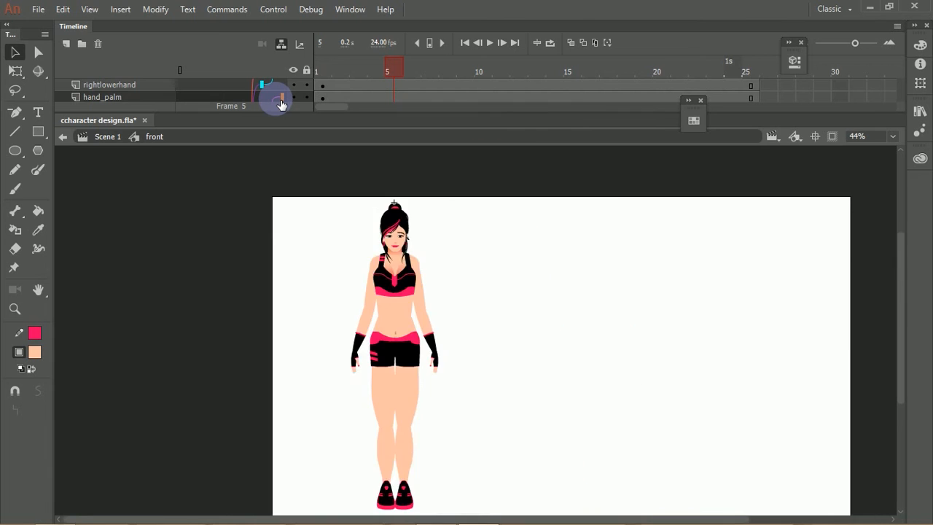
pyautogui.hotkey('ctrl', '=')
pyautogui.hotkey('ctrl', '=')
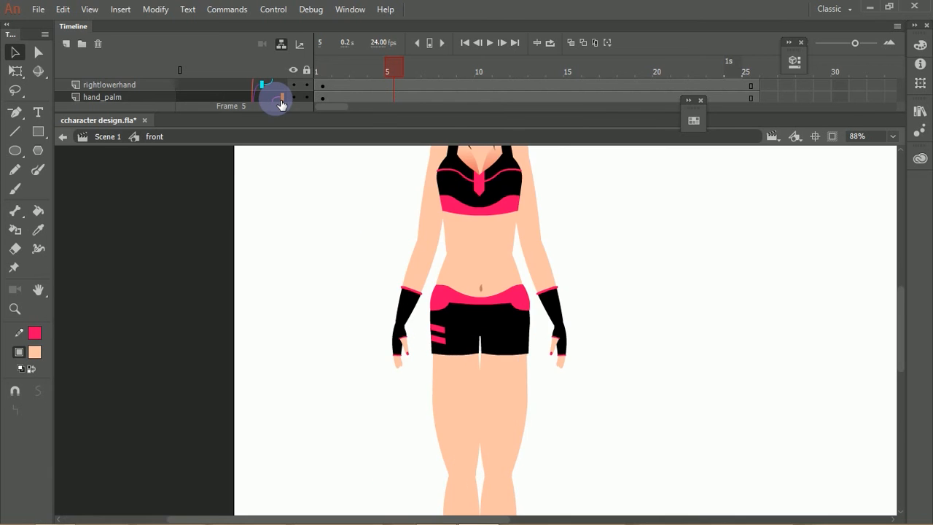
pyautogui.hotkey('ctrl', '-')
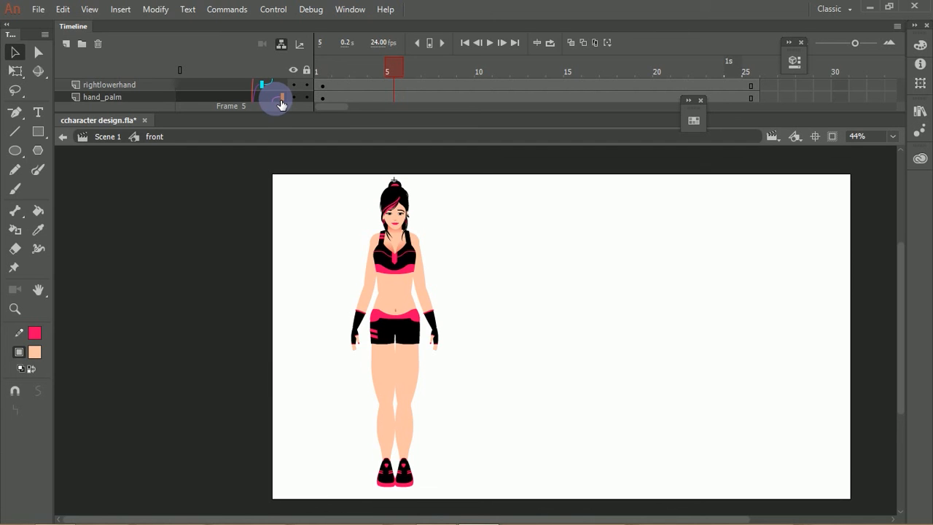
pyautogui.click(280, 101)
pyautogui.click(280, 101)
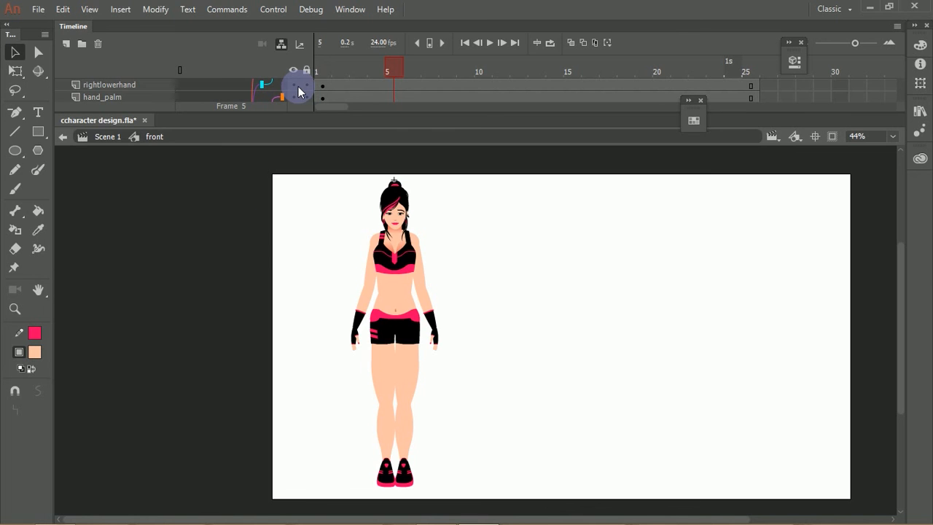
# Test the leg rig by rotating left_upperleg and right_upperleg outward from the hips with Free Transform.
pyautogui.click(380, 355)
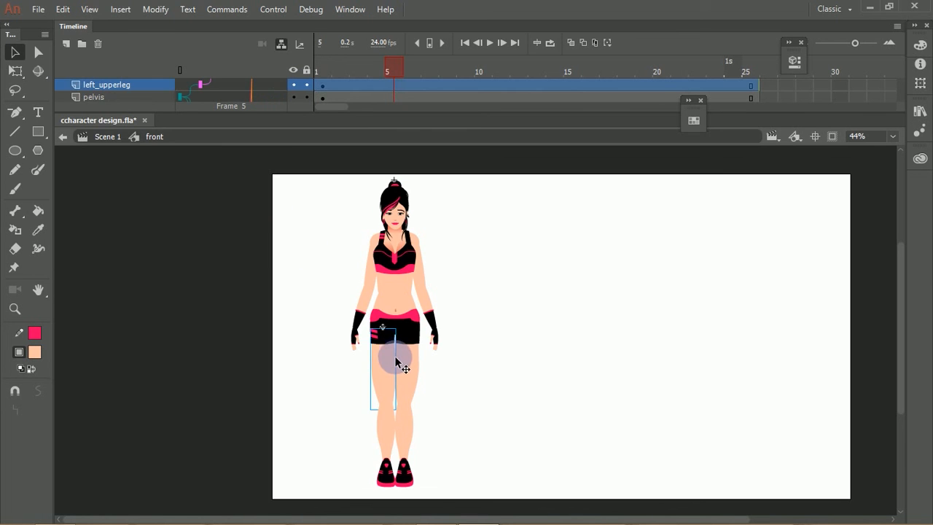
pyautogui.press('q')
pyautogui.moveTo(404, 411); pyautogui.dragTo(326, 392)
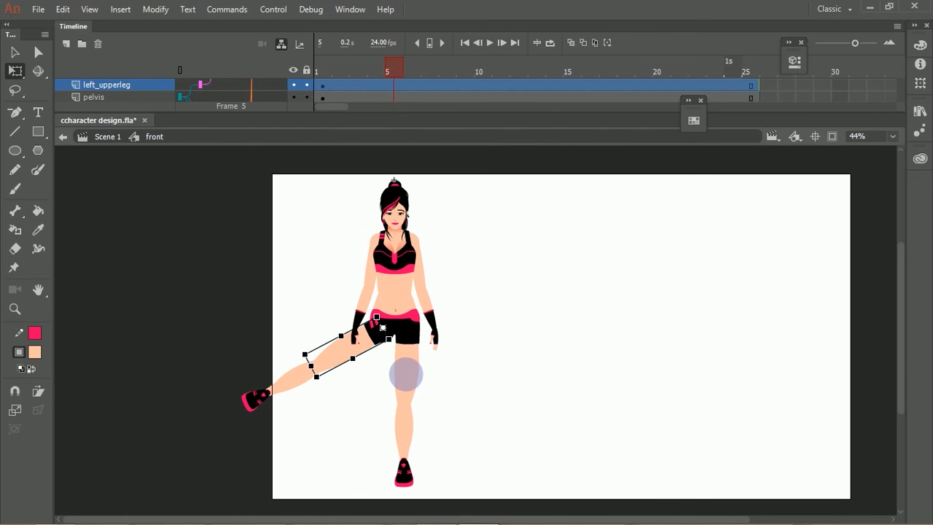
pyautogui.click(419, 379)
pyautogui.moveTo(430, 411); pyautogui.dragTo(532, 360)
pyautogui.click(532, 360)
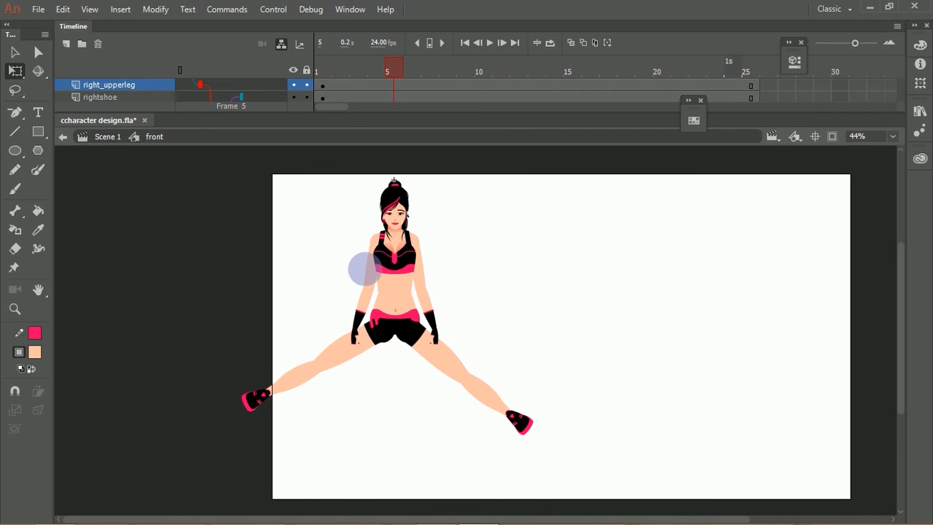
# Try rotating leftupperhand outward about its existing mid-arm pivot, and undo the rotation.
pyautogui.click(368, 264)
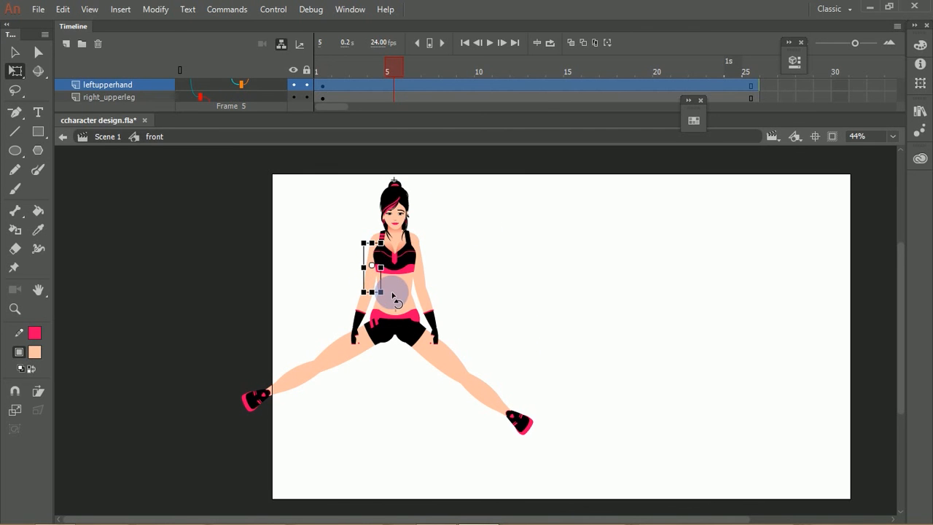
pyautogui.moveTo(391, 293); pyautogui.dragTo(344, 270)
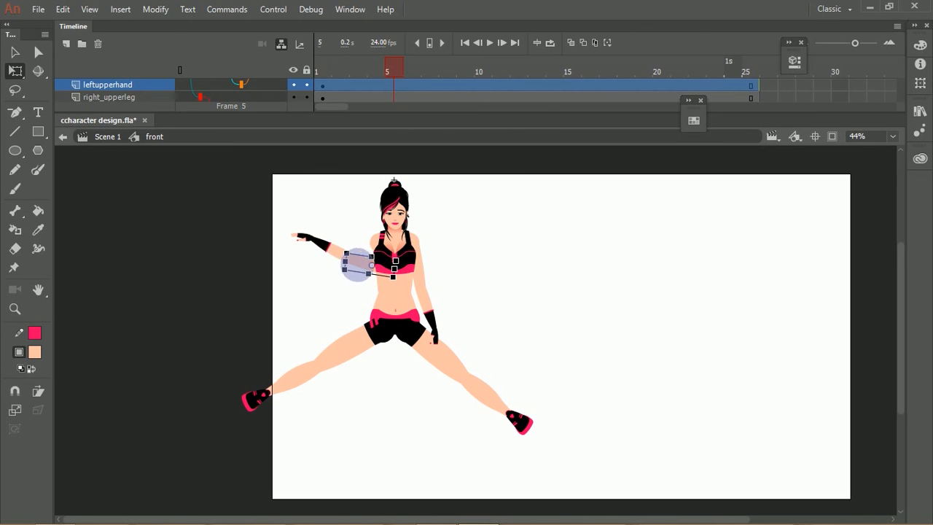
pyautogui.hotkey('ctrl', 'z')
# Move leftupperhand's pivot to the middle of the arm's upper edge, test a rotation and undo it.
pyautogui.scroll(5, 358, 344)
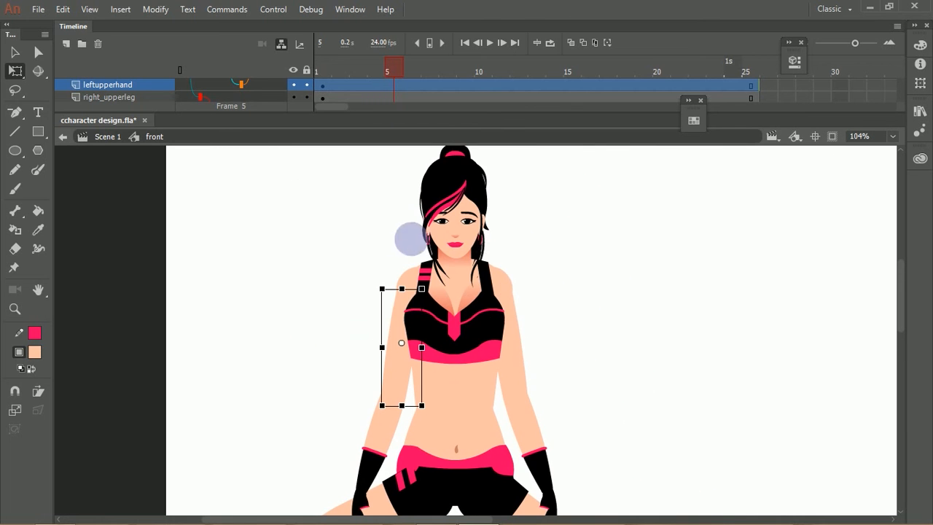
pyautogui.moveTo(402, 347); pyautogui.dragTo(402, 290)
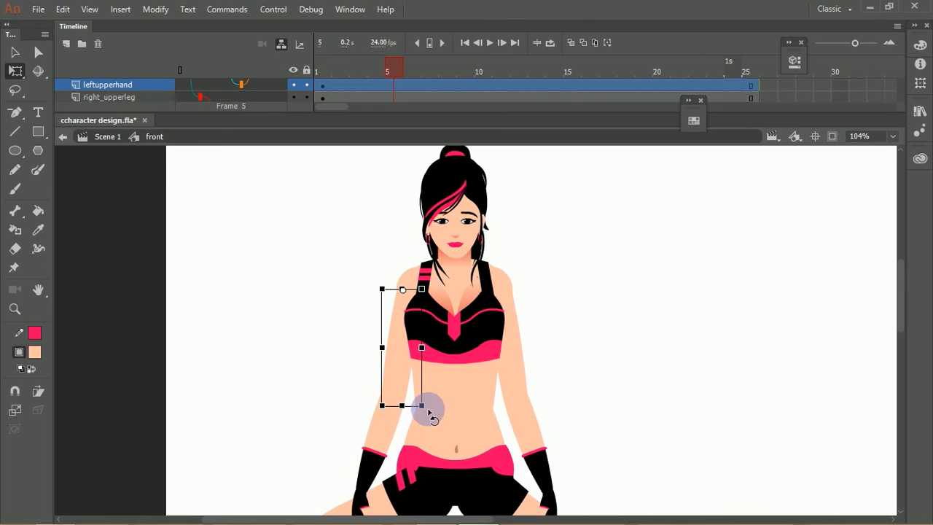
pyautogui.moveTo(433, 413); pyautogui.dragTo(394, 244)
pyautogui.hotkey('ctrl', 'z')
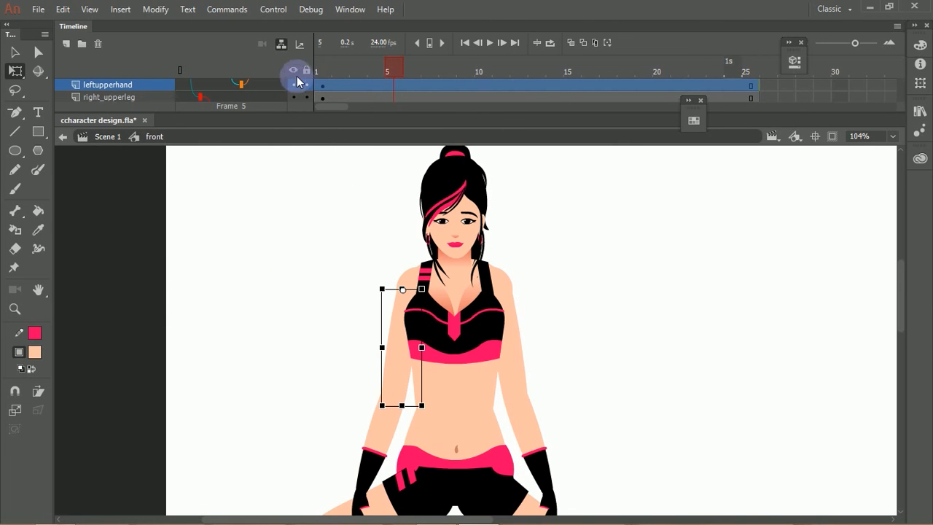
# Using the outline display, shift leftupperhand's pivot inward along the arm's upper edge inside the shoulder circle, and restore the filled display.
pyautogui.click(180, 68)
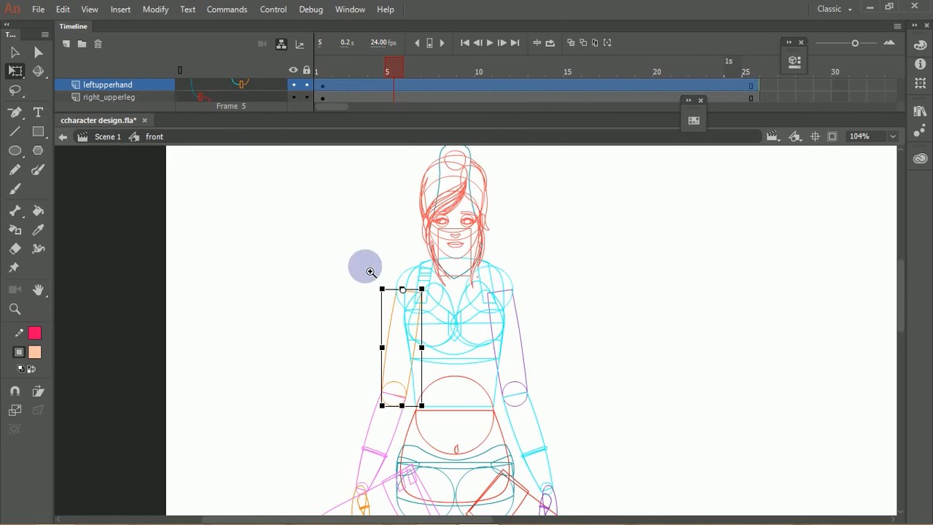
pyautogui.moveTo(381, 264); pyautogui.dragTo(475, 351)
pyautogui.moveTo(375, 253); pyautogui.dragTo(412, 253)
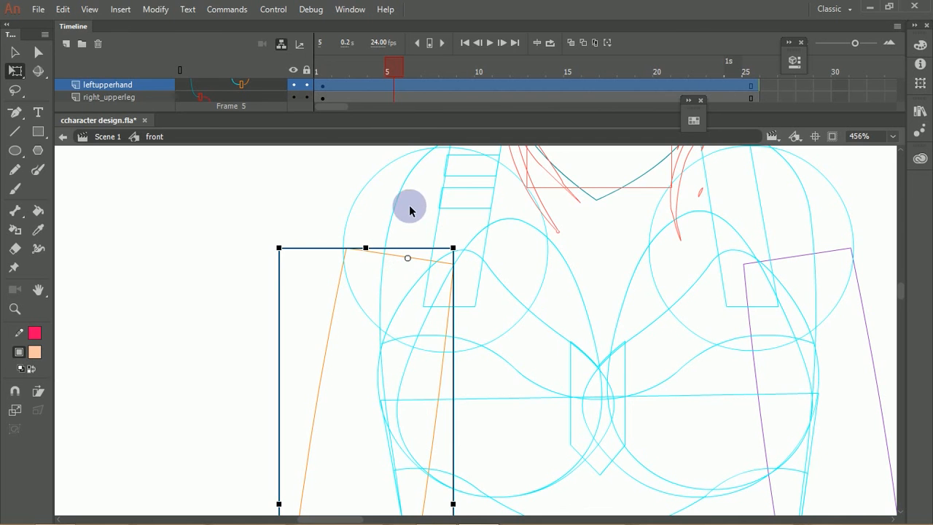
pyautogui.click(181, 70)
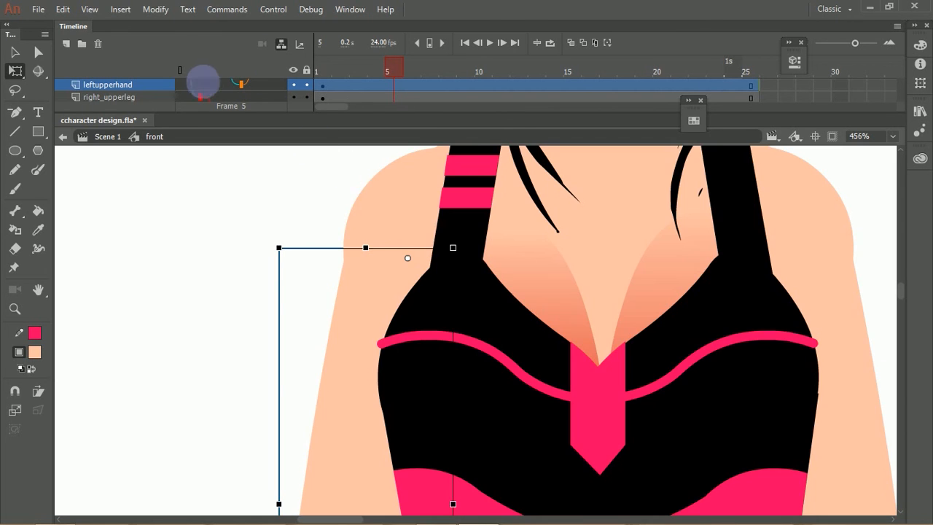
# Rotate leftupperhand about the shoulder until the arm points straight up, and check the joint against the upper torso.
pyautogui.moveTo(462, 245); pyautogui.dragTo(384, 267)
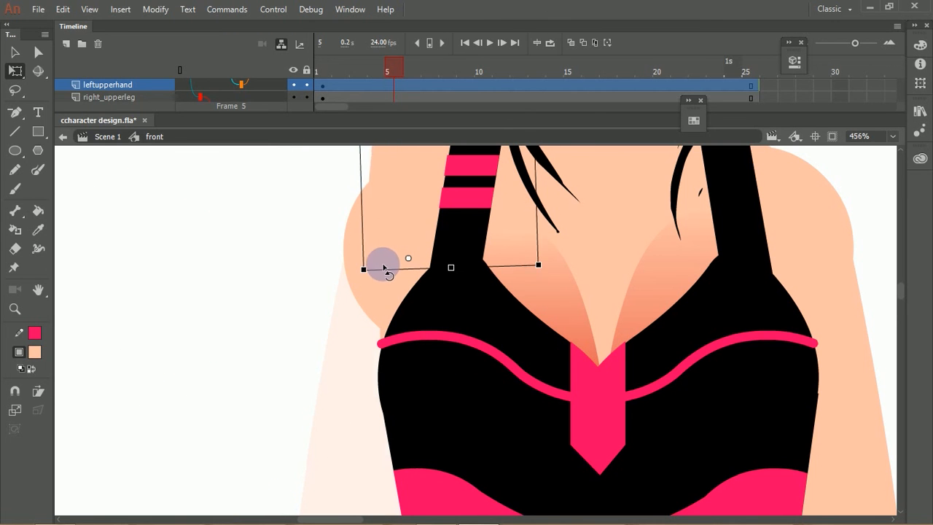
pyautogui.click(377, 234)
pyautogui.moveTo(382, 227); pyautogui.dragTo(382, 193)
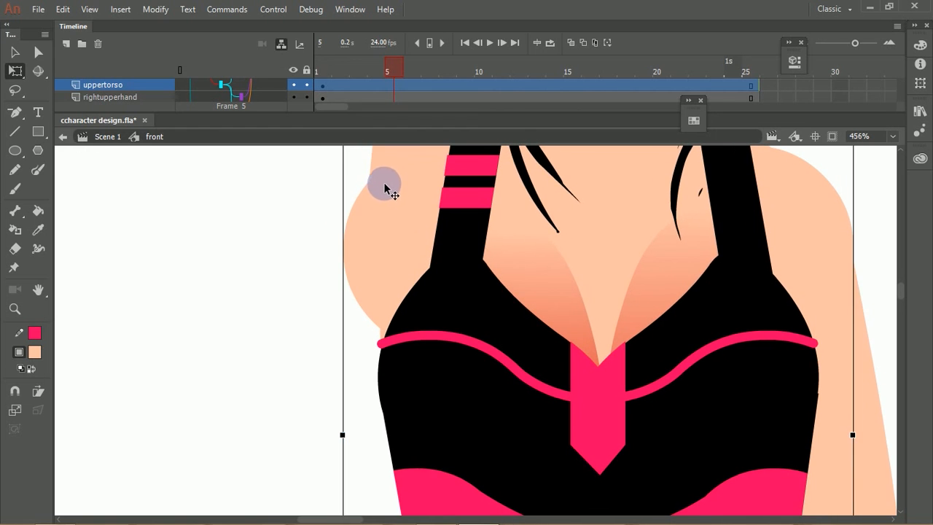
pyautogui.hotkey('ctrl', '-')
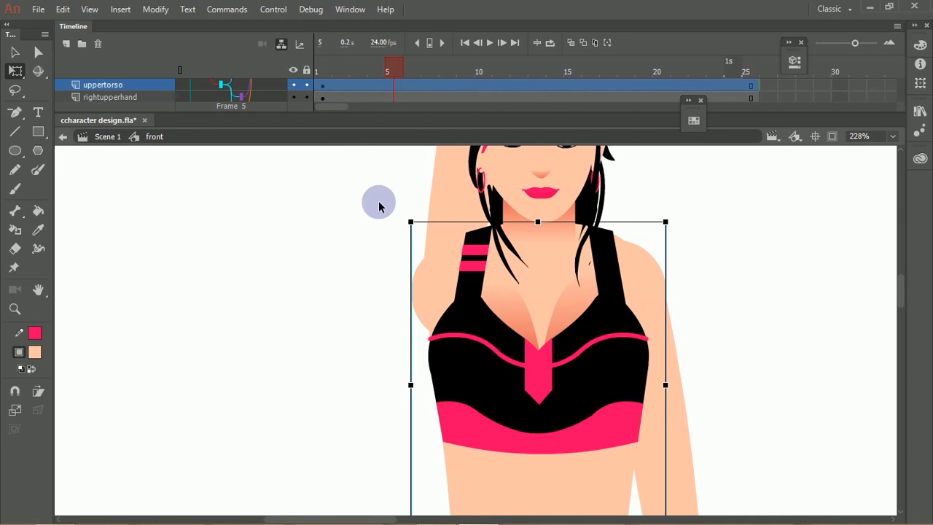
pyautogui.click(443, 205)
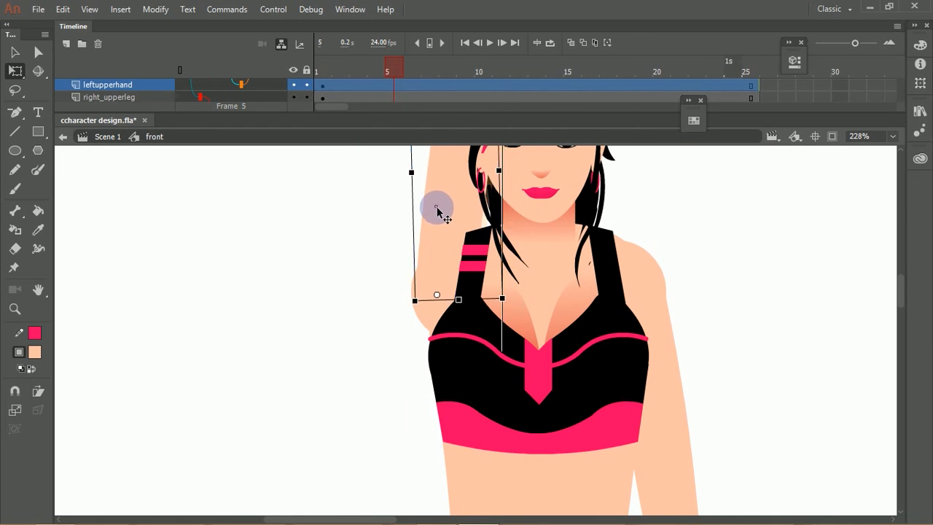
pyautogui.click(339, 288)
pyautogui.hotkey('ctrl', '-')
pyautogui.hotkey('ctrl', '-')
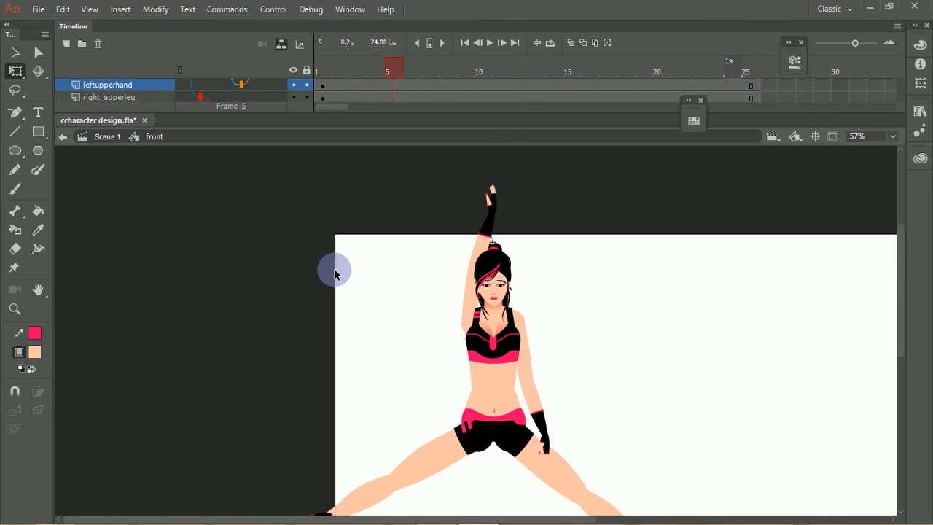
# Tilt uppertorso sideways about the waist joint to test how the head and arms follow it.
pyautogui.moveTo(474, 377); pyautogui.dragTo(384, 363)
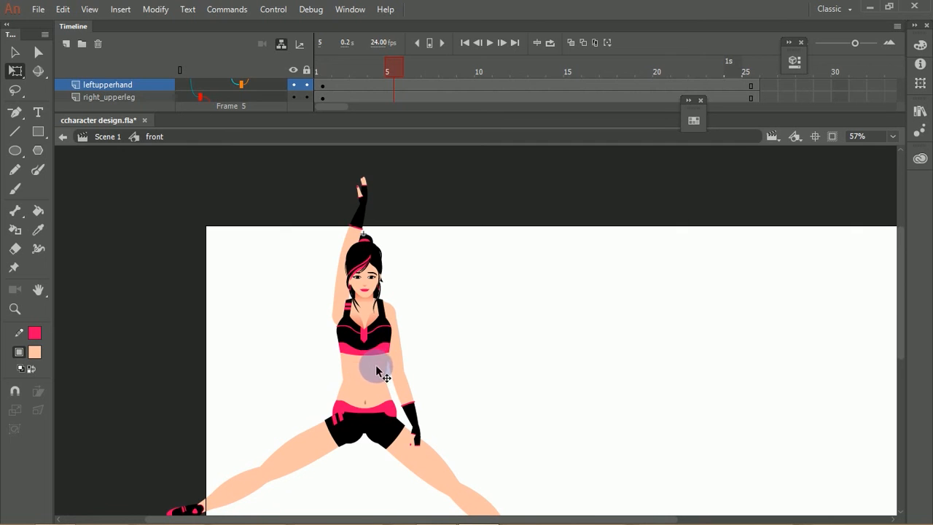
pyautogui.click(376, 367)
pyautogui.click(428, 328)
pyautogui.click(386, 334)
pyautogui.moveTo(406, 314); pyautogui.dragTo(454, 295)
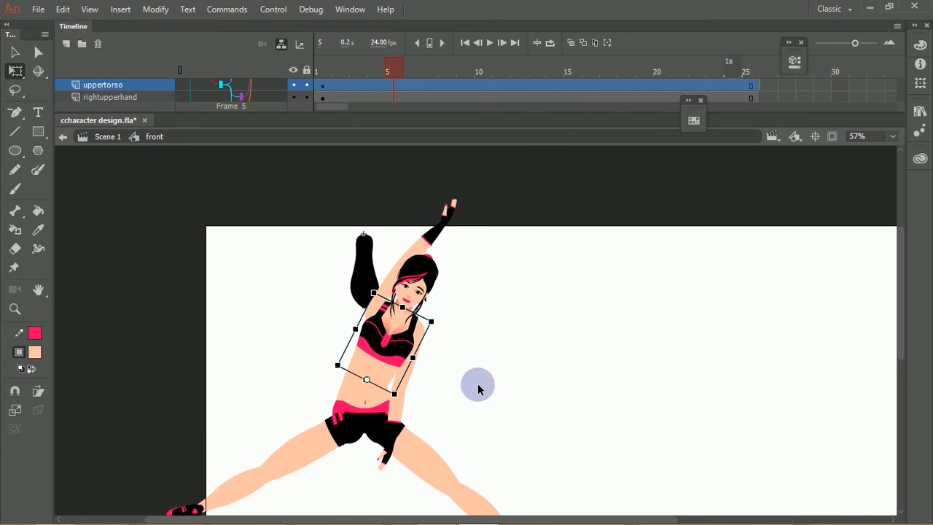
pyautogui.click(485, 406)
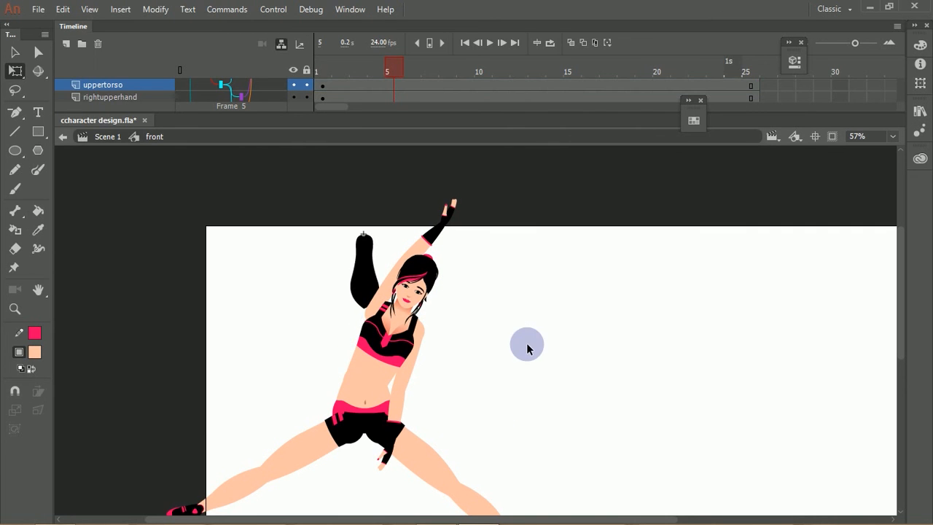
pyautogui.press('space')
pyautogui.moveTo(452, 368); pyautogui.dragTo(475, 293)
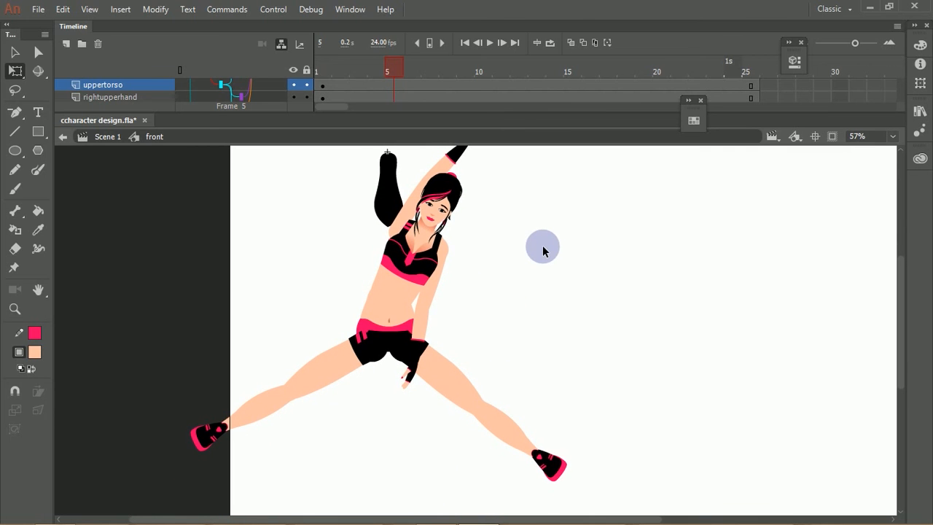
# Undo the uppertorso tilt and the raised leftupperhand rotation.
pyautogui.hotkey('ctrl', 'z')
pyautogui.hotkey('ctrl', 'z')
pyautogui.hotkey('ctrl', 'z')
pyautogui.hotkey('ctrl', 'z')
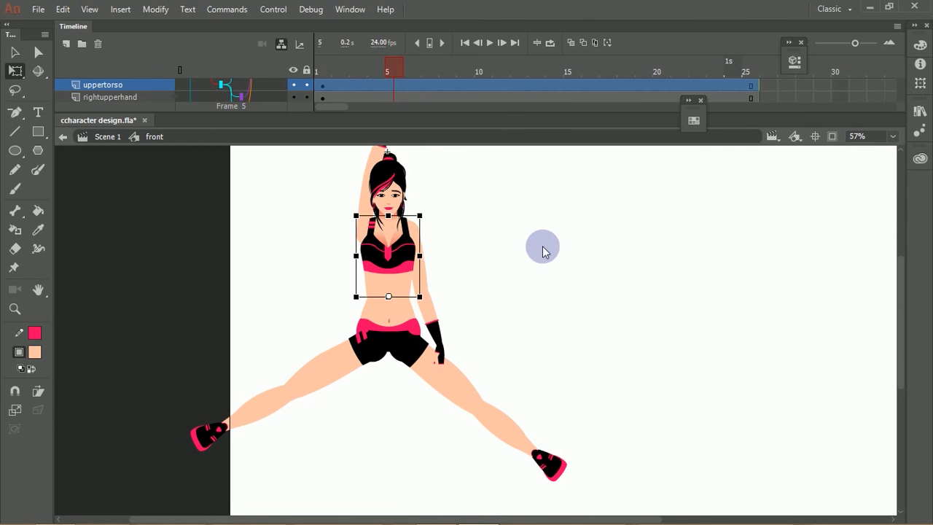
pyautogui.hotkey('ctrl', 'z')
pyautogui.hotkey('ctrl', 'z')
pyautogui.hotkey('ctrl', 'z')
pyautogui.hotkey('ctrl', 'z')
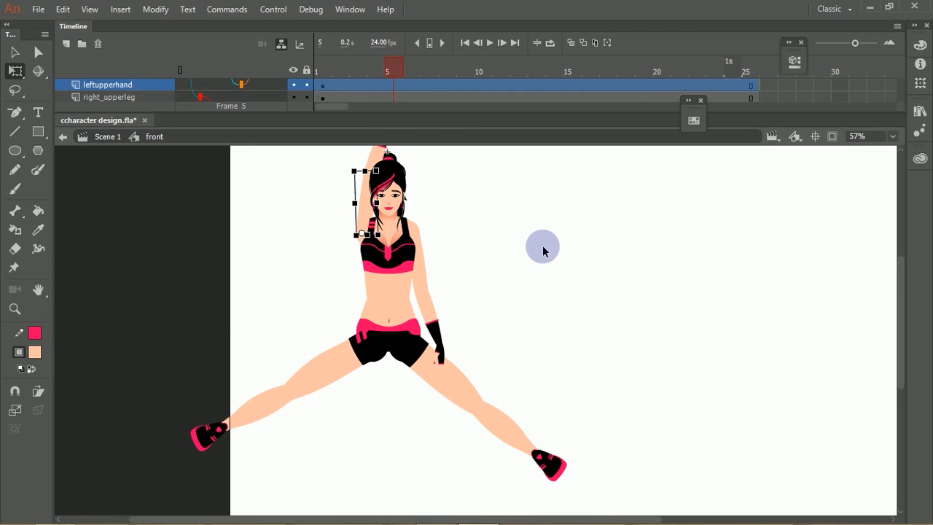
pyautogui.hotkey('ctrl', 'z')
pyautogui.hotkey('ctrl', 'z')
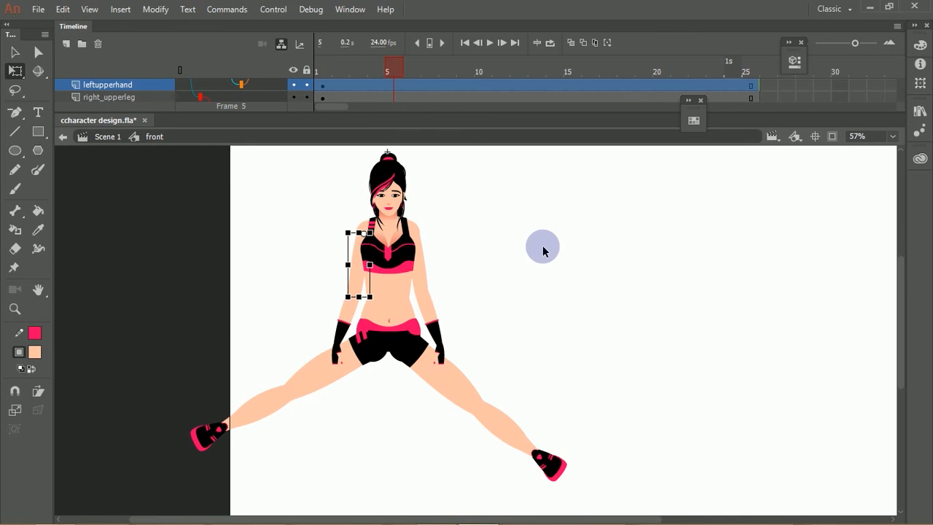
# Undo the remaining test changes until both upper legs are back in the standing pose.
pyautogui.hotkey('ctrl', 'alt', 'shift', 'o')
pyautogui.hotkey('ctrl', 'alt', 'shift', 'o')
pyautogui.hotkey('ctrl', 'z')
pyautogui.hotkey('ctrl', 'z')
pyautogui.hotkey('ctrl', 'z')
pyautogui.hotkey('ctrl', 'z')
pyautogui.hotkey('ctrl', 'z')
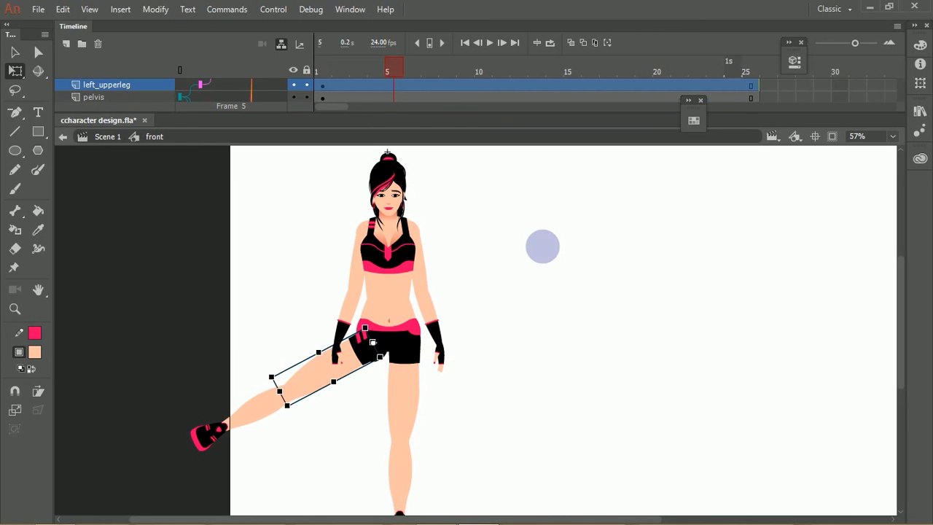
pyautogui.hotkey('ctrl', 'z')
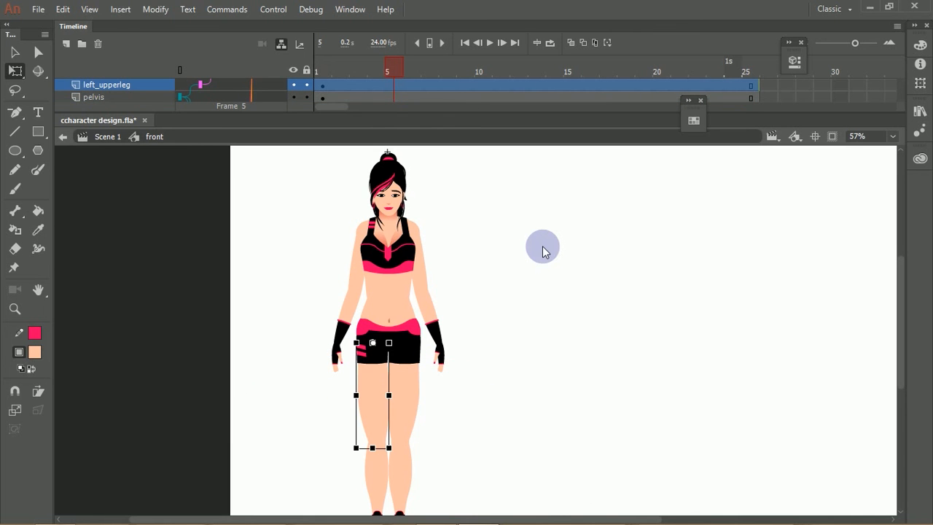
# Show the layers as outlines, move the leftupperhand pivot to its shoulder joint, and check the rightupperhand pivot.
pyautogui.click(356, 255)
pyautogui.moveTo(316, 221); pyautogui.dragTo(418, 311)
pyautogui.moveTo(430, 235); pyautogui.dragTo(271, 302)
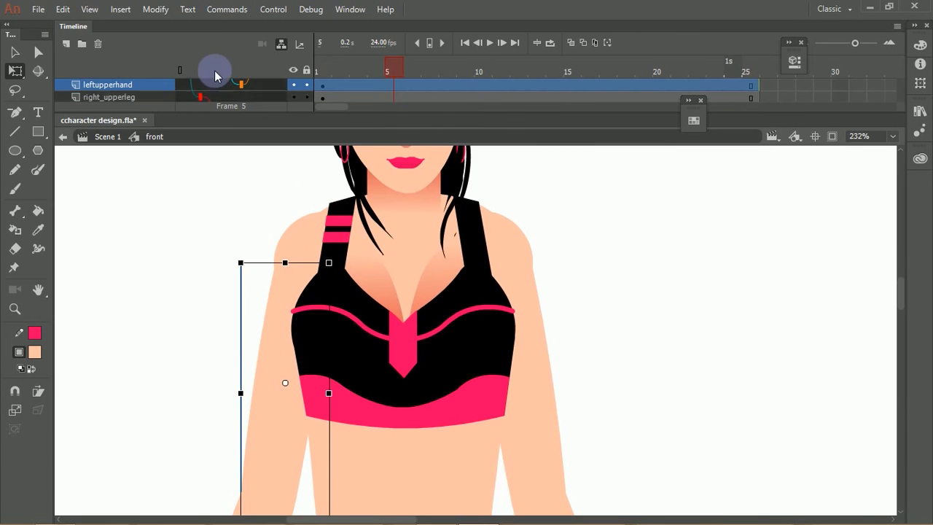
pyautogui.click(180, 70)
pyautogui.moveTo(285, 383); pyautogui.dragTo(289, 346)
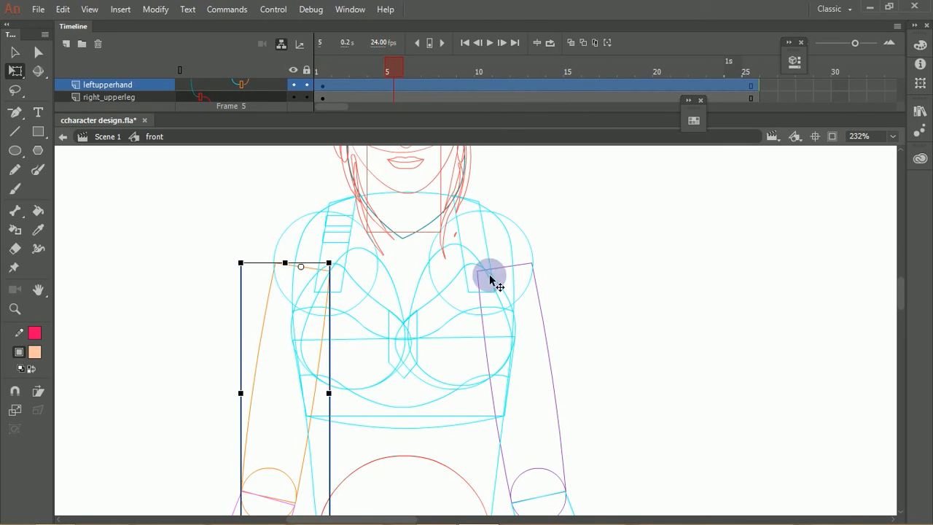
pyautogui.click(542, 310)
pyautogui.click(541, 307)
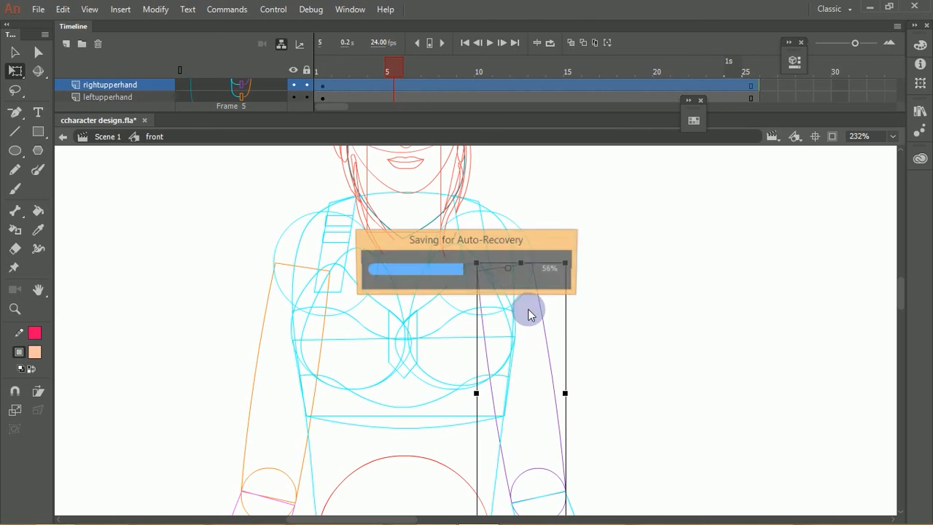
# Select the pony behind the head and return all layers from outline to full-colour display.
pyautogui.moveTo(470, 213); pyautogui.dragTo(442, 339)
pyautogui.click(391, 185)
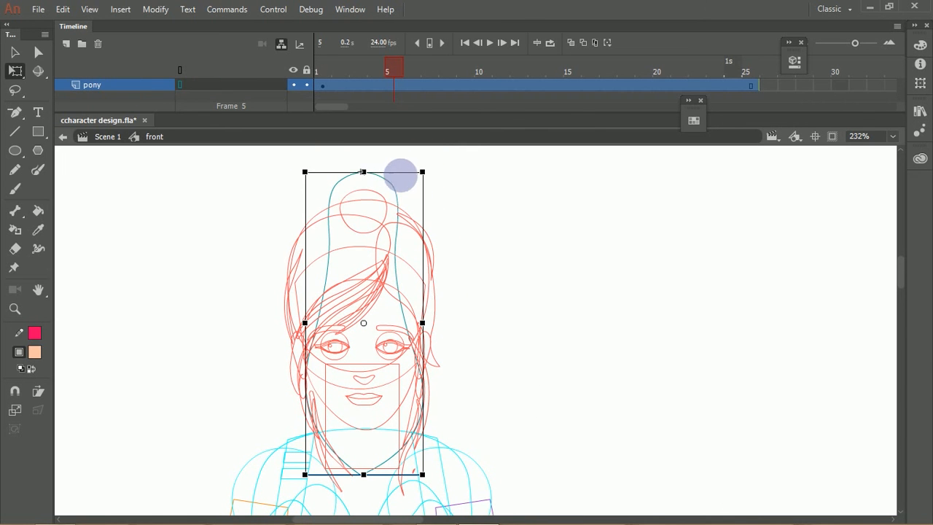
pyautogui.click(182, 70)
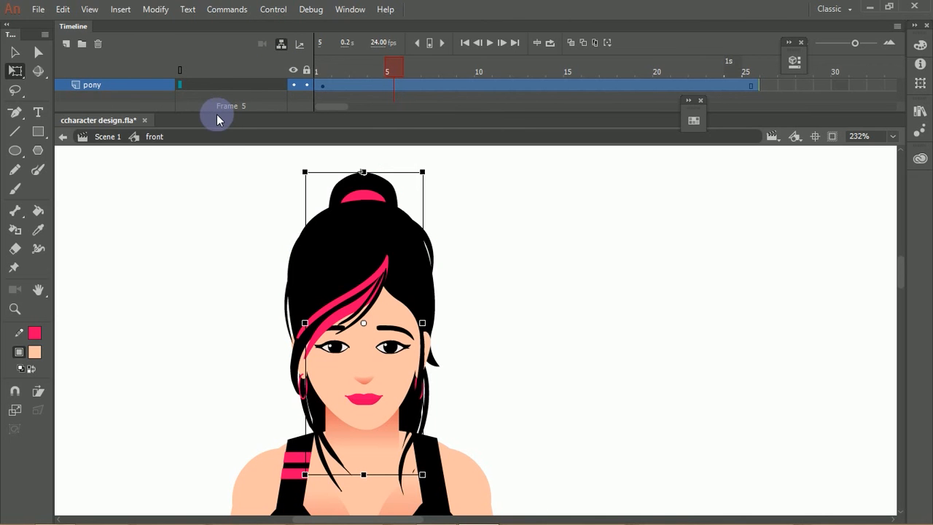
# Enlarge the timeline, parent the pony layer to the head layer, and shrink the timeline back to its compact height.
pyautogui.moveTo(221, 119); pyautogui.dragTo(226, 297)
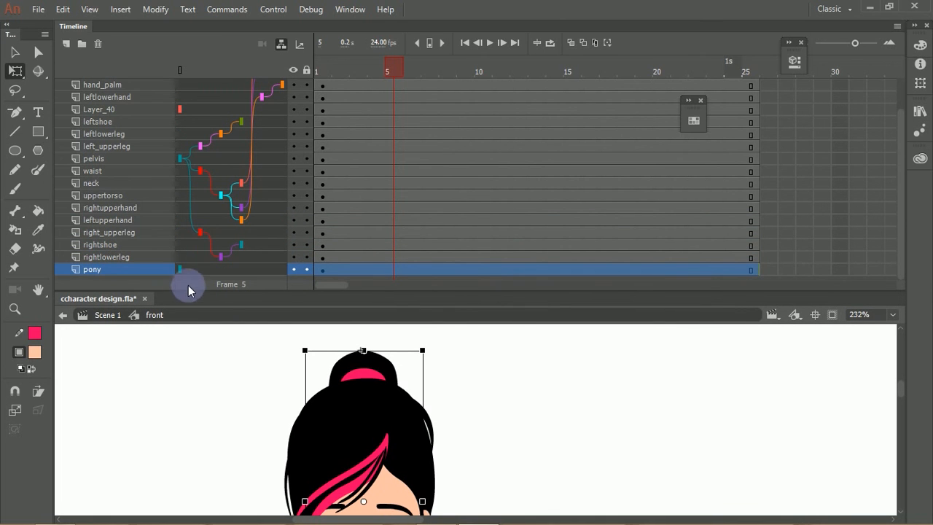
pyautogui.moveTo(190, 298); pyautogui.dragTo(194, 378)
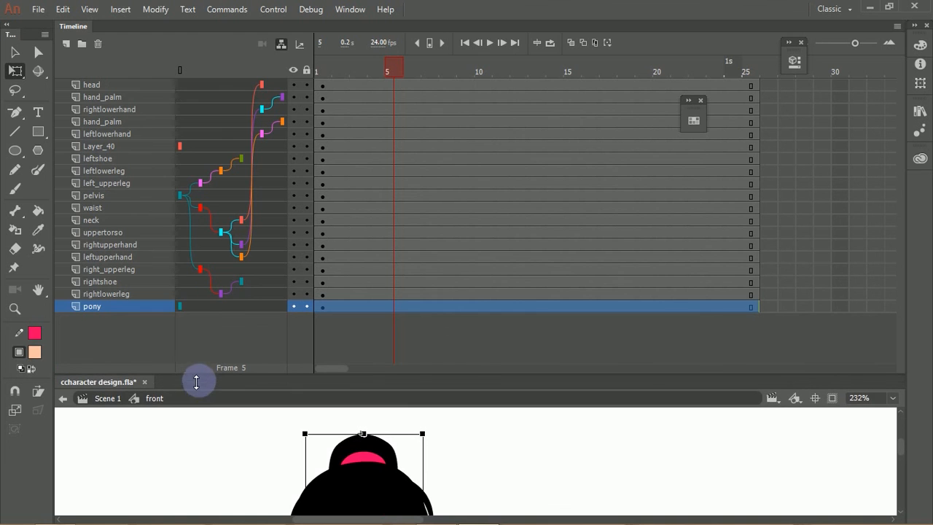
pyautogui.moveTo(181, 306); pyautogui.dragTo(192, 86)
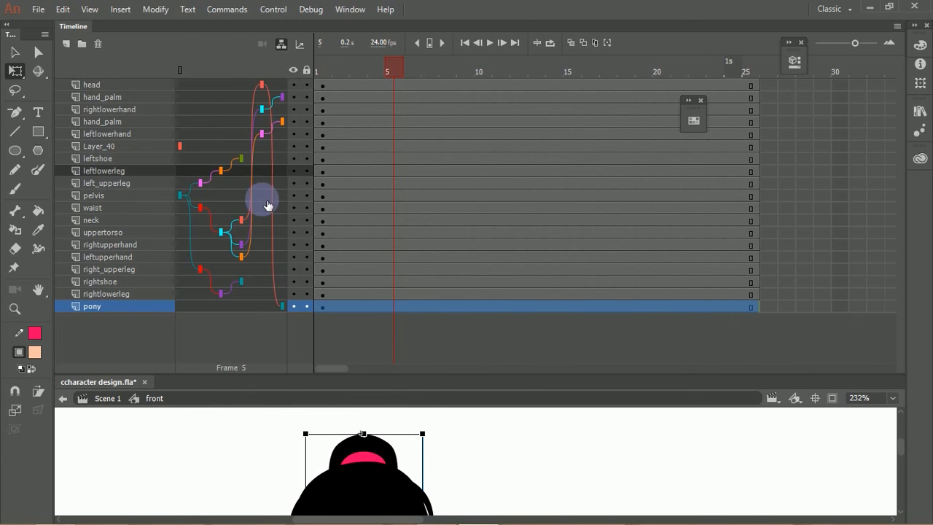
pyautogui.click(255, 373)
pyautogui.moveTo(258, 373); pyautogui.dragTo(263, 339)
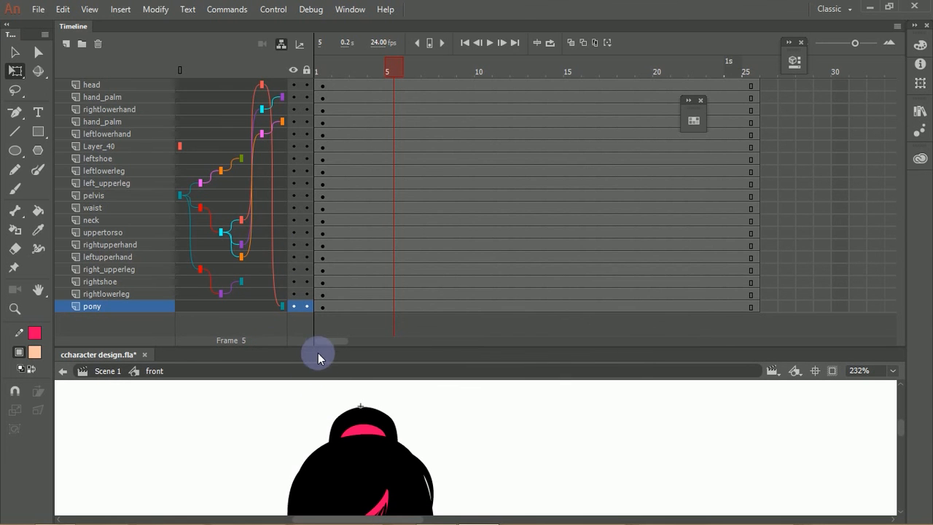
pyautogui.moveTo(316, 347); pyautogui.dragTo(332, 98)
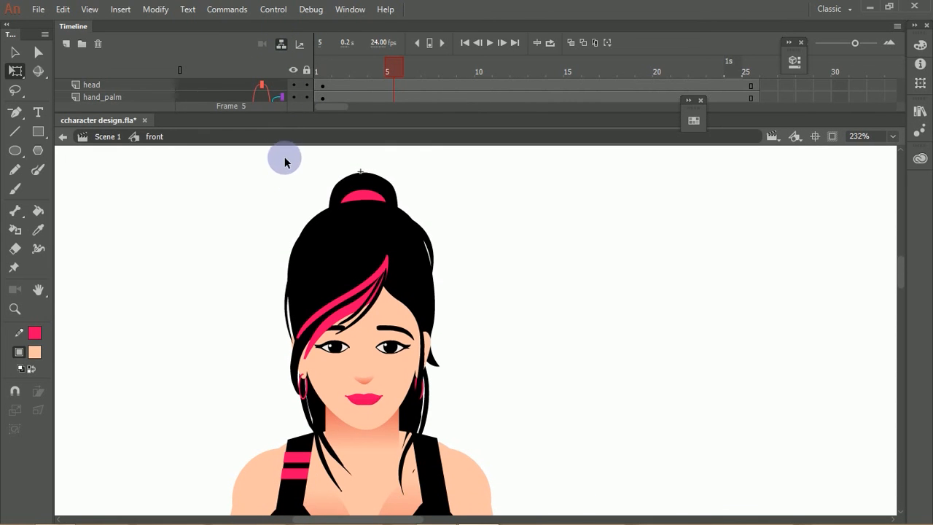
# Check the pivot points of the pelvis, both upper legs and both lower legs one after another.
pyautogui.hotkey('ctrl', '-')
pyautogui.hotkey('ctrl', '-')
pyautogui.moveTo(544, 388); pyautogui.dragTo(440, 293)
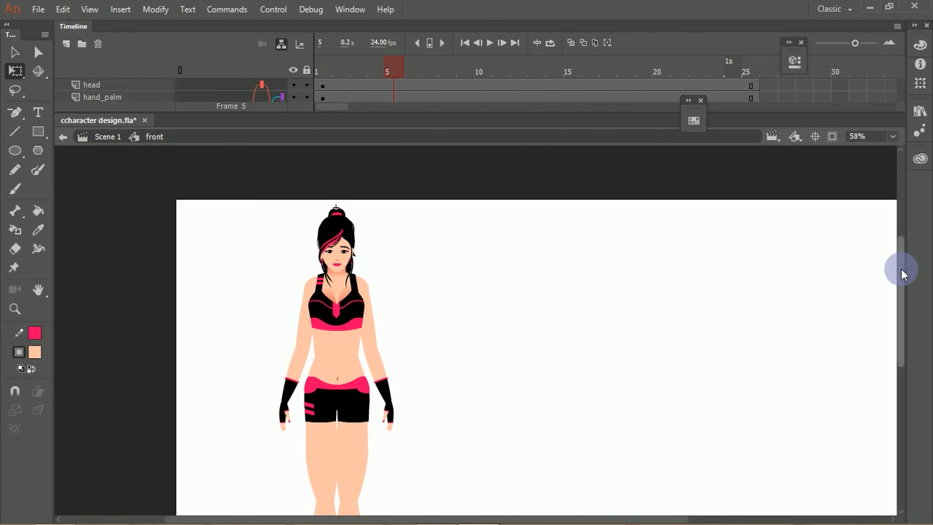
pyautogui.scroll(3, 903, 271)
pyautogui.moveTo(899, 267); pyautogui.dragTo(893, 341)
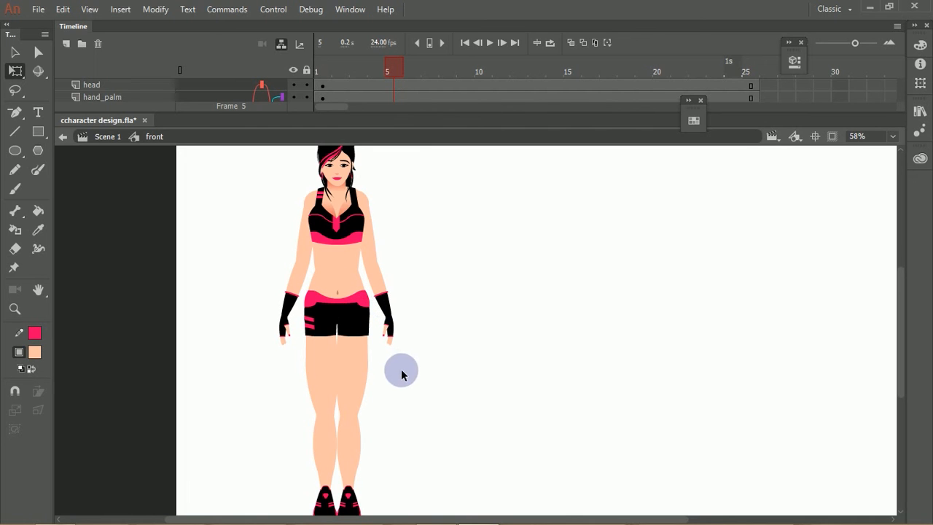
pyautogui.click(325, 355)
pyautogui.click(360, 364)
pyautogui.click(322, 369)
pyautogui.click(385, 349)
pyautogui.click(358, 303)
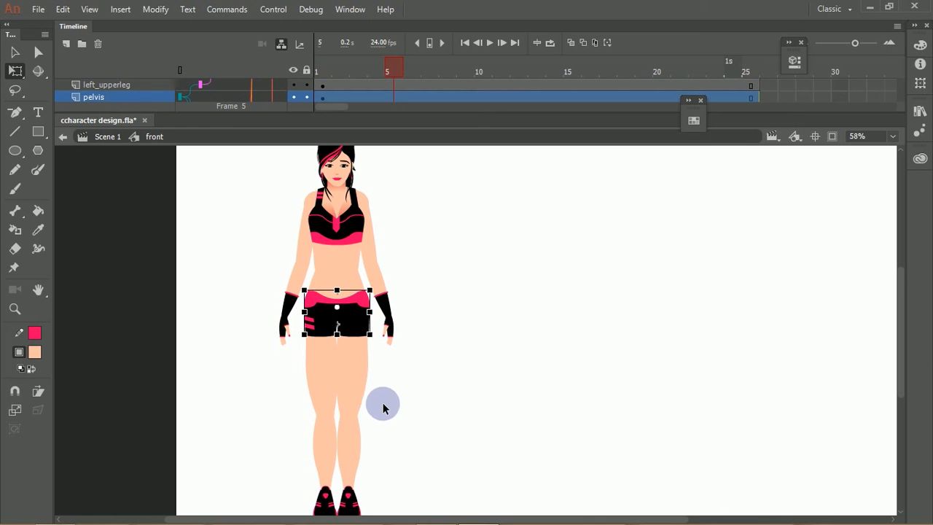
pyautogui.click(323, 443)
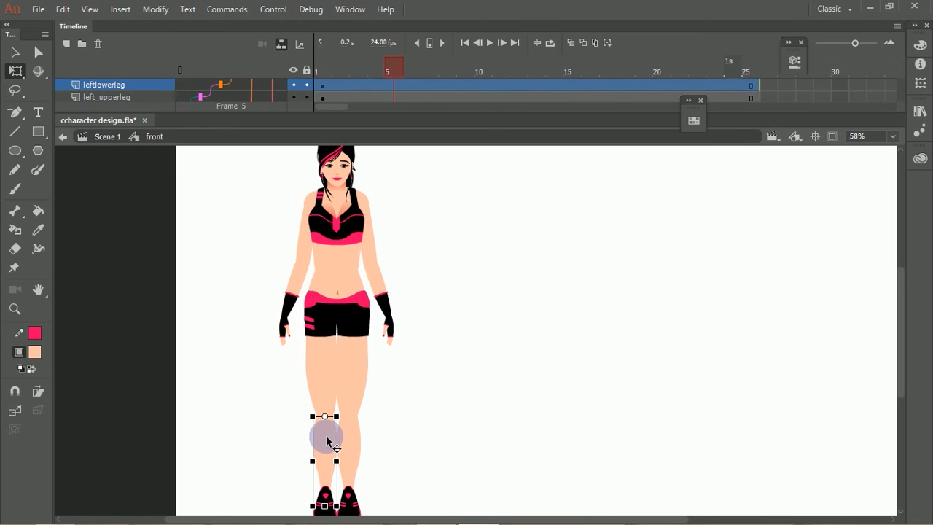
pyautogui.click(322, 375)
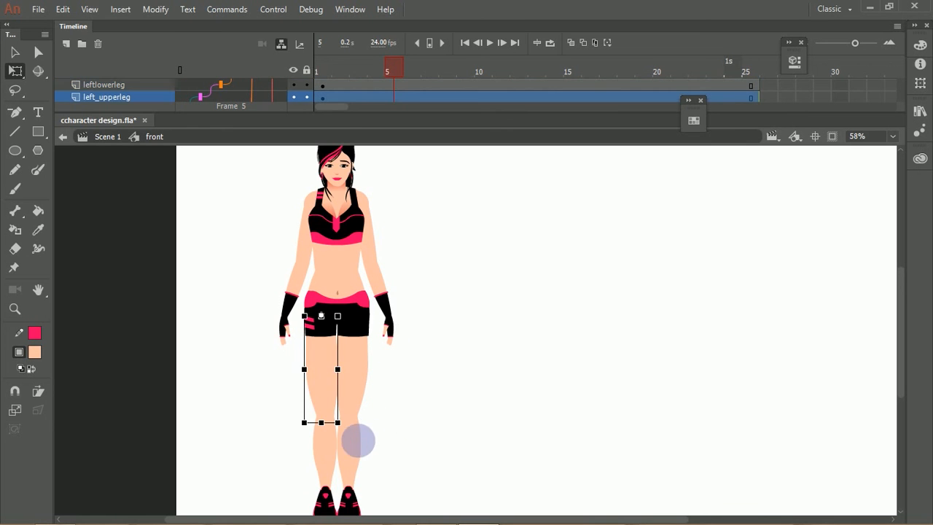
pyautogui.click(357, 440)
pyautogui.click(351, 393)
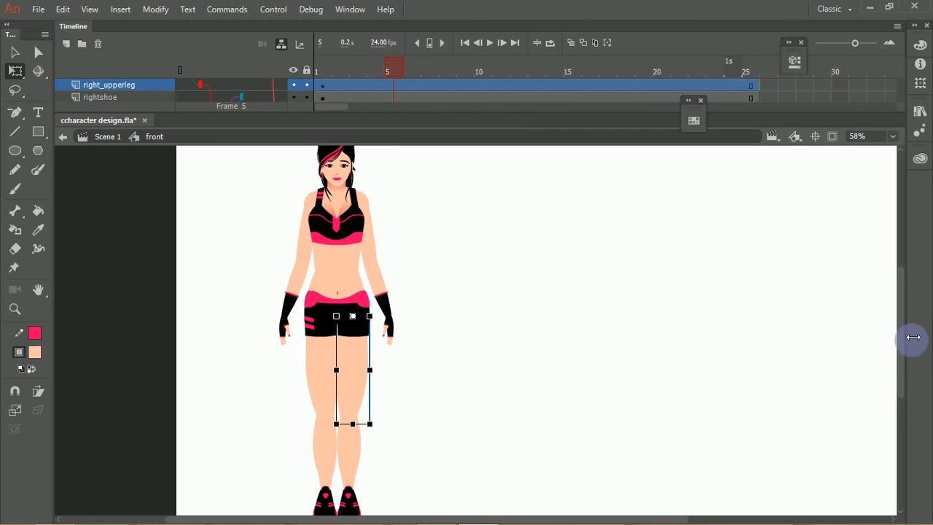
pyautogui.moveTo(901, 341); pyautogui.dragTo(896, 370)
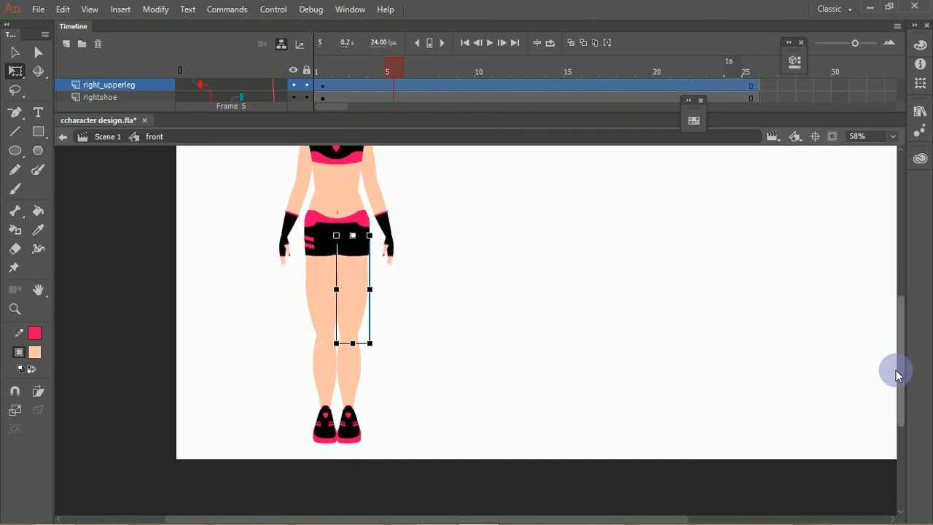
pyautogui.click(352, 422)
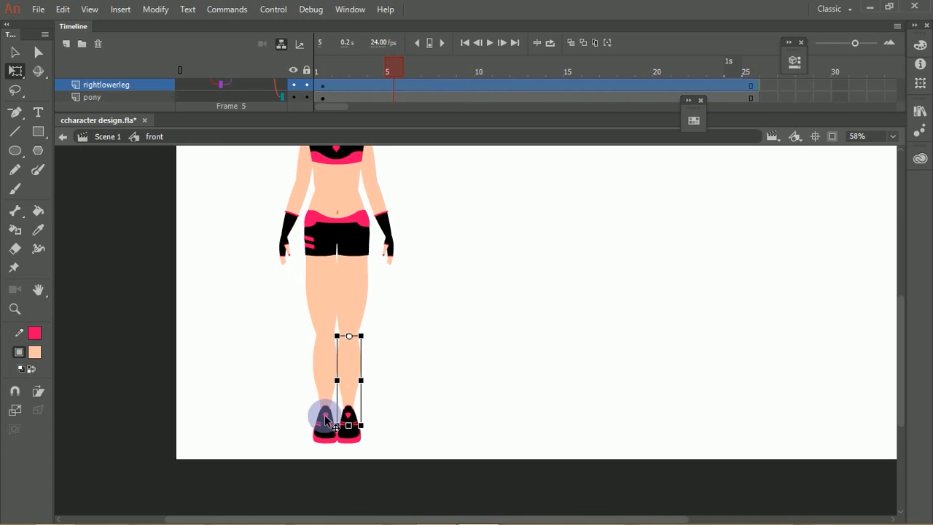
pyautogui.click(324, 384)
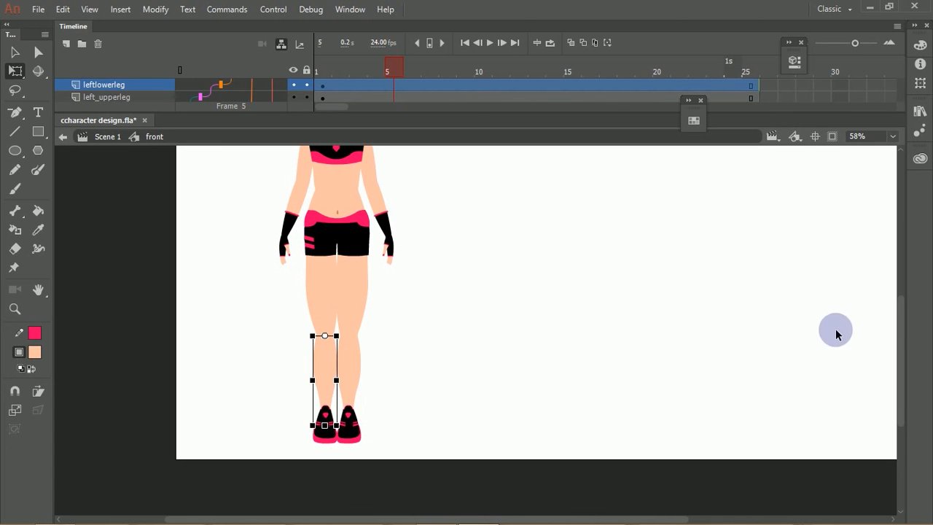
# Check the pivot points of the right arm parts, uppertorso, waist, pelvis and head one after another.
pyautogui.click(896, 343)
pyautogui.moveTo(900, 333); pyautogui.dragTo(902, 286)
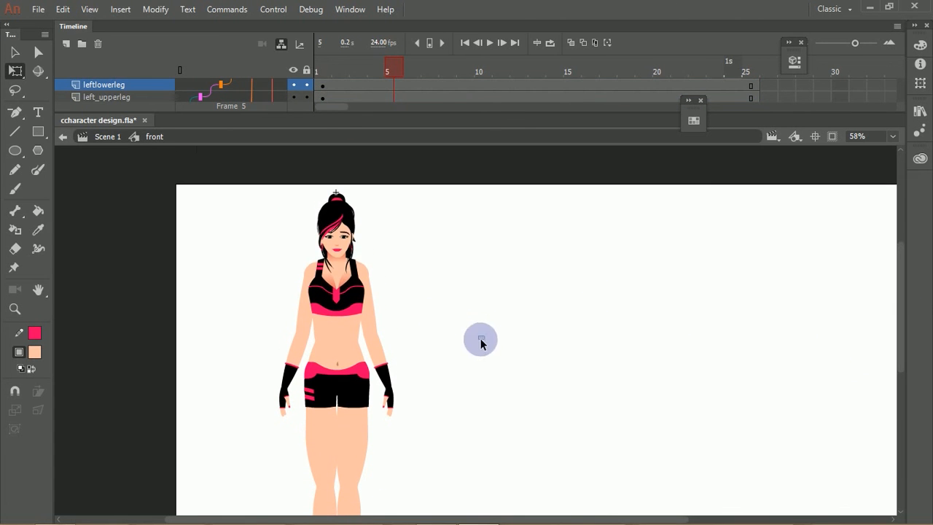
pyautogui.click(389, 408)
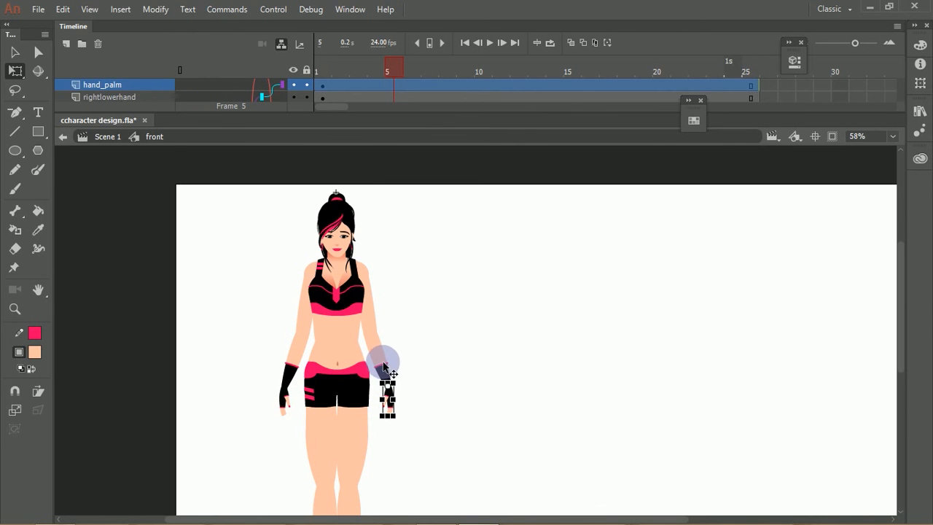
pyautogui.click(385, 366)
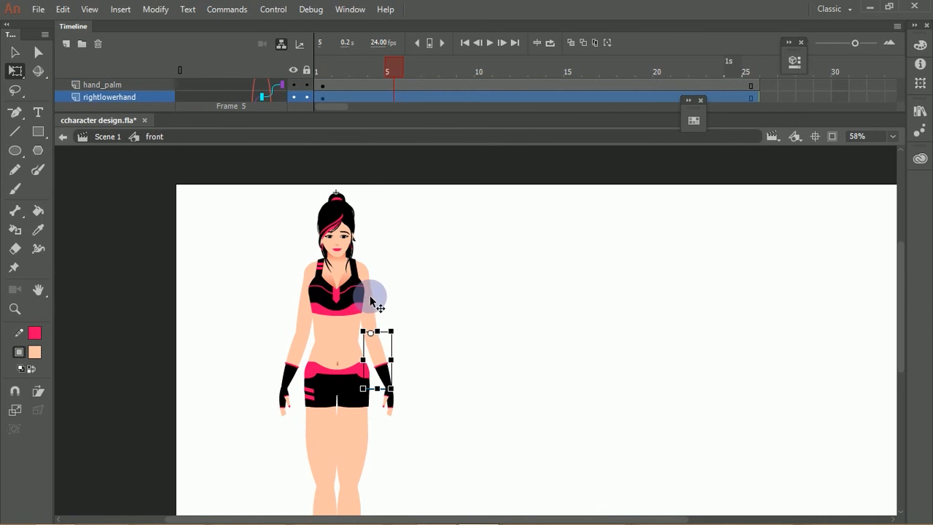
pyautogui.click(370, 300)
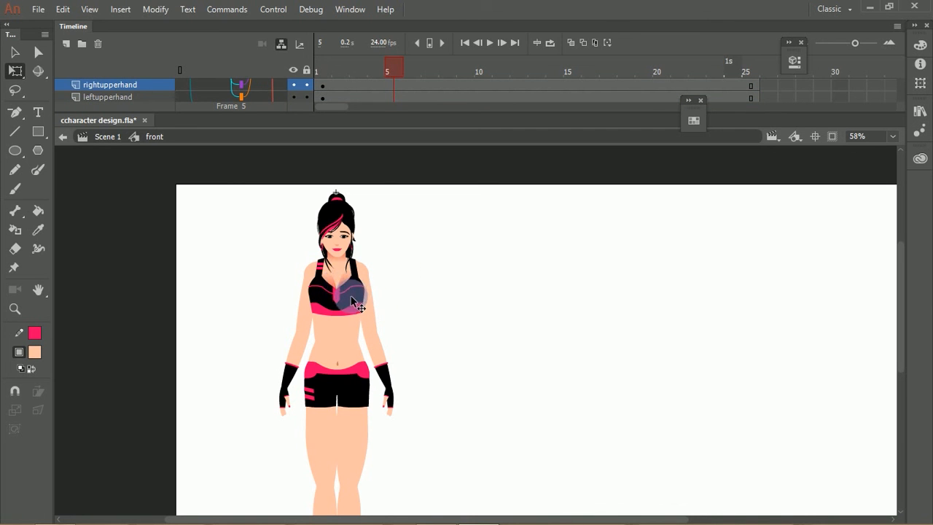
pyautogui.click(343, 330)
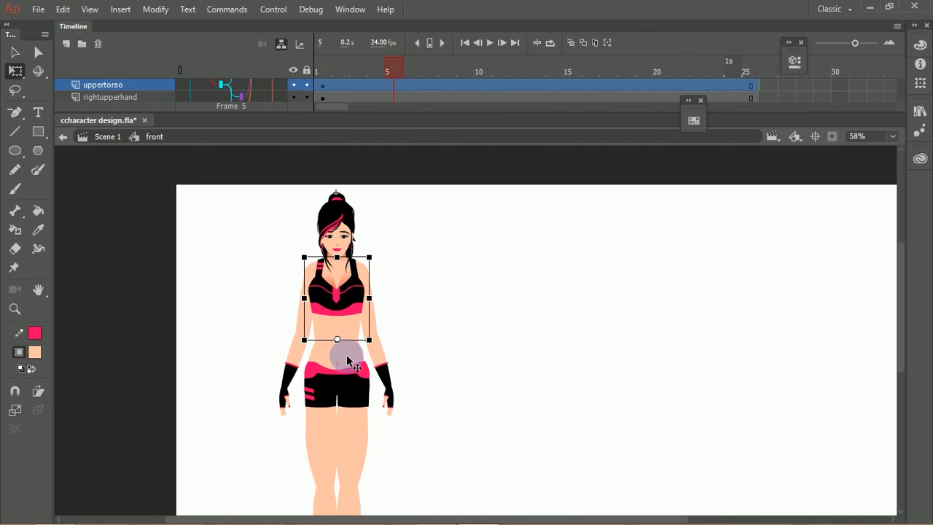
pyautogui.click(344, 354)
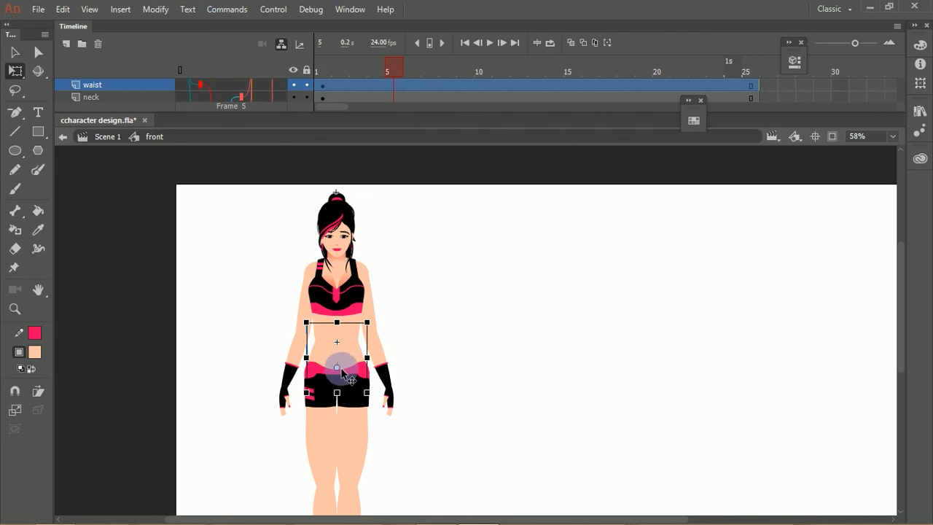
pyautogui.click(339, 368)
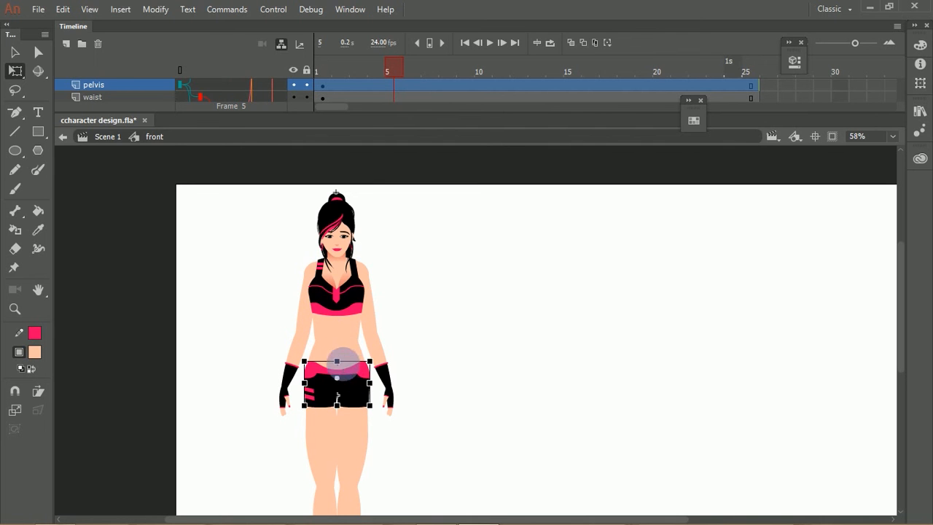
pyautogui.click(337, 268)
pyautogui.click(339, 292)
pyautogui.click(366, 236)
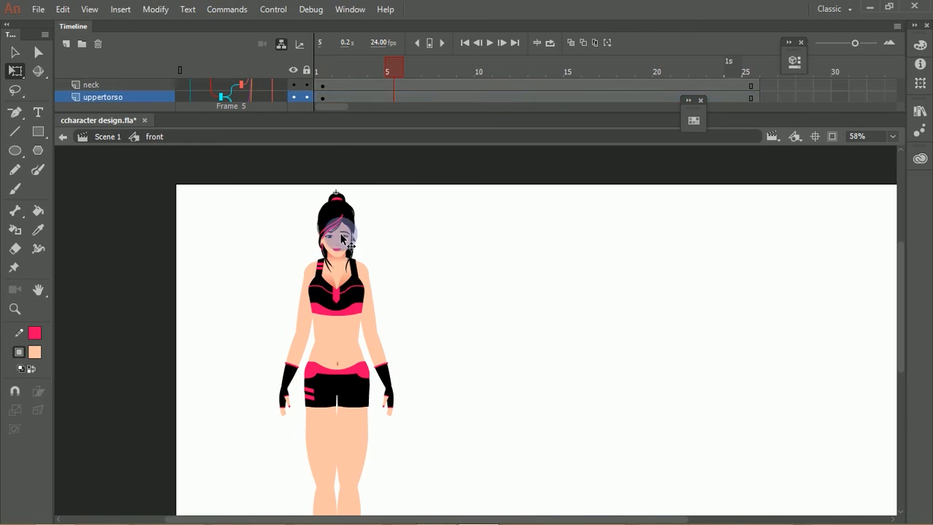
pyautogui.click(344, 235)
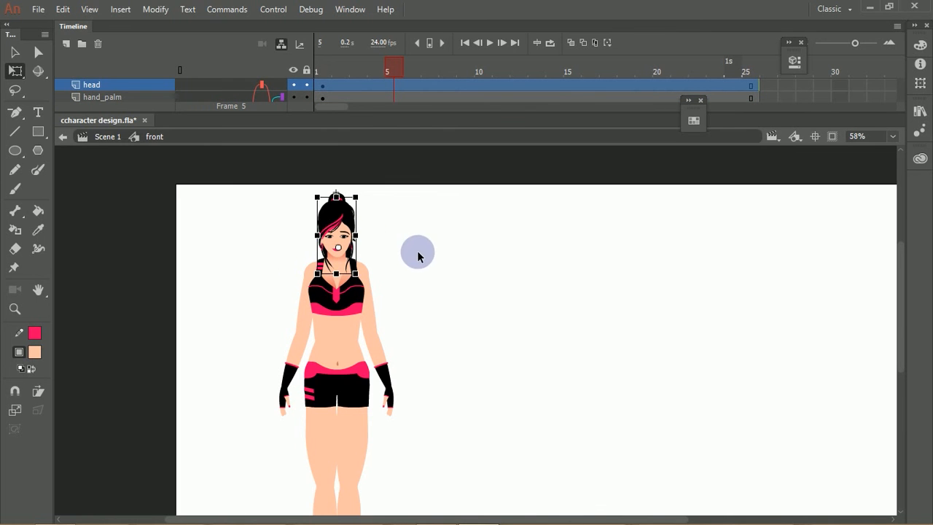
pyautogui.click(363, 187)
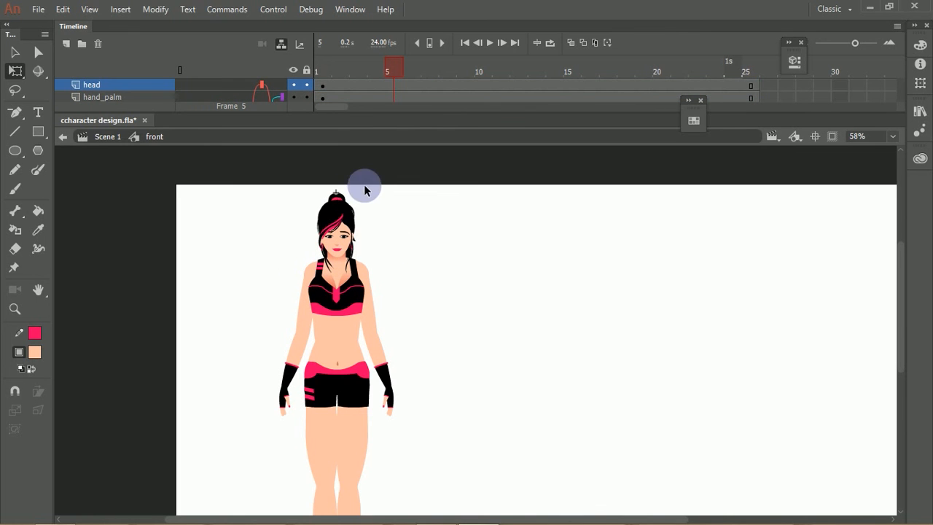
# Tilt the head slightly about its pivot to test the joint, and undo the tilt.
pyautogui.click(347, 218)
pyautogui.moveTo(365, 197)
pyautogui.mouseDown()
pyautogui.moveTo(379, 196)
pyautogui.moveTo(343, 198)
pyautogui.moveTo(409, 199)
pyautogui.moveTo(343, 202)
pyautogui.moveTo(422, 211)
pyautogui.moveTo(343, 202)
pyautogui.moveTo(392, 198)
pyautogui.moveTo(380, 205)
pyautogui.mouseUp()
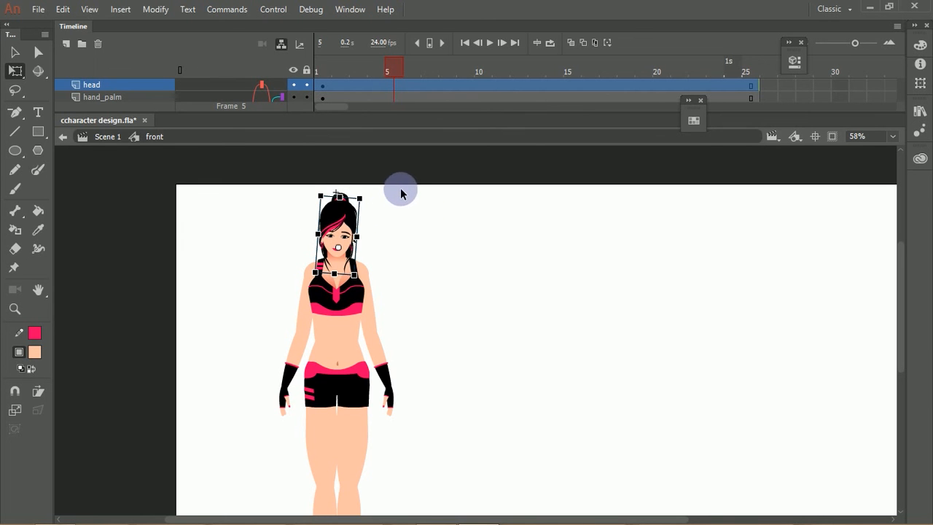
pyautogui.hotkey('ctrl', 'z')
# Save the document and exit the front symbol to Scene 1, with the whole stage in view and the Selection tool active.
pyautogui.hotkey('ctrl', 's')
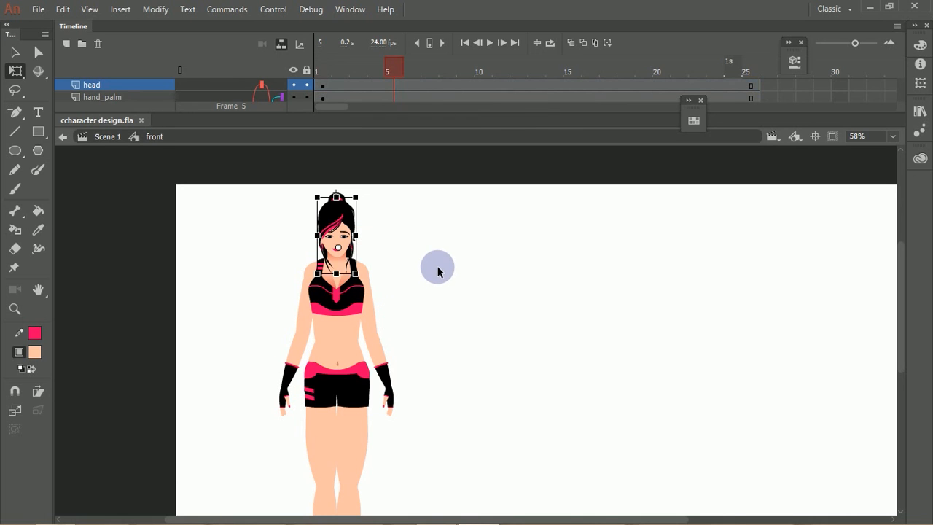
pyautogui.click(428, 270)
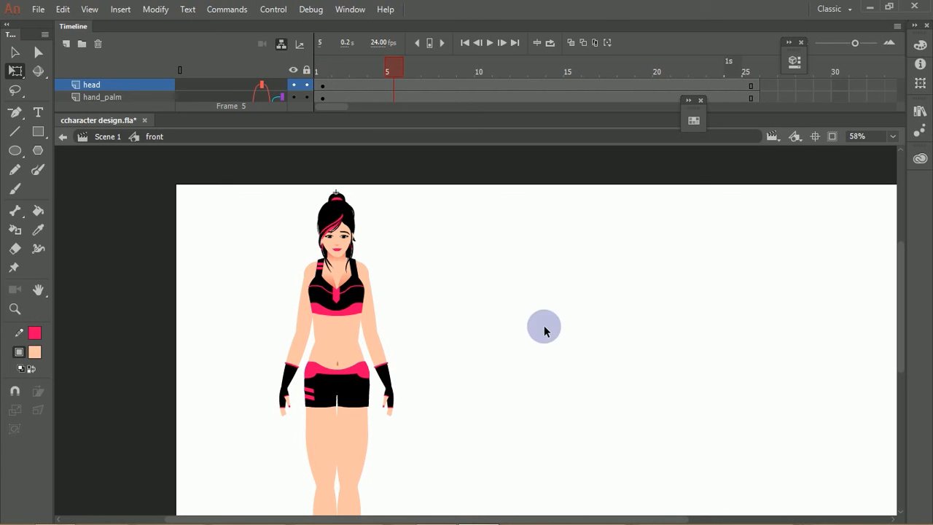
pyautogui.moveTo(694, 517)
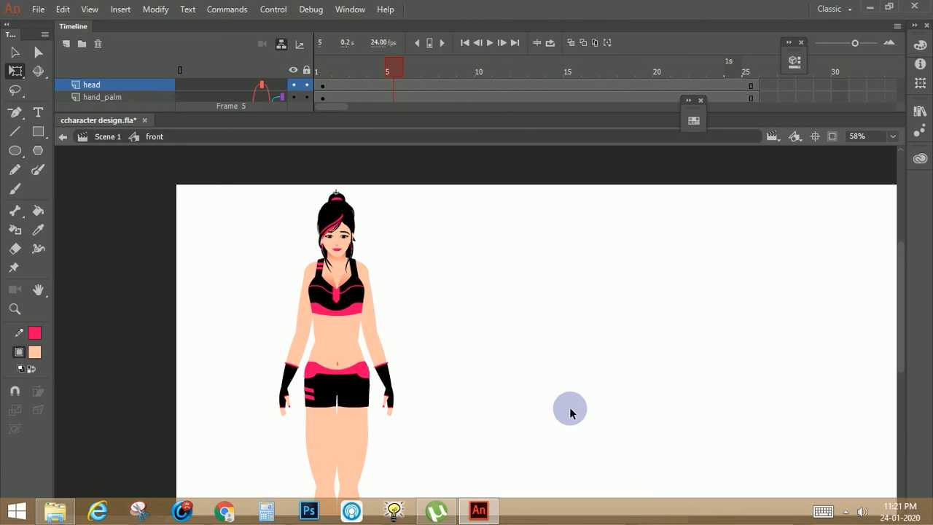
pyautogui.doubleClick(428, 351)
pyautogui.click(430, 342)
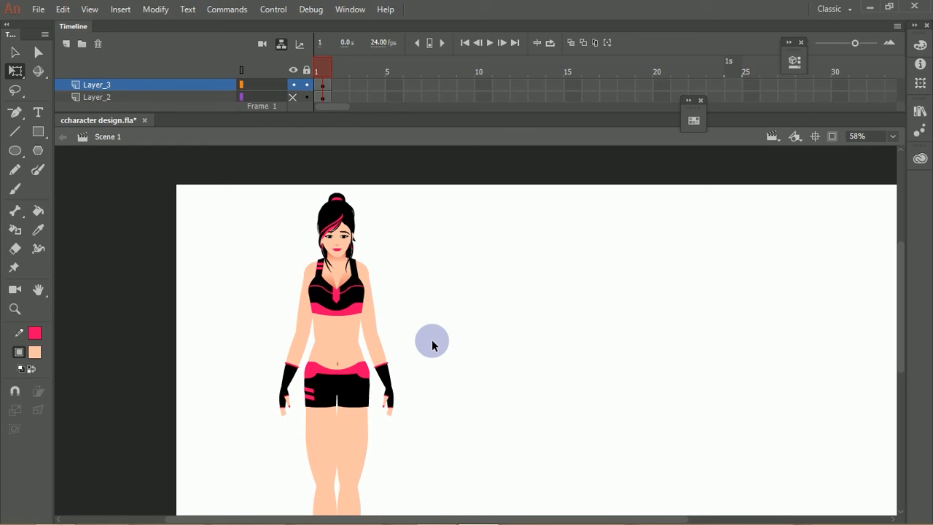
pyautogui.press('v')
pyautogui.hotkey('ctrl', '-')
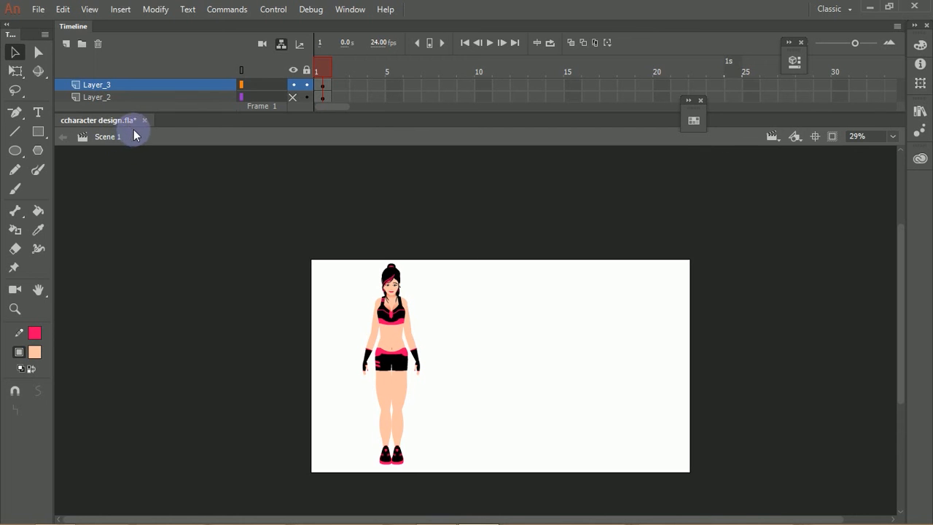
# Enlarge the timeline area to show all three layers, and select the front character instance on the stage to check its bounds.
pyautogui.moveTo(275, 121); pyautogui.dragTo(310, 147)
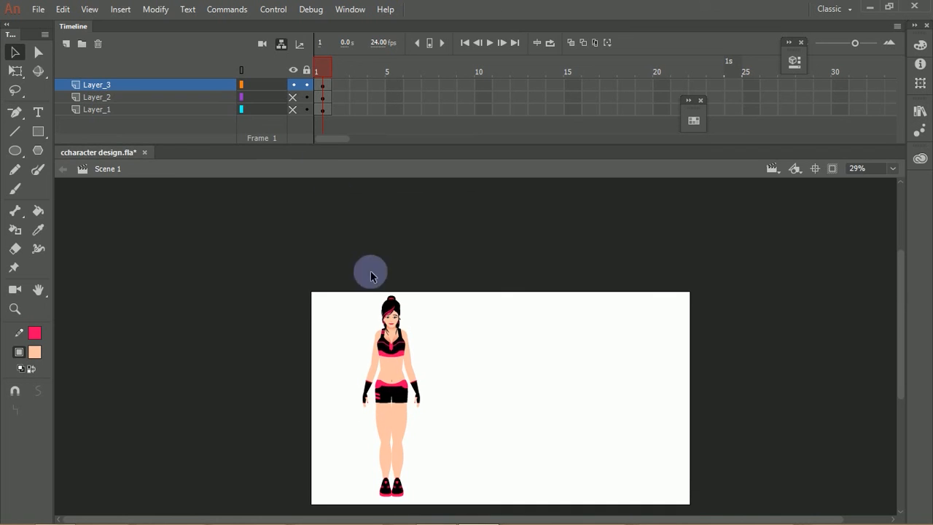
pyautogui.click(381, 337)
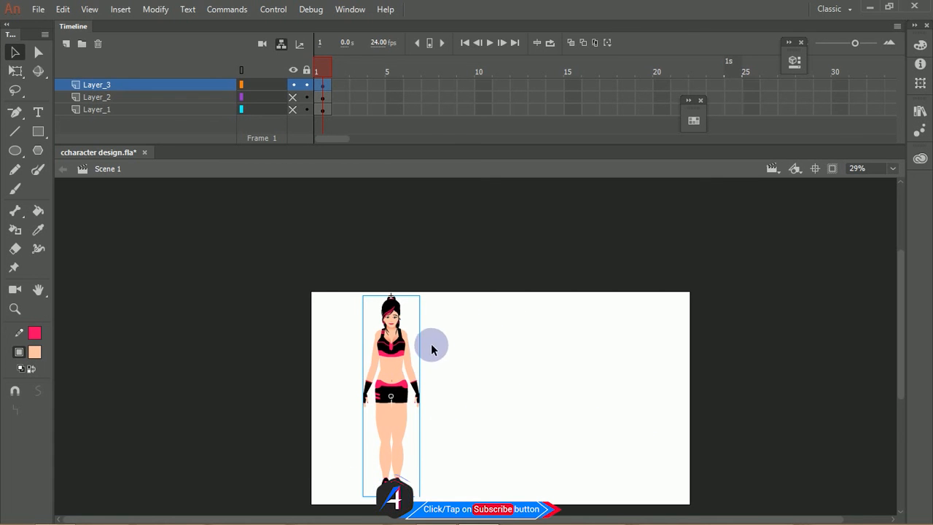
pyautogui.click(448, 310)
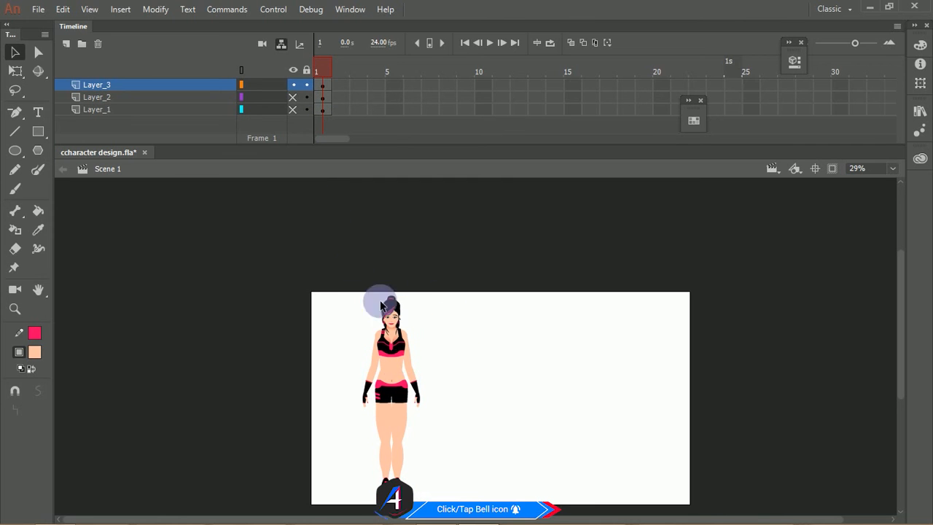
# Open the front symbol, select all body parts to inspect their pivot points, and return to Scene 1 with nothing selected.
pyautogui.doubleClick(397, 365)
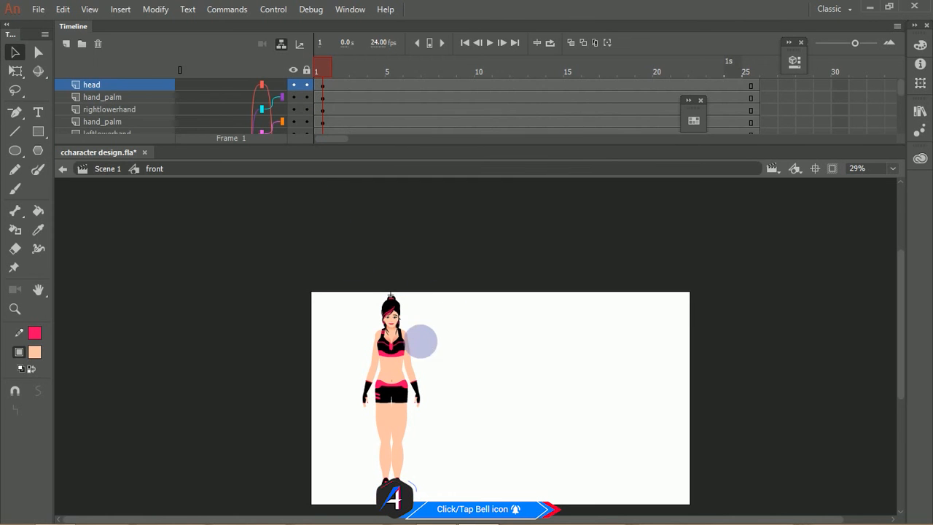
pyautogui.moveTo(431, 282); pyautogui.dragTo(340, 488)
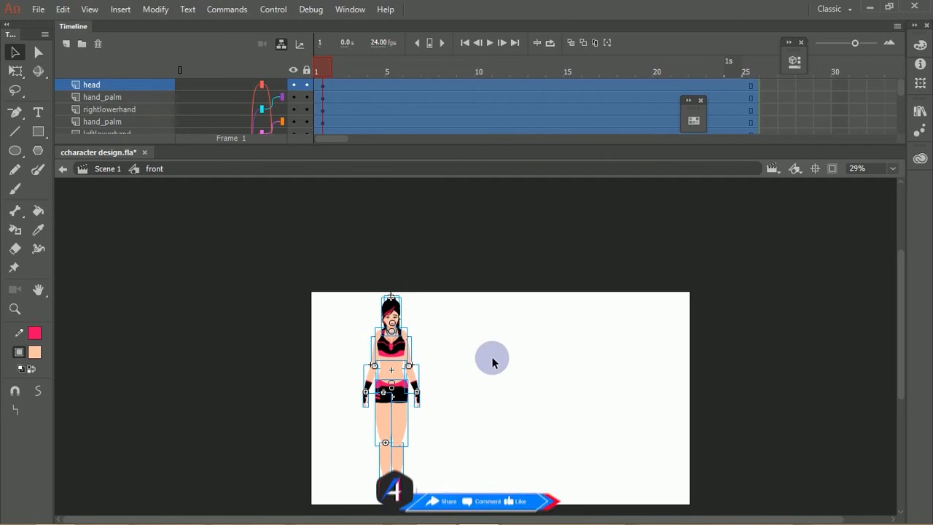
pyautogui.click(463, 339)
pyautogui.doubleClick(462, 339)
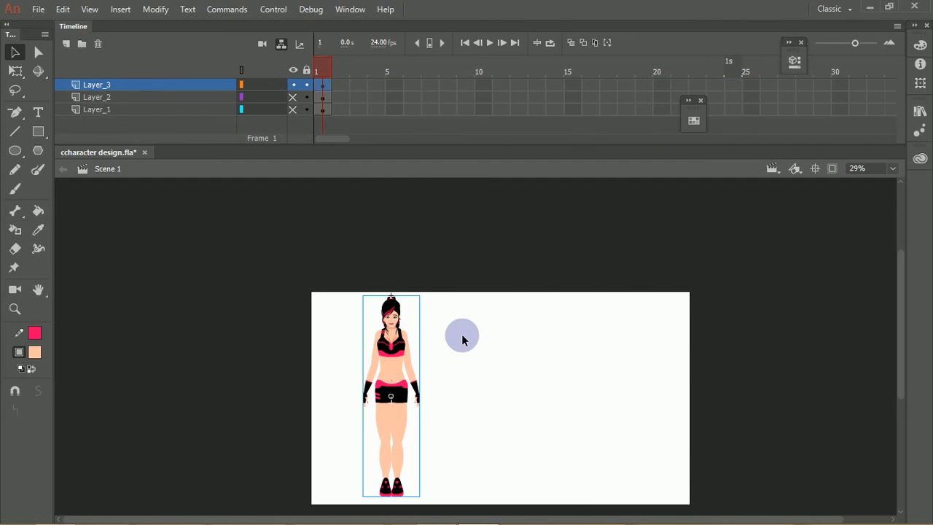
pyautogui.click(434, 249)
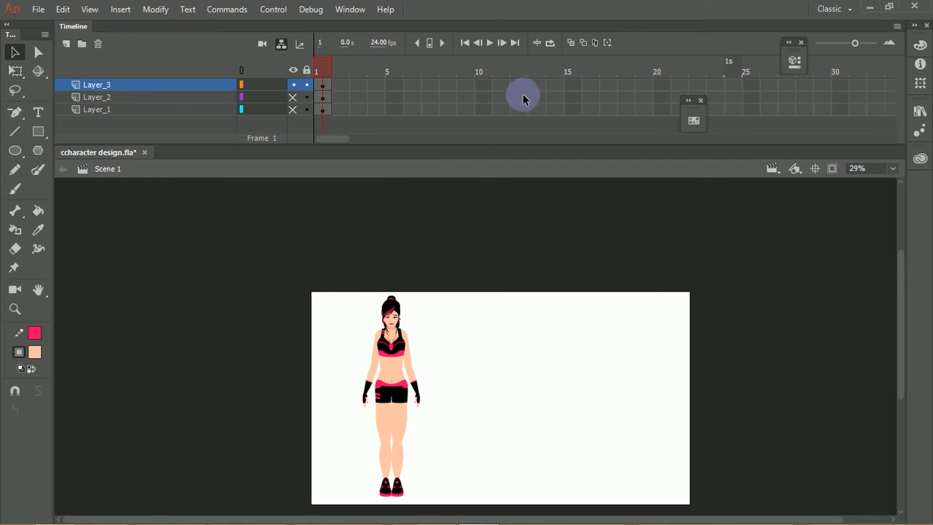